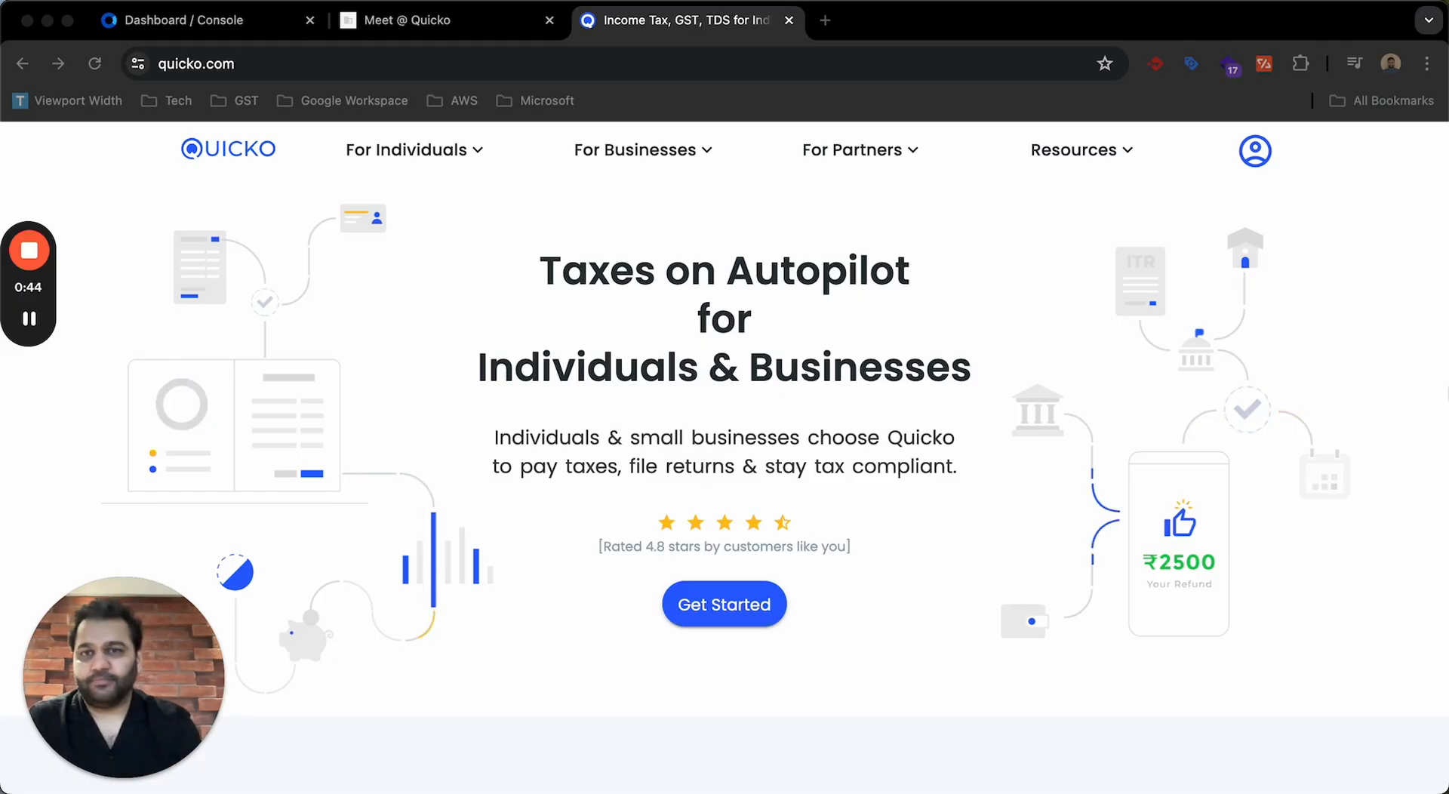
# In the Zerodha Console dashboard, open Quicko tax filing for Zerodha traders
pyautogui.click(239, 28)
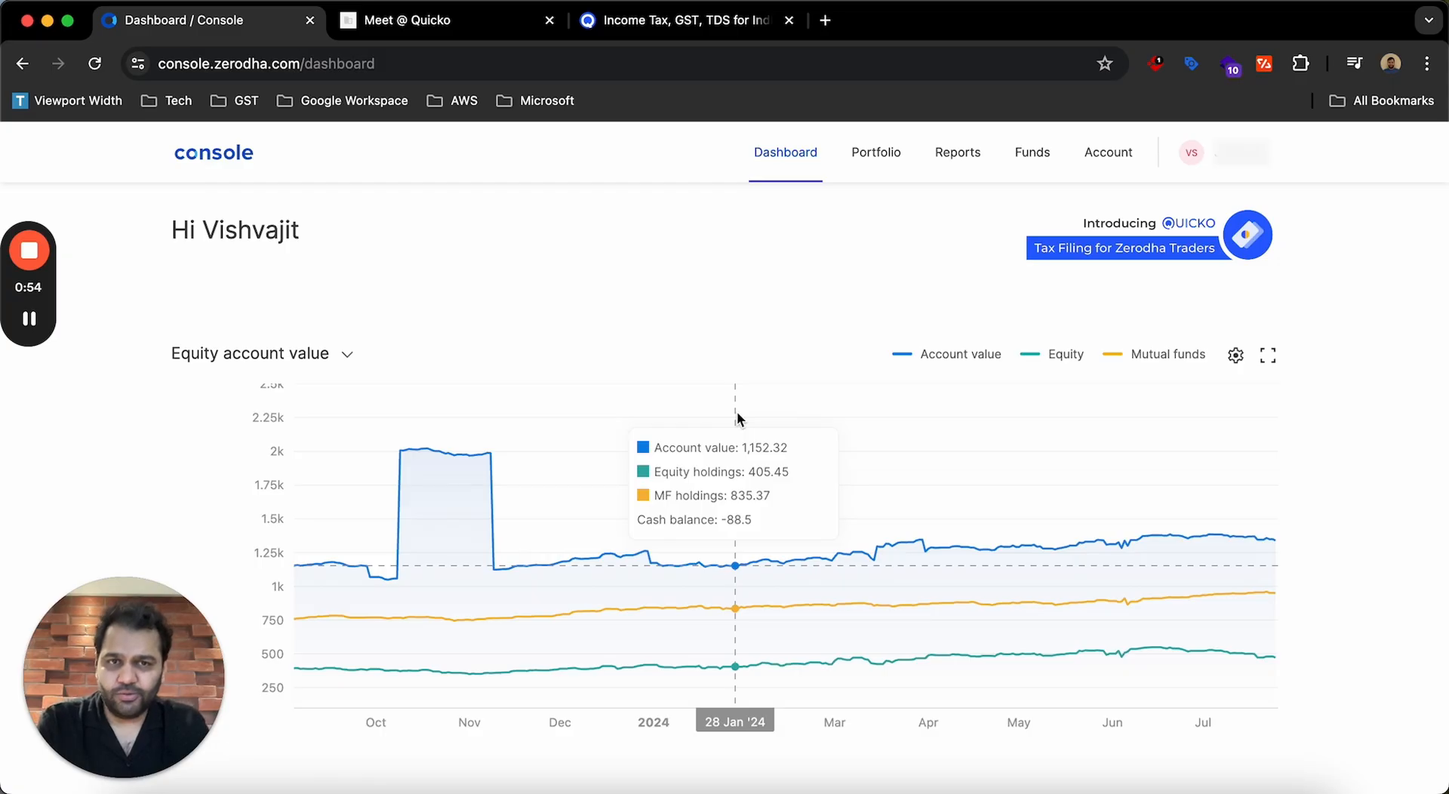
pyautogui.click(1179, 246)
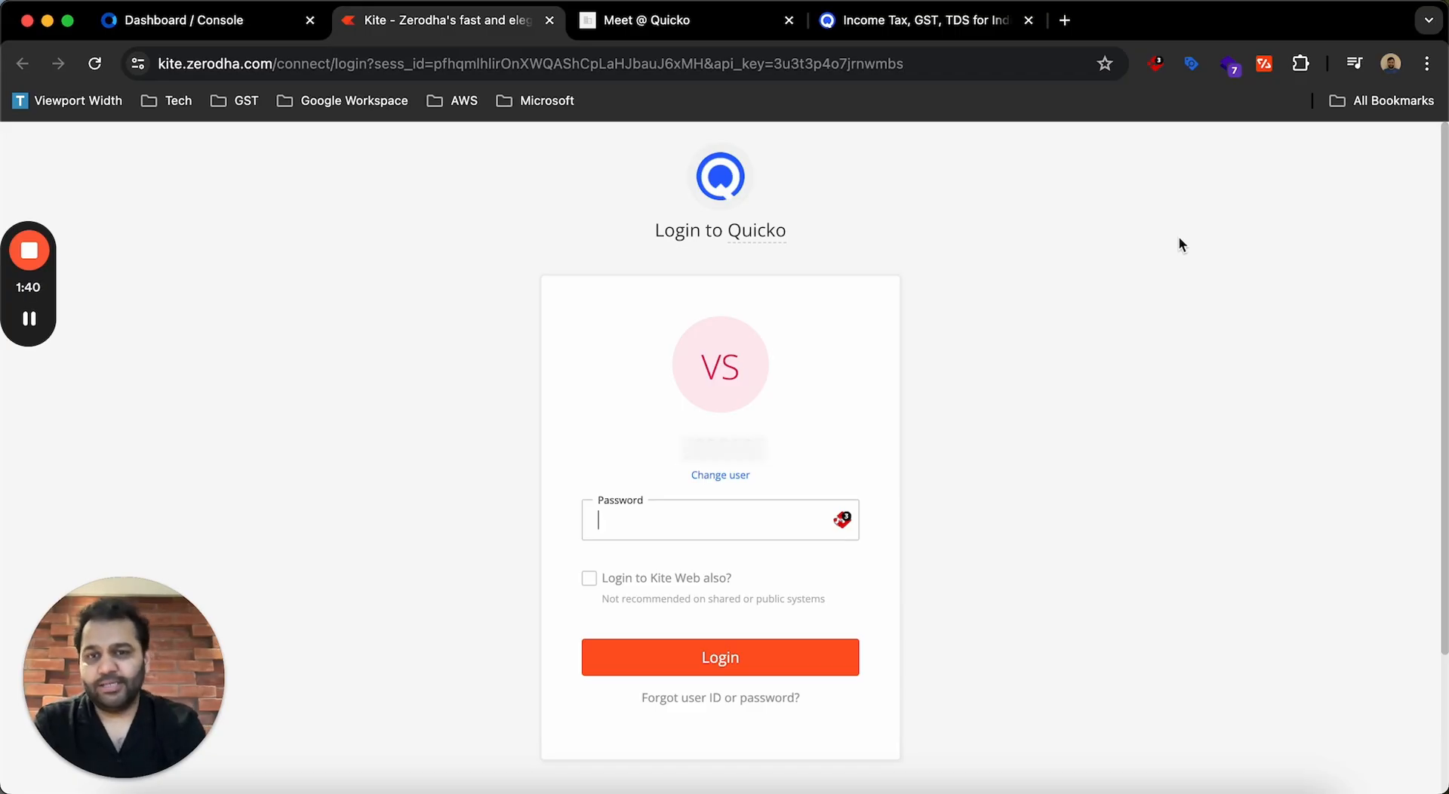
# Log in to Quicko with the saved password, then enter the mobile app code
pyautogui.click(843, 520)
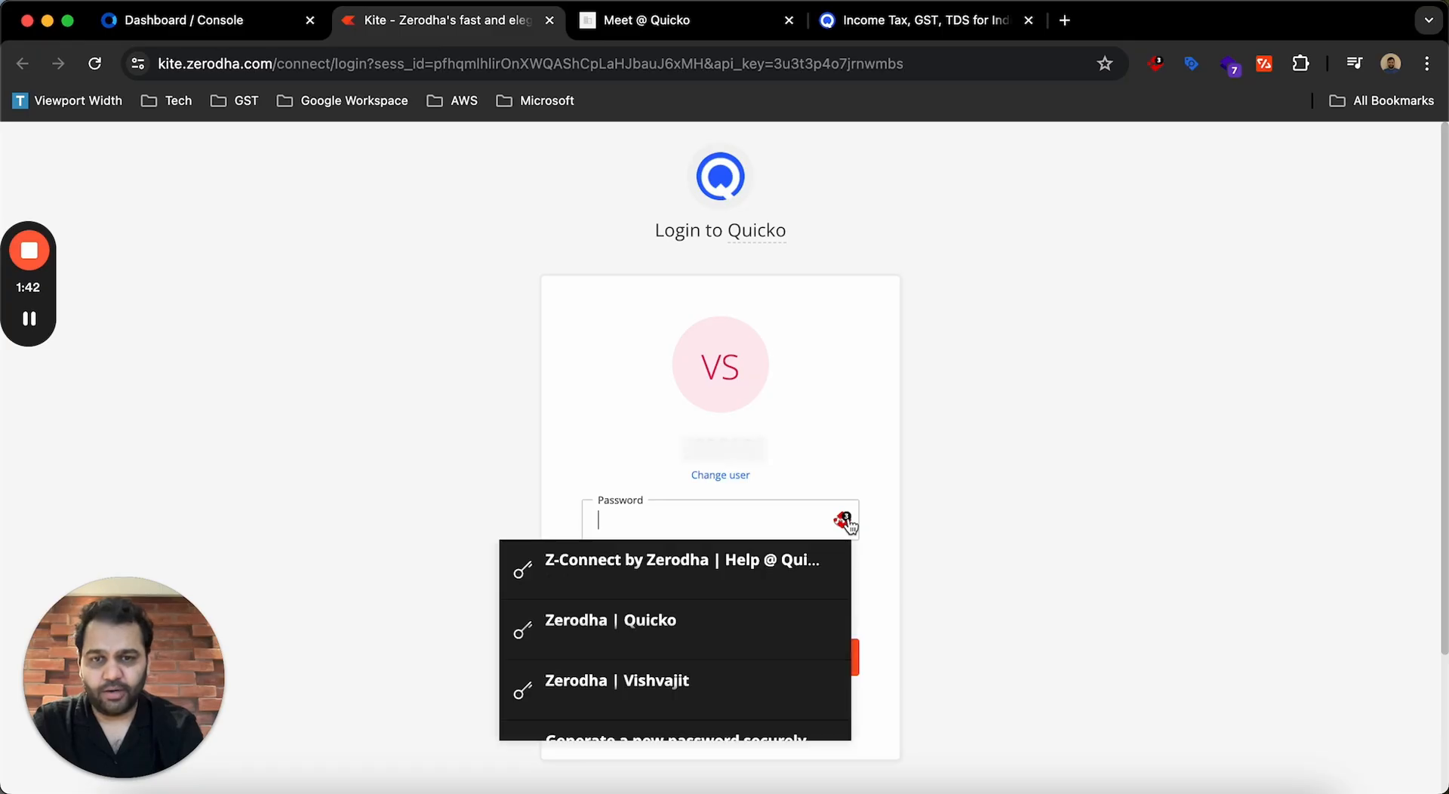
pyautogui.click(619, 627)
pyautogui.click(740, 651)
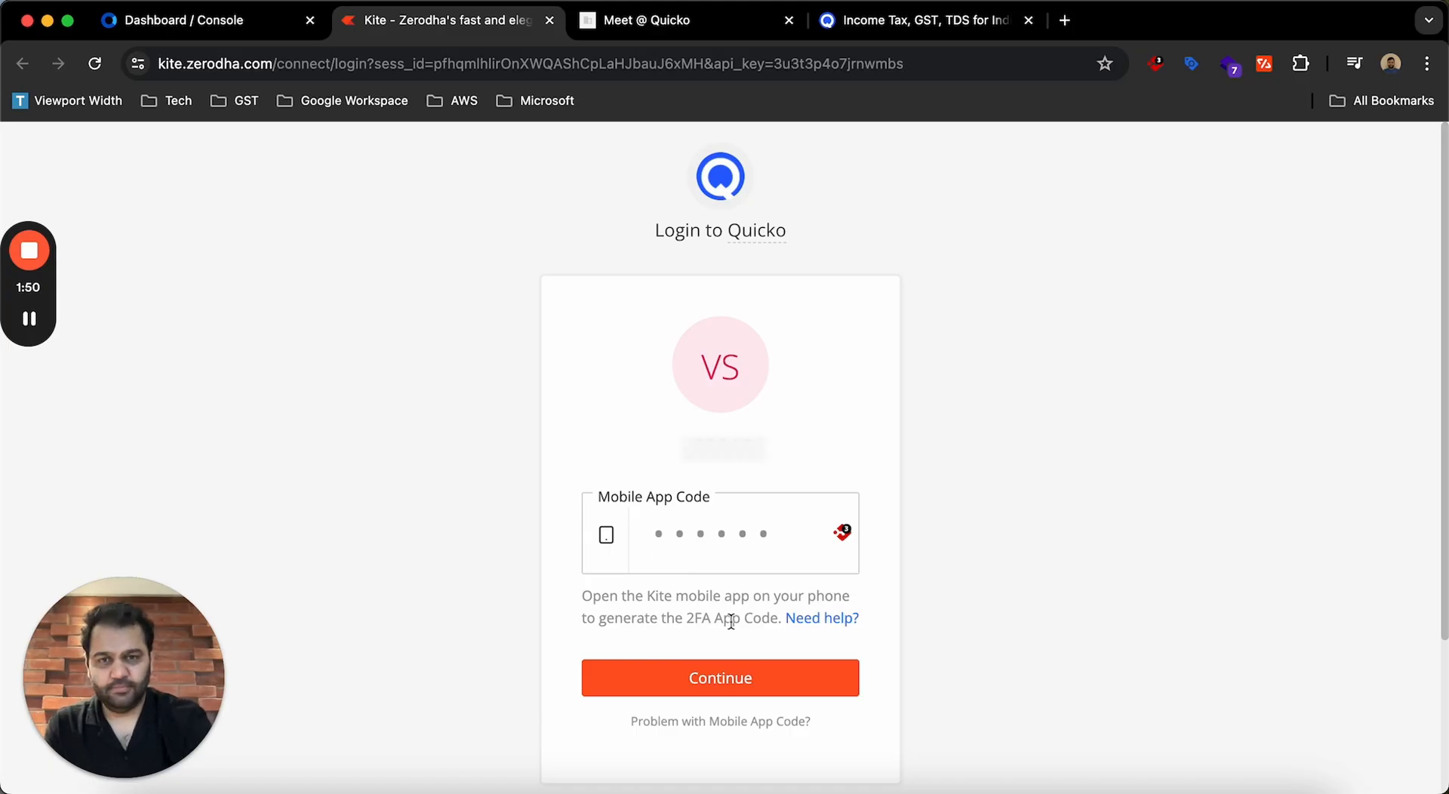
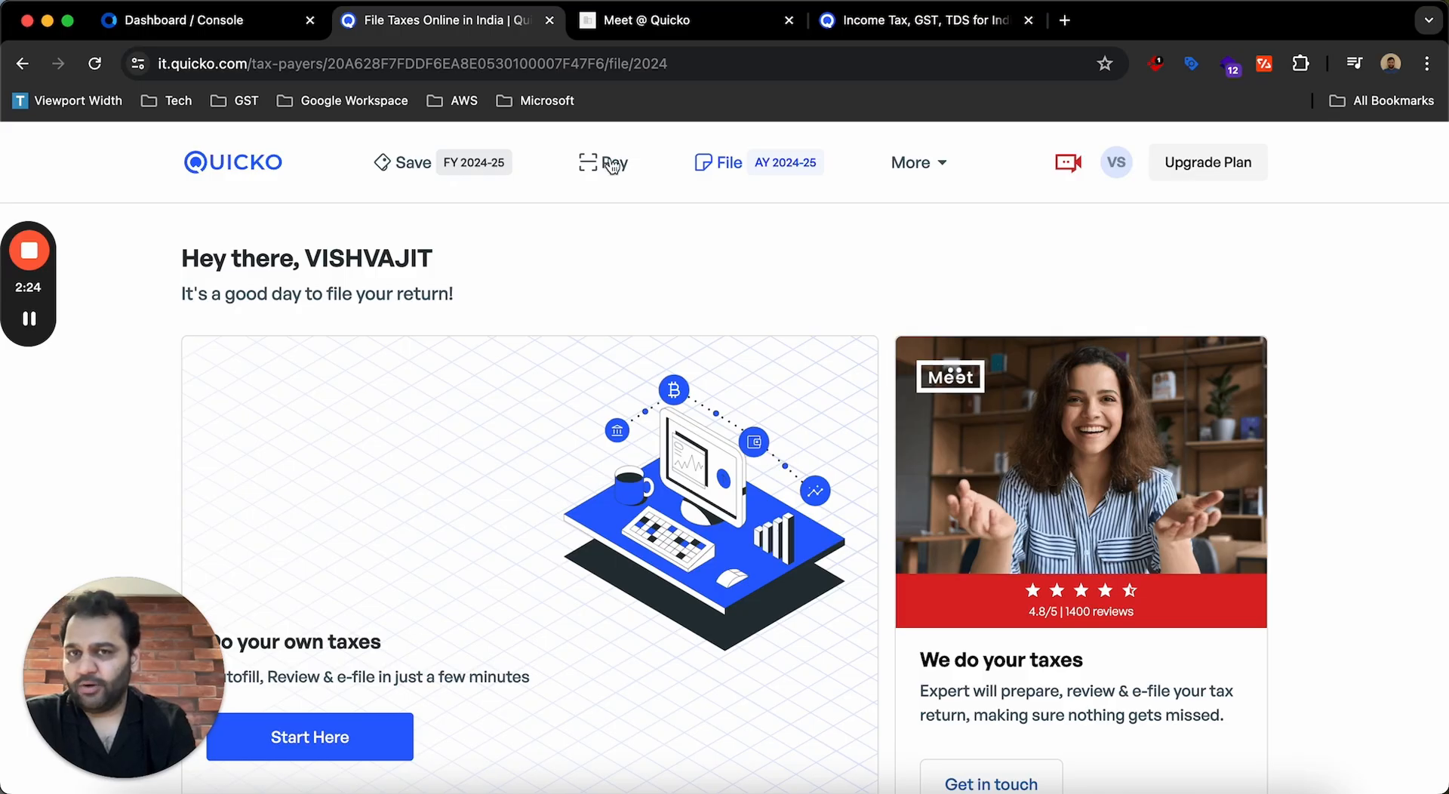
# Look through the More menu, then start 'Do your own taxes'
pyautogui.click(935, 161)
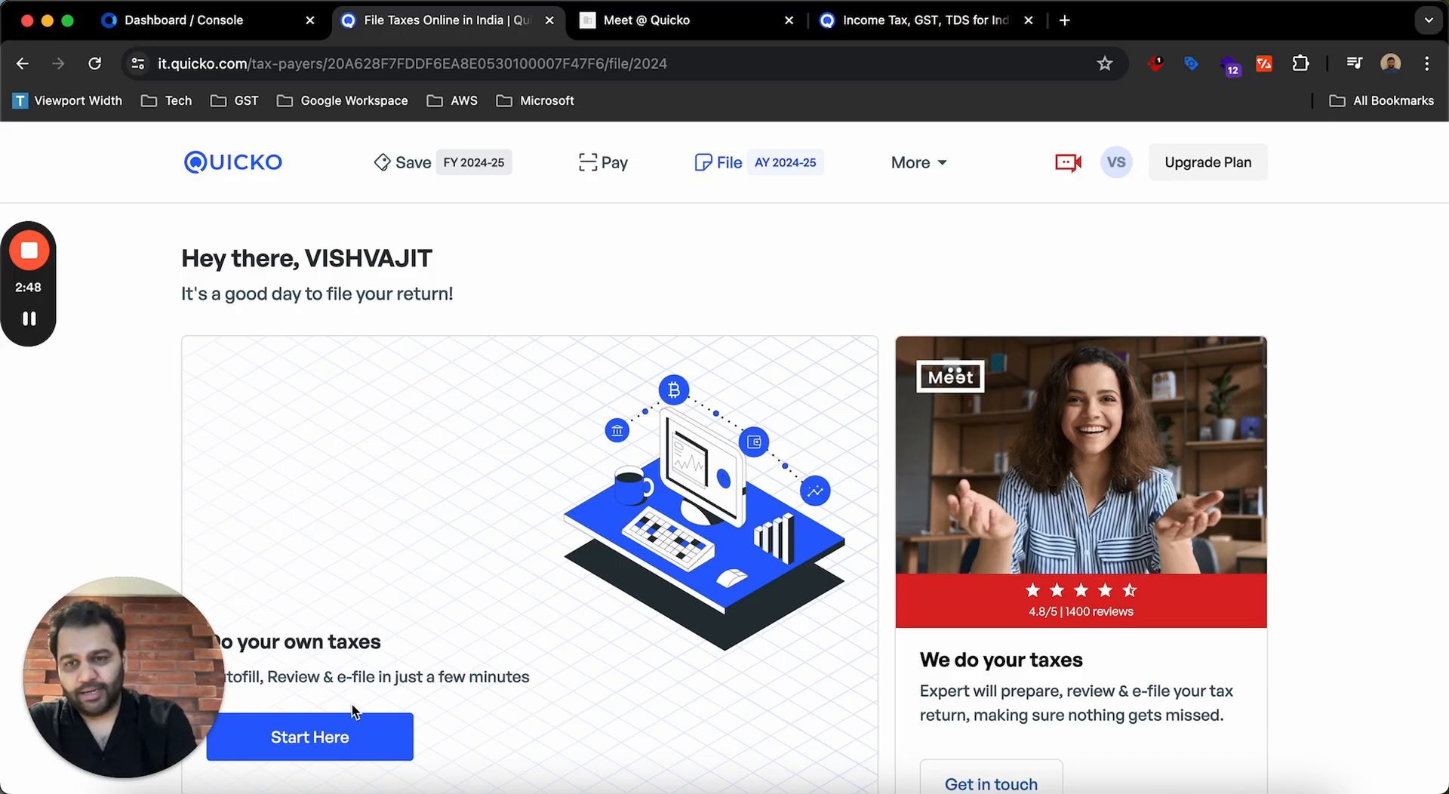
pyautogui.click(344, 727)
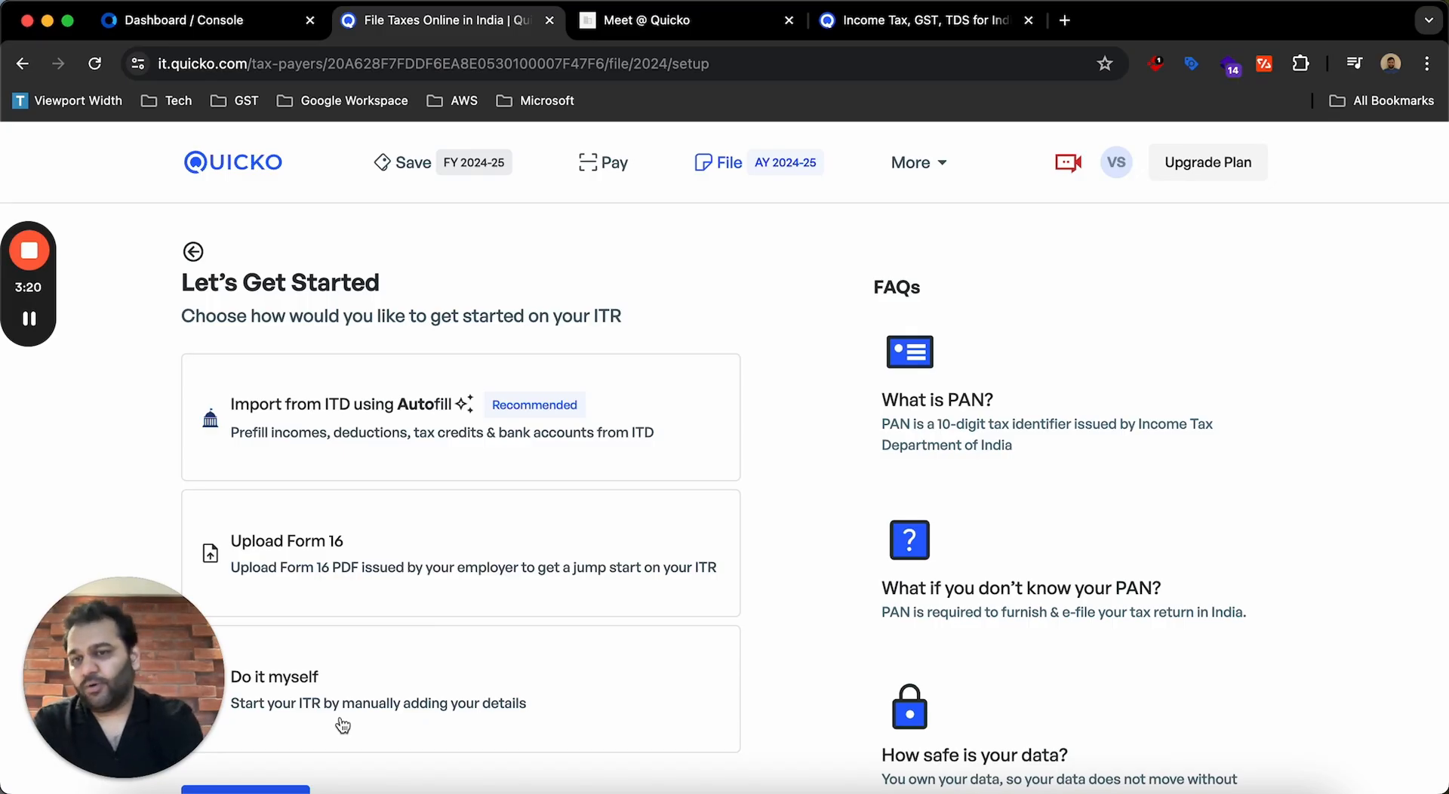
# Import the ITR data from ITD using Autofill
pyautogui.scroll(-1, 342, 726)
pyautogui.click(420, 430)
pyautogui.scroll(-3, 421, 431)
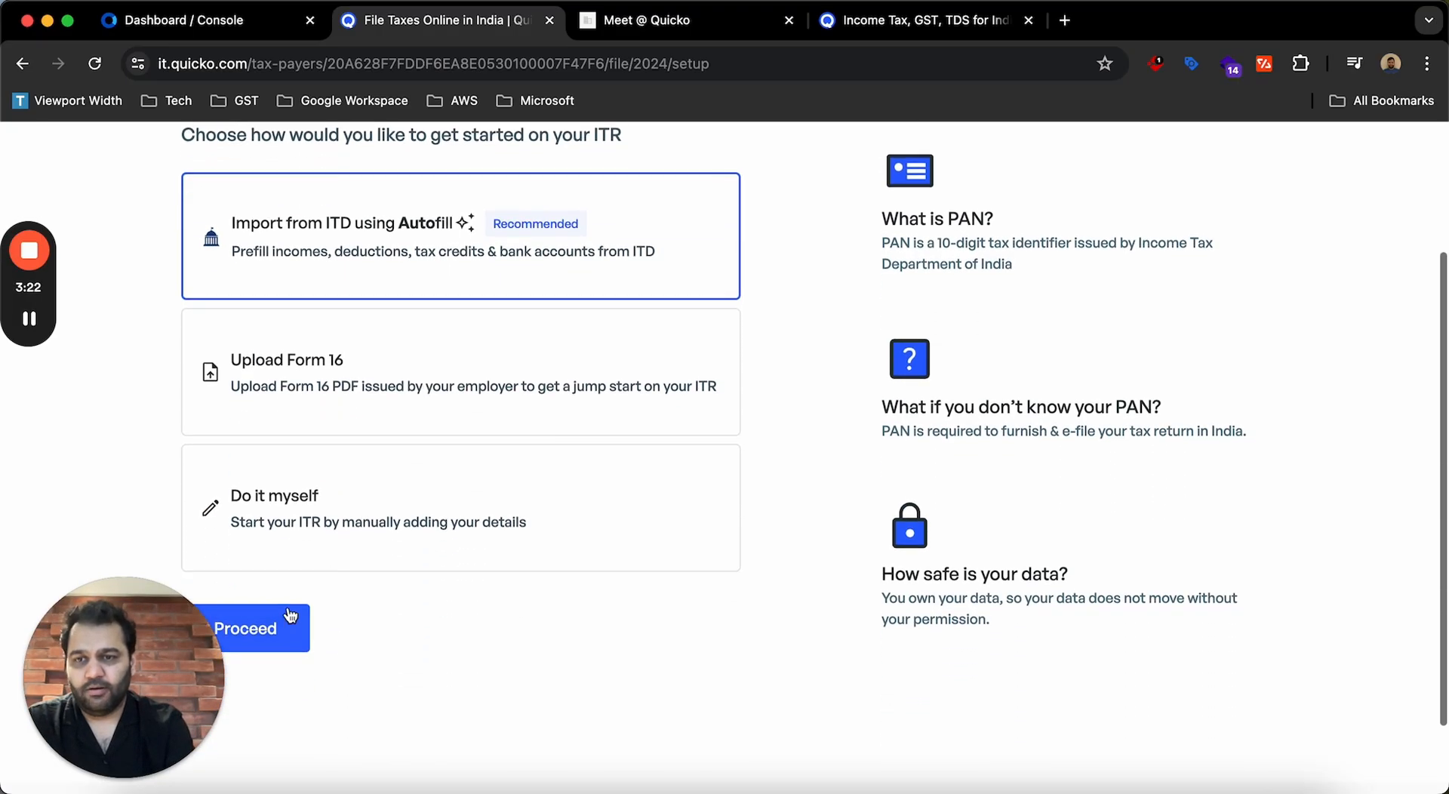
pyautogui.click(264, 628)
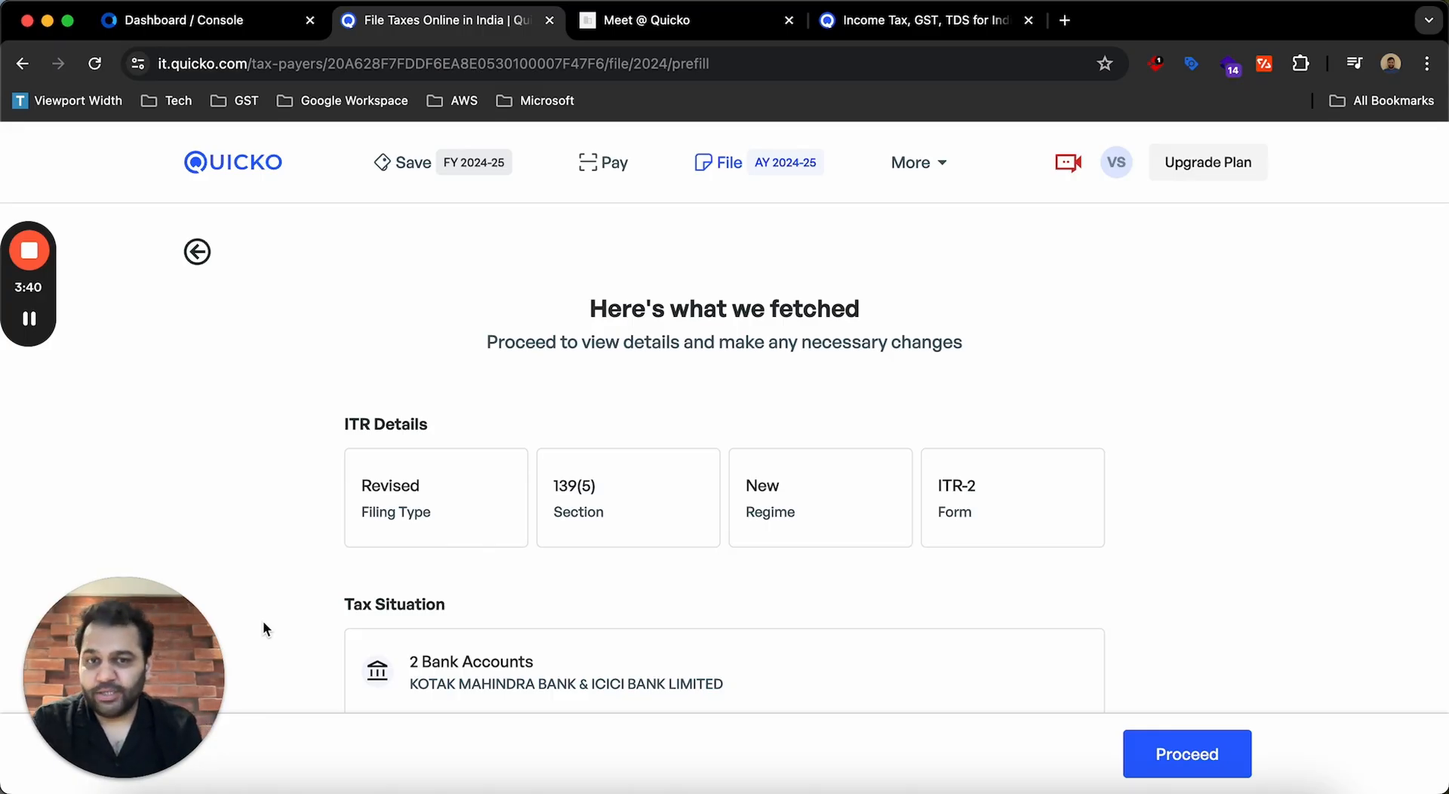
pyautogui.scroll(-1, 264, 623)
pyautogui.scroll(-3, 263, 622)
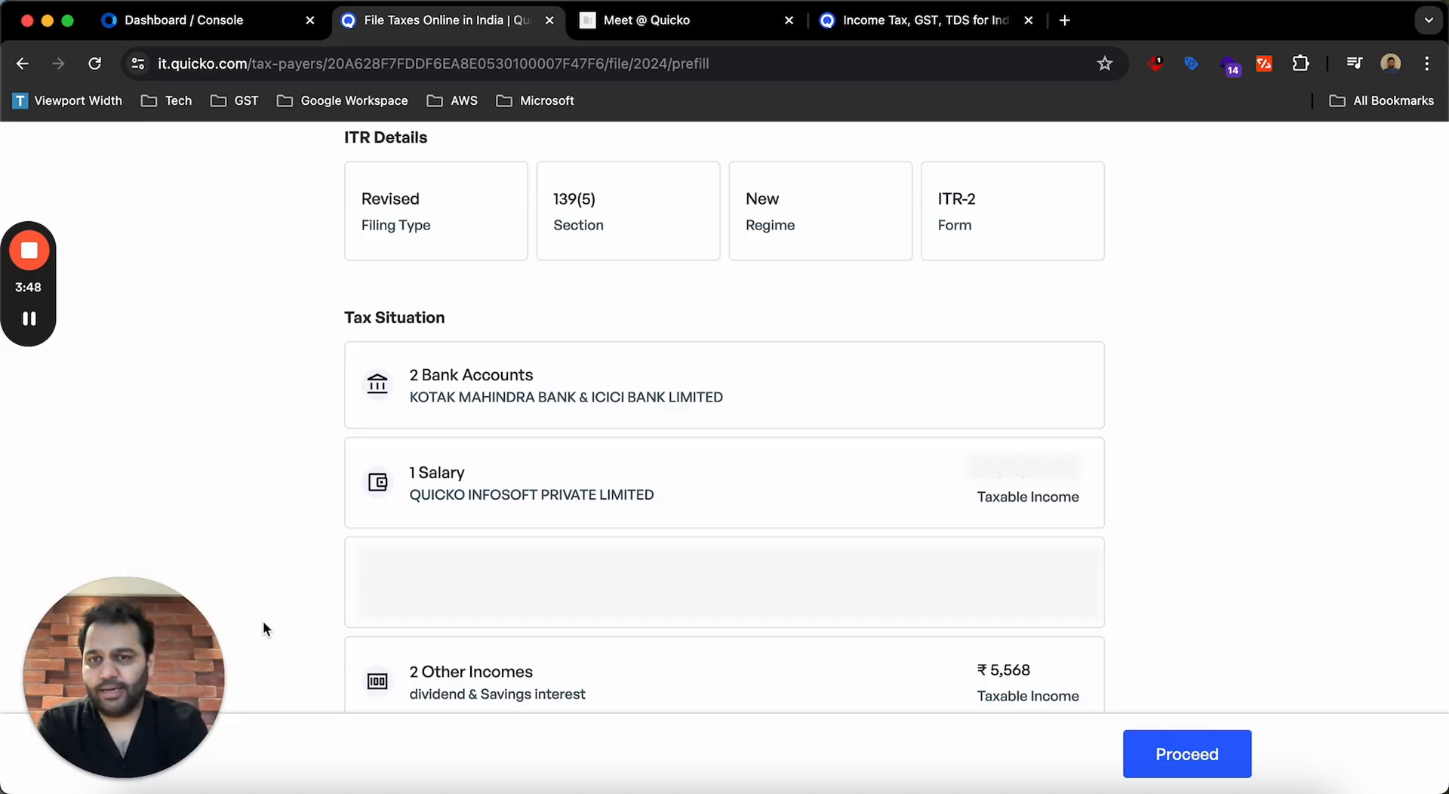
pyautogui.scroll(-3, 537, 361)
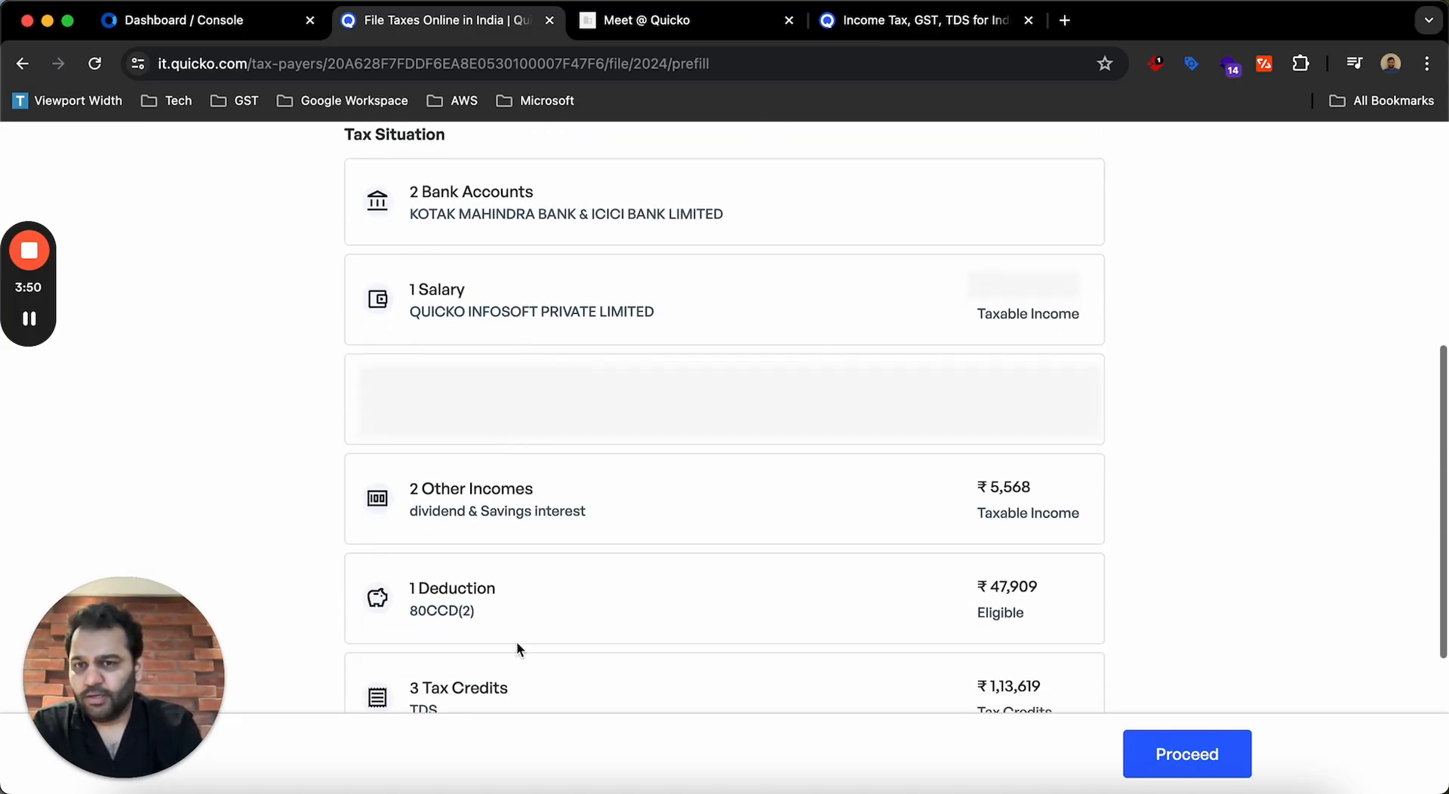
pyautogui.scroll(-2, 516, 641)
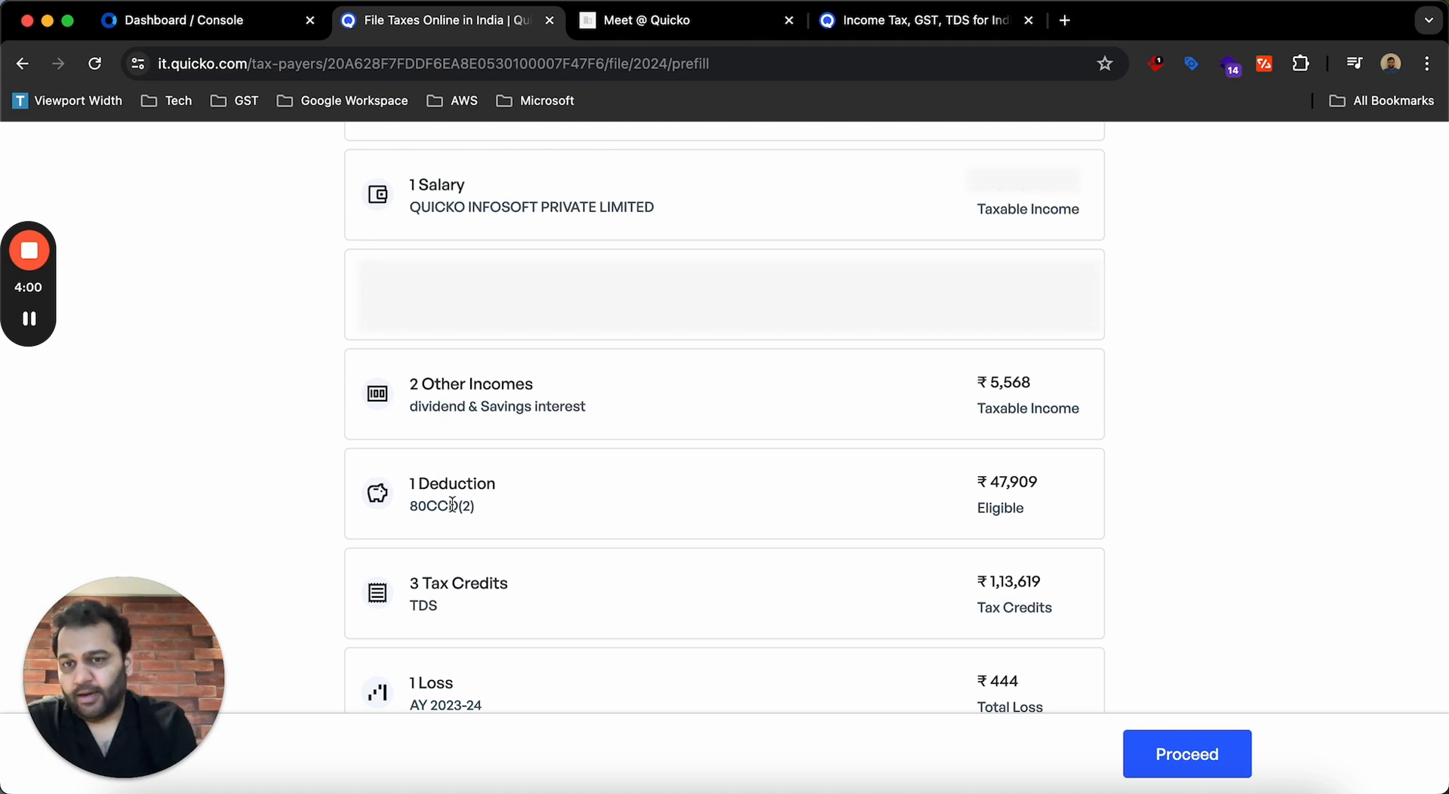
pyautogui.scroll(-3, 553, 668)
pyautogui.scroll(-1, 604, 506)
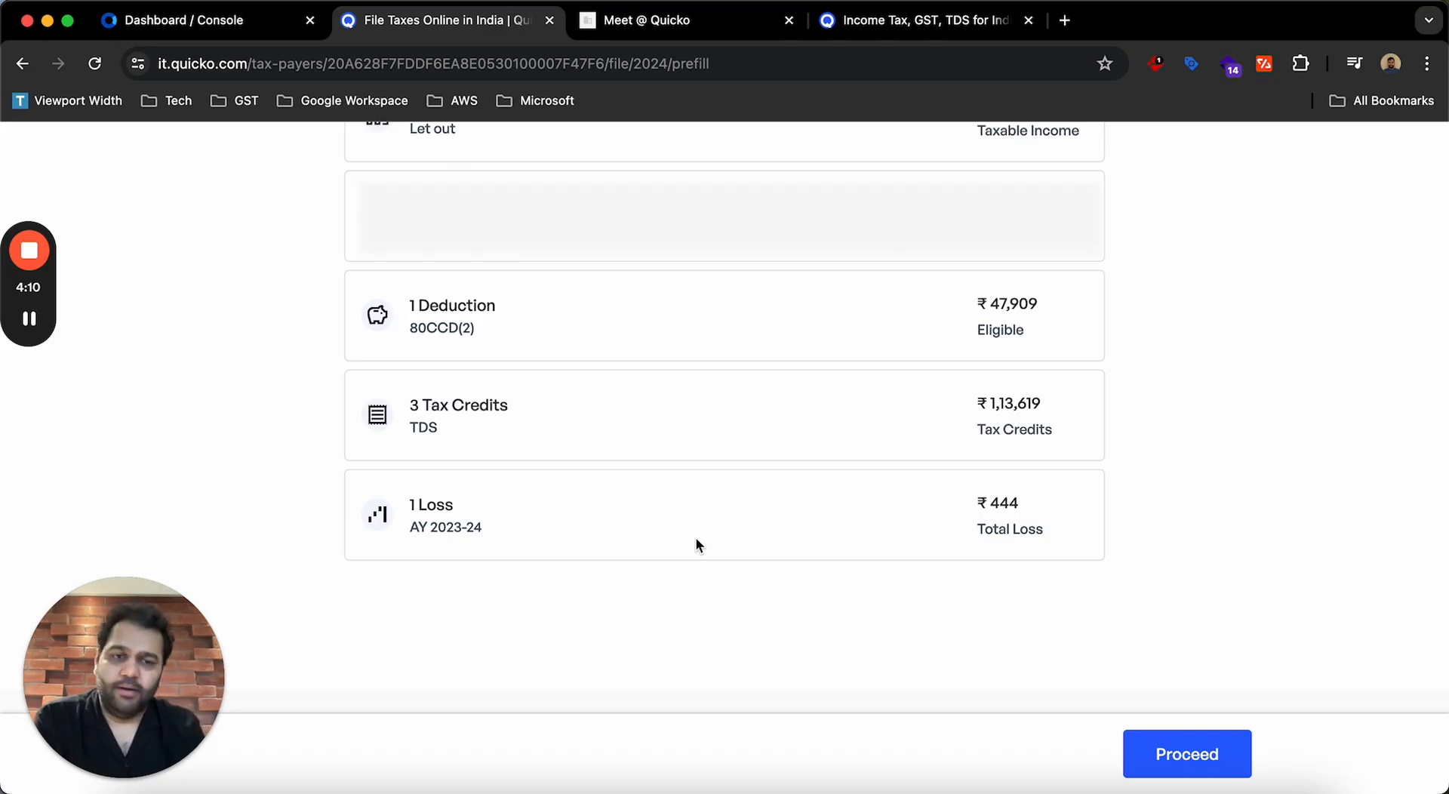
pyautogui.click(1163, 749)
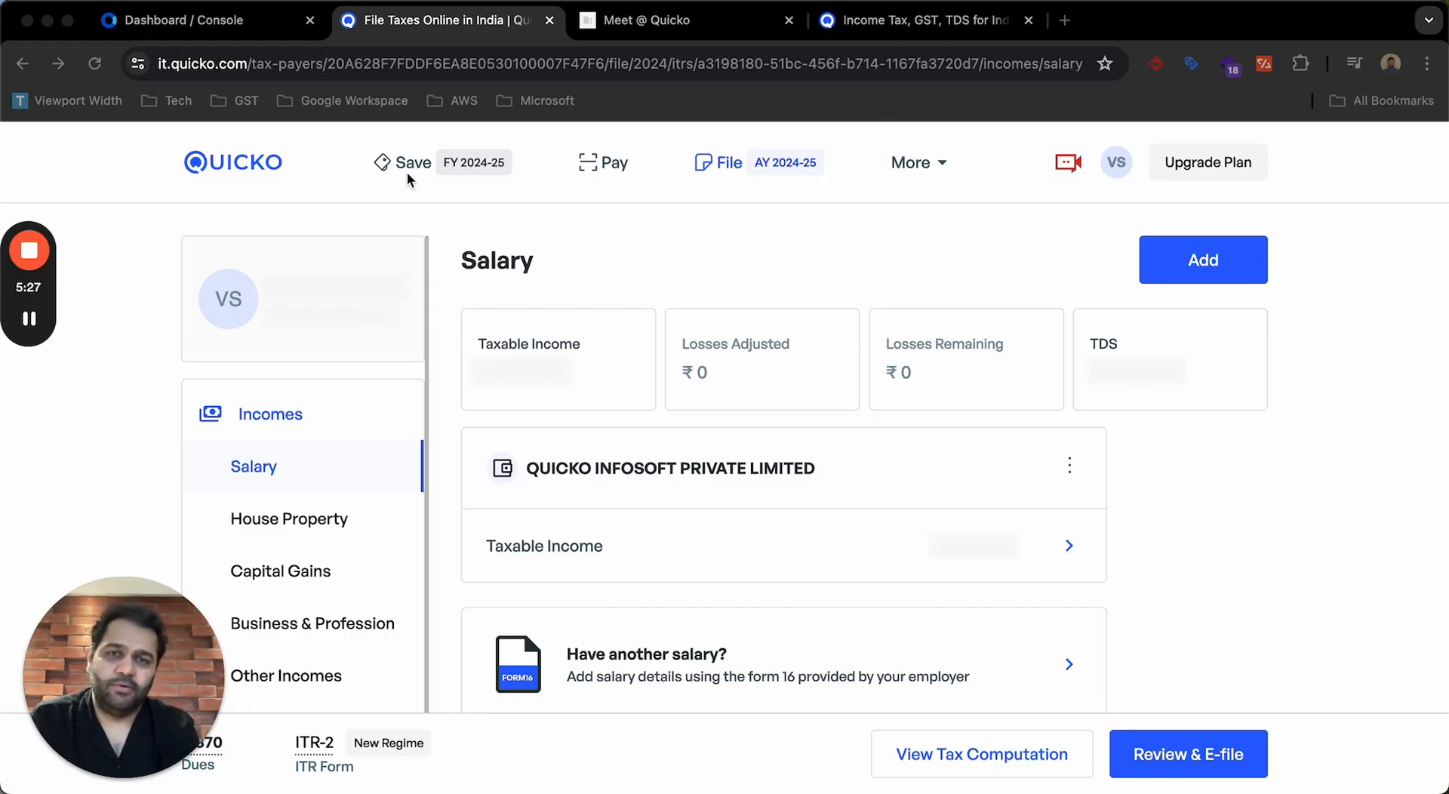
# Open the More menu with Investments, Books, Tax Documents and Tools over the Salary page
pyautogui.click(935, 163)
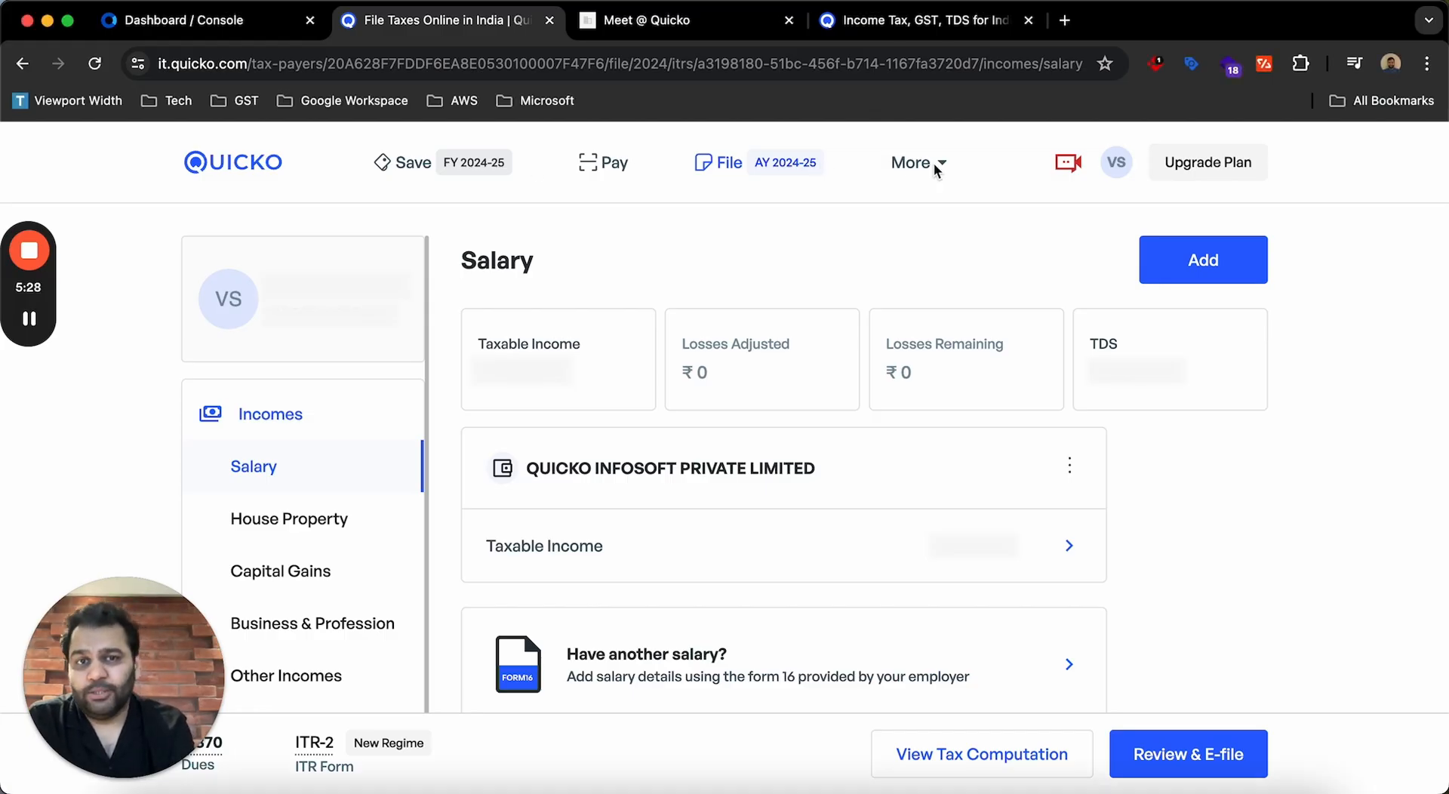
pyautogui.click(924, 173)
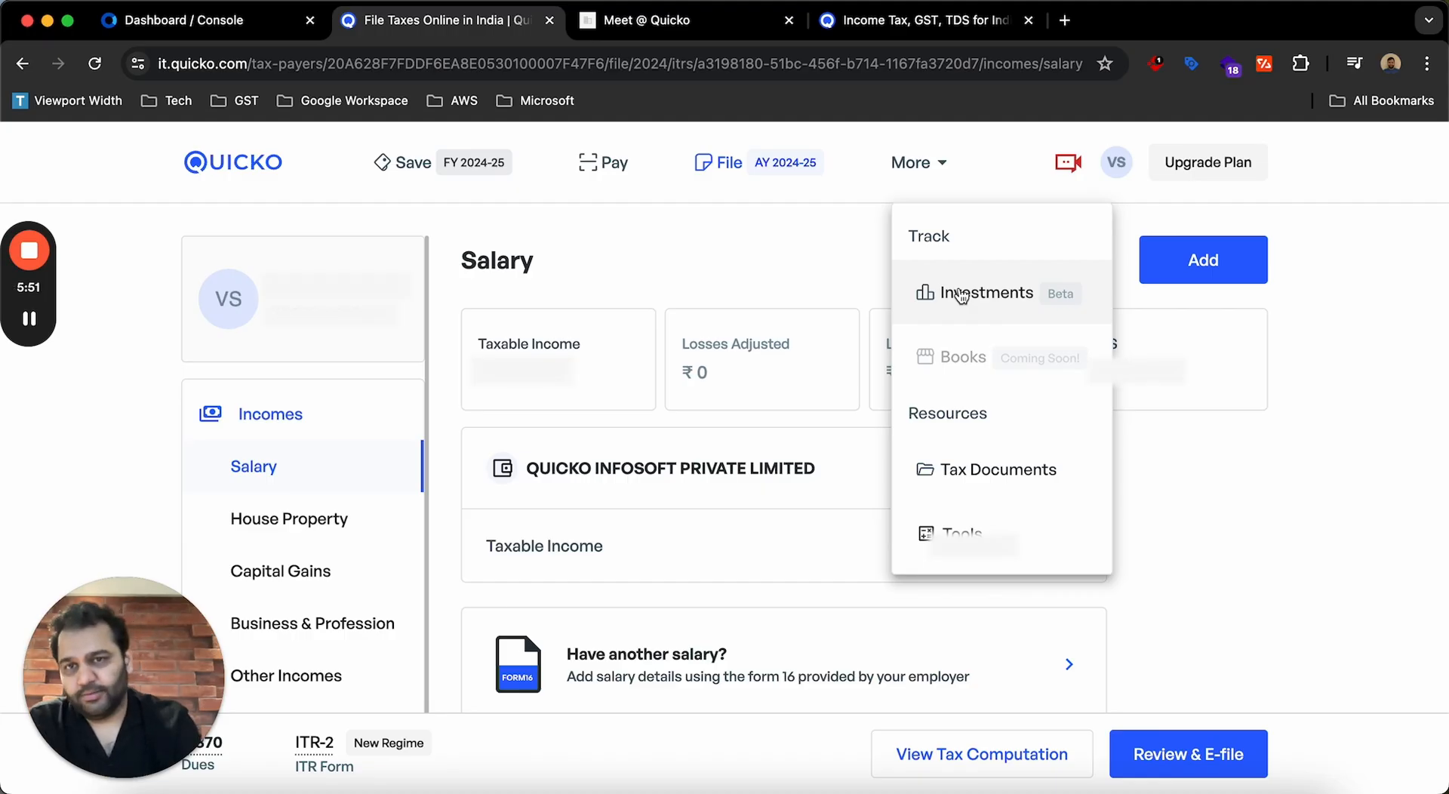
# Close the menu, review the sidebar, and open the QUICKO INFOSOFT PRIVATE LIMITED salary entry
pyautogui.click(736, 277)
pyautogui.scroll(-1, 404, 468)
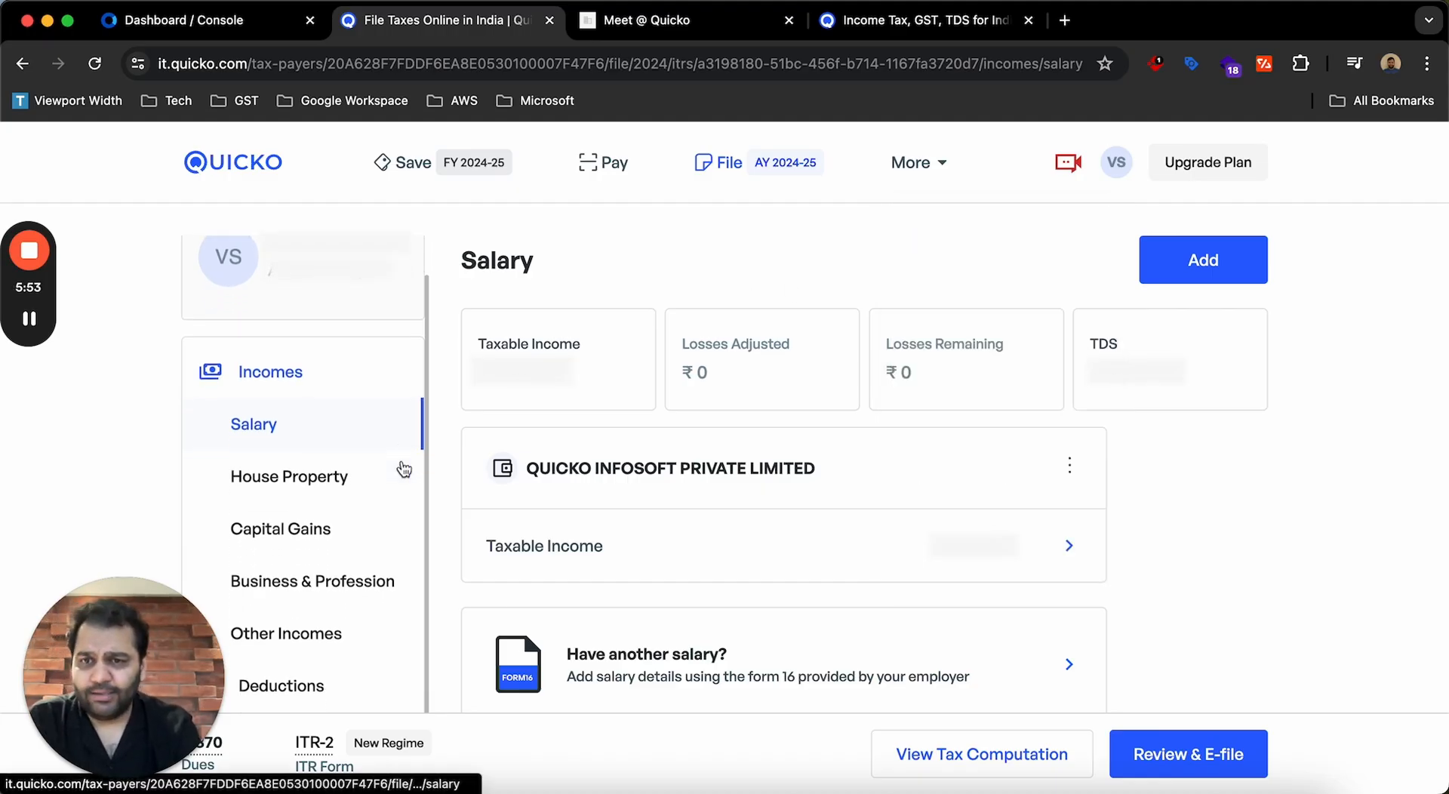
pyautogui.scroll(1, 404, 469)
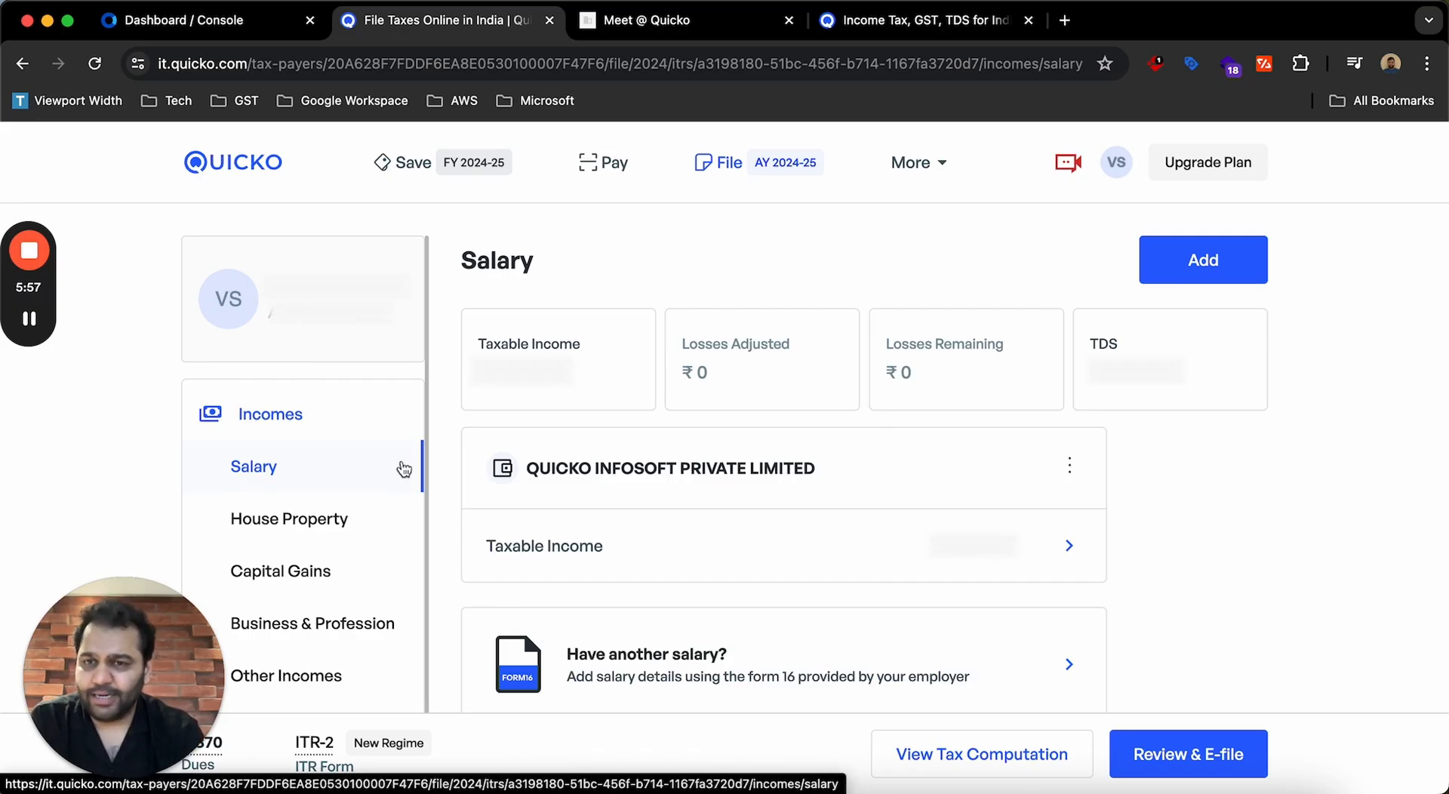
pyautogui.scroll(-1, 403, 468)
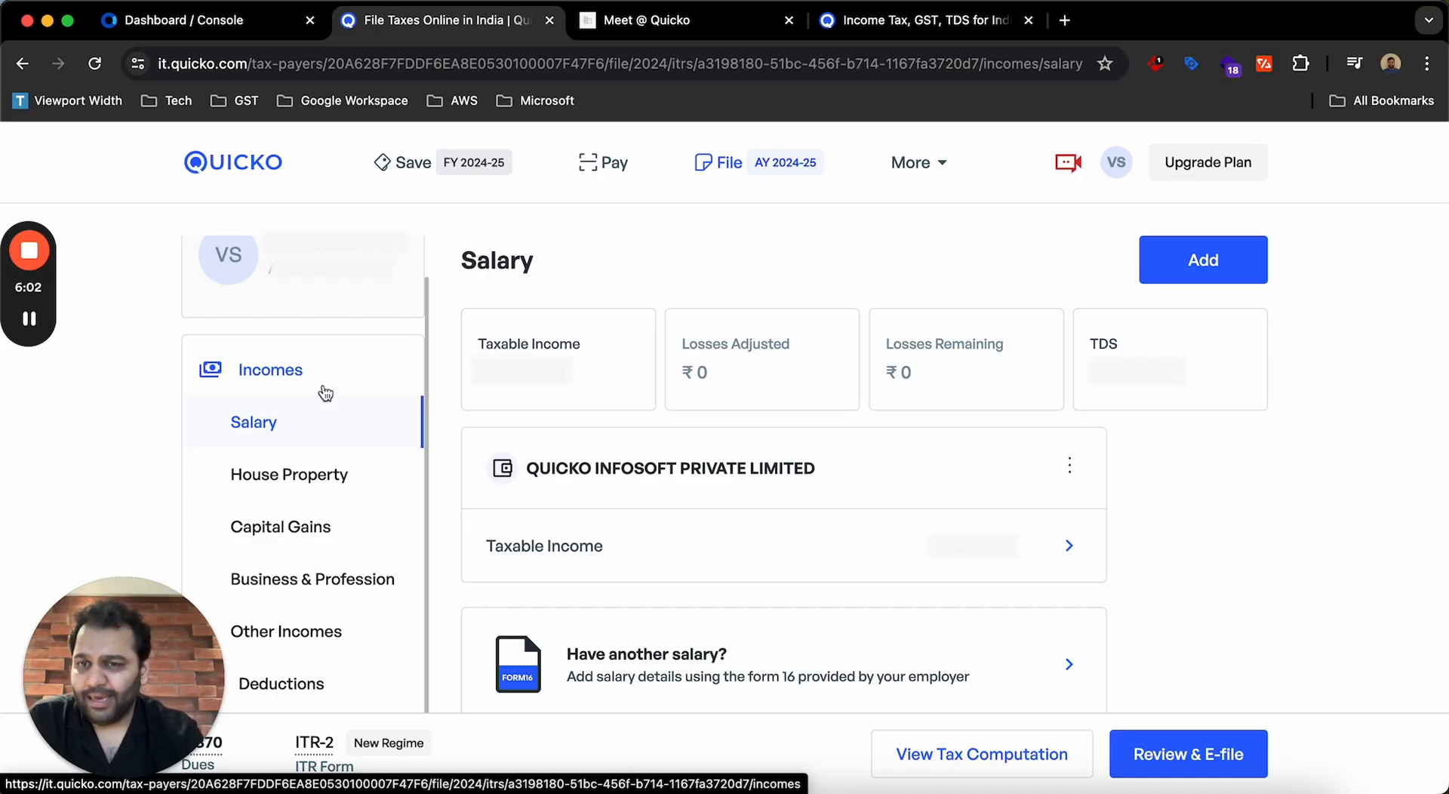
pyautogui.scroll(-5, 325, 393)
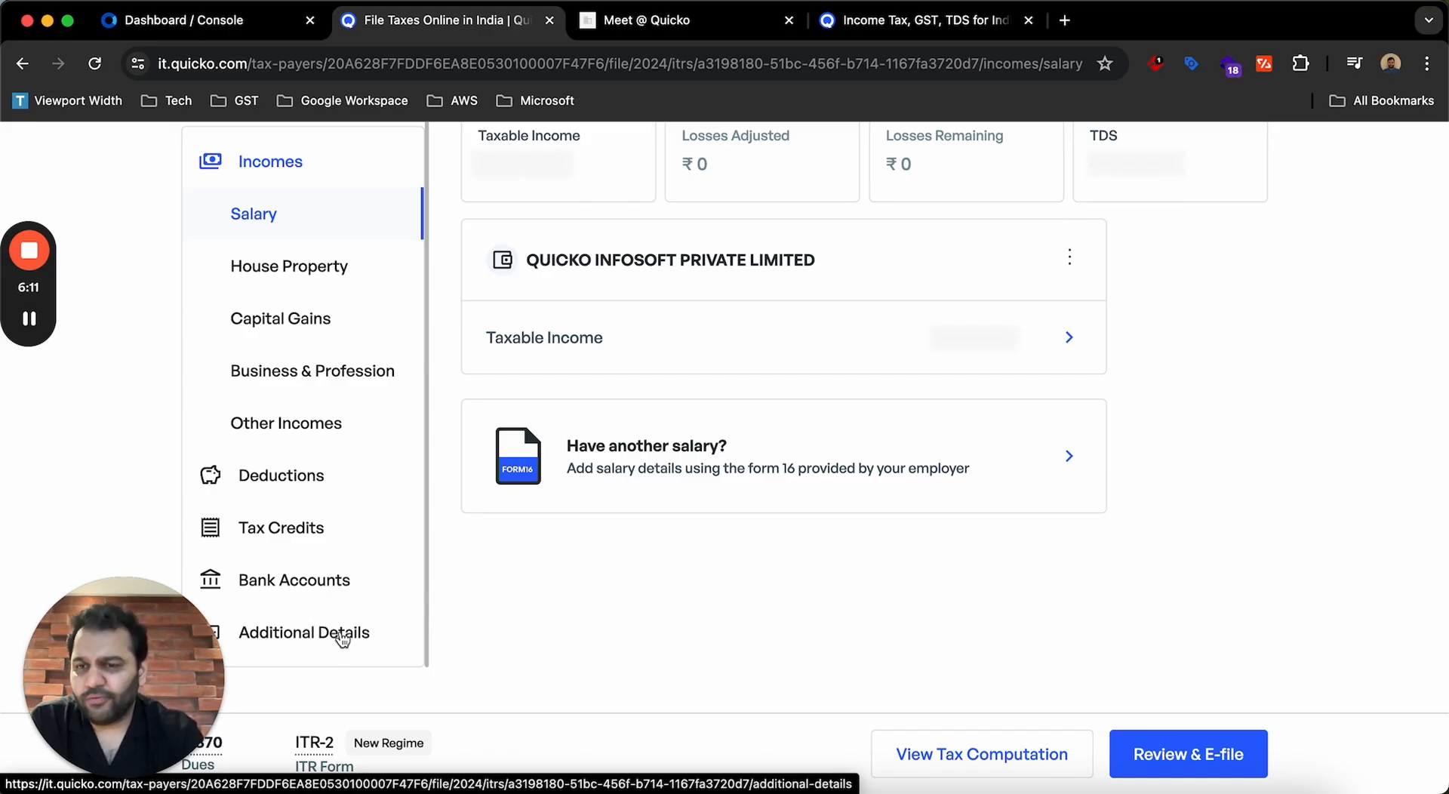
pyautogui.scroll(1, 342, 638)
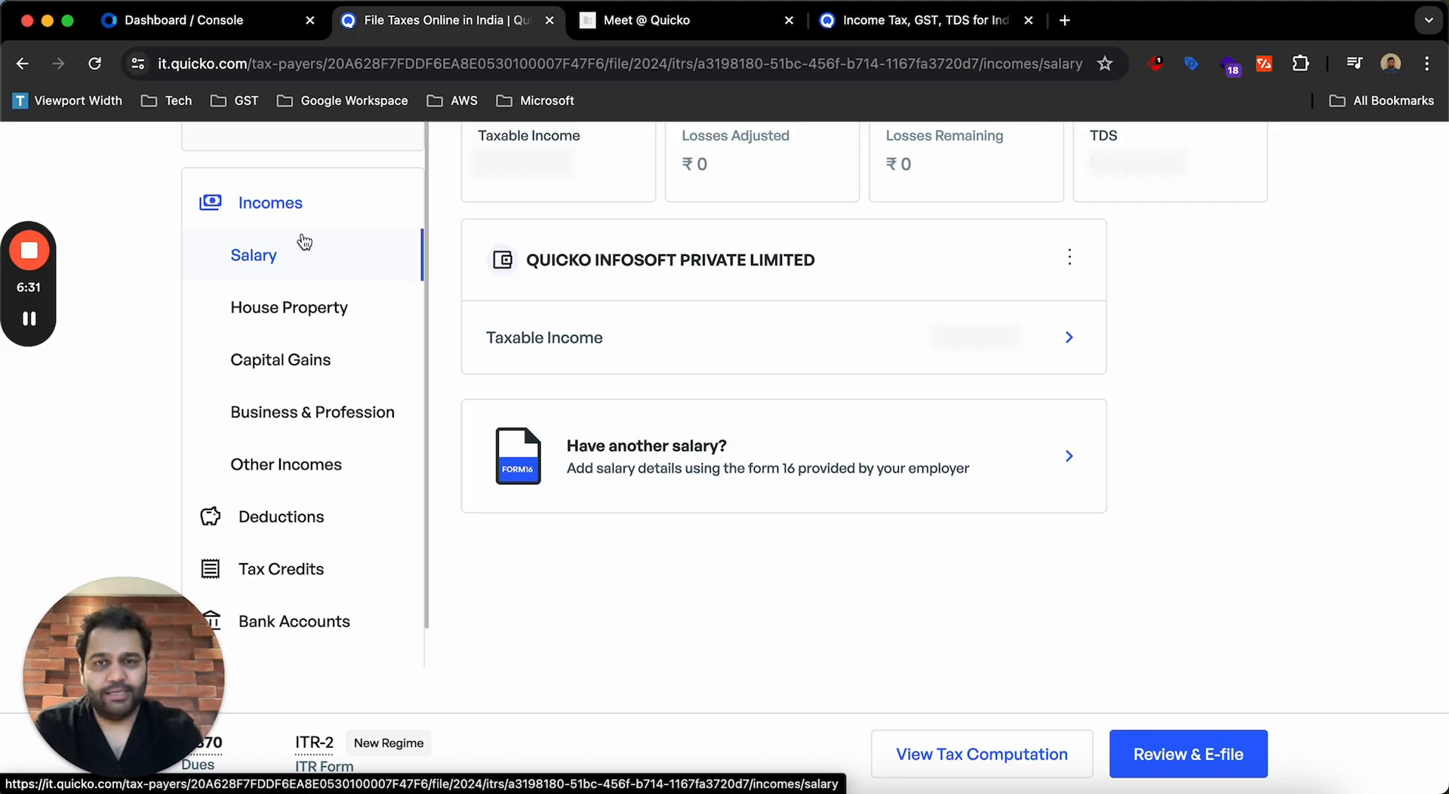
pyautogui.scroll(3, 787, 188)
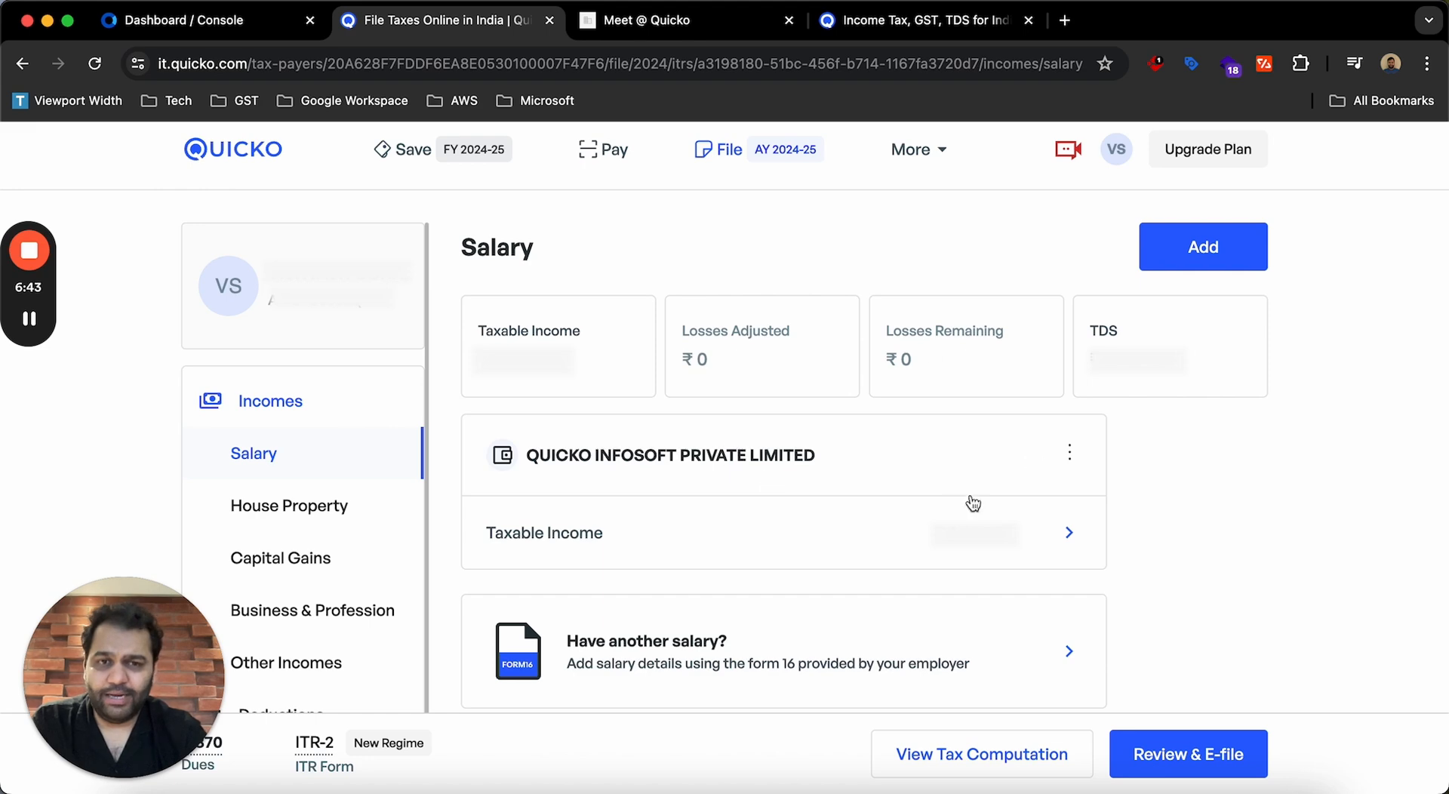
pyautogui.click(923, 524)
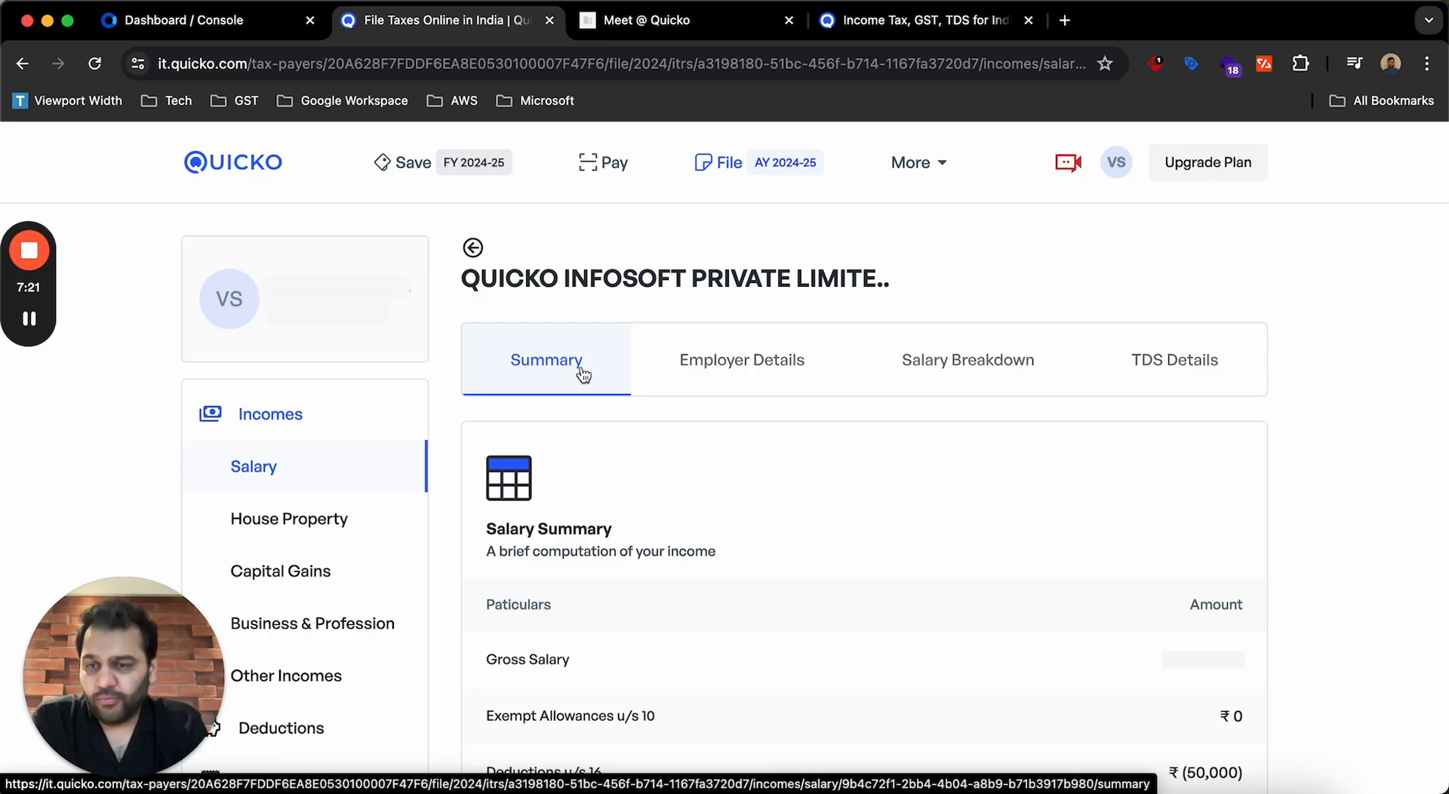
# Review the salary's Employer Details, Salary Breakdown and TDS Details tabs
pyautogui.scroll(-4, 758, 597)
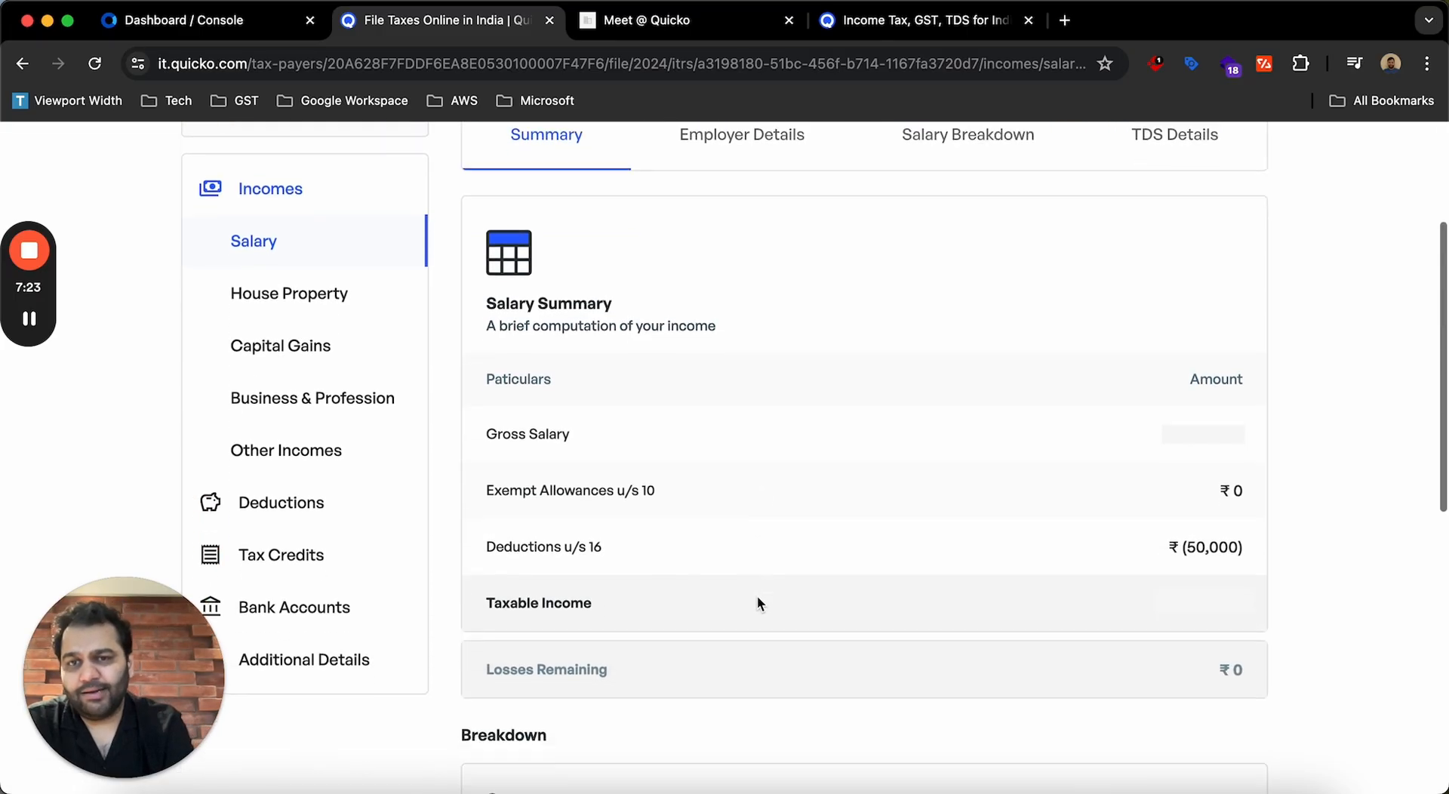
pyautogui.scroll(-4, 758, 595)
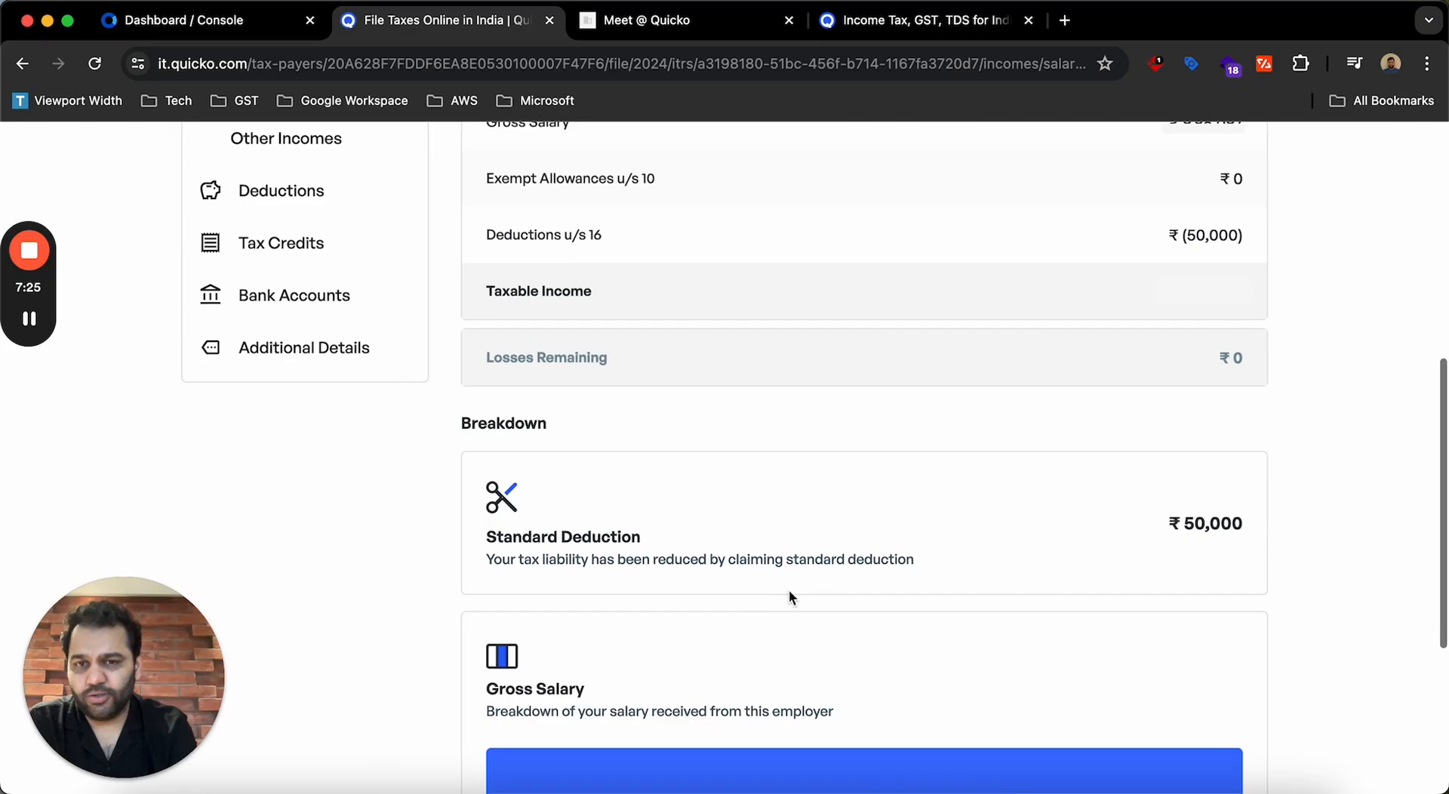
pyautogui.scroll(-1, 790, 590)
pyautogui.scroll(-3, 790, 597)
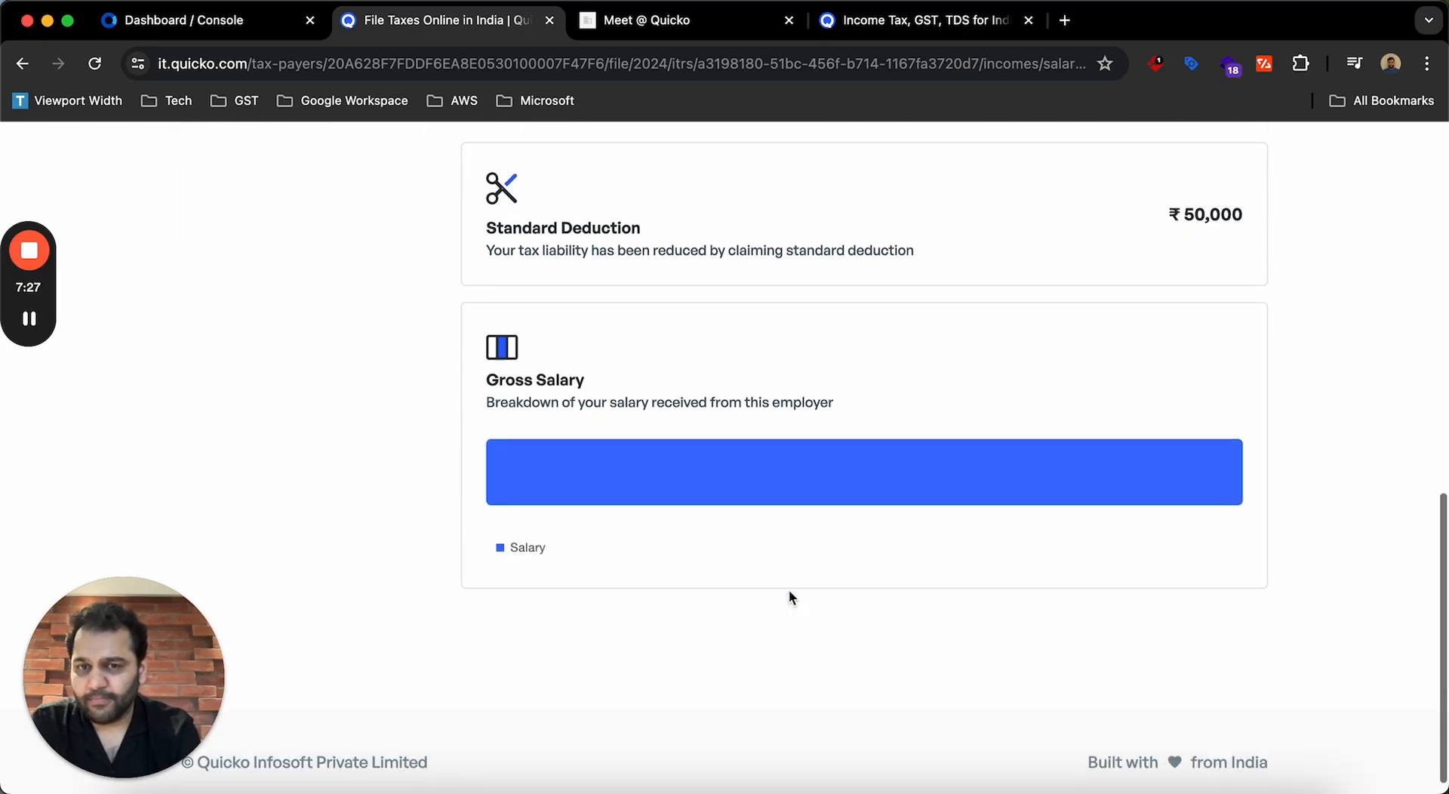
pyautogui.scroll(15, 790, 598)
pyautogui.click(775, 377)
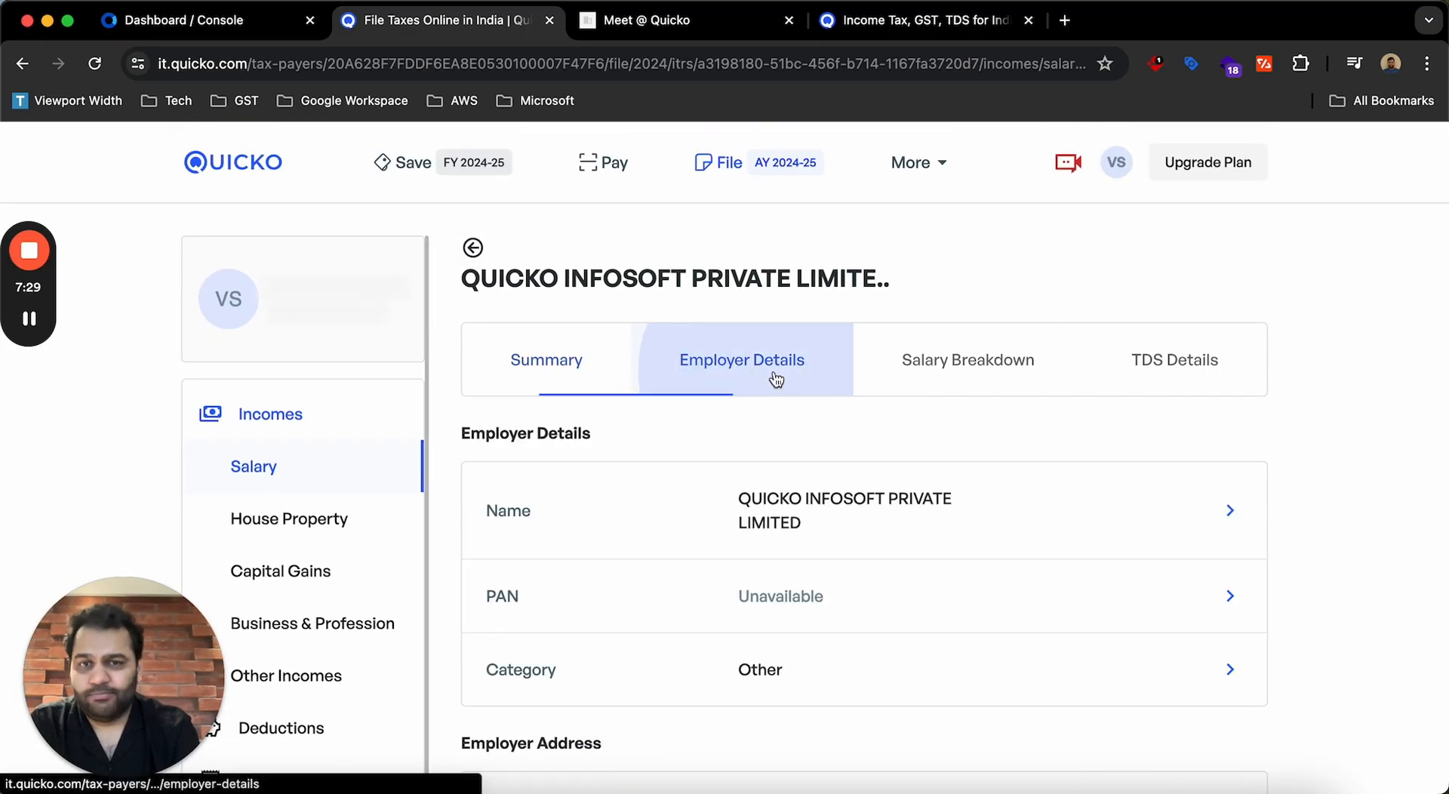
pyautogui.click(1032, 375)
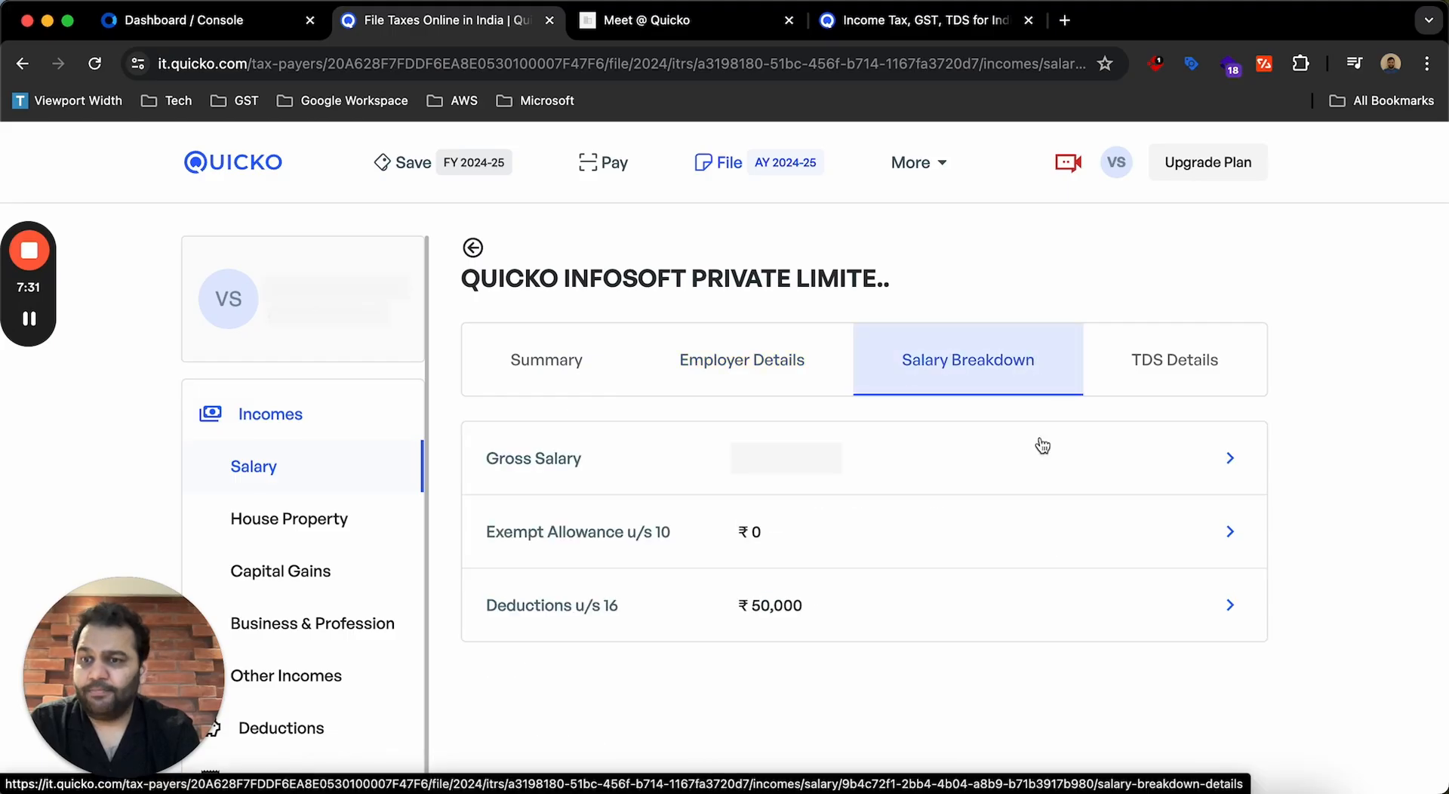
pyautogui.click(1182, 366)
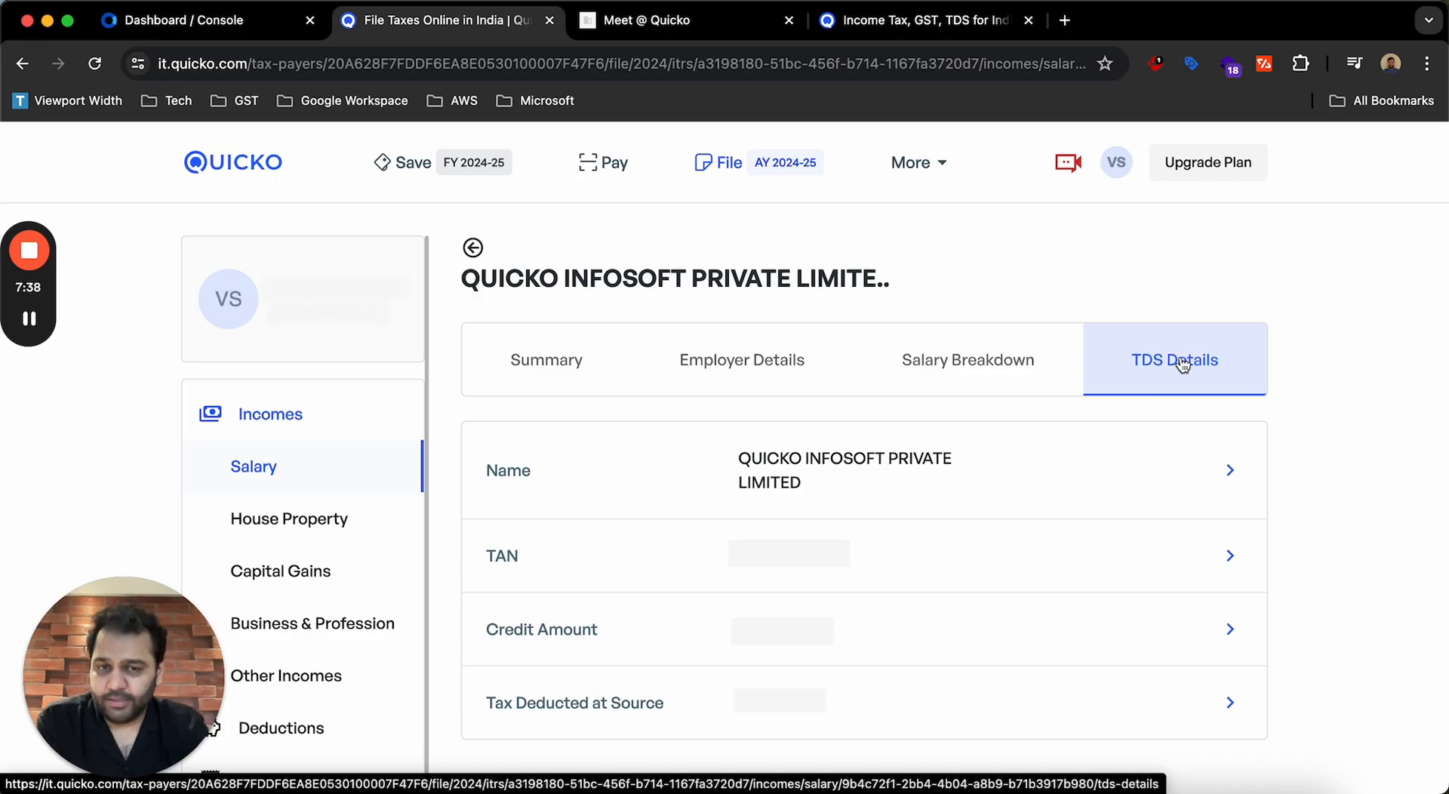
# Return to the Salary overview and open the Capital Gains section on Securities
pyautogui.click(473, 248)
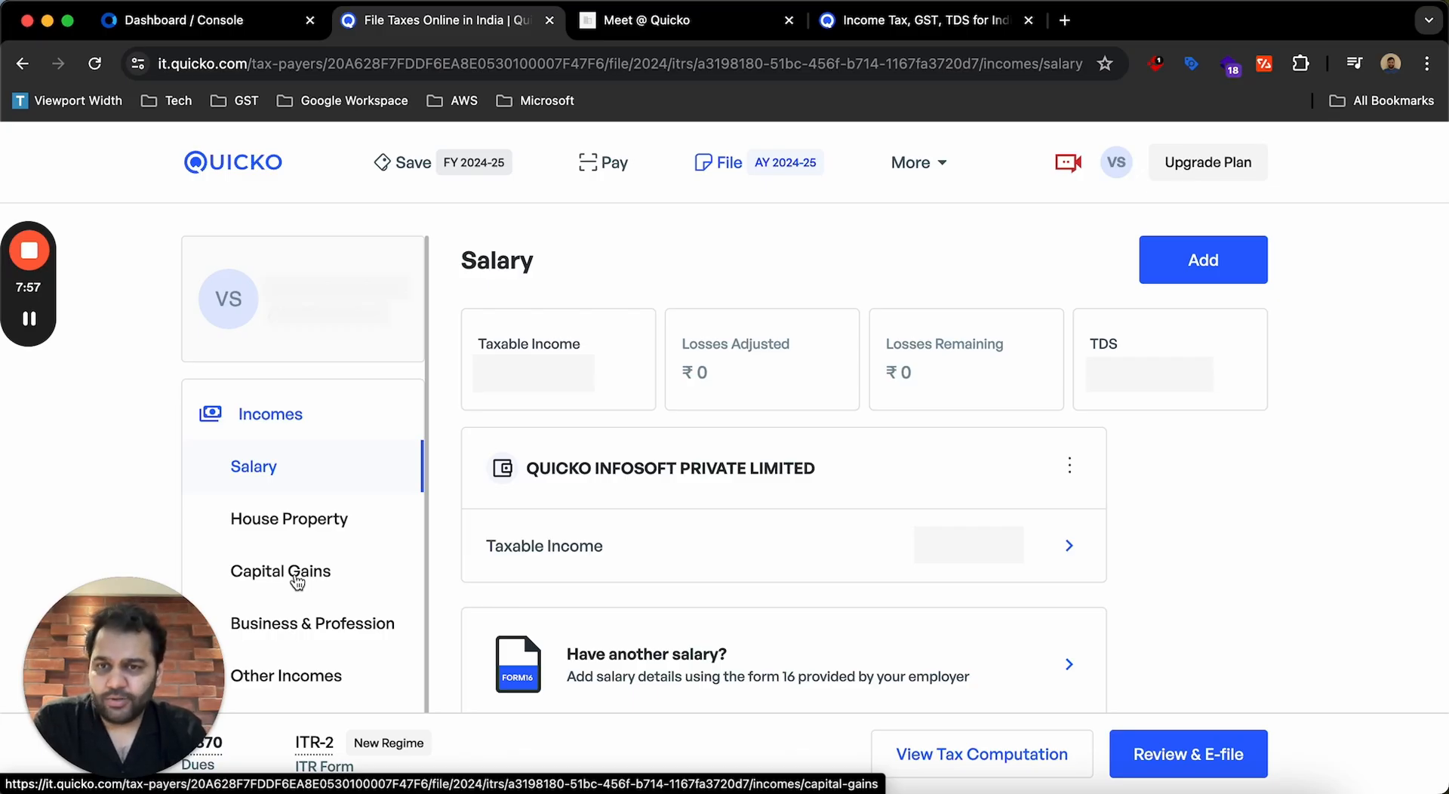
pyautogui.click(297, 582)
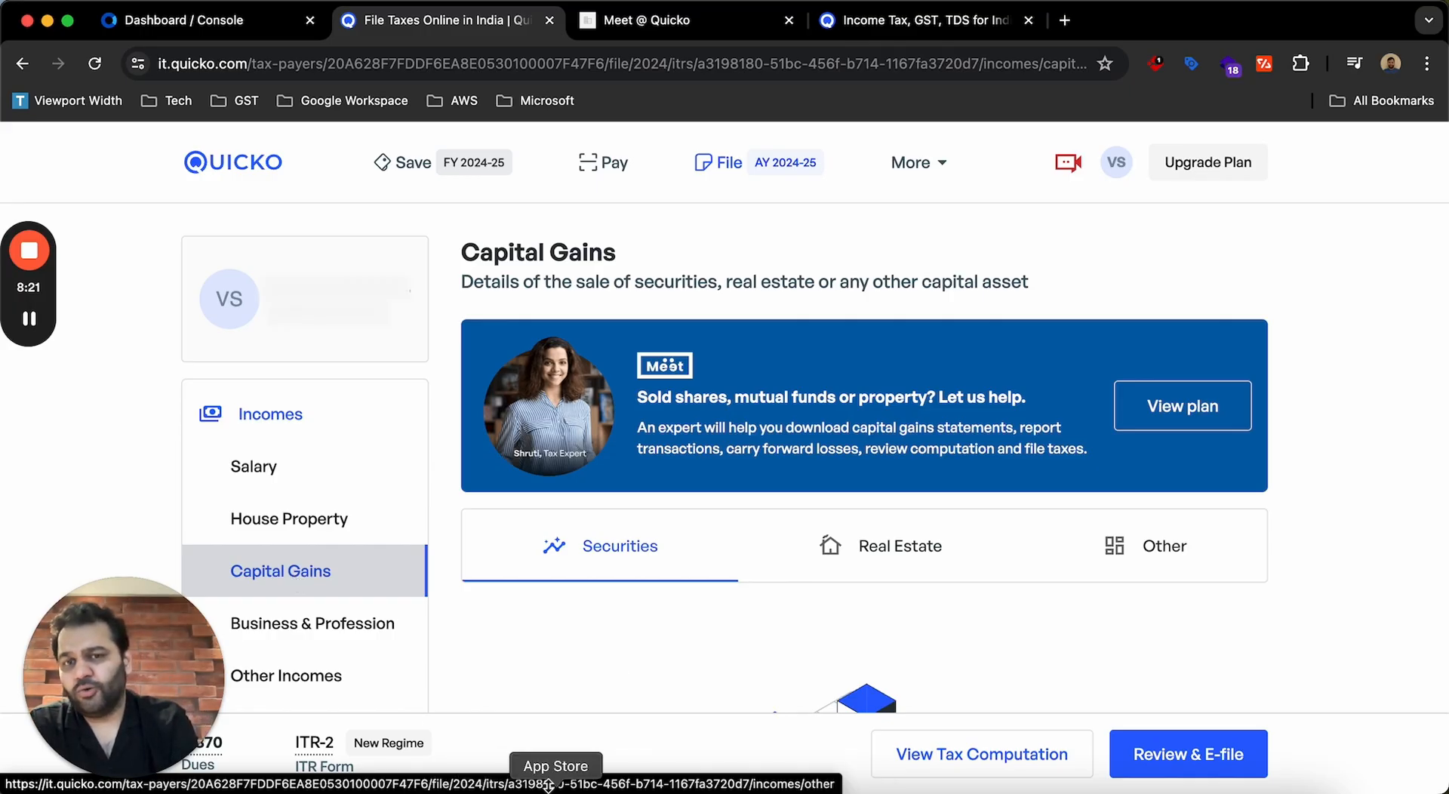
pyautogui.scroll(-6, 641, 651)
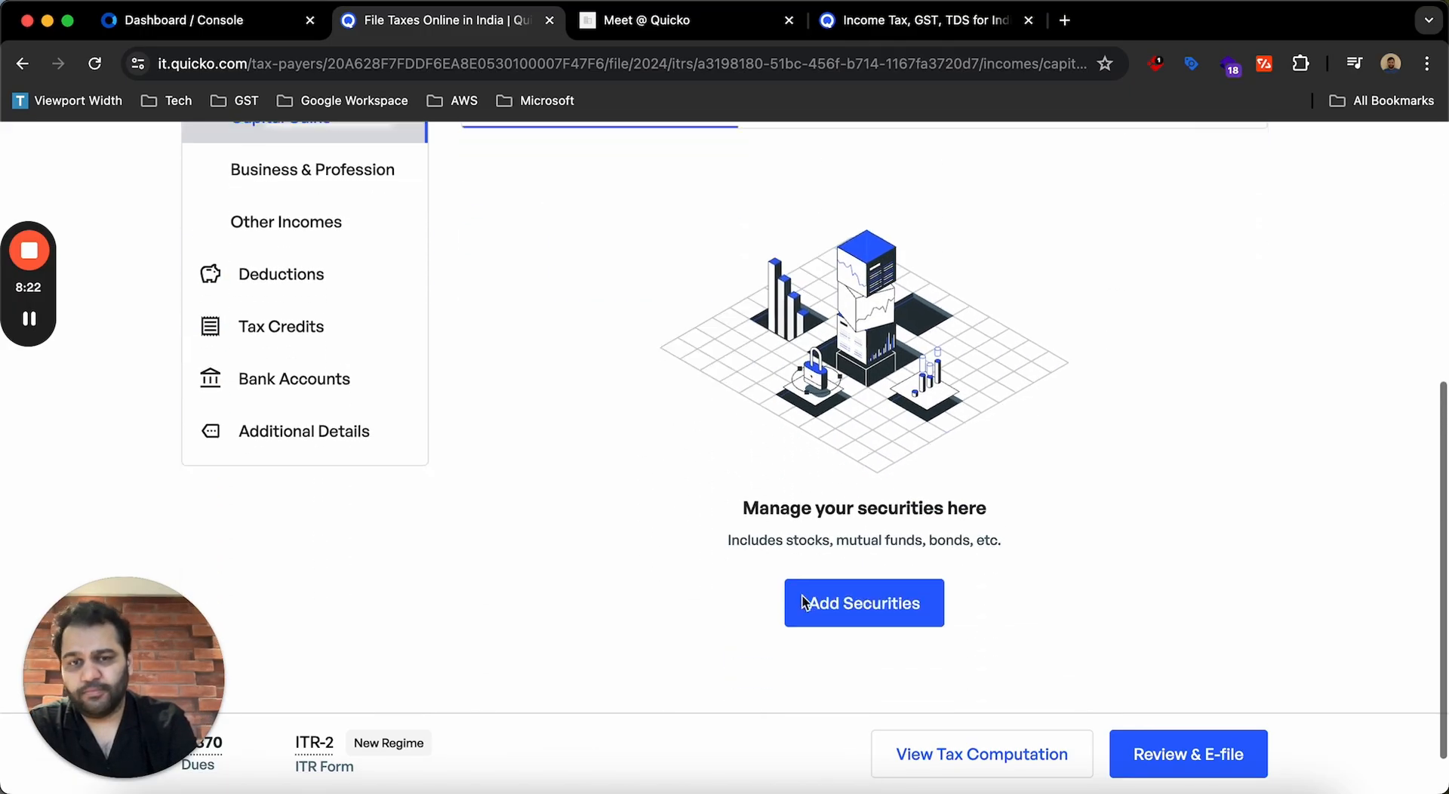
# Add securities by choosing Import Your Investments and proceeding to the broker list
pyautogui.click(875, 610)
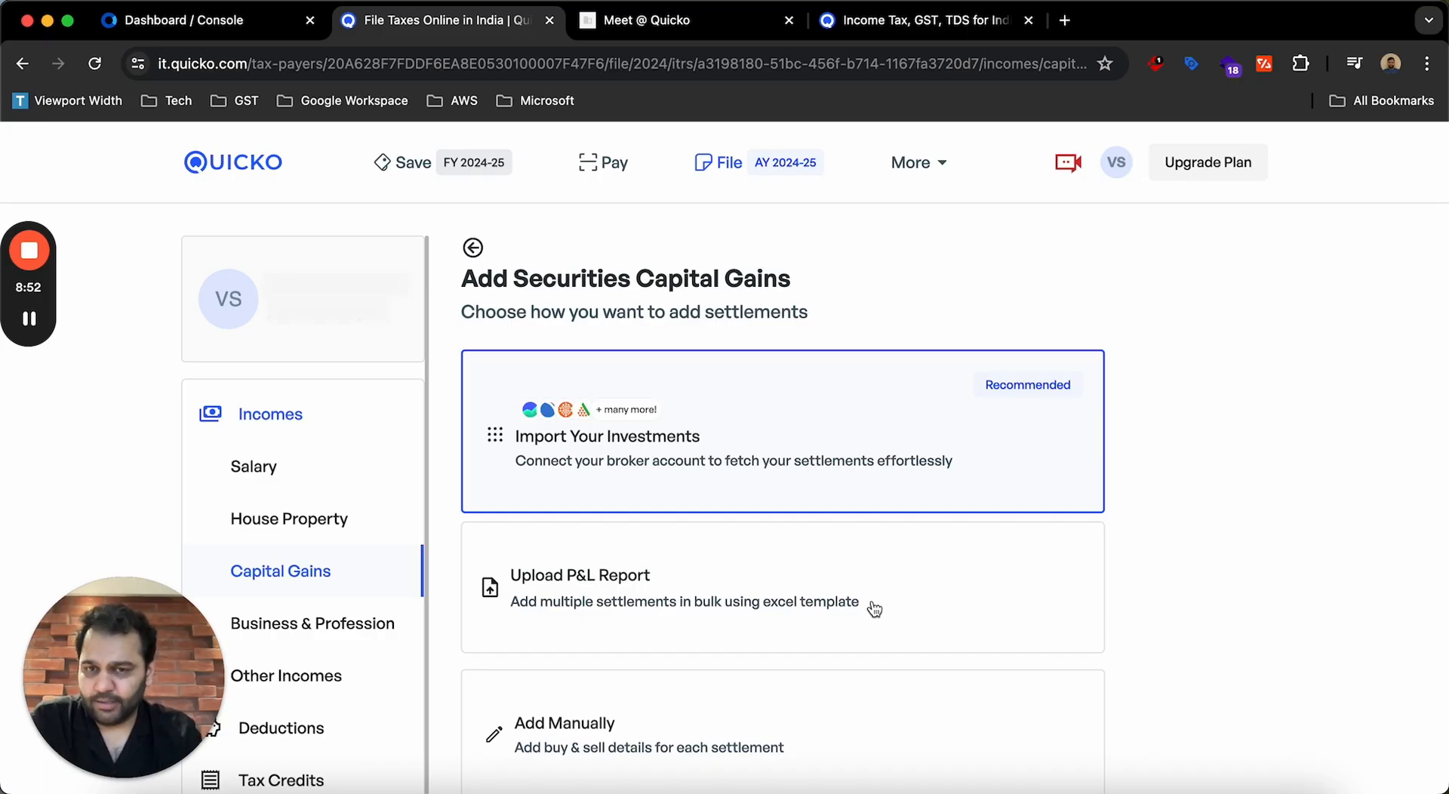
pyautogui.scroll(-3, 872, 607)
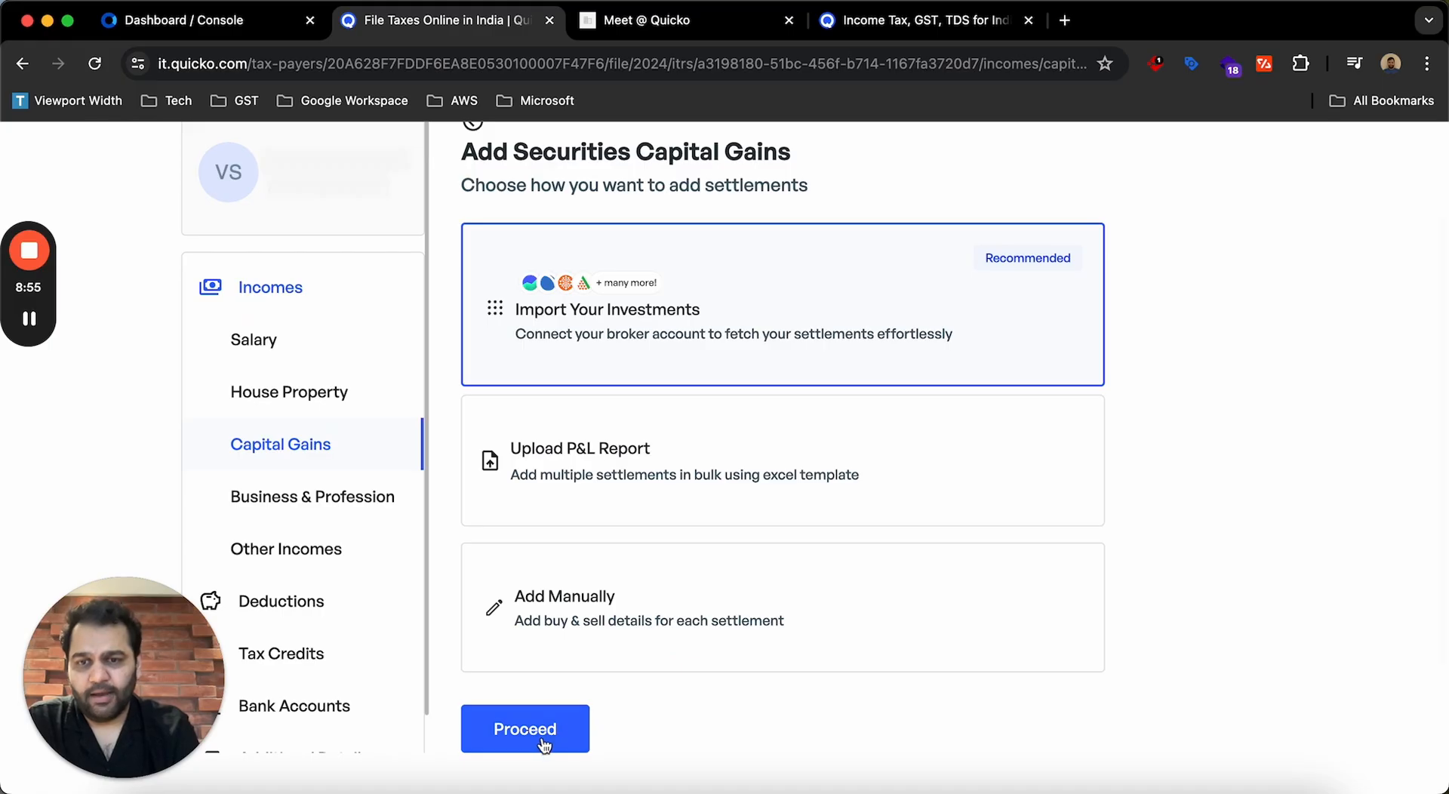
pyautogui.click(544, 746)
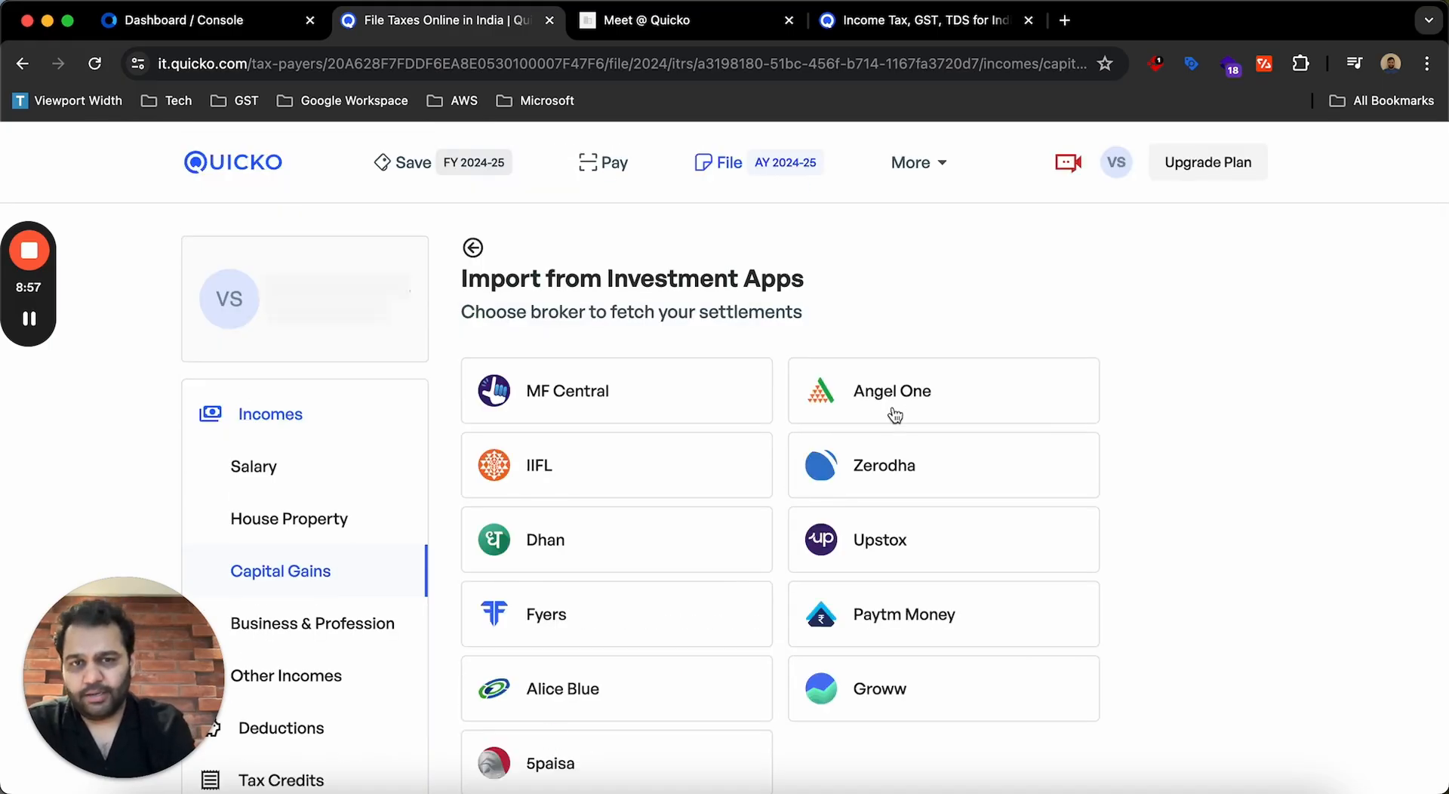
# Connect the existing Zerodha account to import its capital gains settlements
pyautogui.click(866, 476)
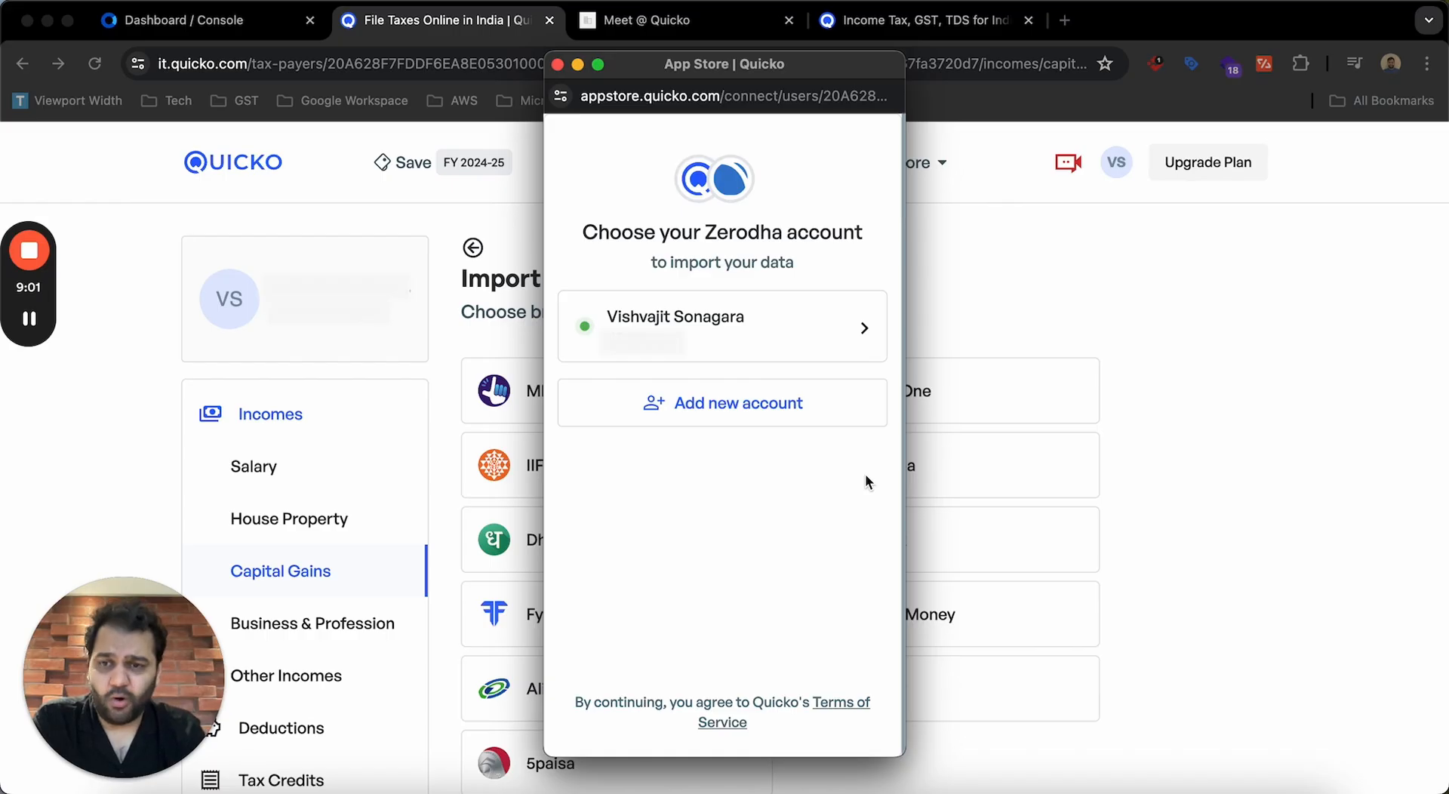
pyautogui.click(689, 332)
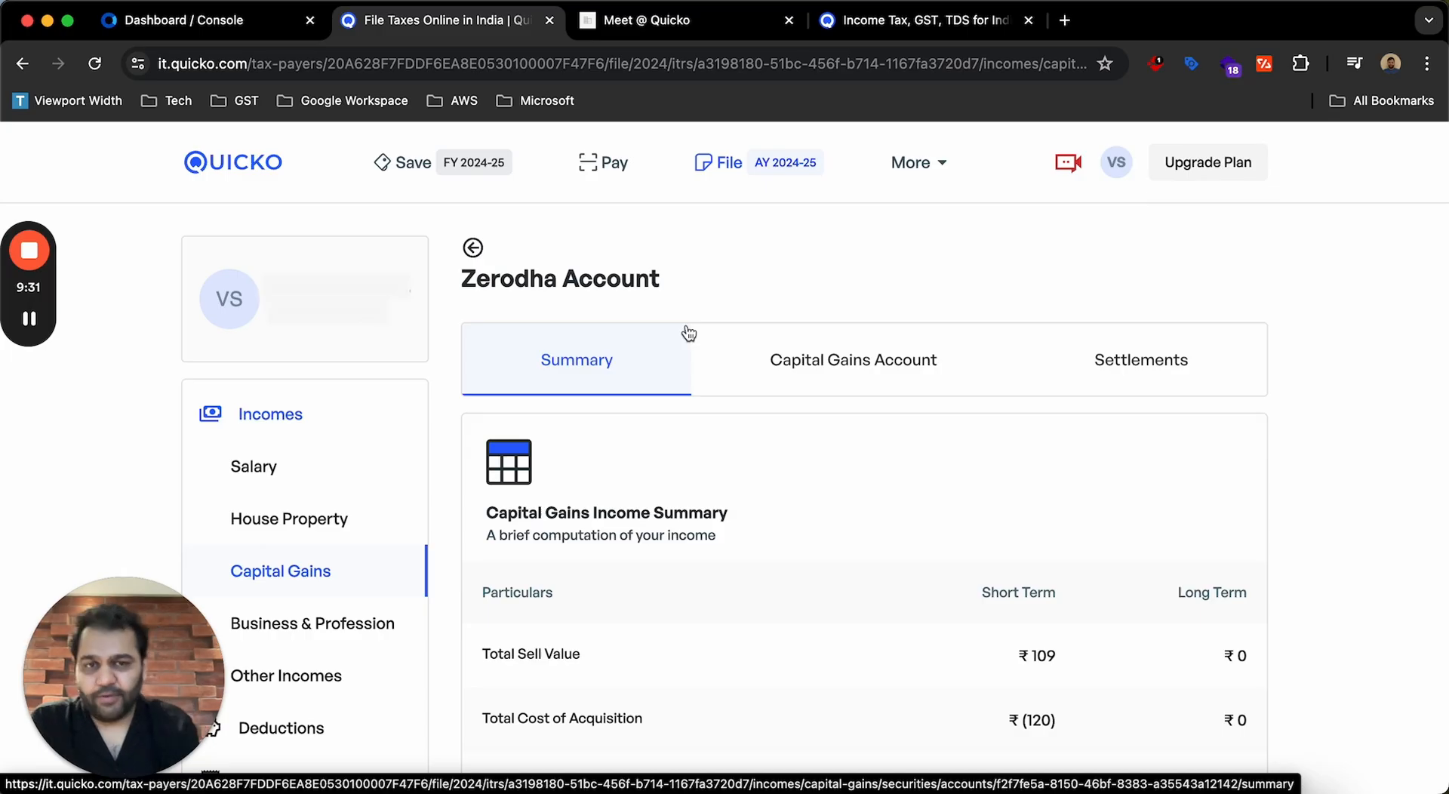
# Show the Zerodha account's settlements: one short-term TATASTEEL trade with a ₹26.92 loss
pyautogui.click(1098, 365)
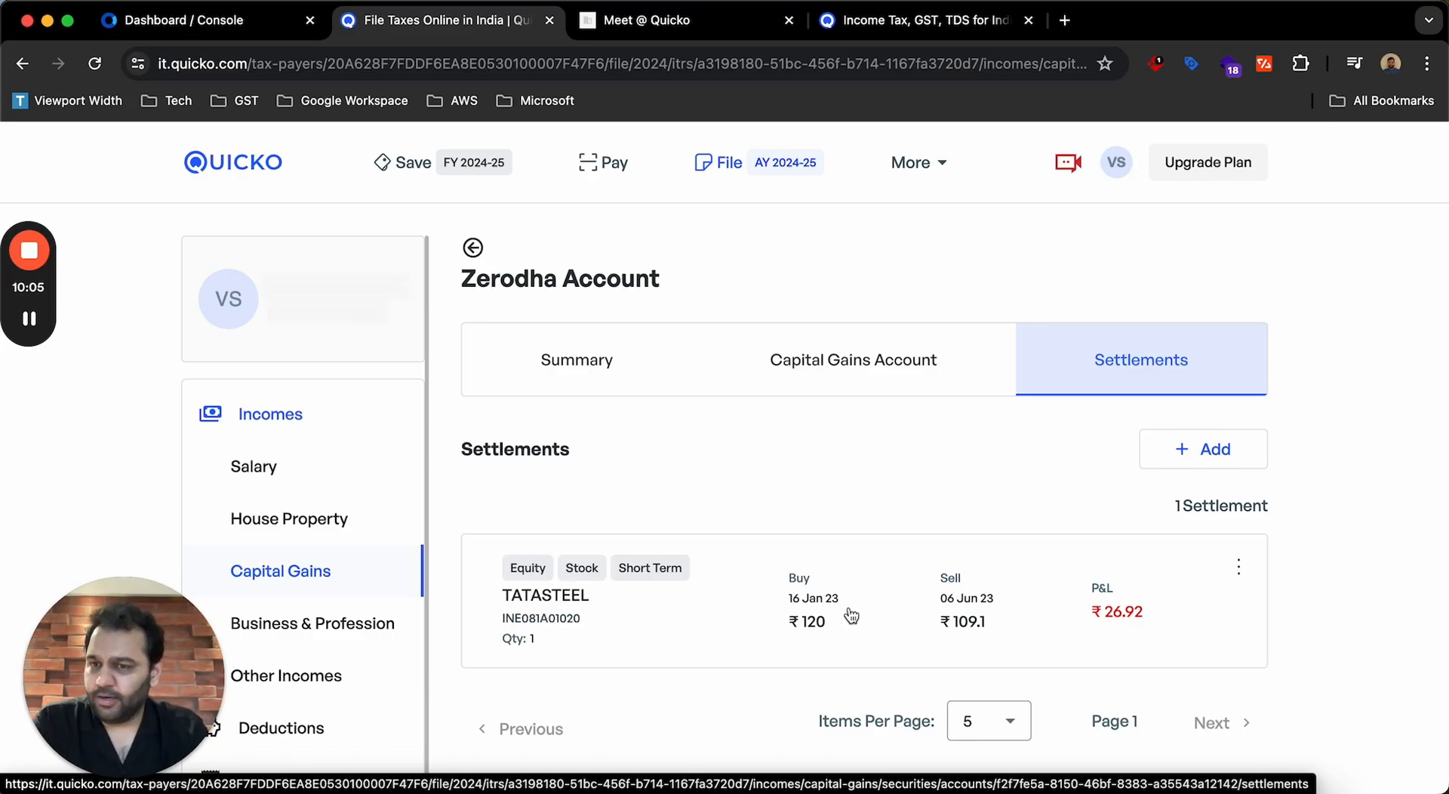
# Inspect the TATASTEEL settlement without changes, then view the Zerodha account's name and number
pyautogui.click(591, 603)
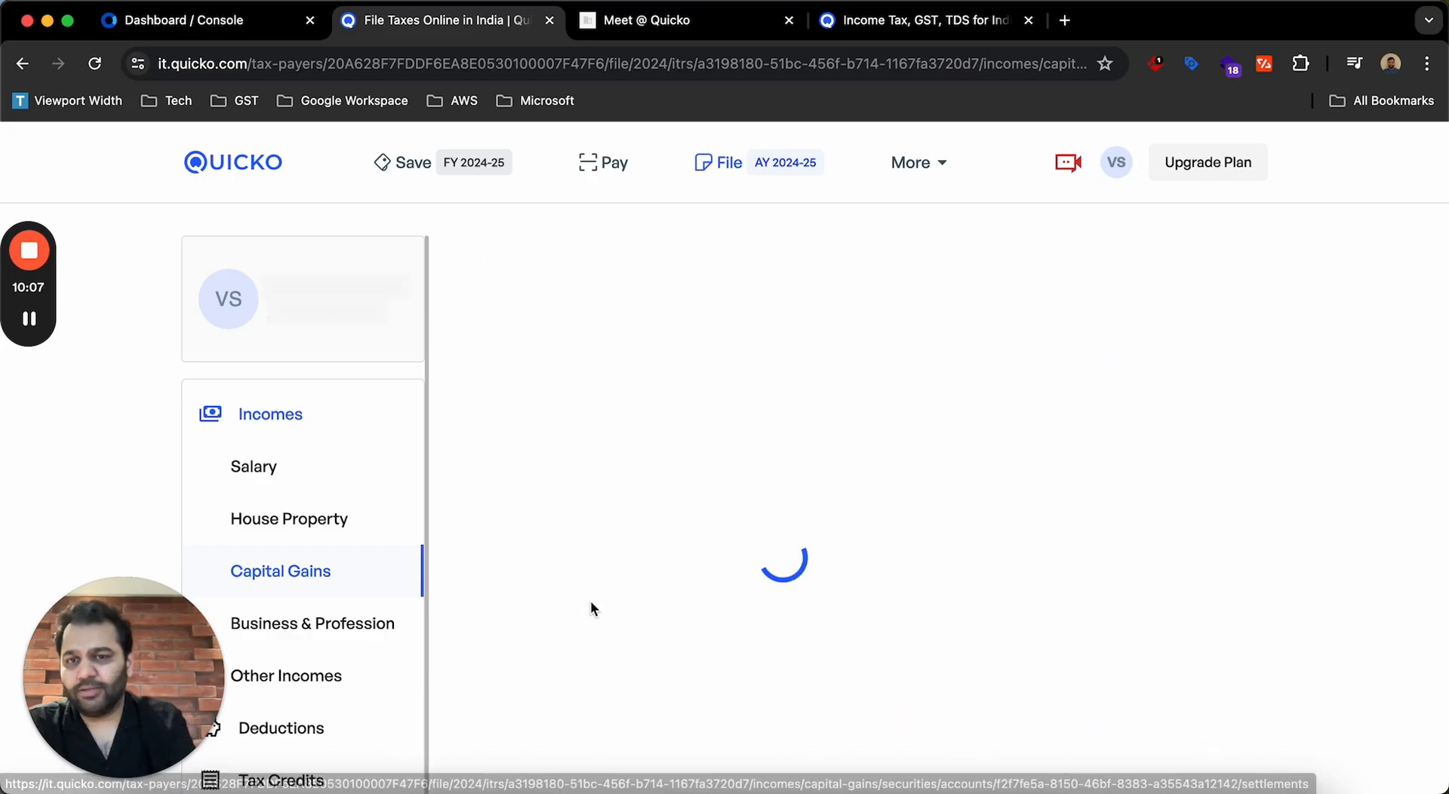
pyautogui.scroll(-4, 745, 577)
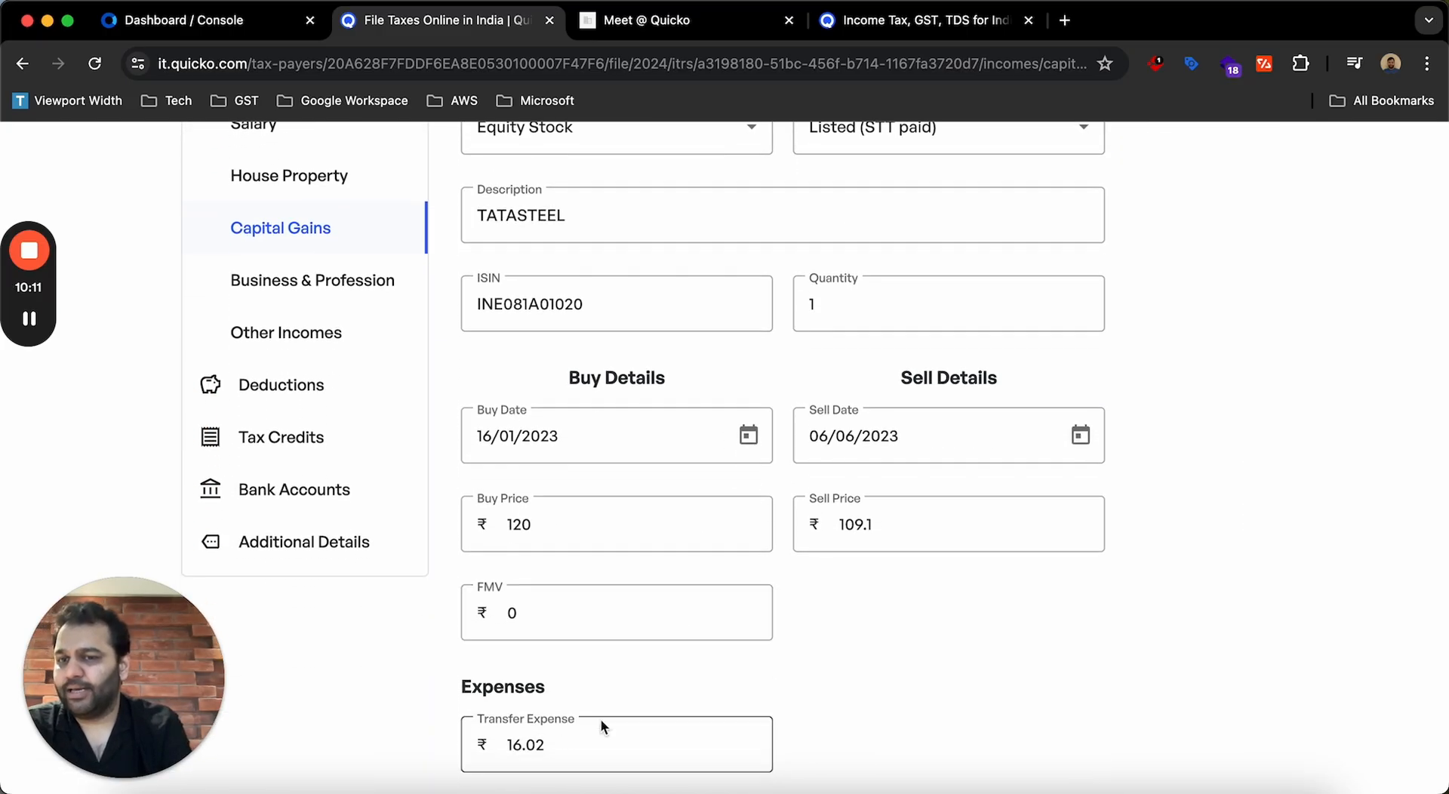
pyautogui.scroll(-3, 600, 718)
pyautogui.click(683, 544)
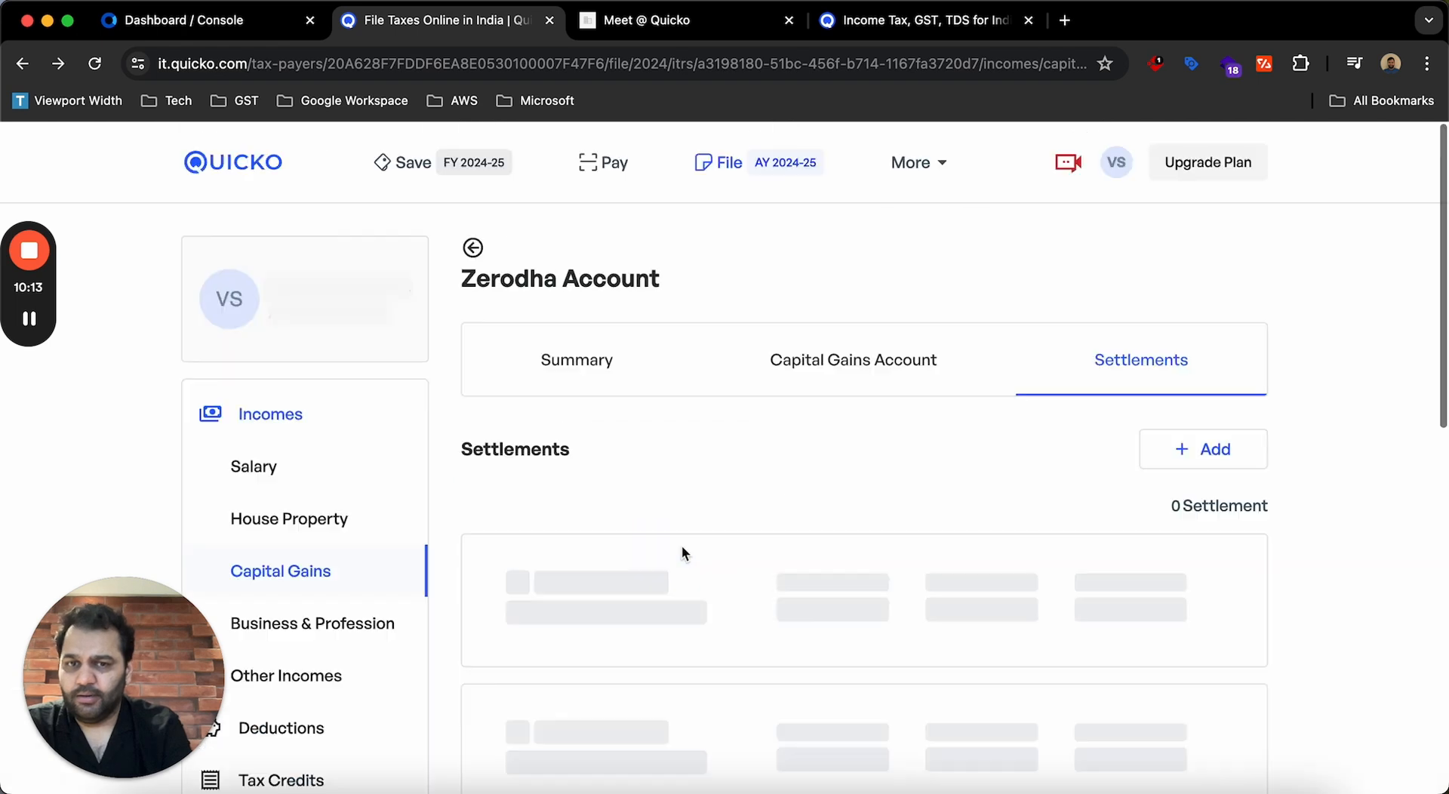
pyautogui.click(836, 385)
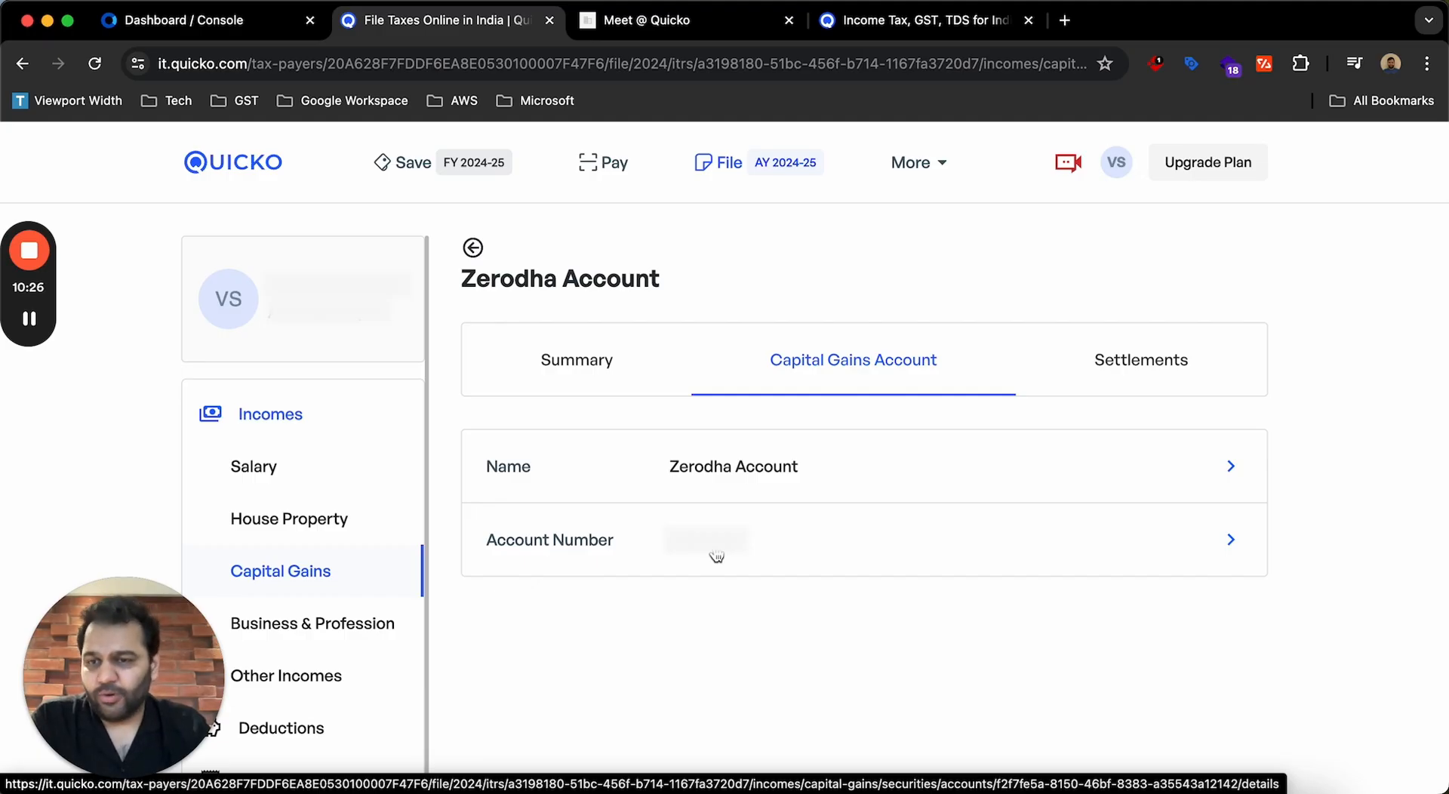
# Review the Zerodha summary tables: ₹0 taxable income and ₹27 short-term stock loss remaining
pyautogui.click(592, 364)
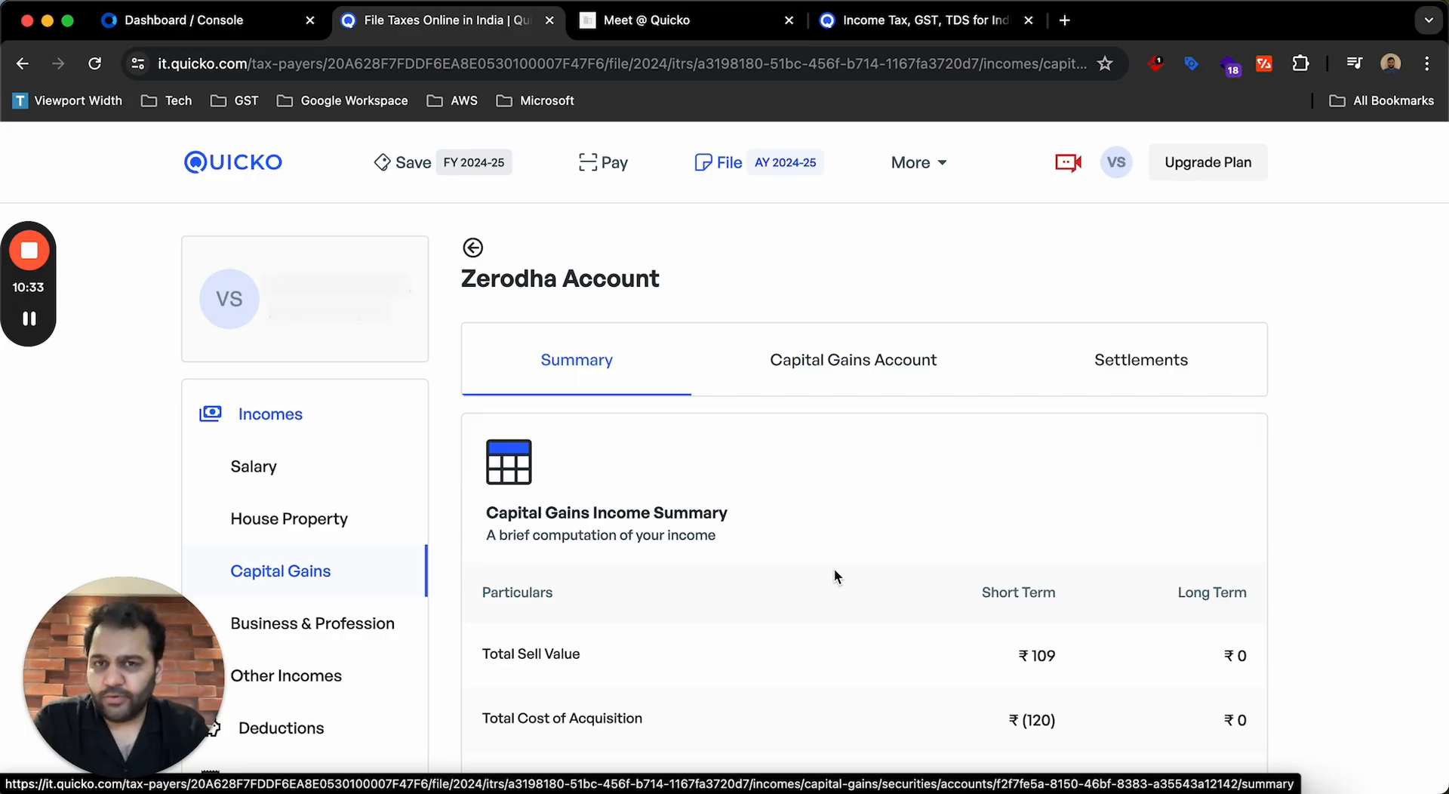
pyautogui.scroll(-3, 835, 569)
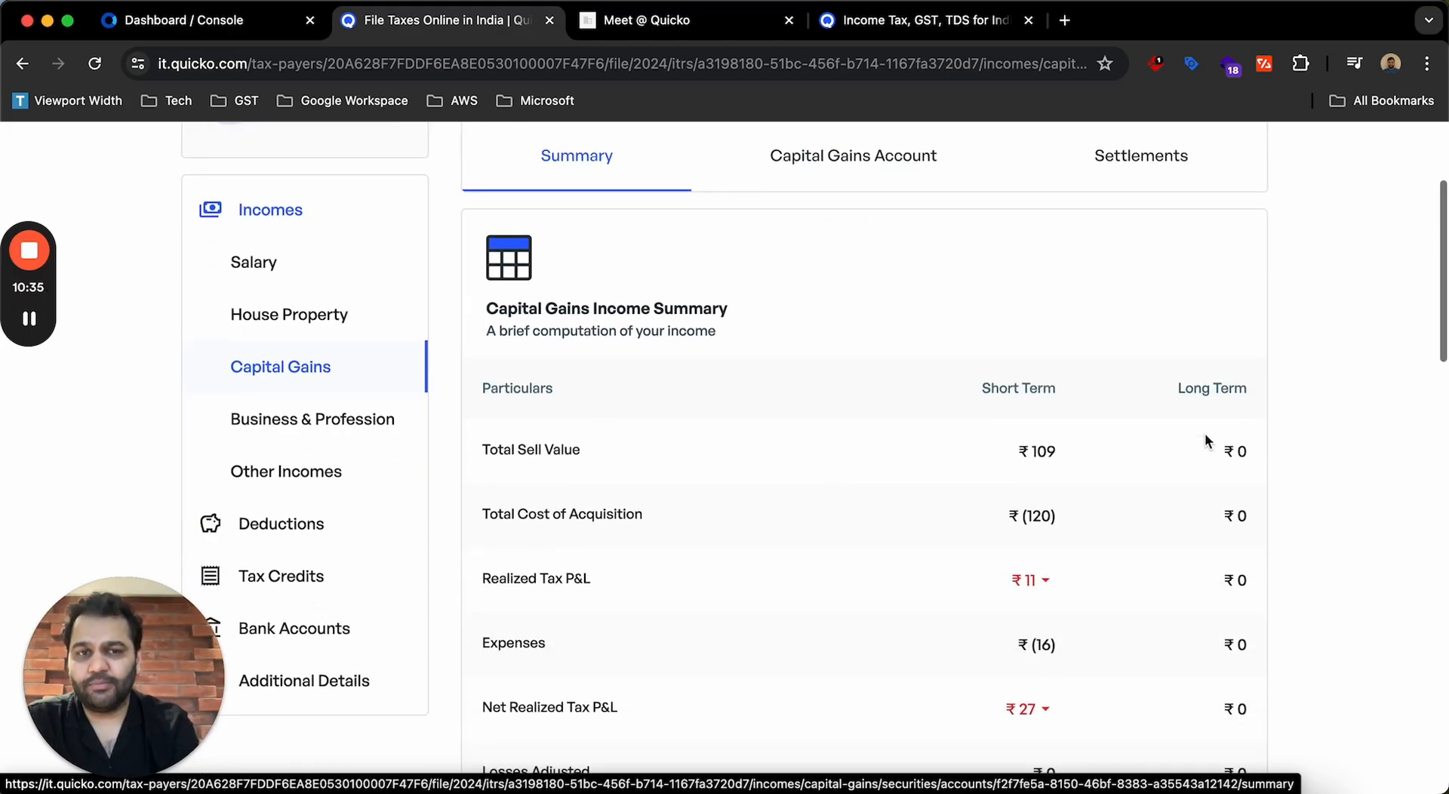
pyautogui.scroll(-1, 1136, 493)
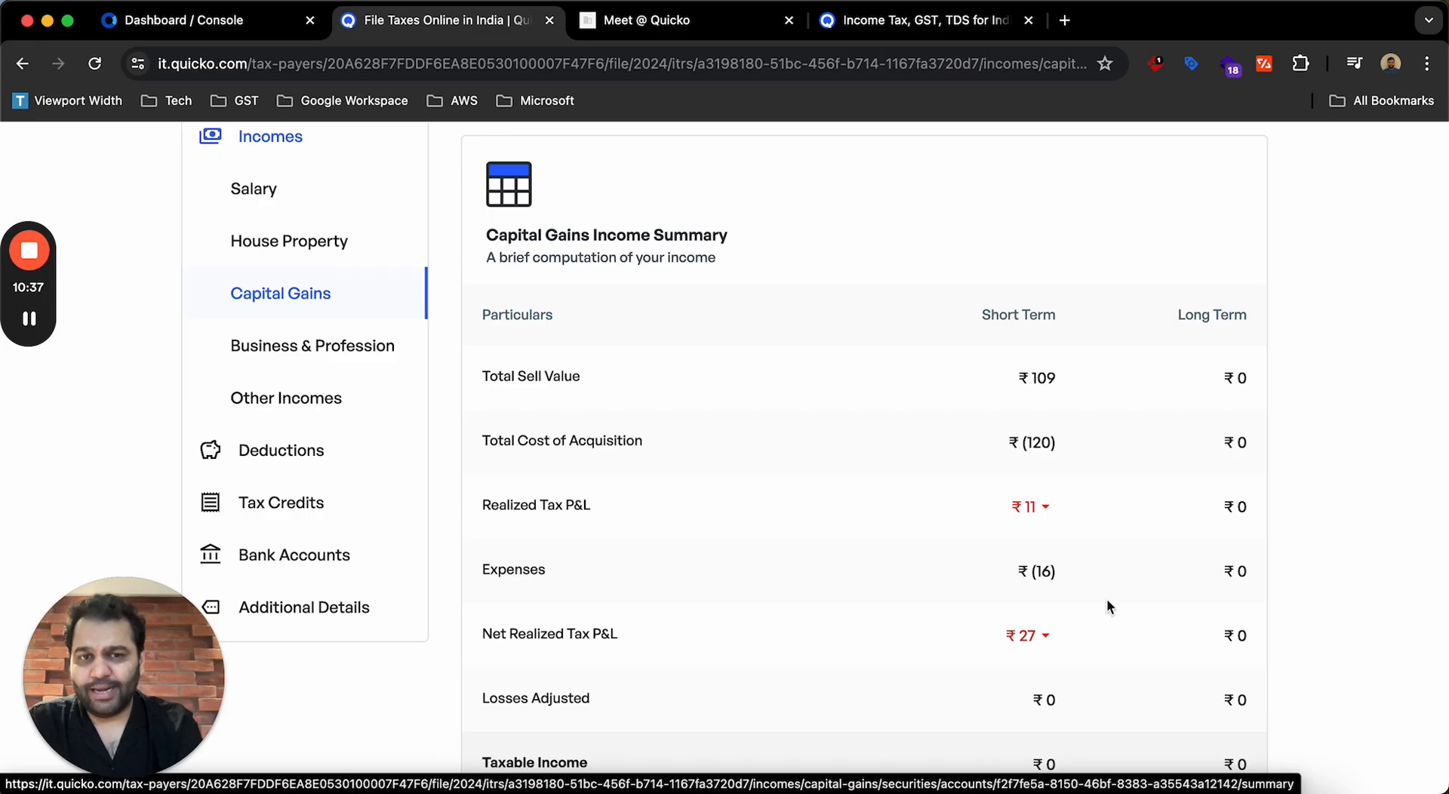
pyautogui.scroll(-2, 1107, 600)
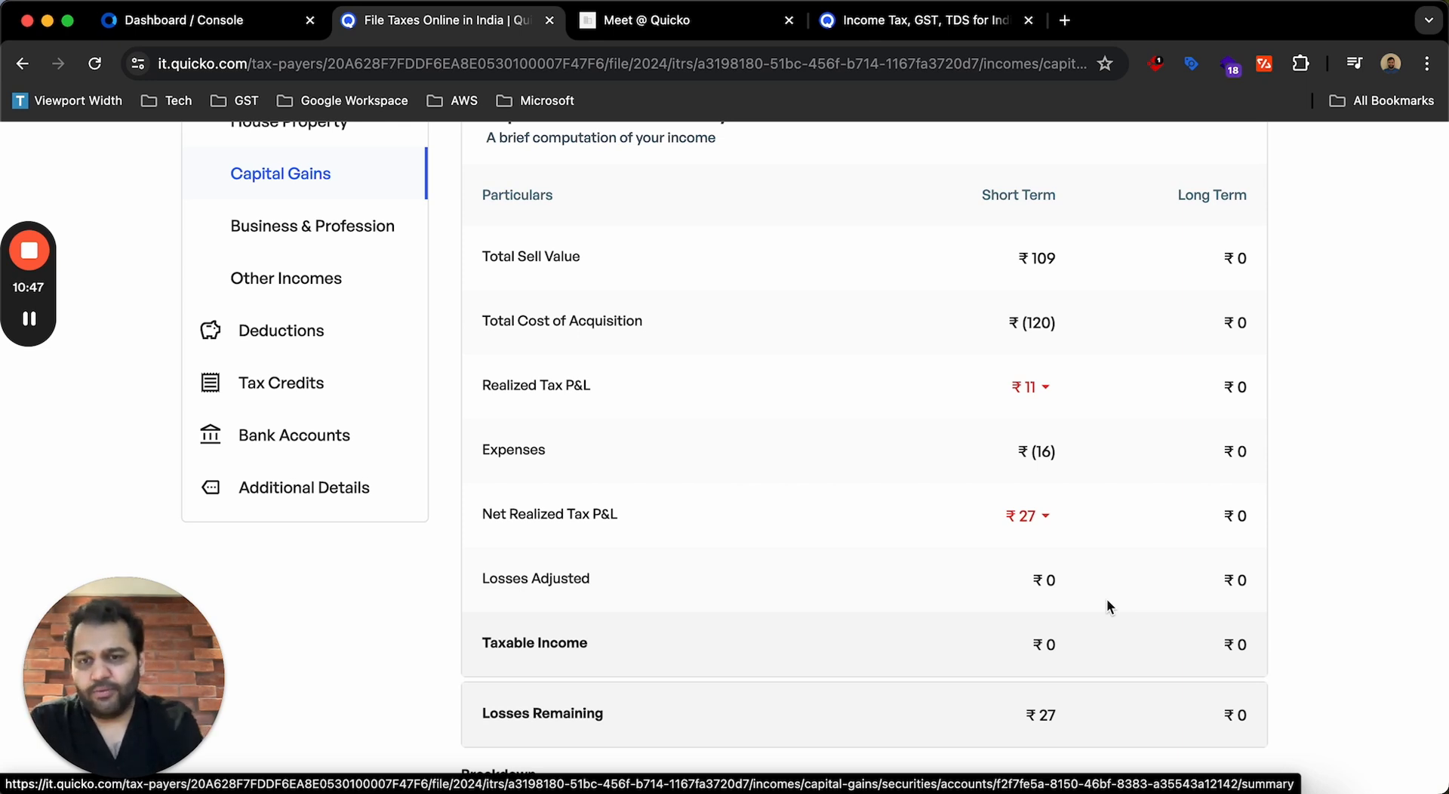
pyautogui.scroll(-5, 1113, 521)
pyautogui.scroll(-2, 1113, 525)
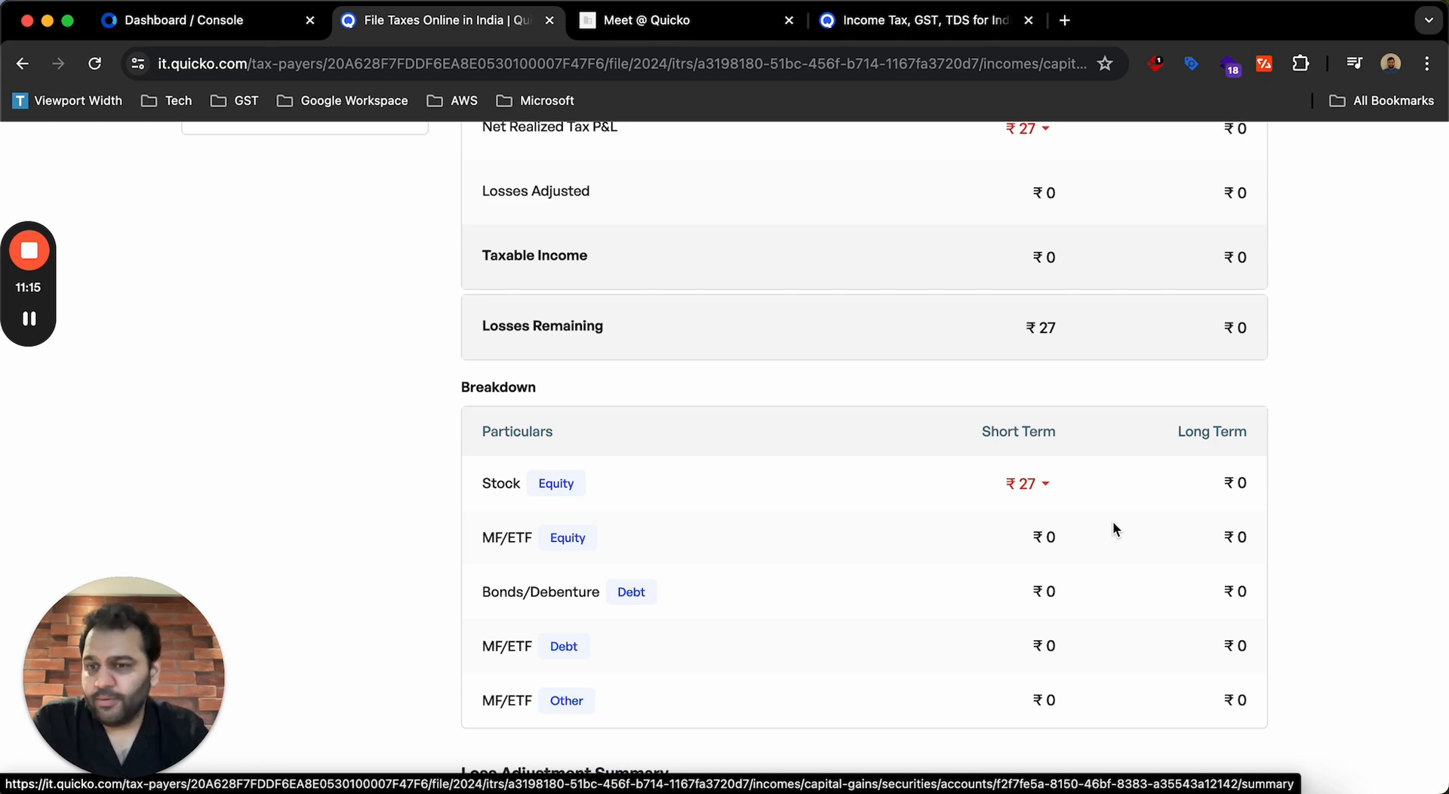
pyautogui.scroll(-3, 1113, 521)
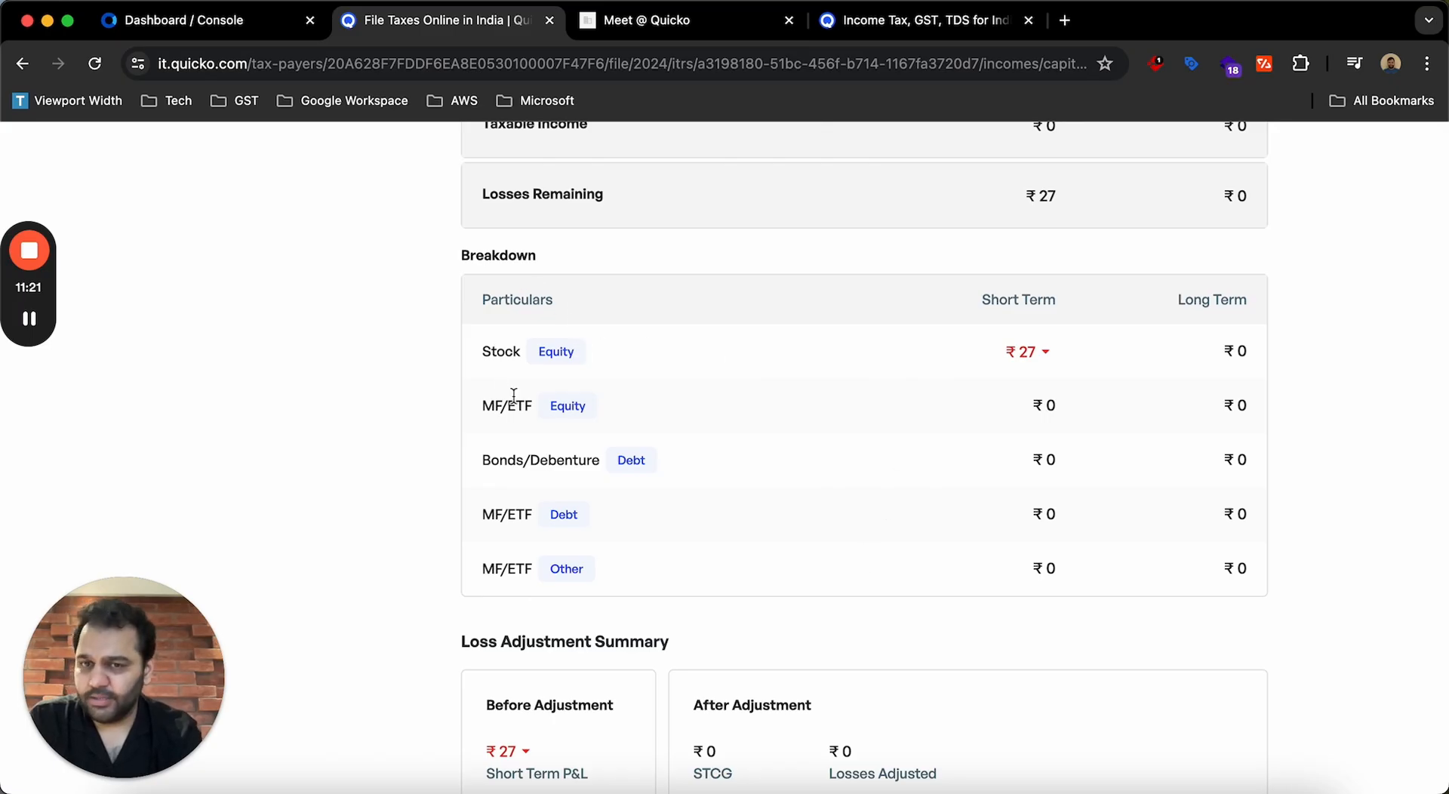
pyautogui.scroll(-5, 717, 487)
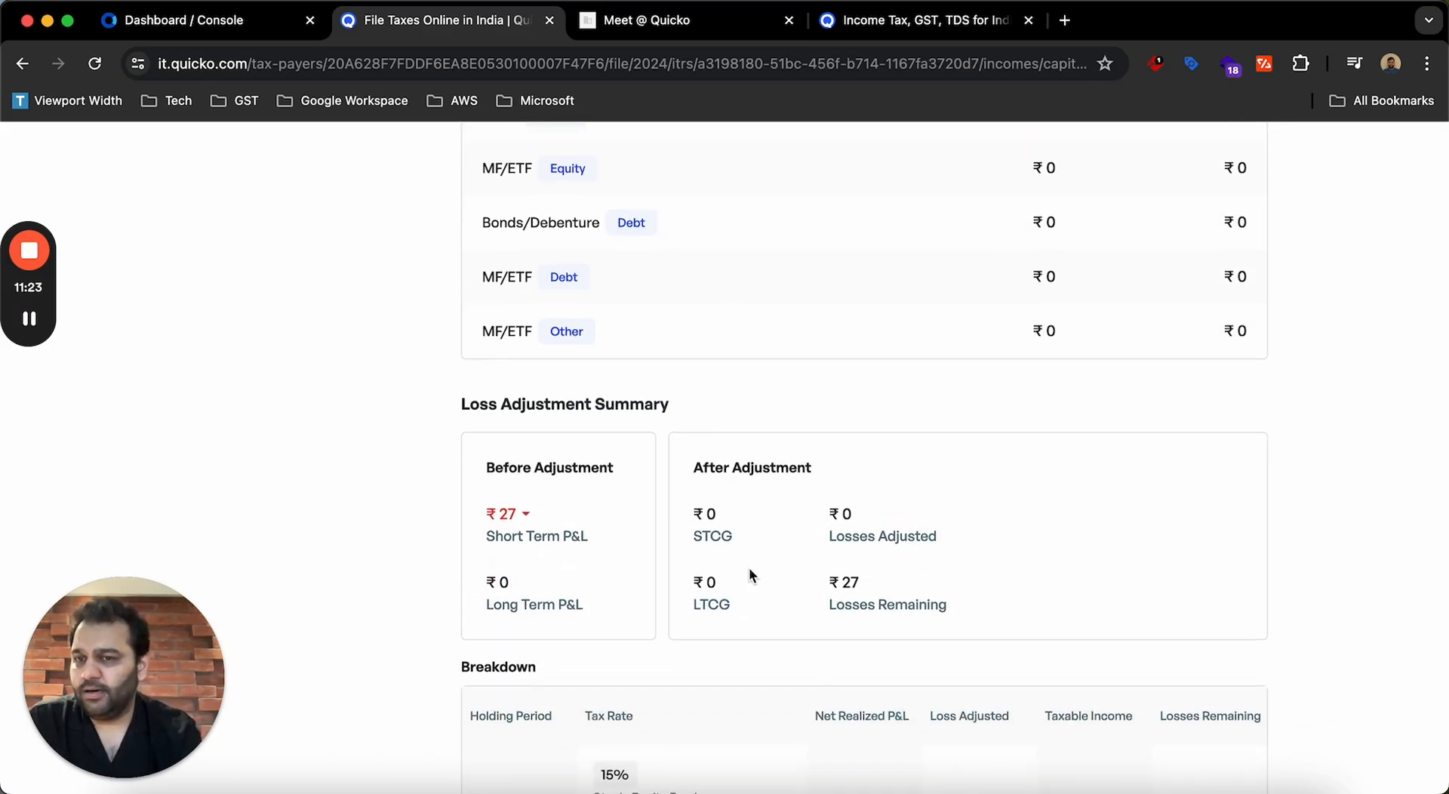
pyautogui.scroll(15, 749, 567)
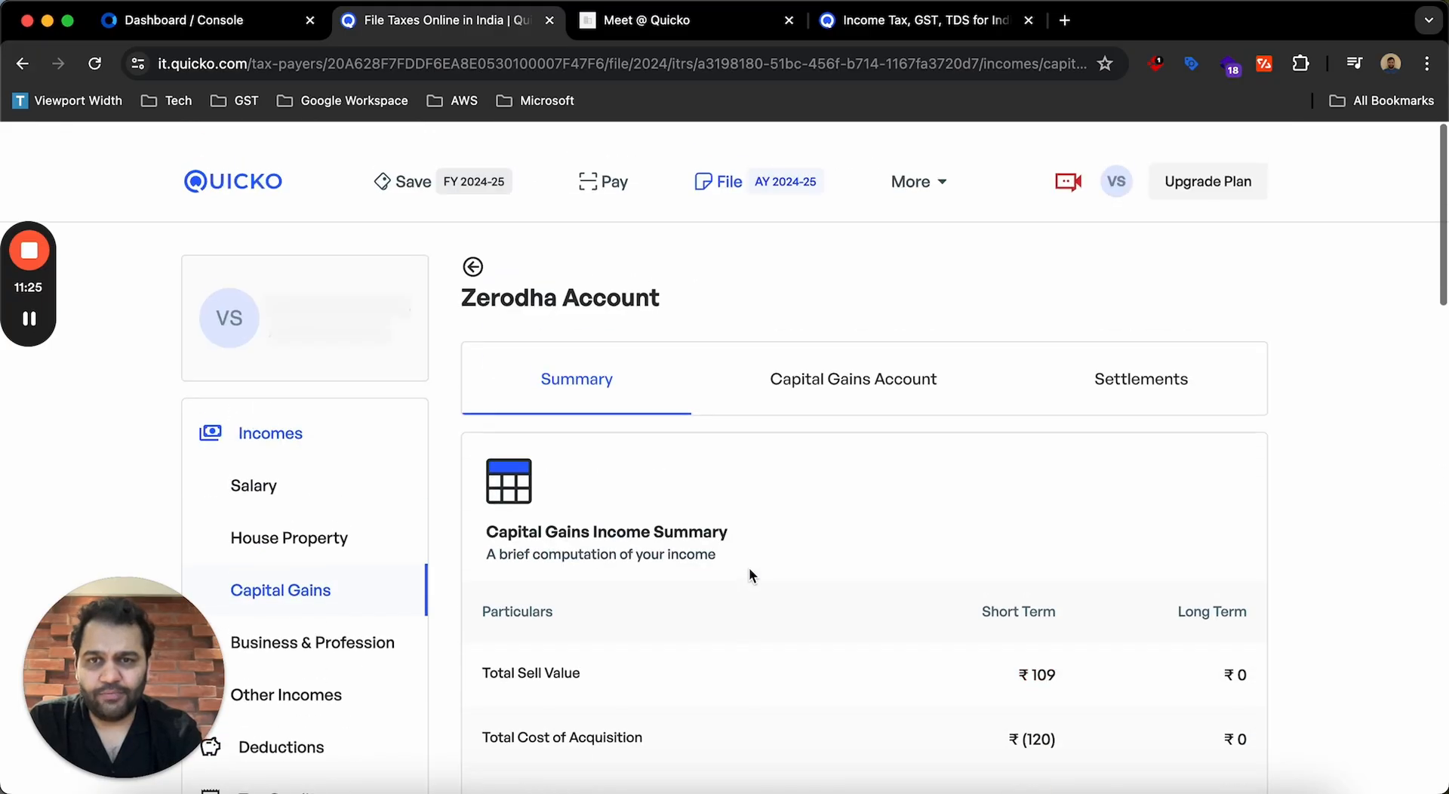
# Return to the Capital Gains overview and add another account using the Upload P&L Report method
pyautogui.click(474, 249)
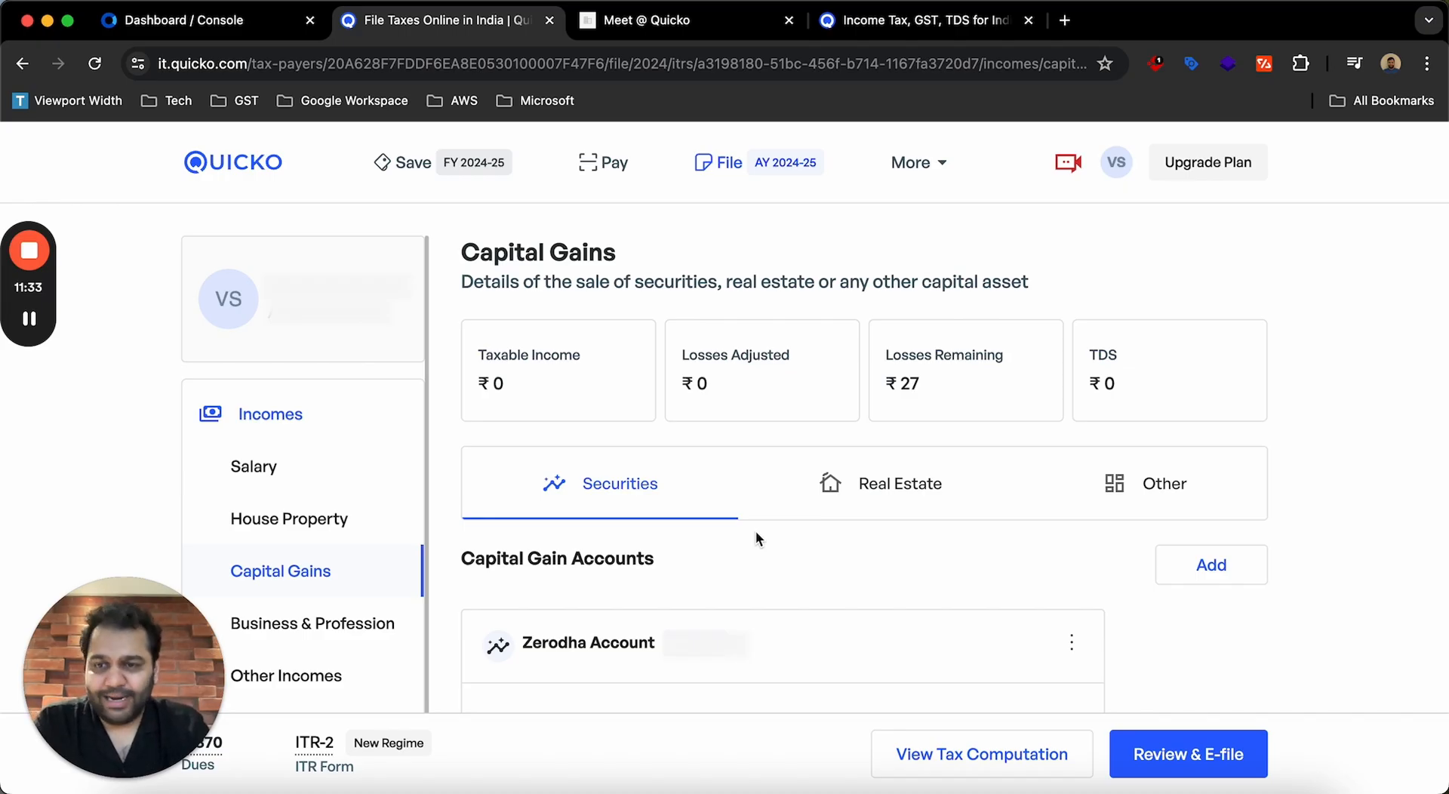
pyautogui.click(1180, 572)
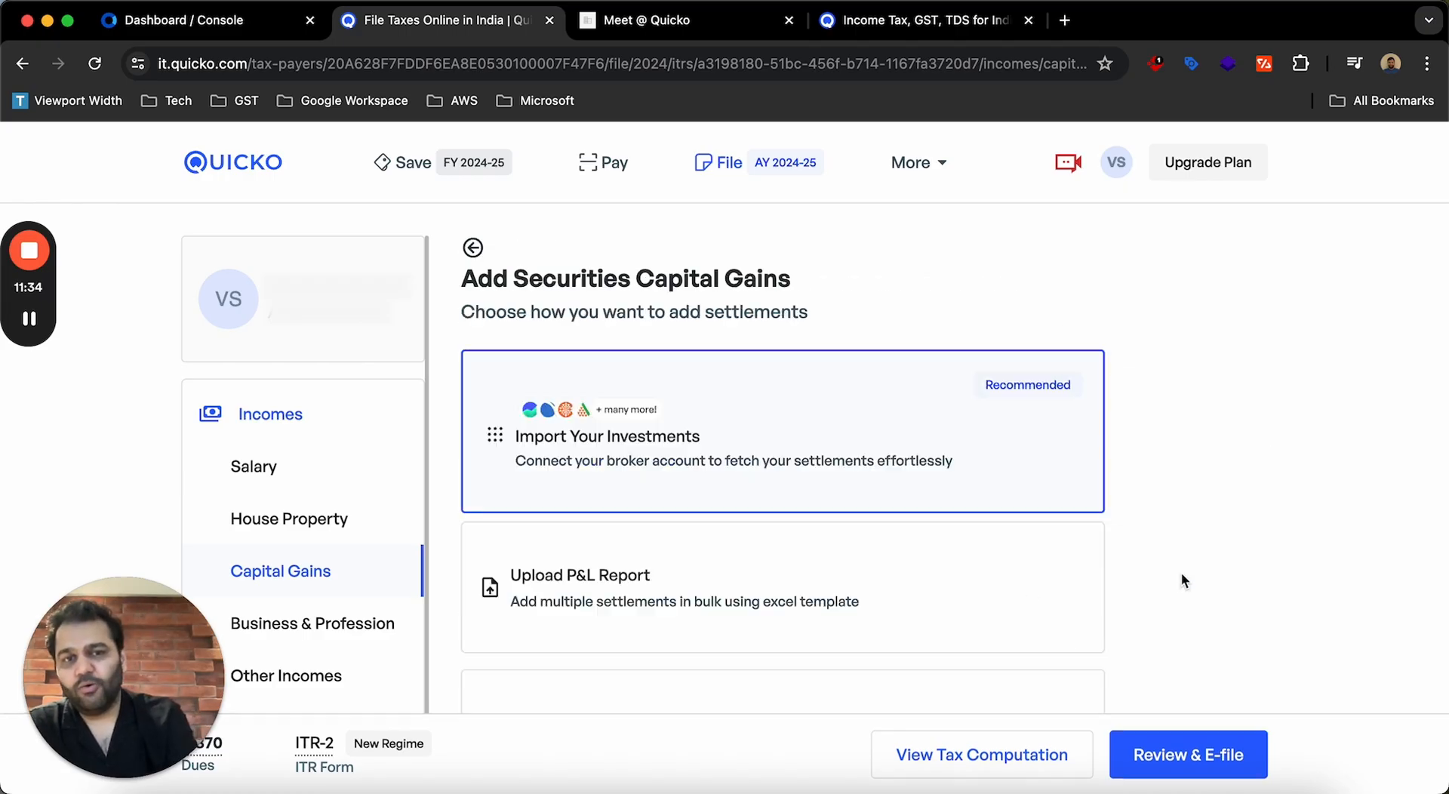
pyautogui.scroll(-3, 650, 476)
pyautogui.click(627, 466)
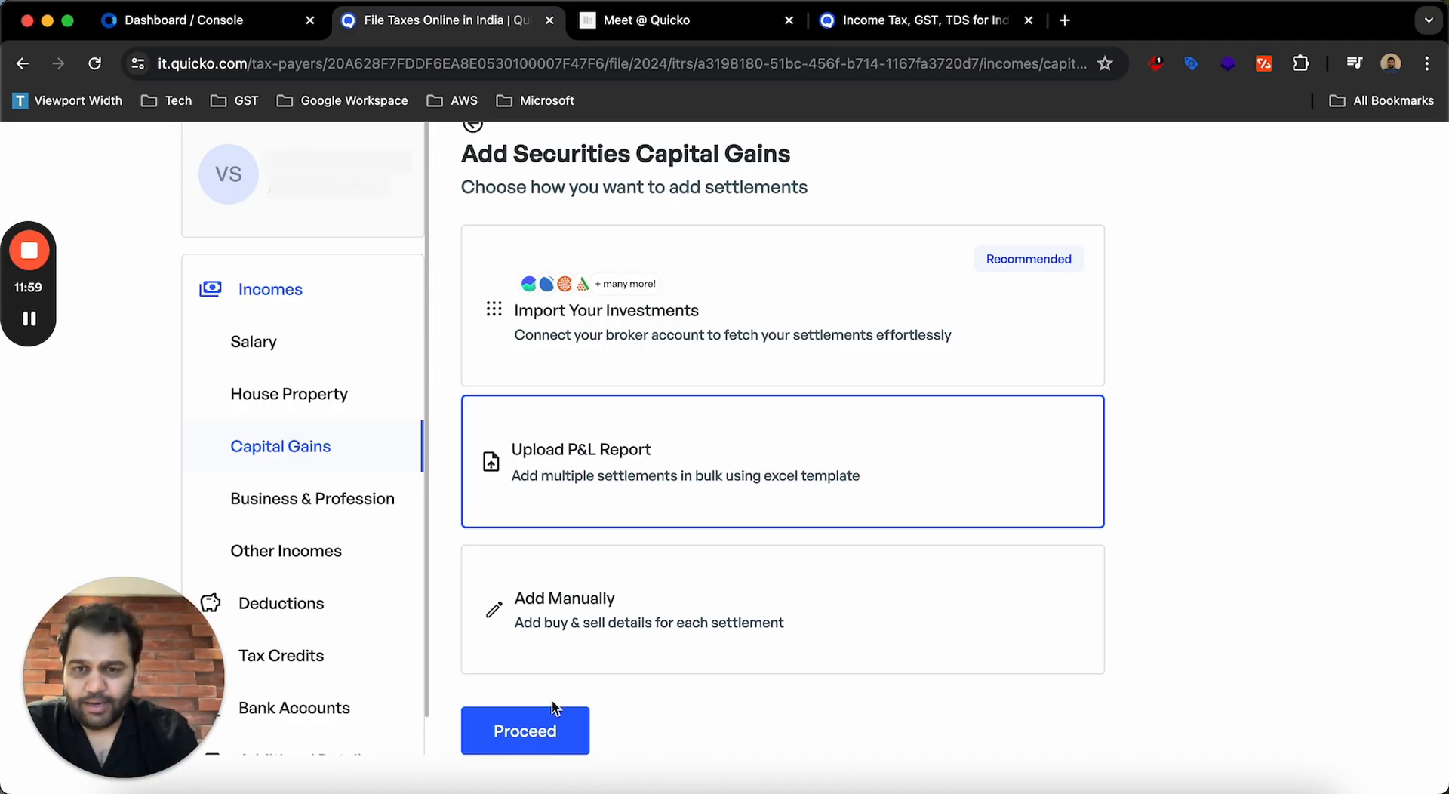
# Create and save the capital gain account 'MY Demat Account'
pyautogui.click(535, 730)
pyautogui.click(605, 369)
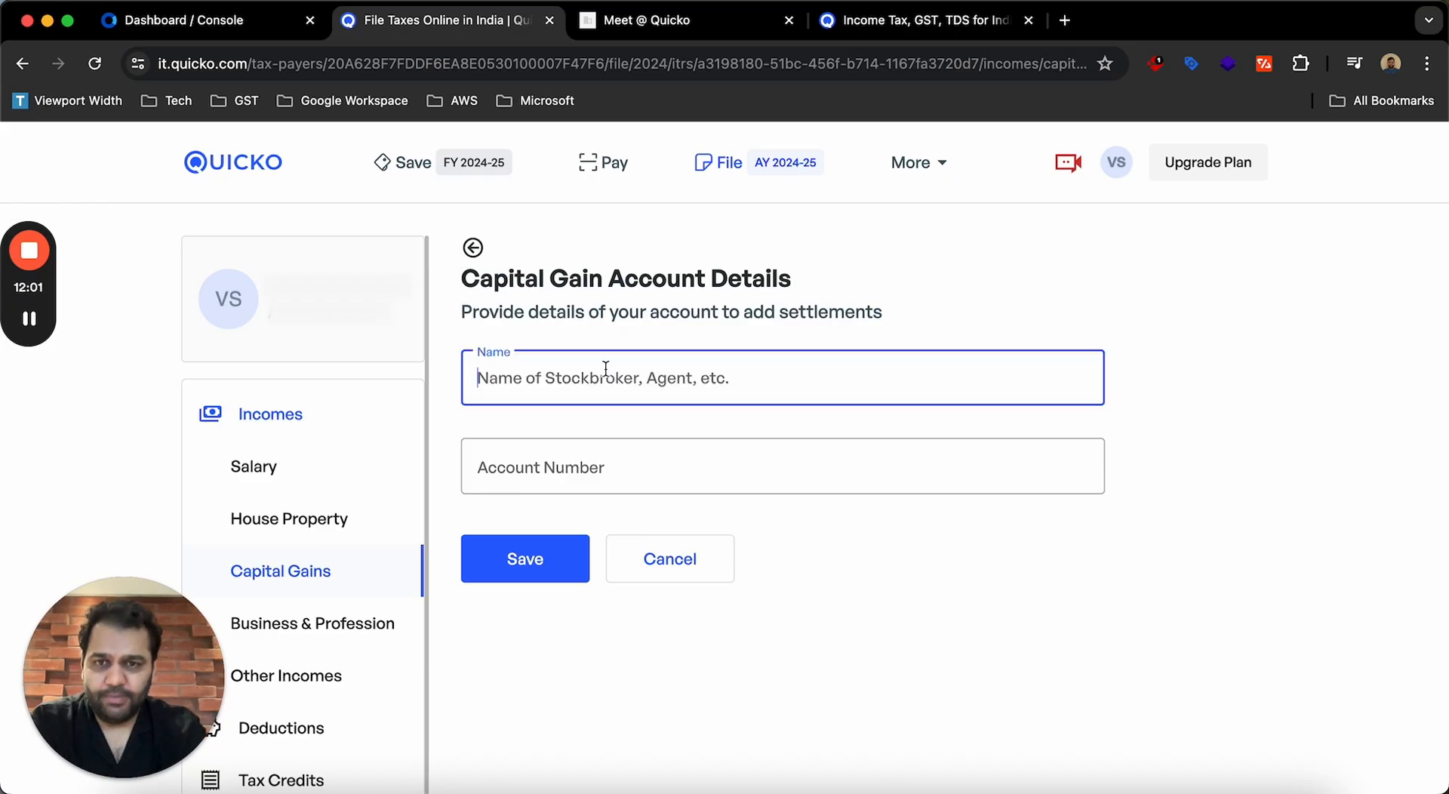
pyautogui.write('MY Demat Account')
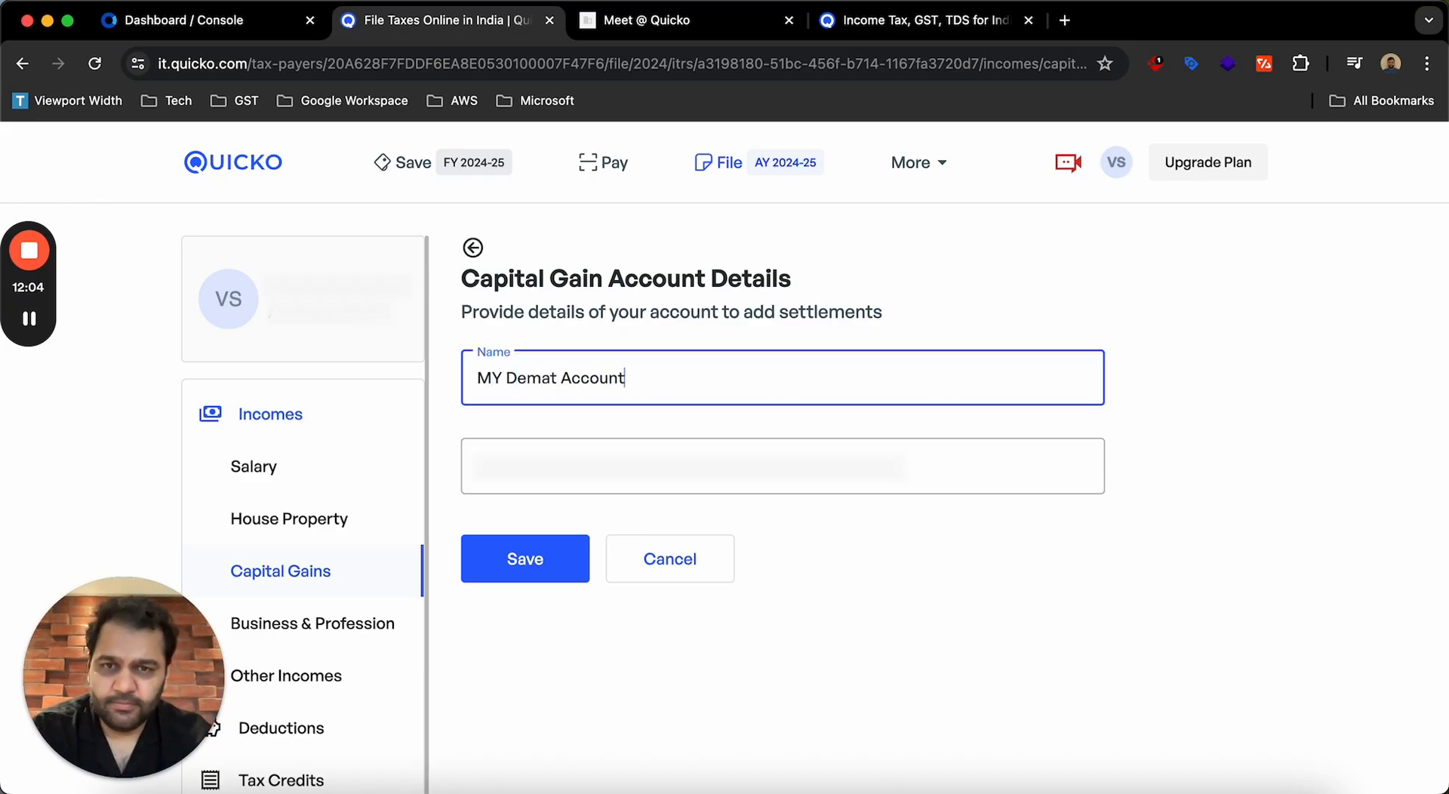
pyautogui.press('Tab')
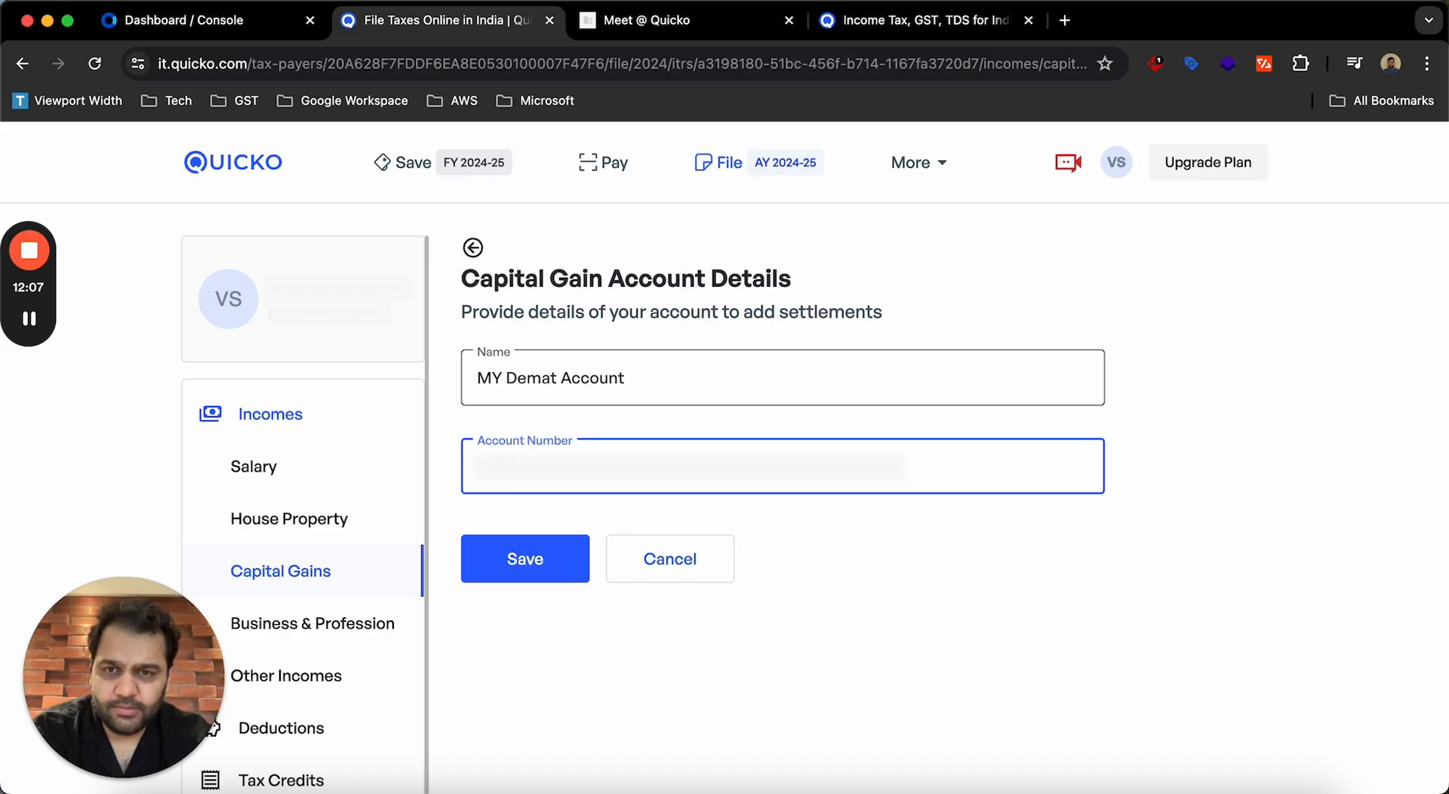
pyautogui.click(530, 558)
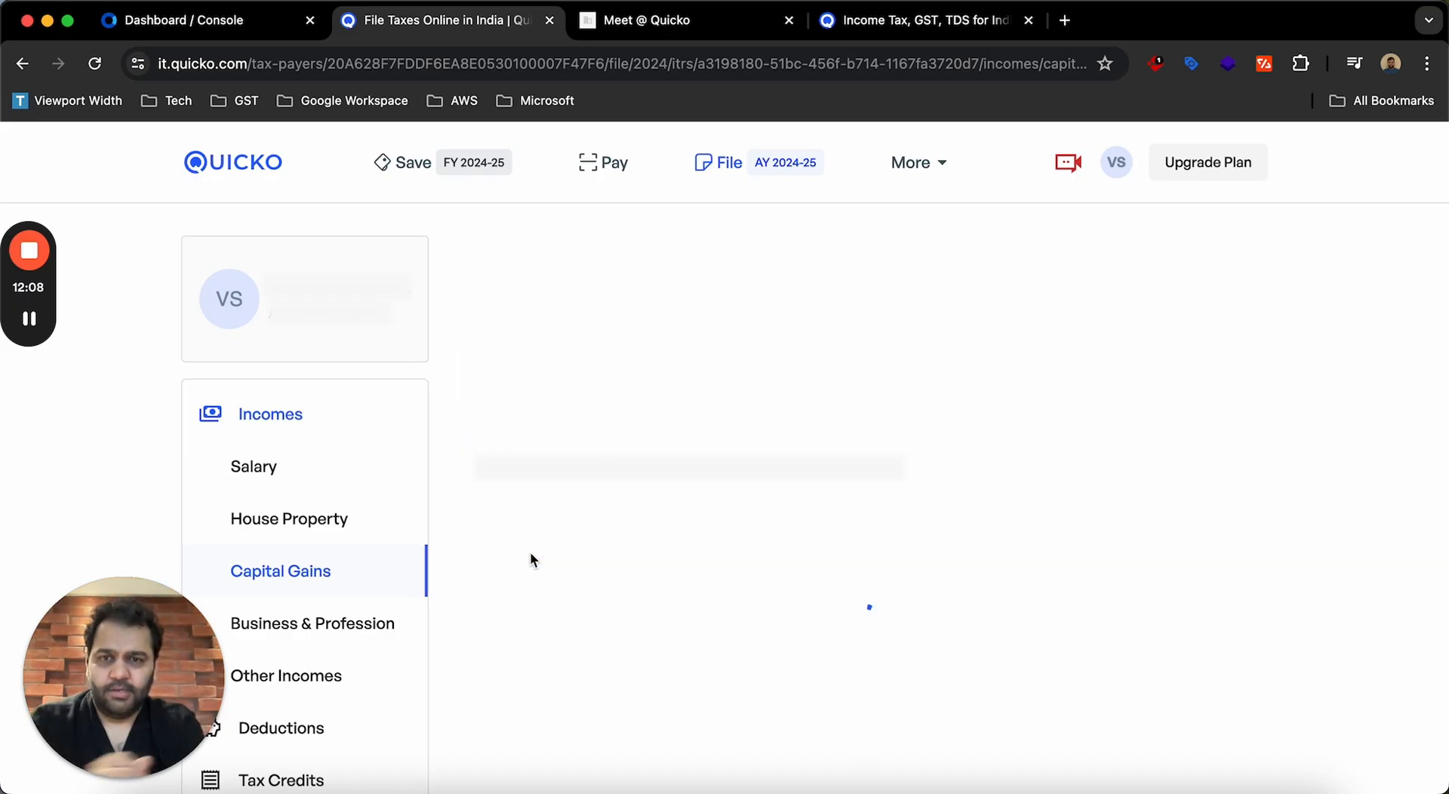
pyautogui.scroll(-2, 646, 511)
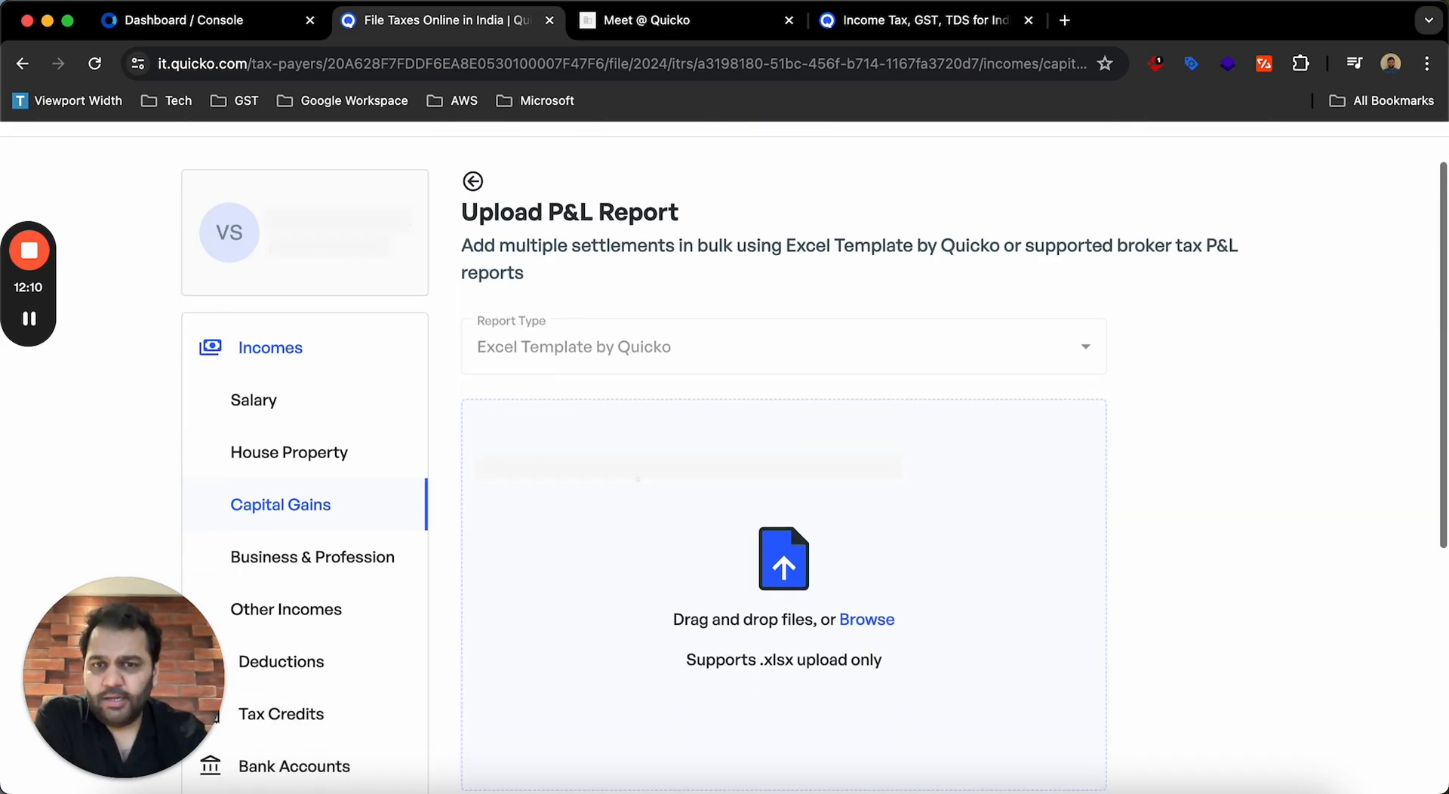
# Upload the Capital Gains Template spreadsheet from Downloads
pyautogui.click(668, 563)
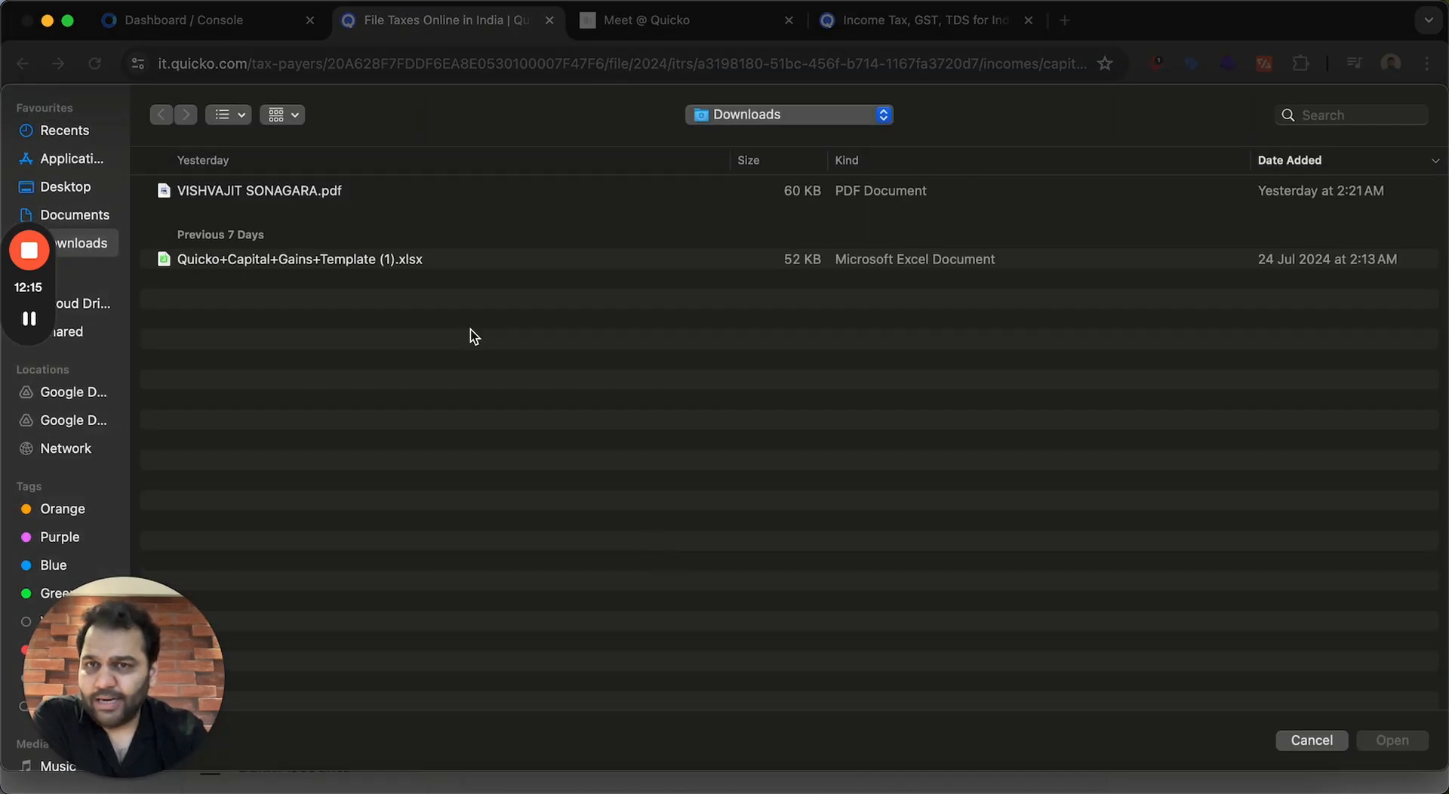
pyautogui.doubleClick(420, 260)
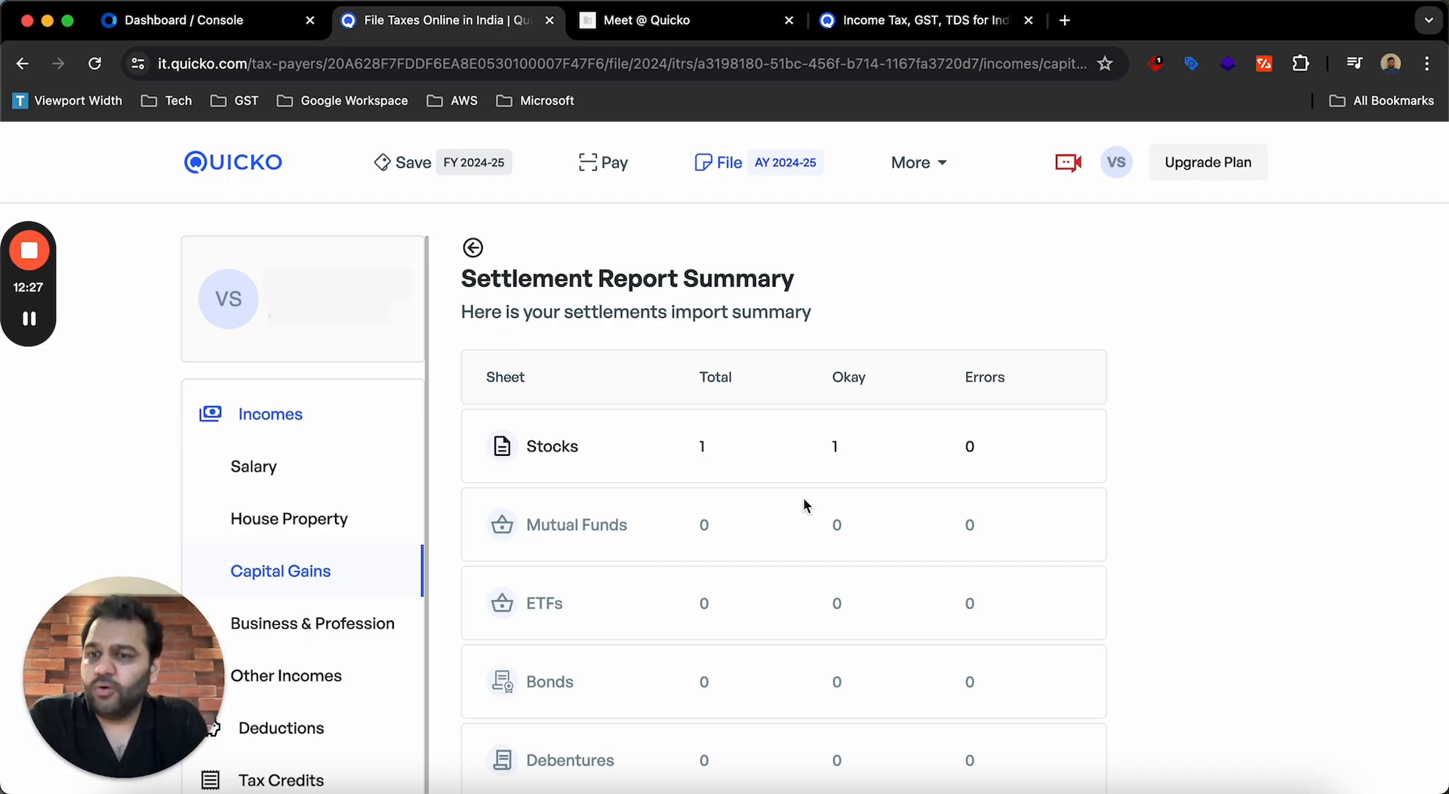
pyautogui.scroll(-5, 804, 499)
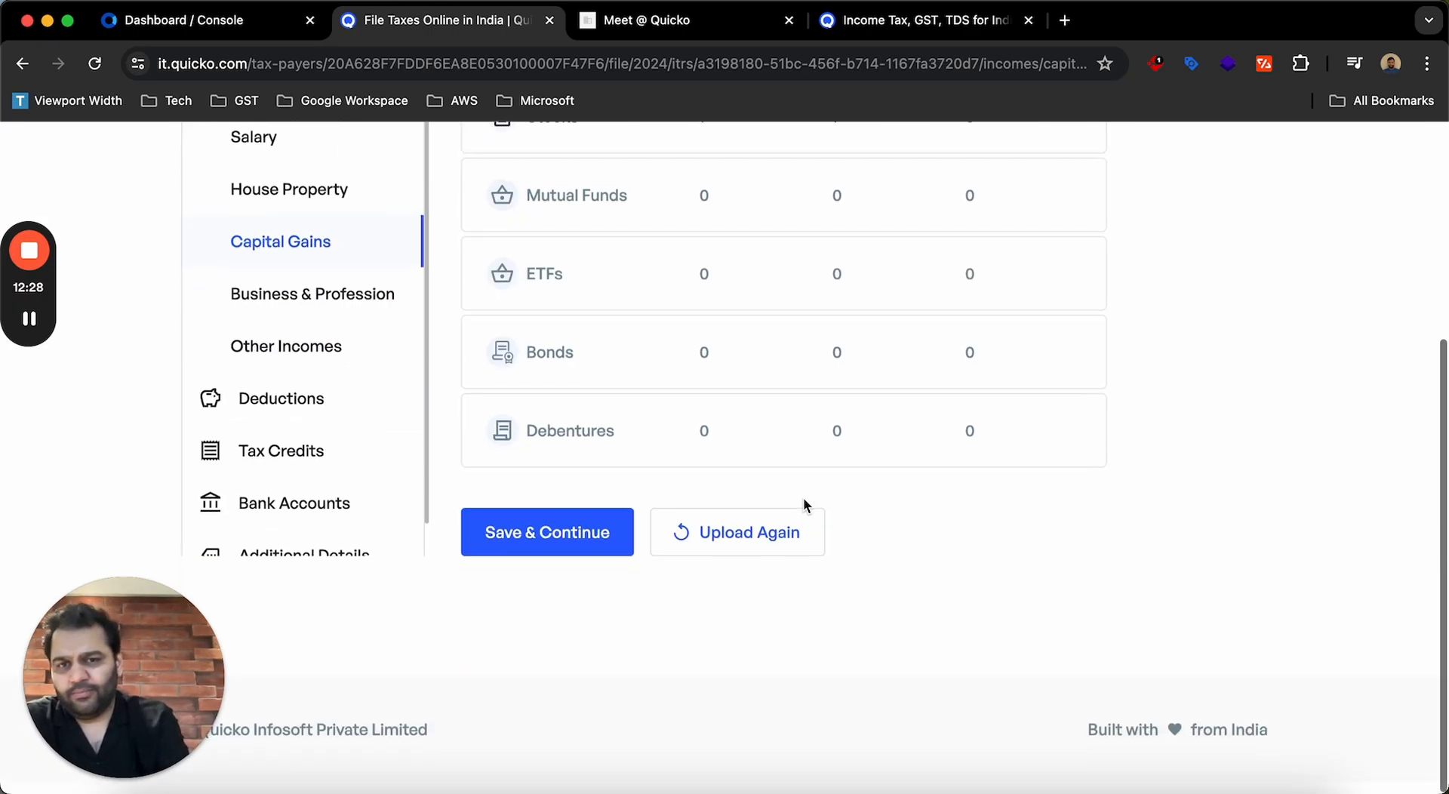
# Redo the upload with the same template, giving 1 stock settlement and 0 errors
pyautogui.click(751, 547)
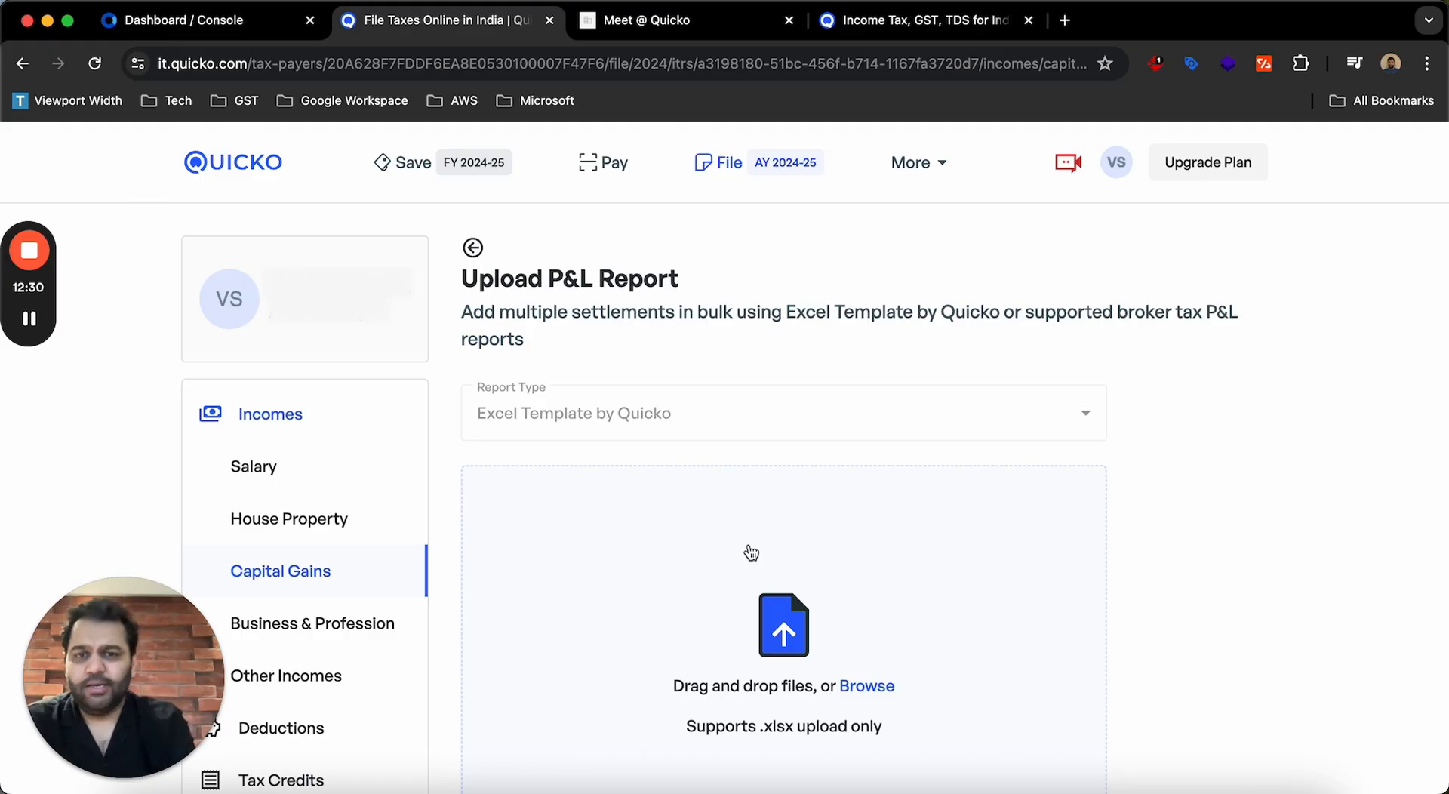
pyautogui.scroll(-2, 753, 552)
pyautogui.scroll(-1, 809, 636)
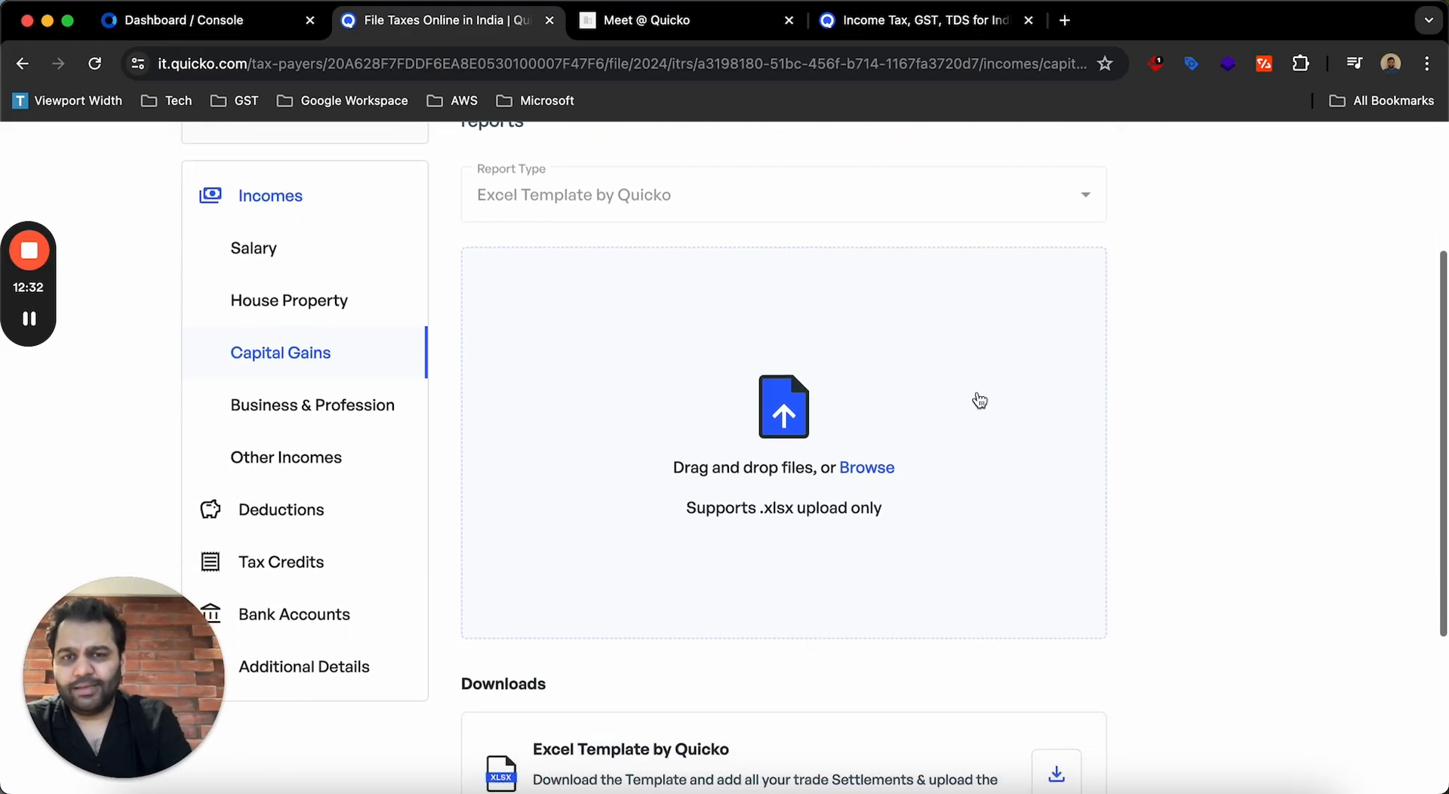
pyautogui.scroll(-2, 858, 495)
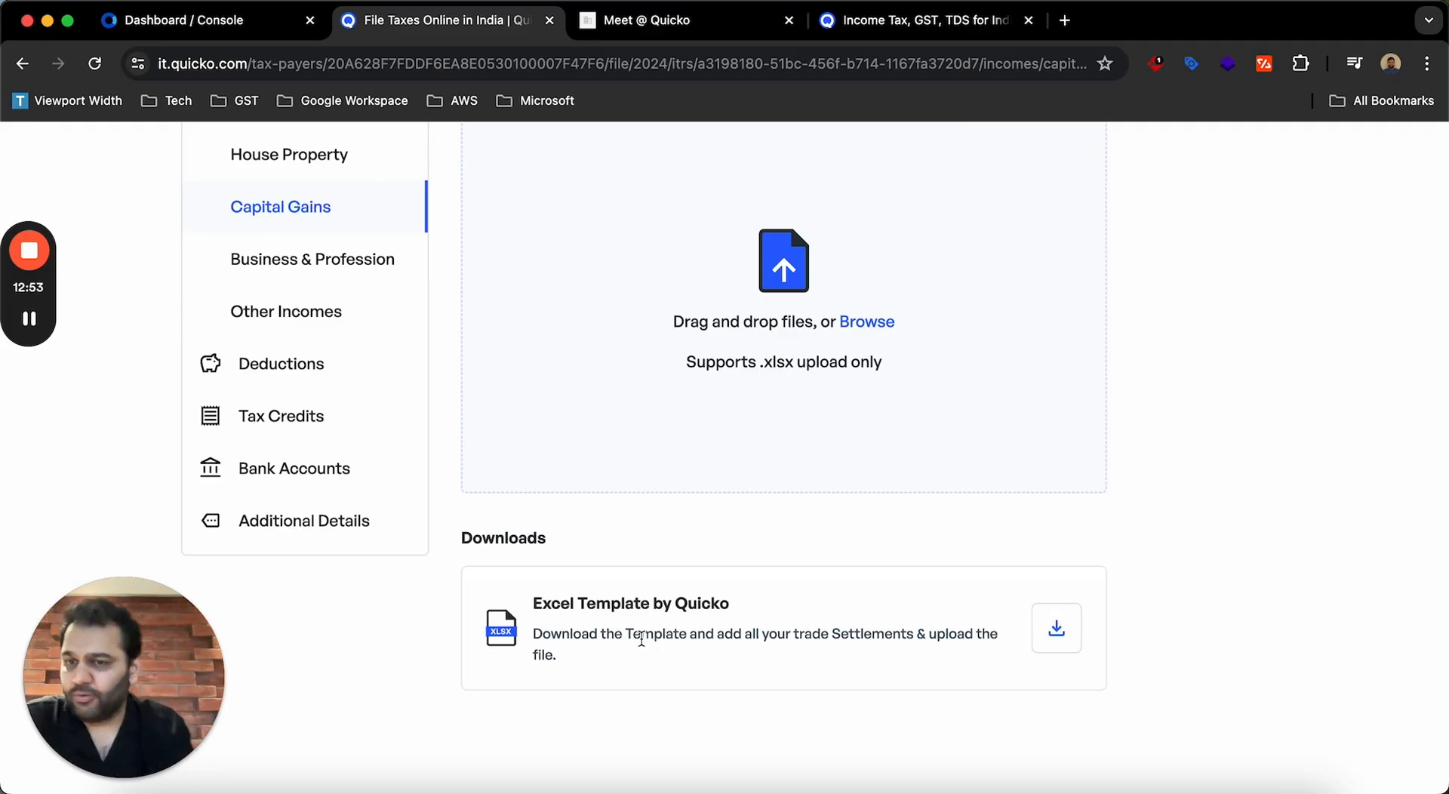
pyautogui.click(867, 323)
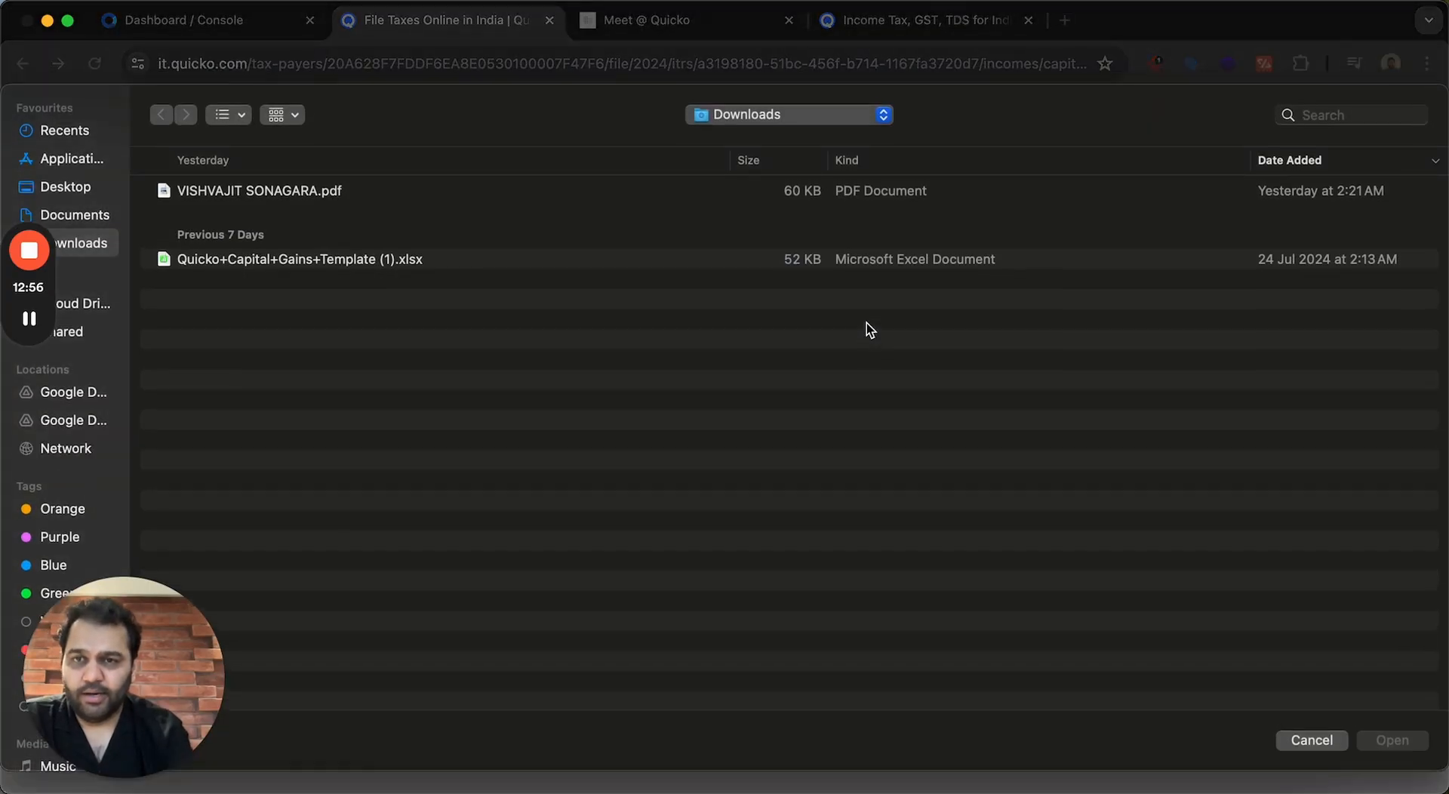
pyautogui.doubleClick(233, 260)
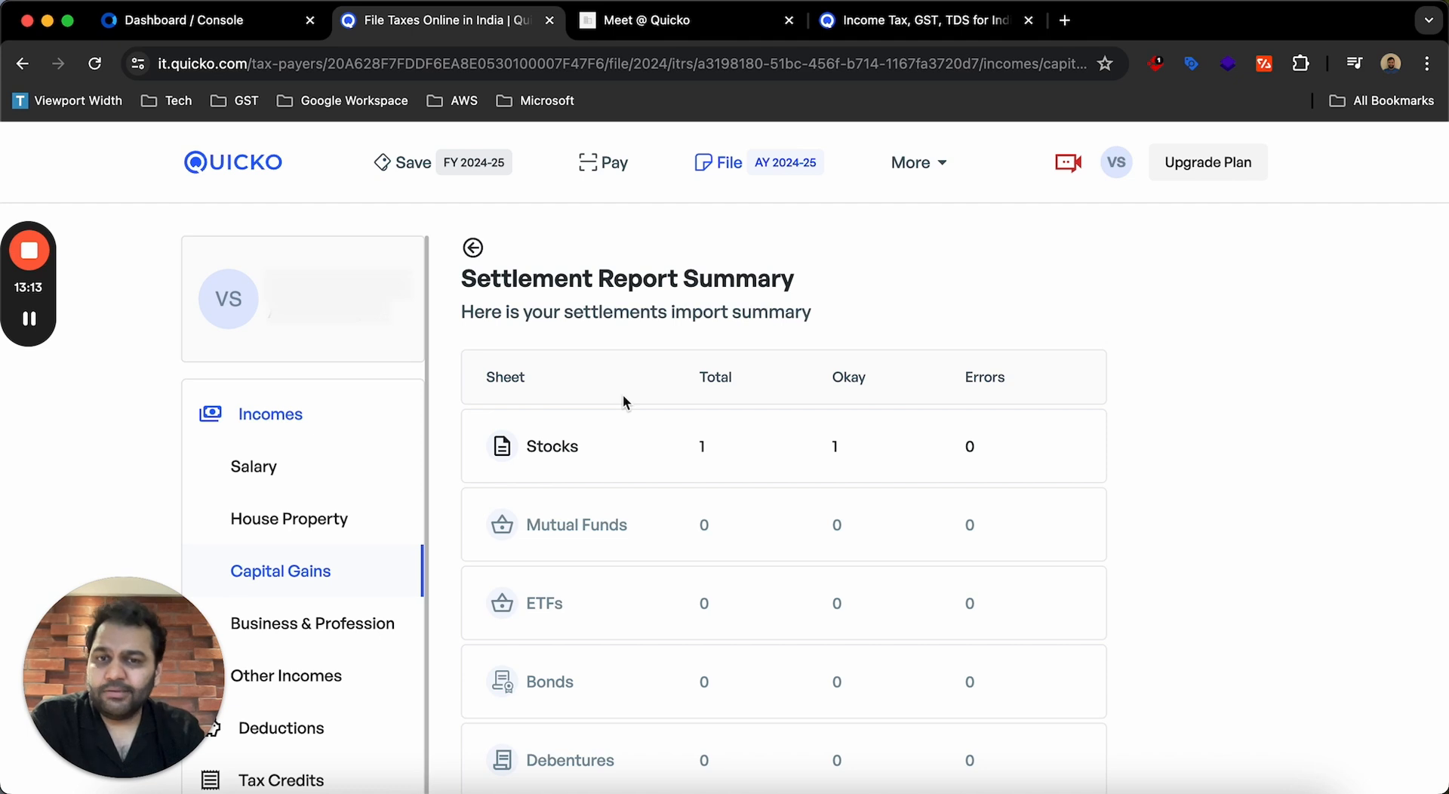
# Save the imported stock settlement into MY Demat Account
pyautogui.scroll(-3, 622, 394)
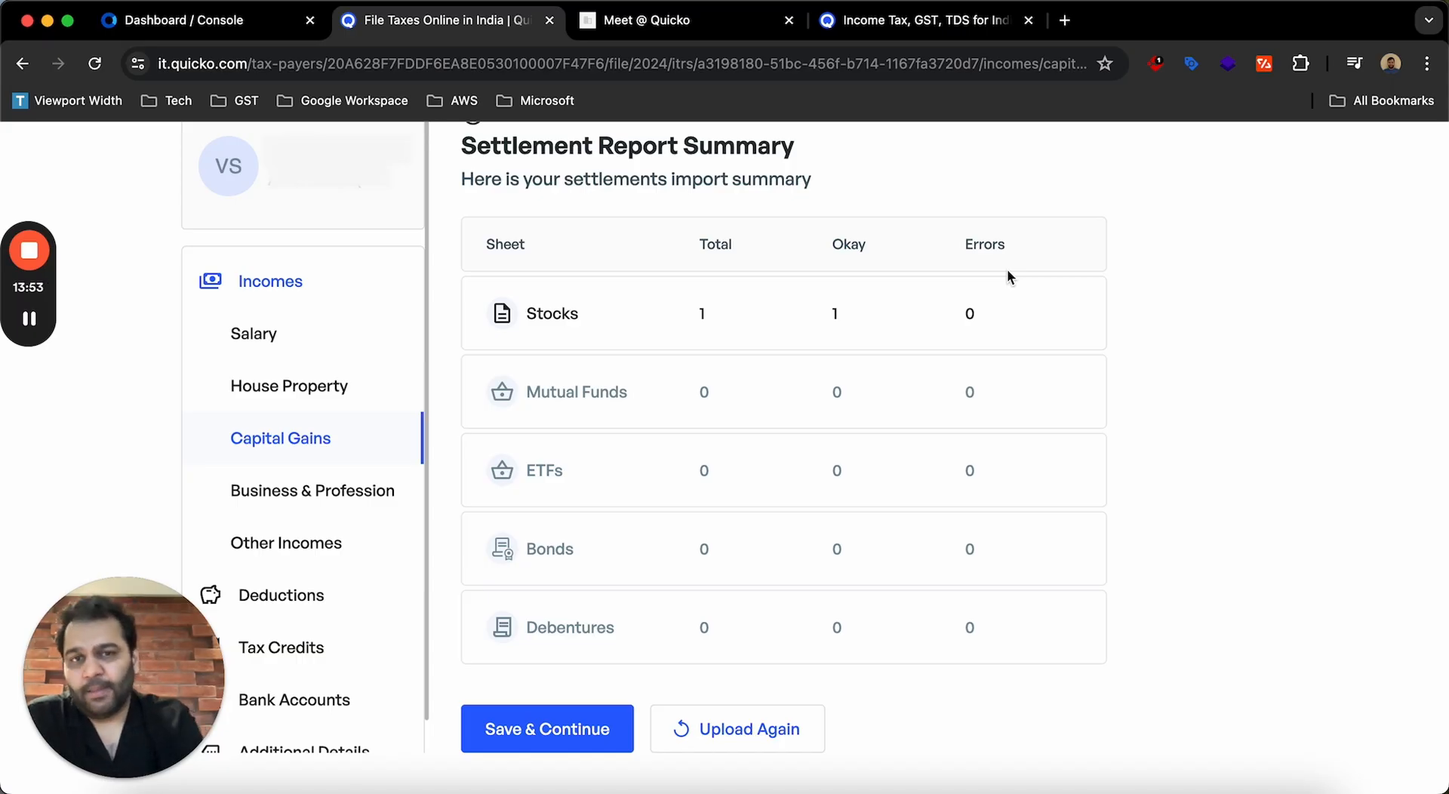
pyautogui.click(539, 727)
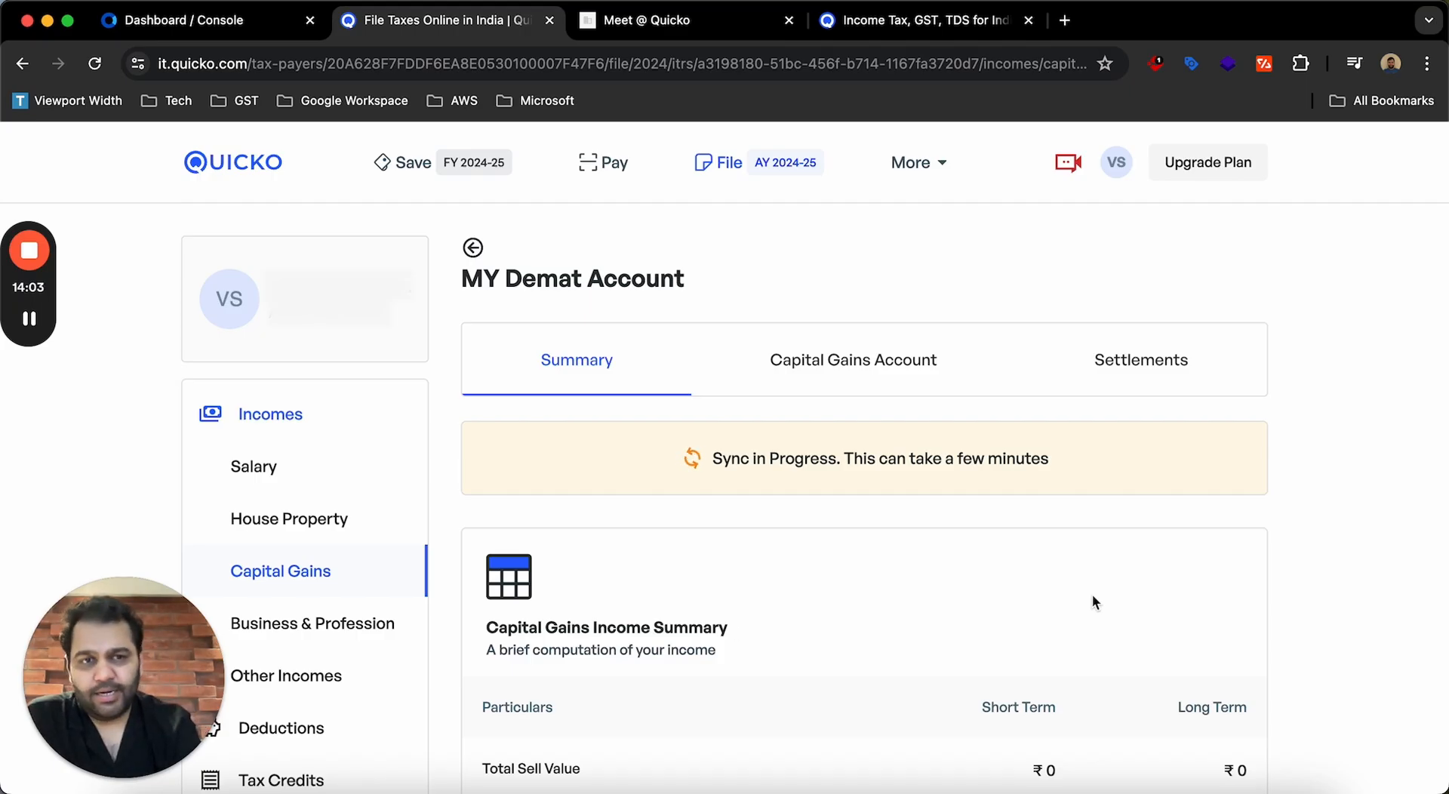
# Check MY Demat Account's single GODREJ settlement and its account name and number
pyautogui.click(1158, 377)
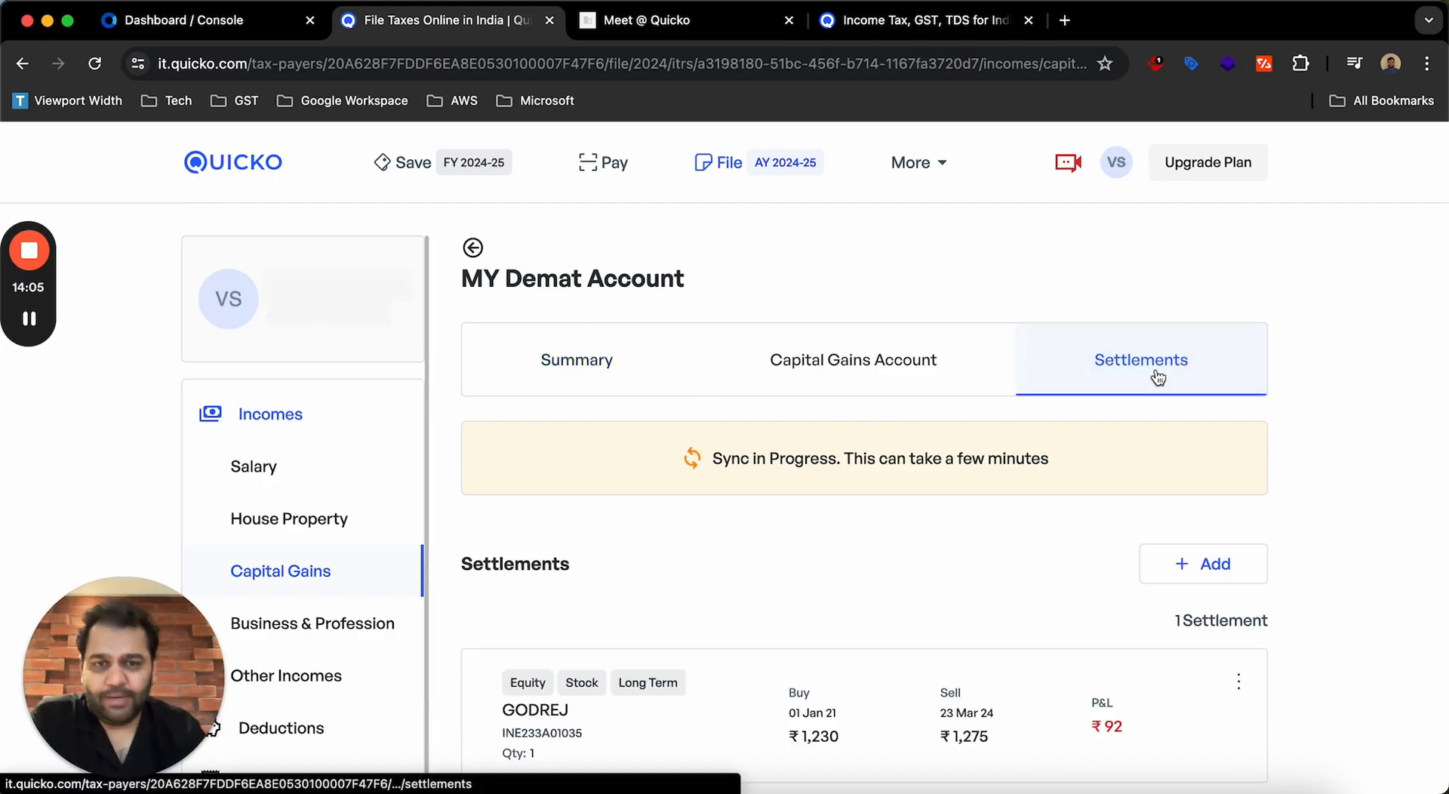
pyautogui.scroll(-2, 841, 573)
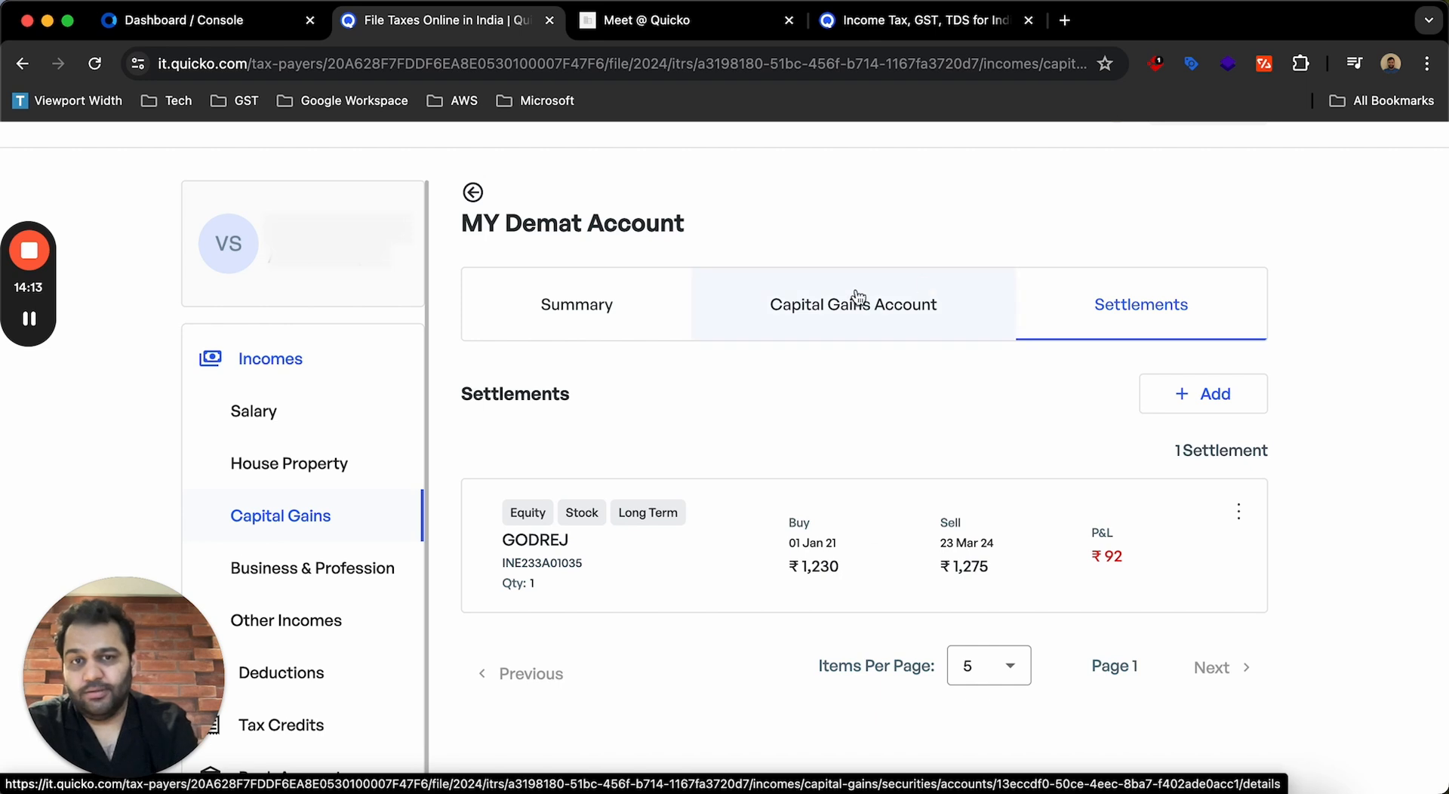
pyautogui.click(830, 304)
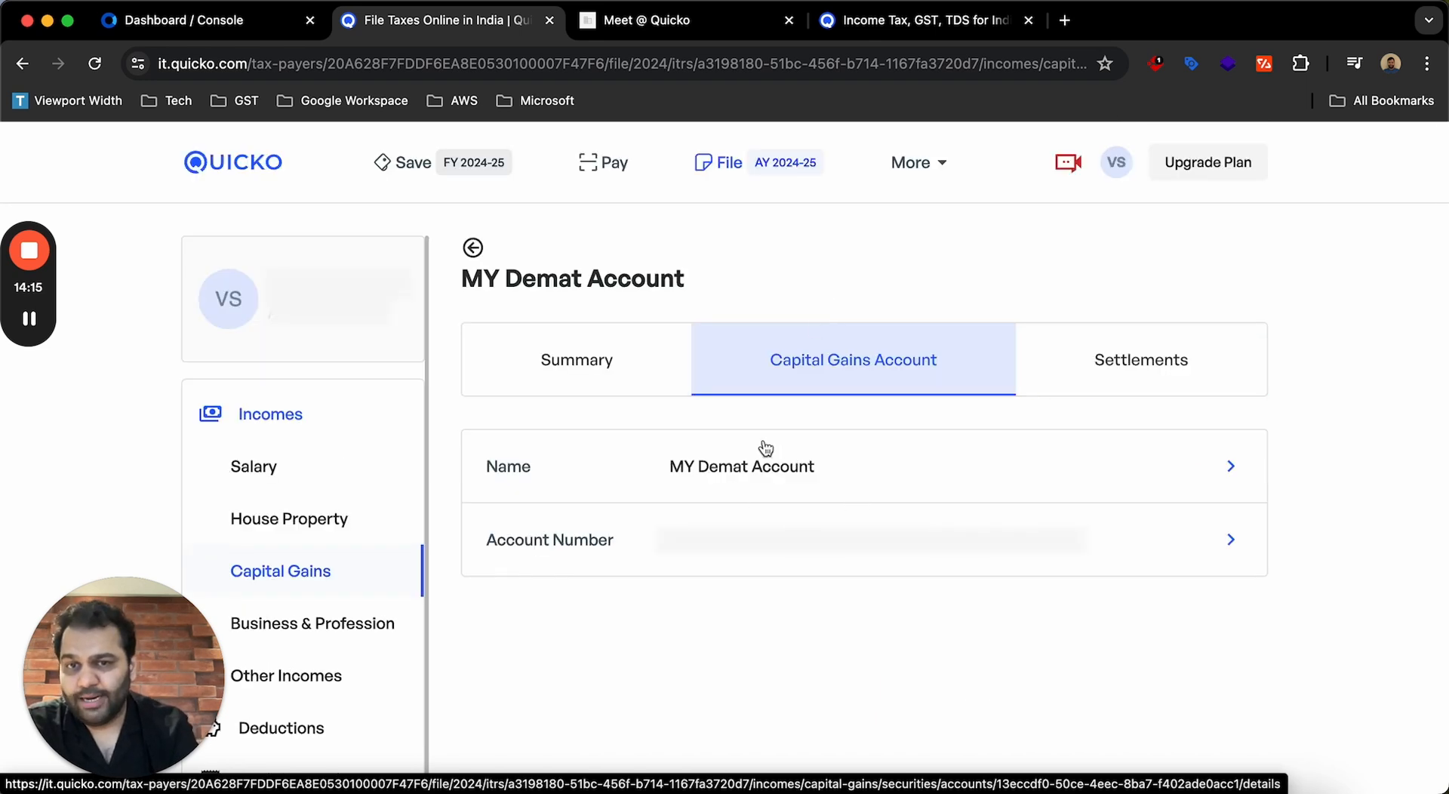
# Review its summary showing a ₹92 long-term loss, then return to the Capital Gains overview
pyautogui.click(588, 368)
pyautogui.scroll(-2, 868, 551)
pyautogui.scroll(-2, 876, 560)
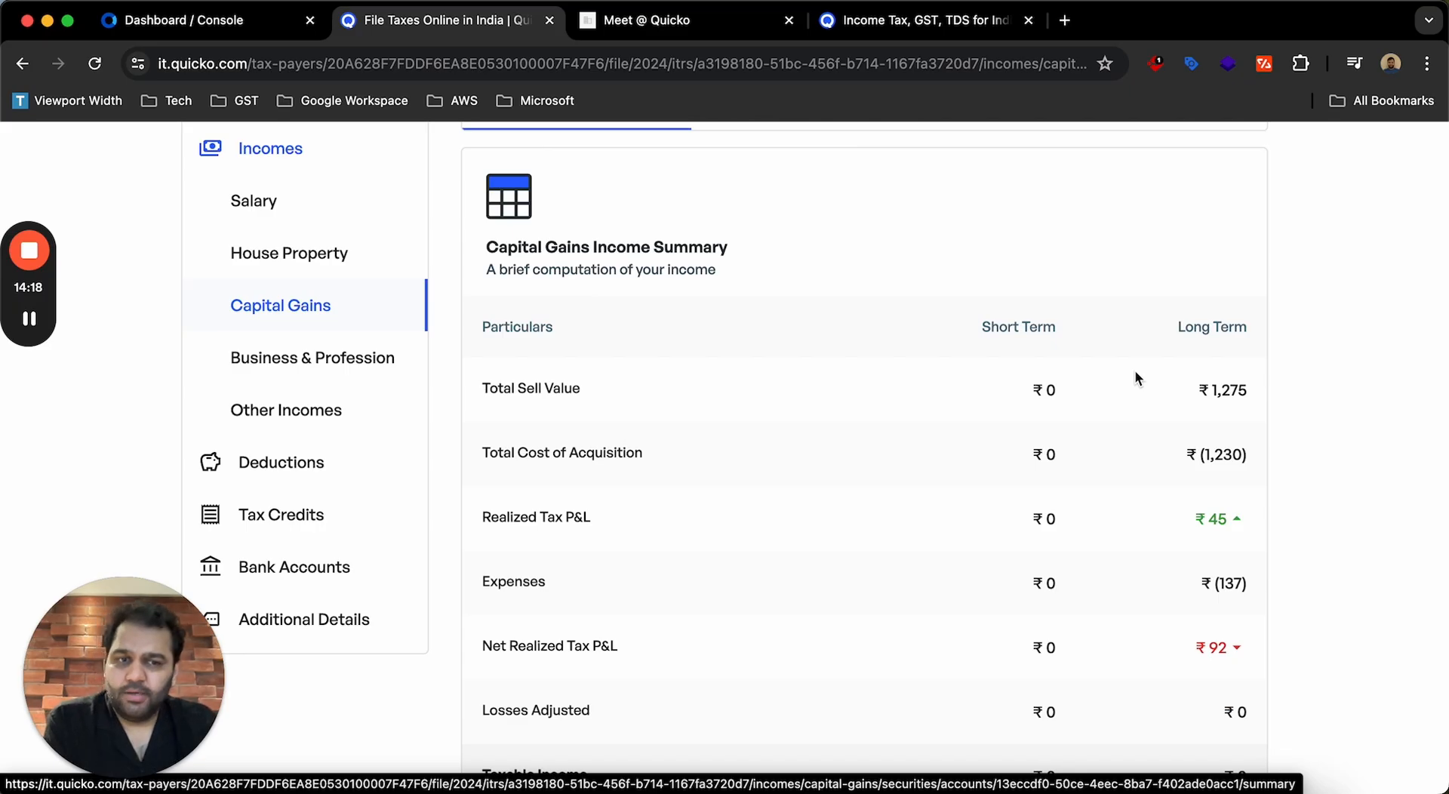
pyautogui.scroll(-3, 1201, 453)
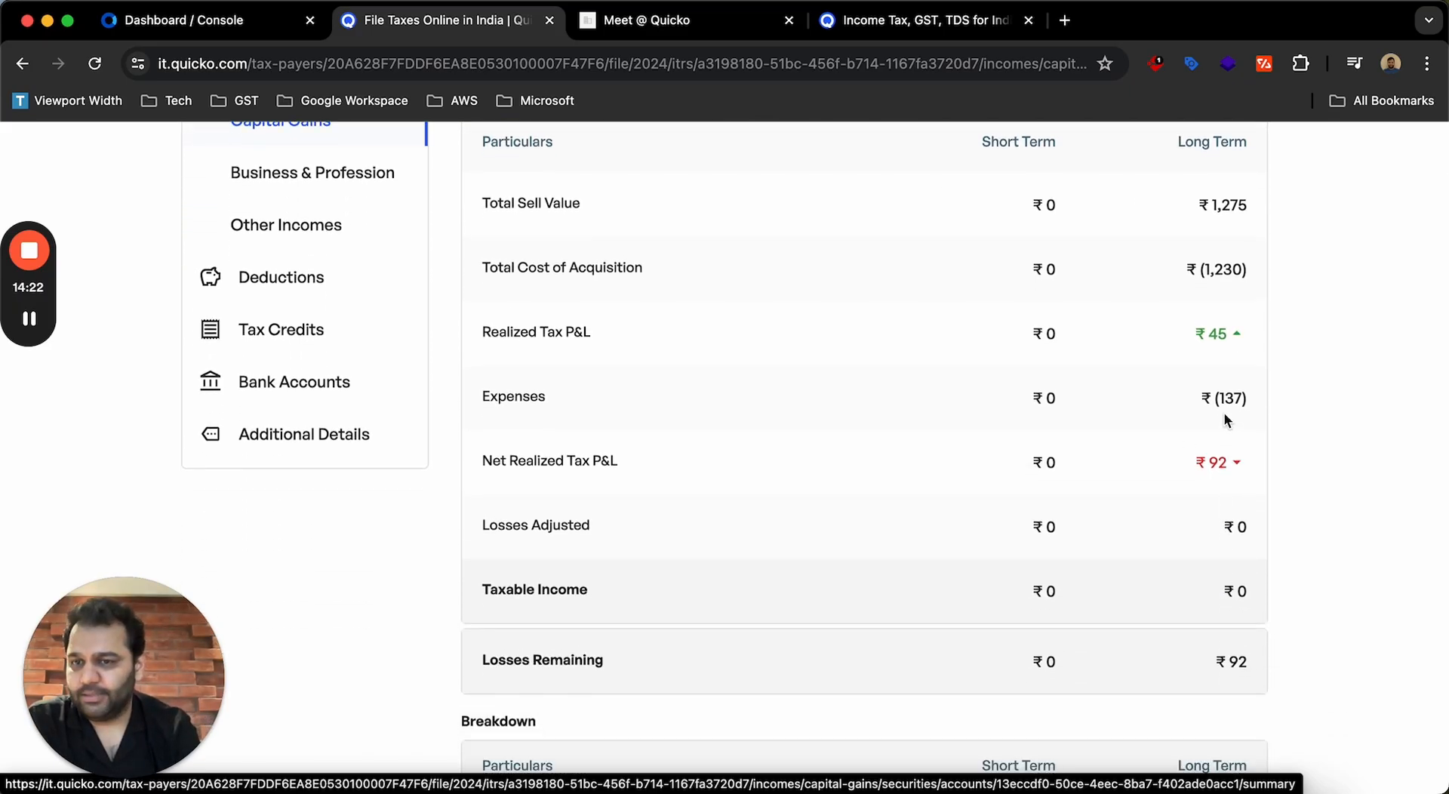
pyautogui.scroll(6, 1225, 412)
pyautogui.click(472, 253)
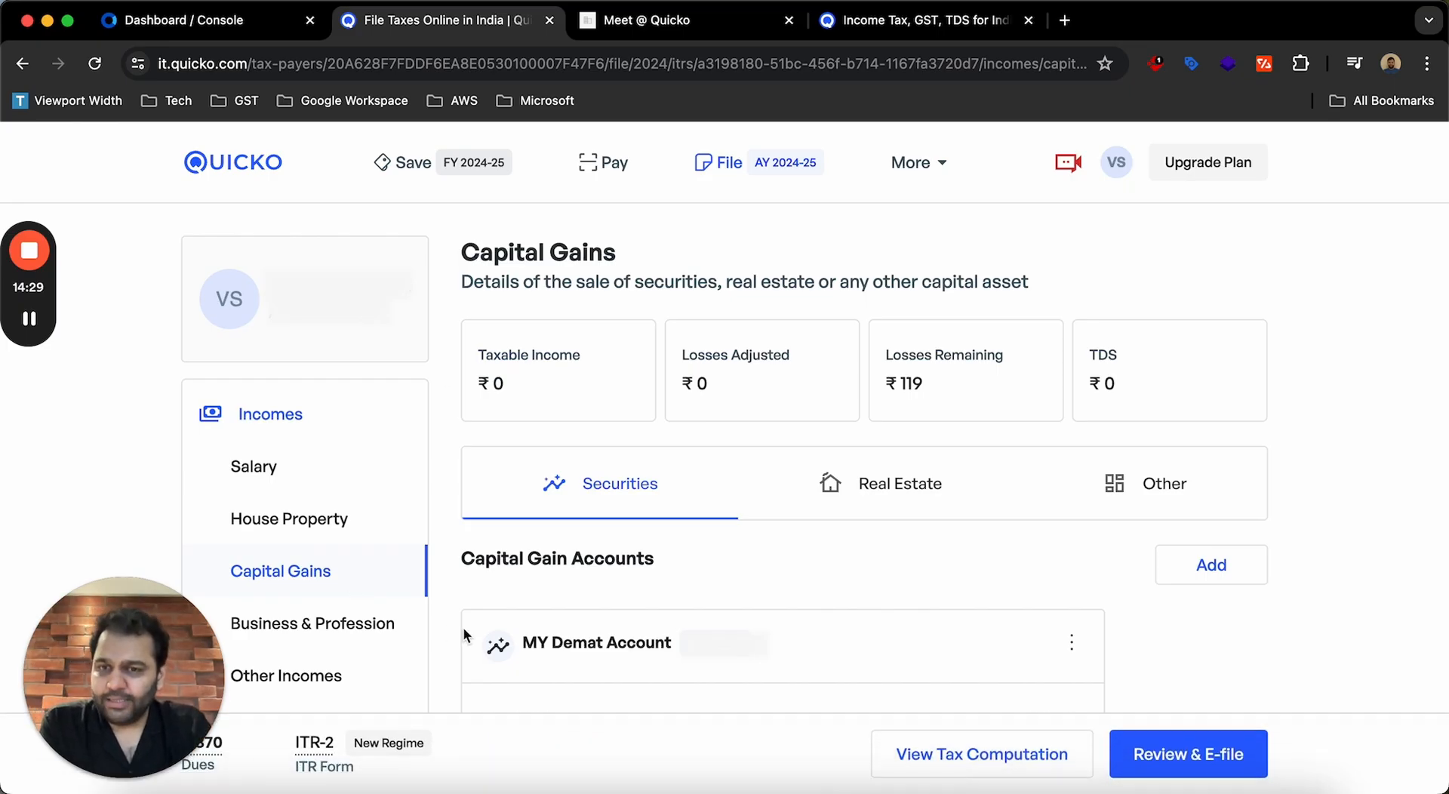
# Open the Business & Profession income section
pyautogui.click(363, 623)
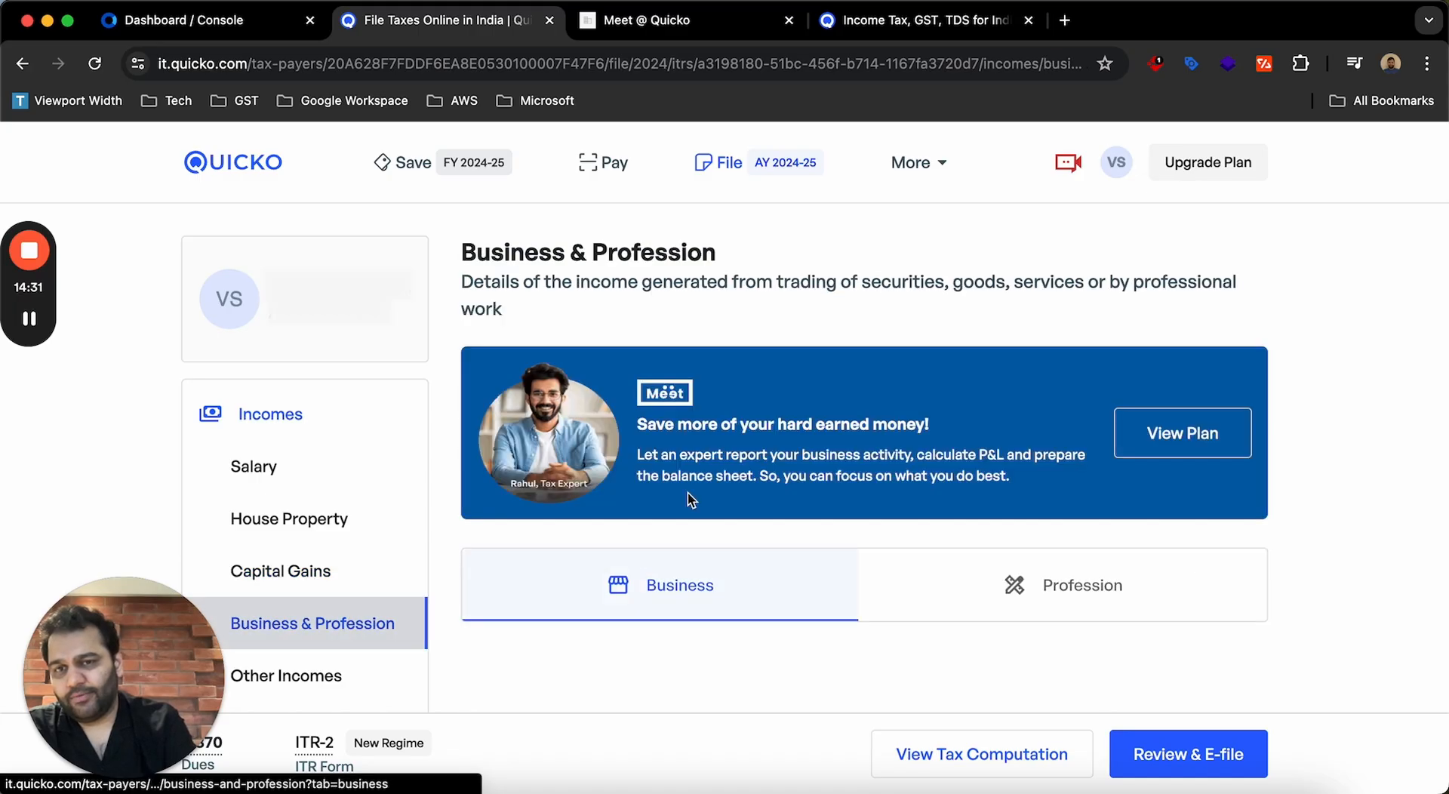
pyautogui.scroll(-3, 913, 491)
pyautogui.scroll(-3, 914, 488)
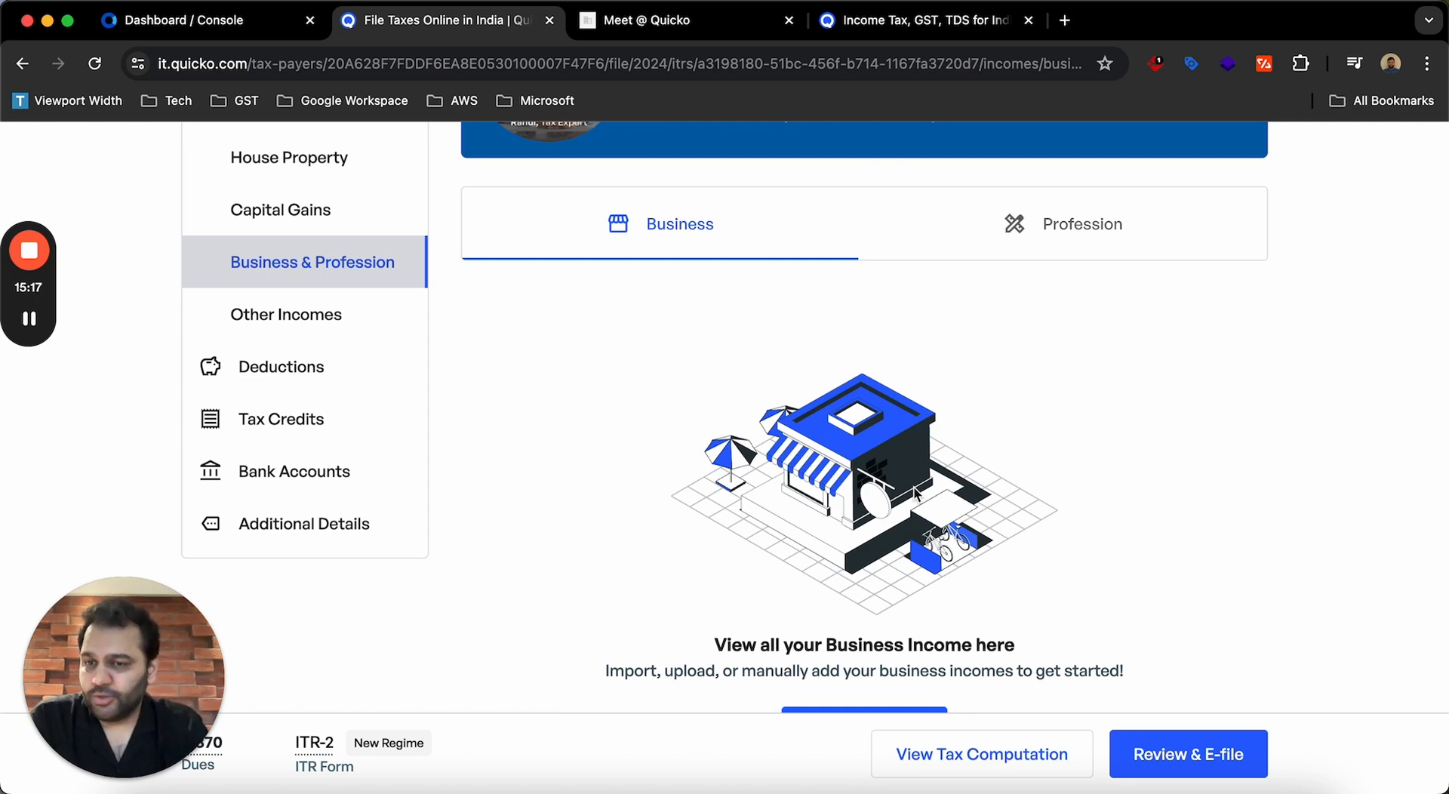
pyautogui.scroll(-3, 1230, 589)
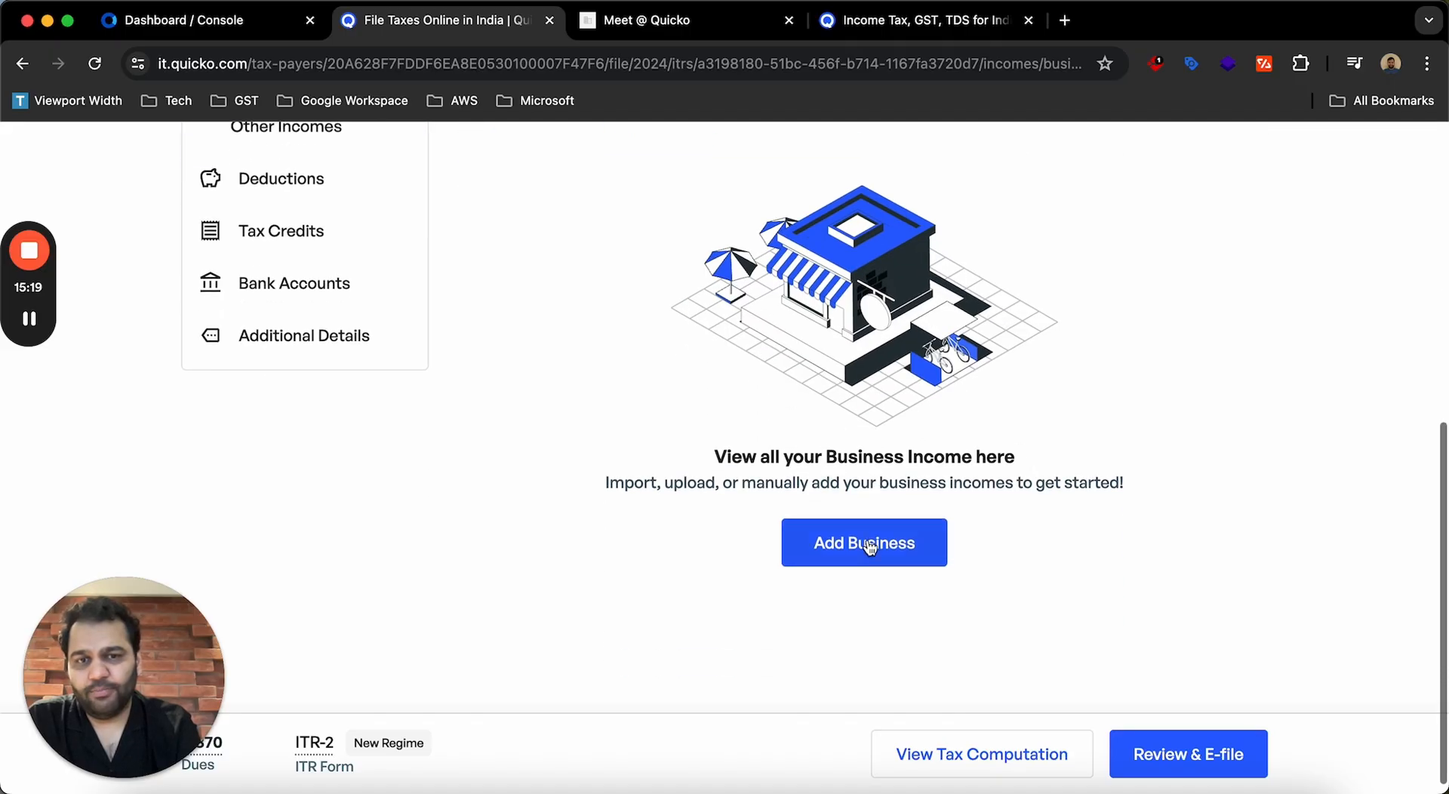
# Add a Trading Securities business imported from the linked Zerodha account
pyautogui.click(854, 545)
pyautogui.scroll(-2, 854, 545)
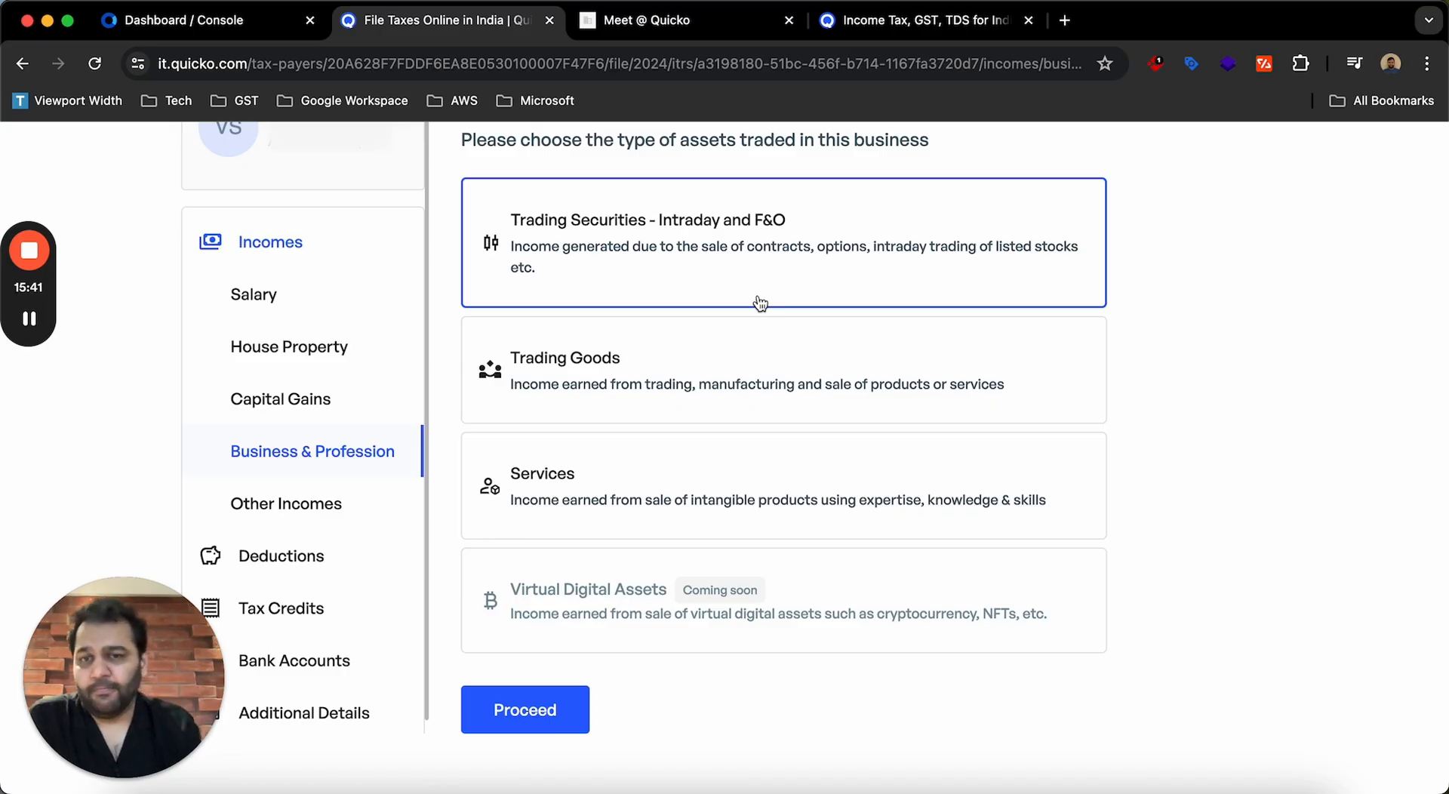
pyautogui.click(536, 724)
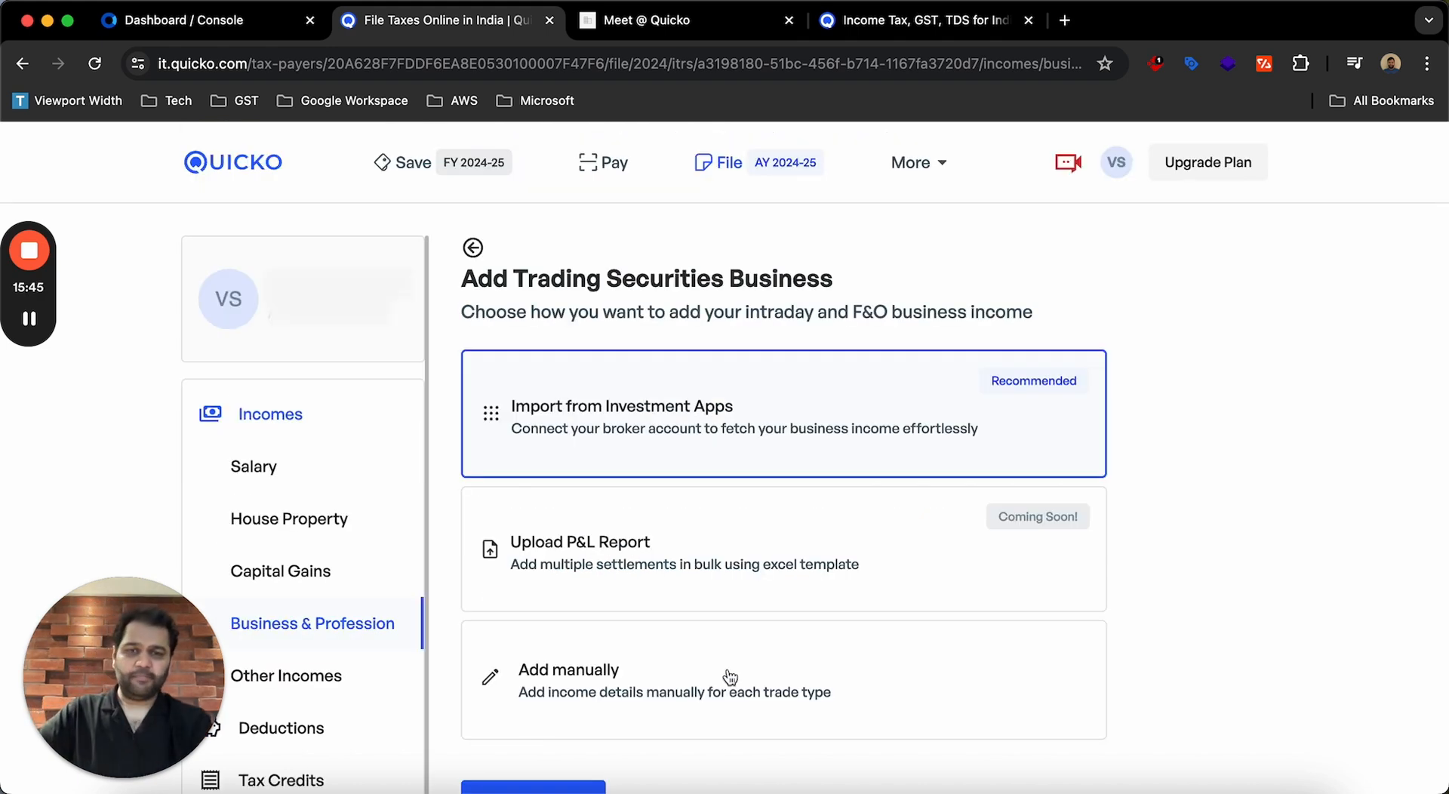
pyautogui.scroll(-2, 730, 677)
pyautogui.scroll(-2, 689, 385)
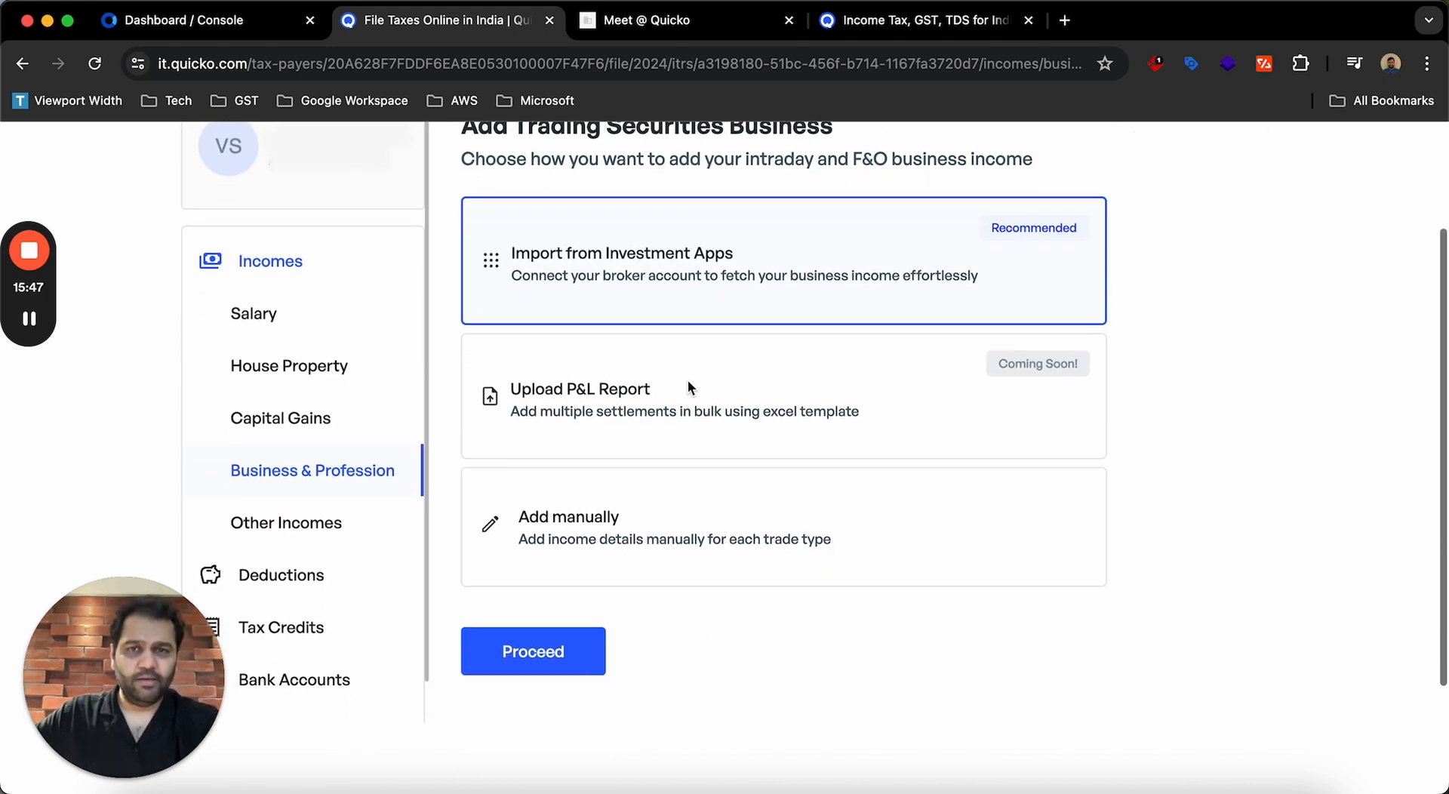
pyautogui.click(536, 654)
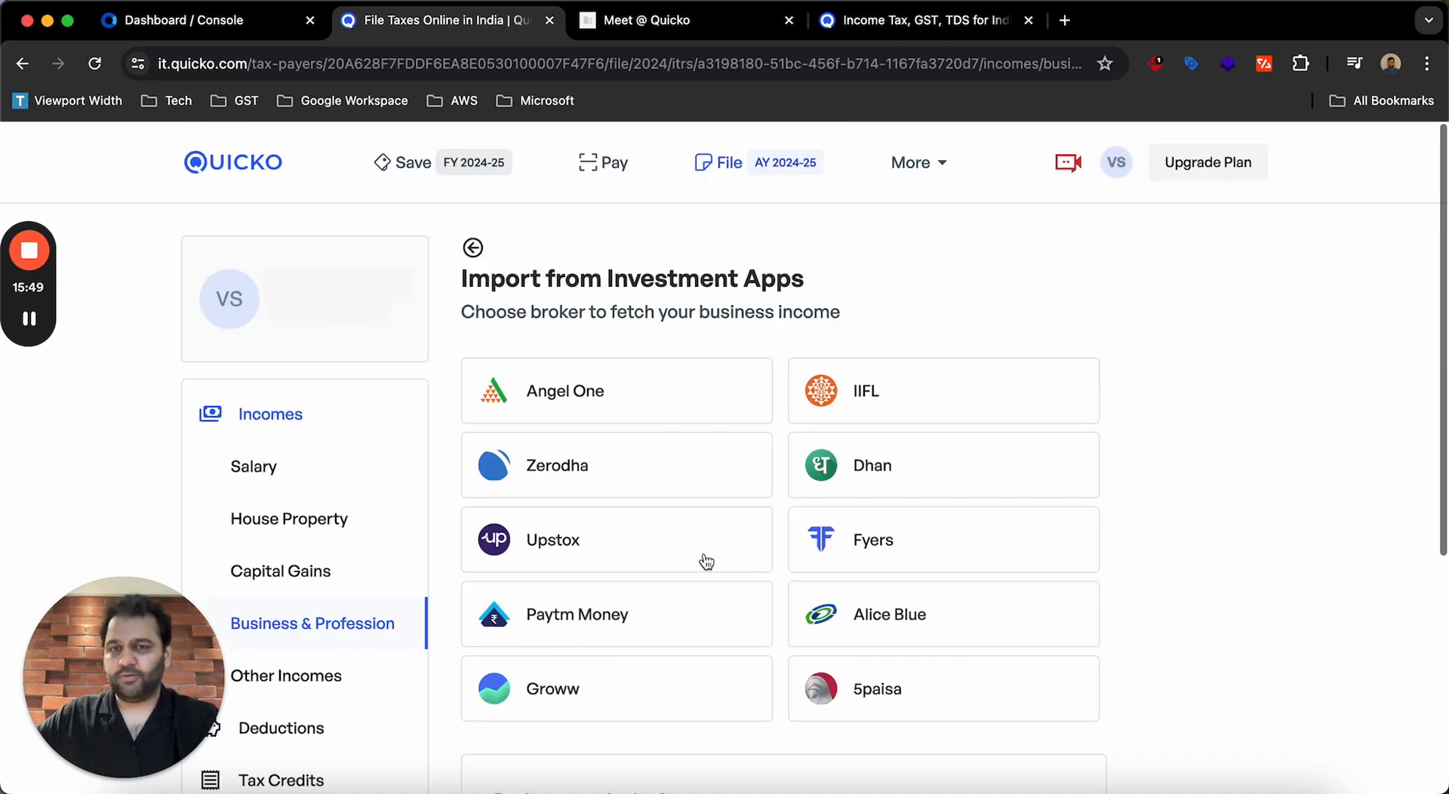
pyautogui.click(637, 491)
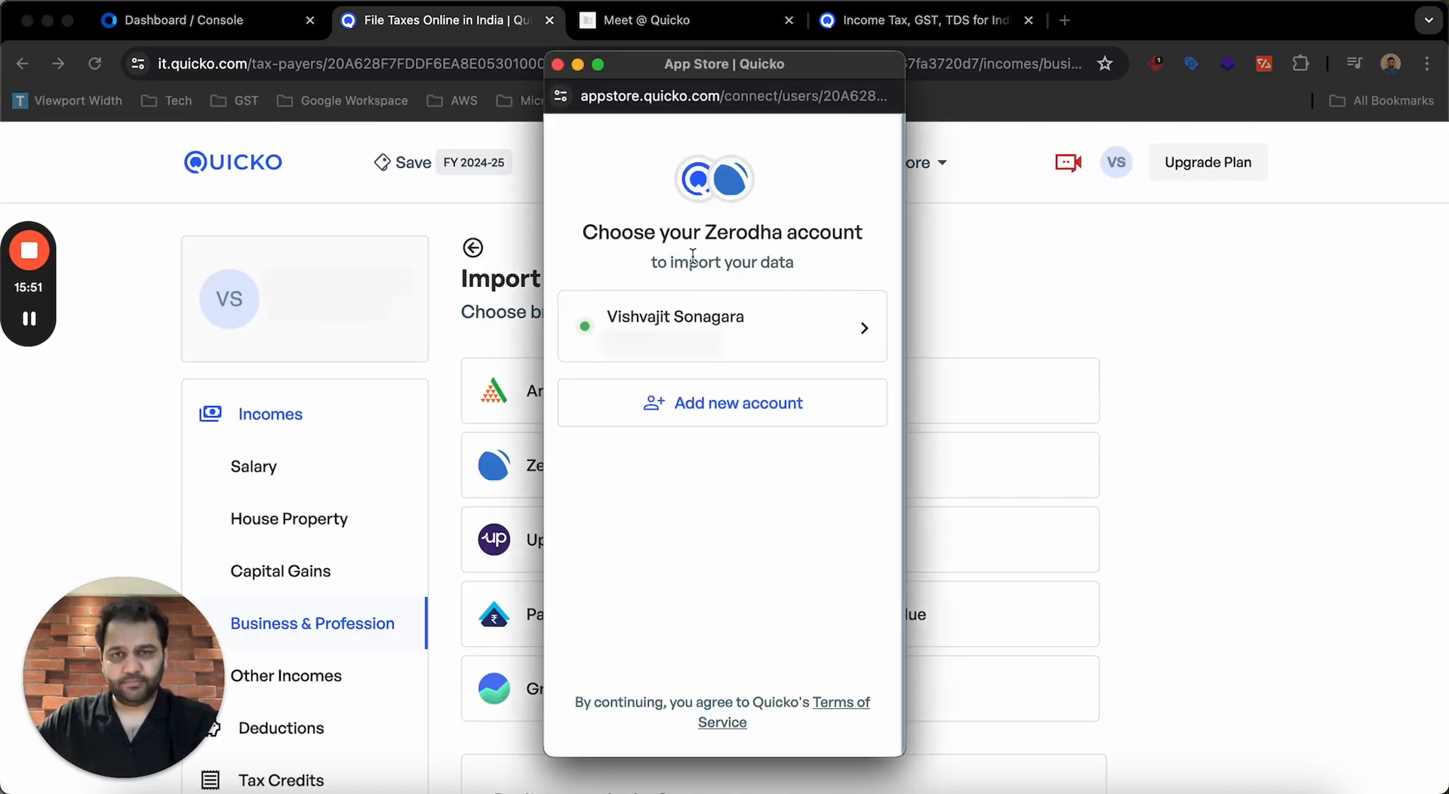
pyautogui.click(695, 326)
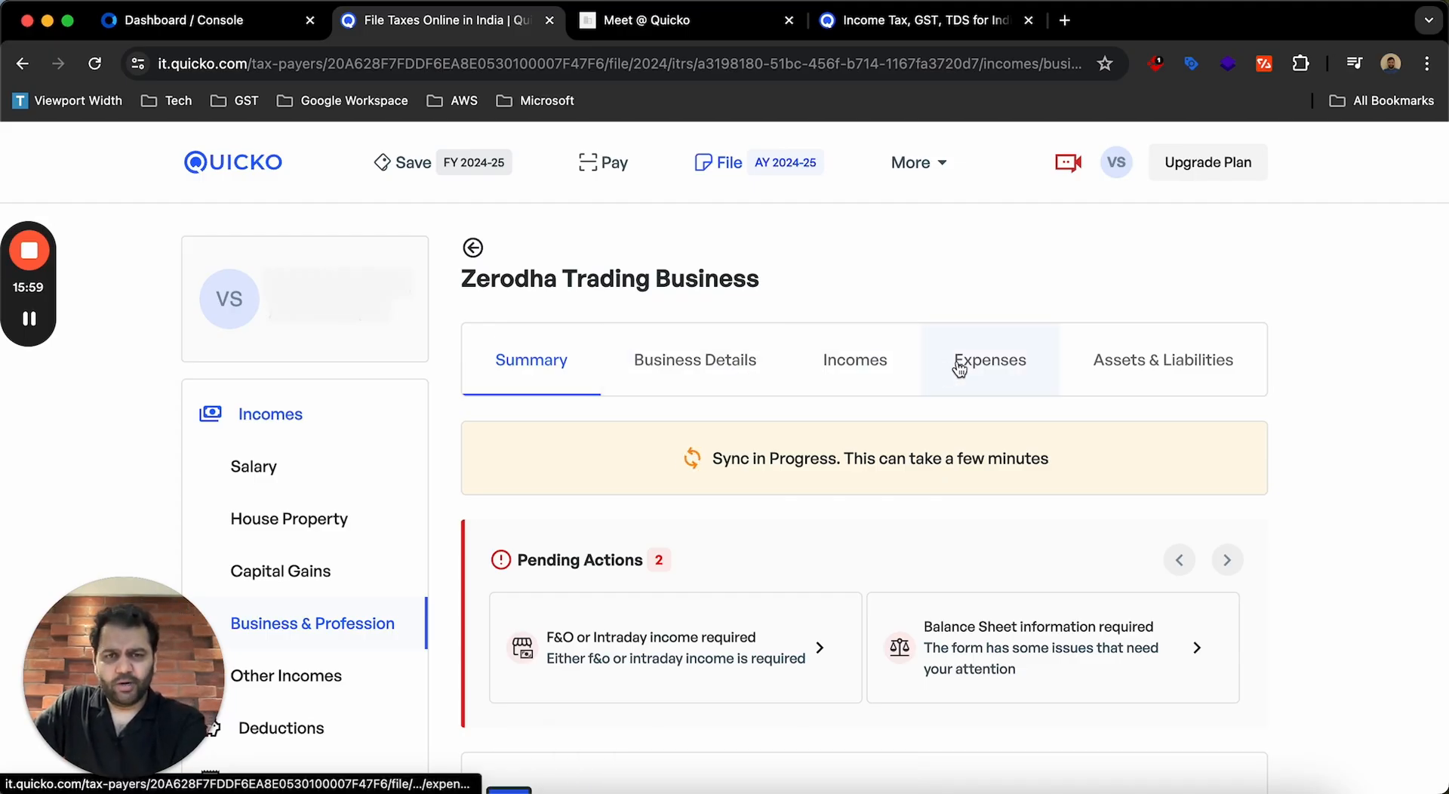
# Review the Zerodha Trading Business incomes and expenses, then open its Future & Options income figures
pyautogui.click(875, 373)
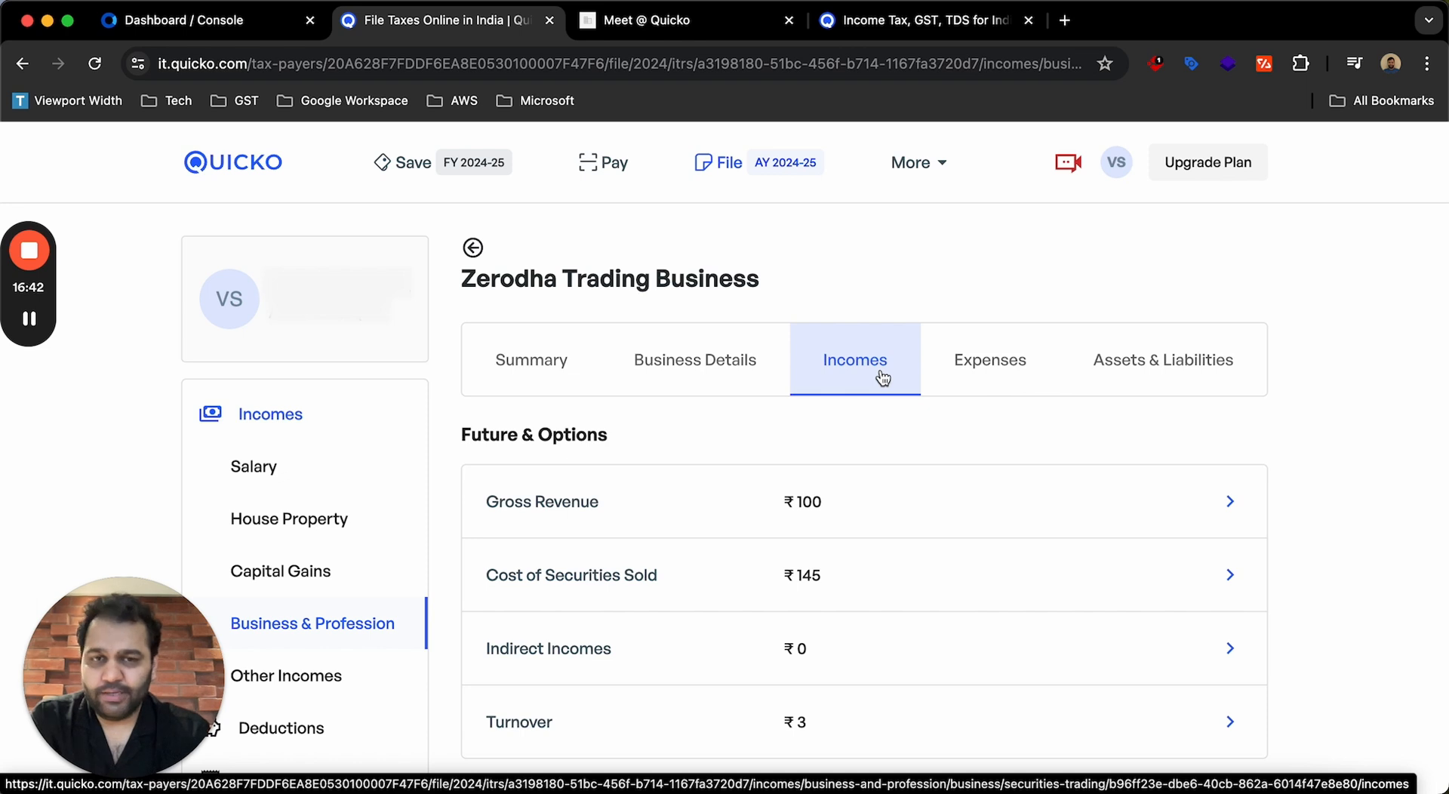
pyautogui.click(993, 361)
pyautogui.scroll(-1, 792, 453)
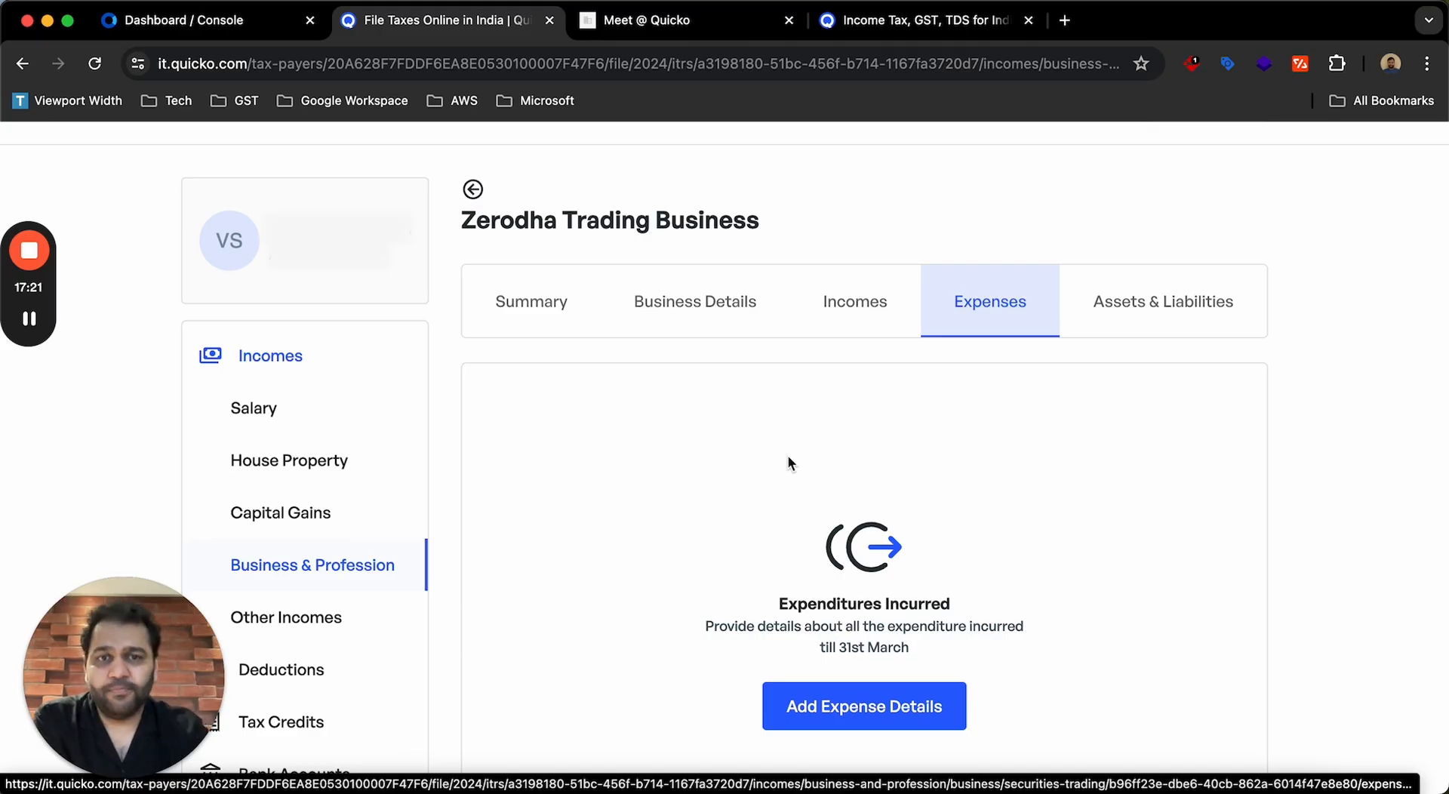
pyautogui.click(870, 313)
pyautogui.scroll(-1, 822, 529)
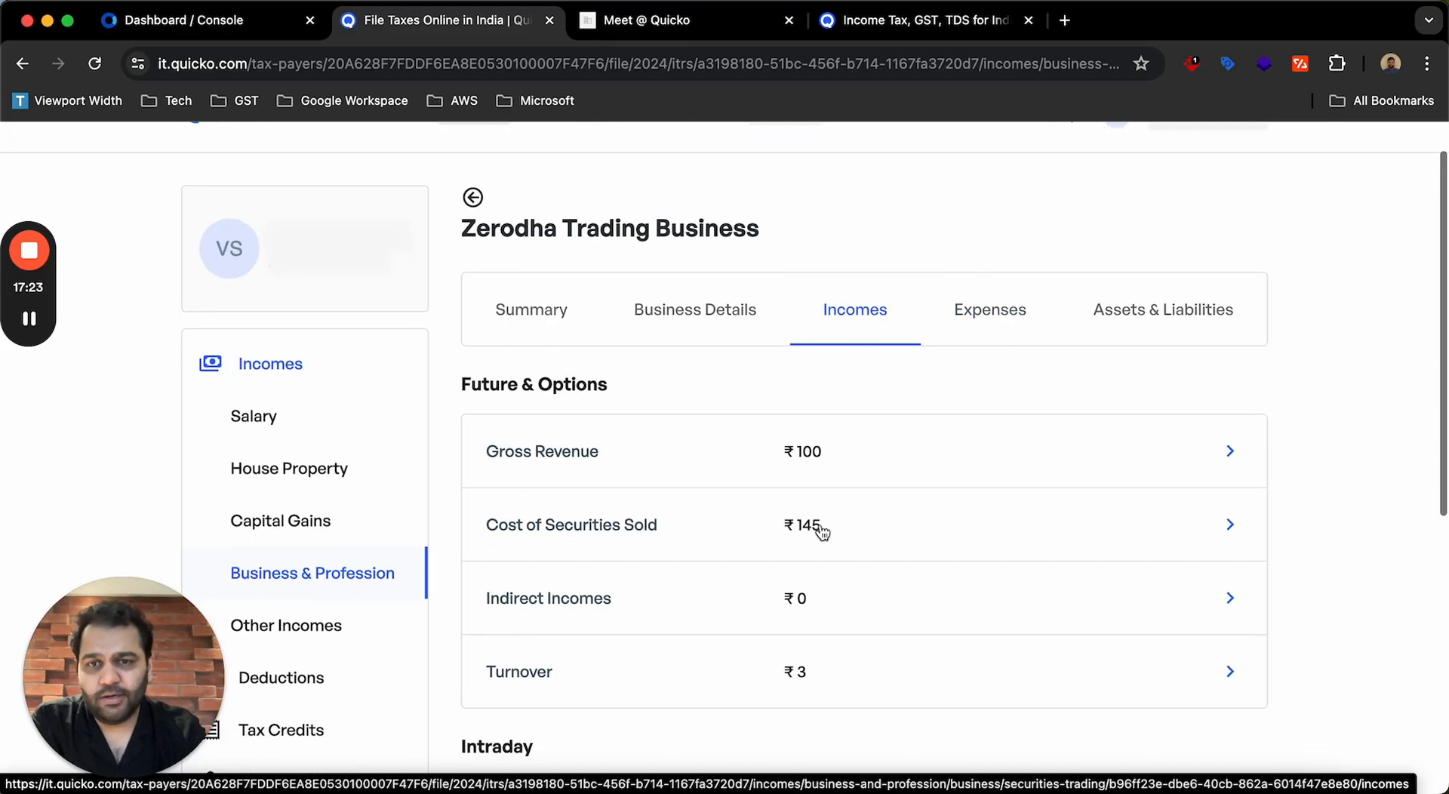
# Review the Futures & Options income details, including Direct Expenses 47, and save them with Turnover ₹3
pyautogui.click(785, 534)
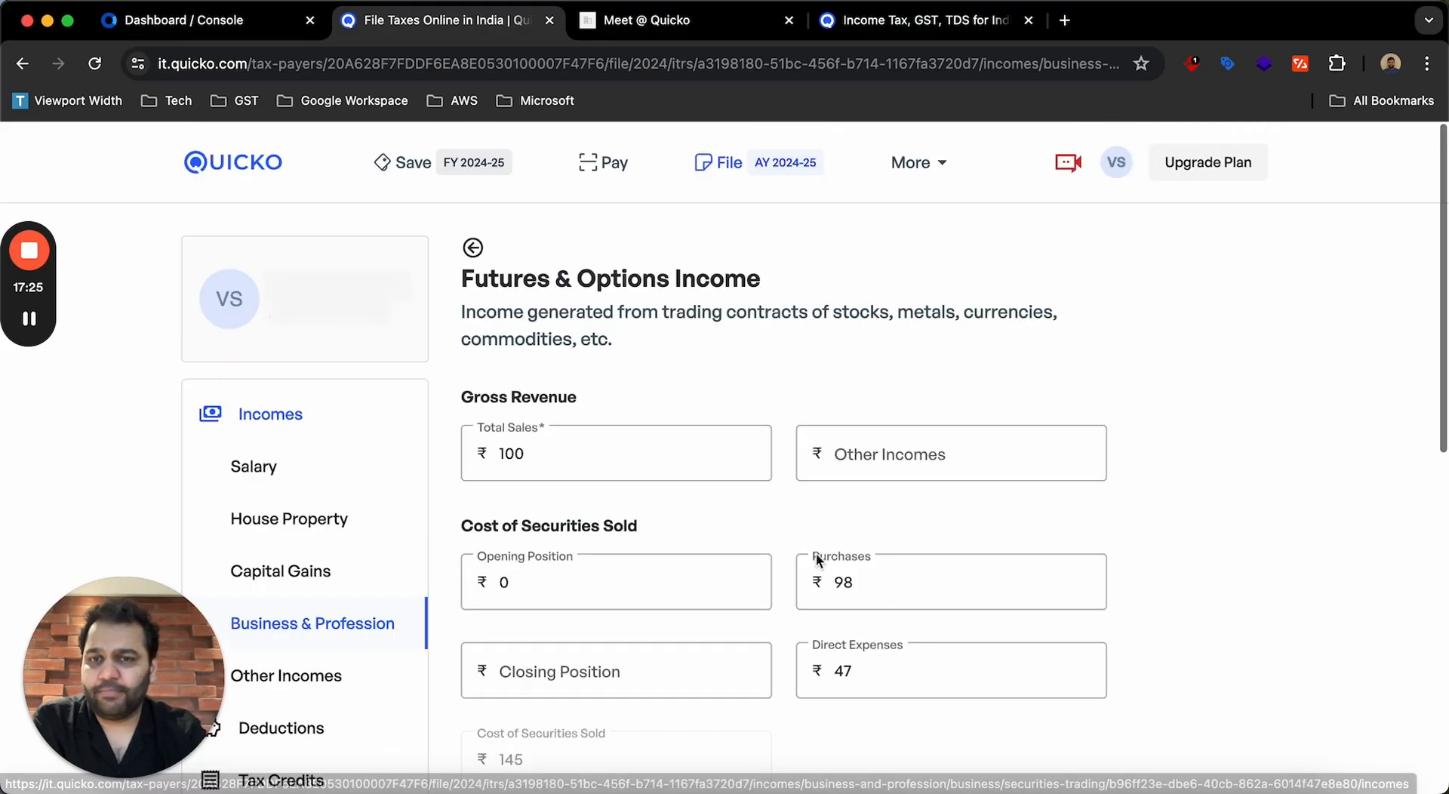
pyautogui.scroll(-1, 875, 599)
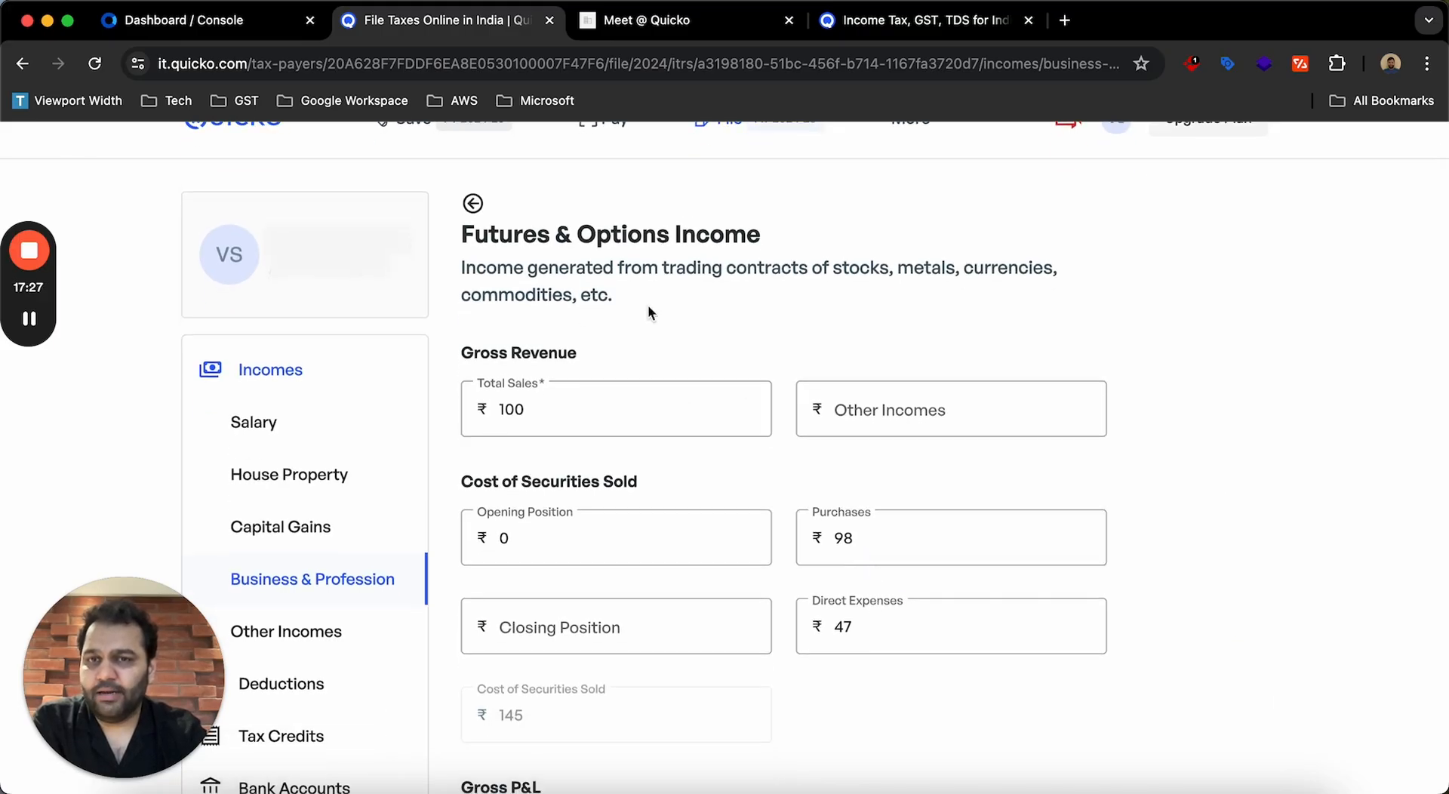
pyautogui.scroll(-1, 722, 355)
pyautogui.scroll(-1, 686, 514)
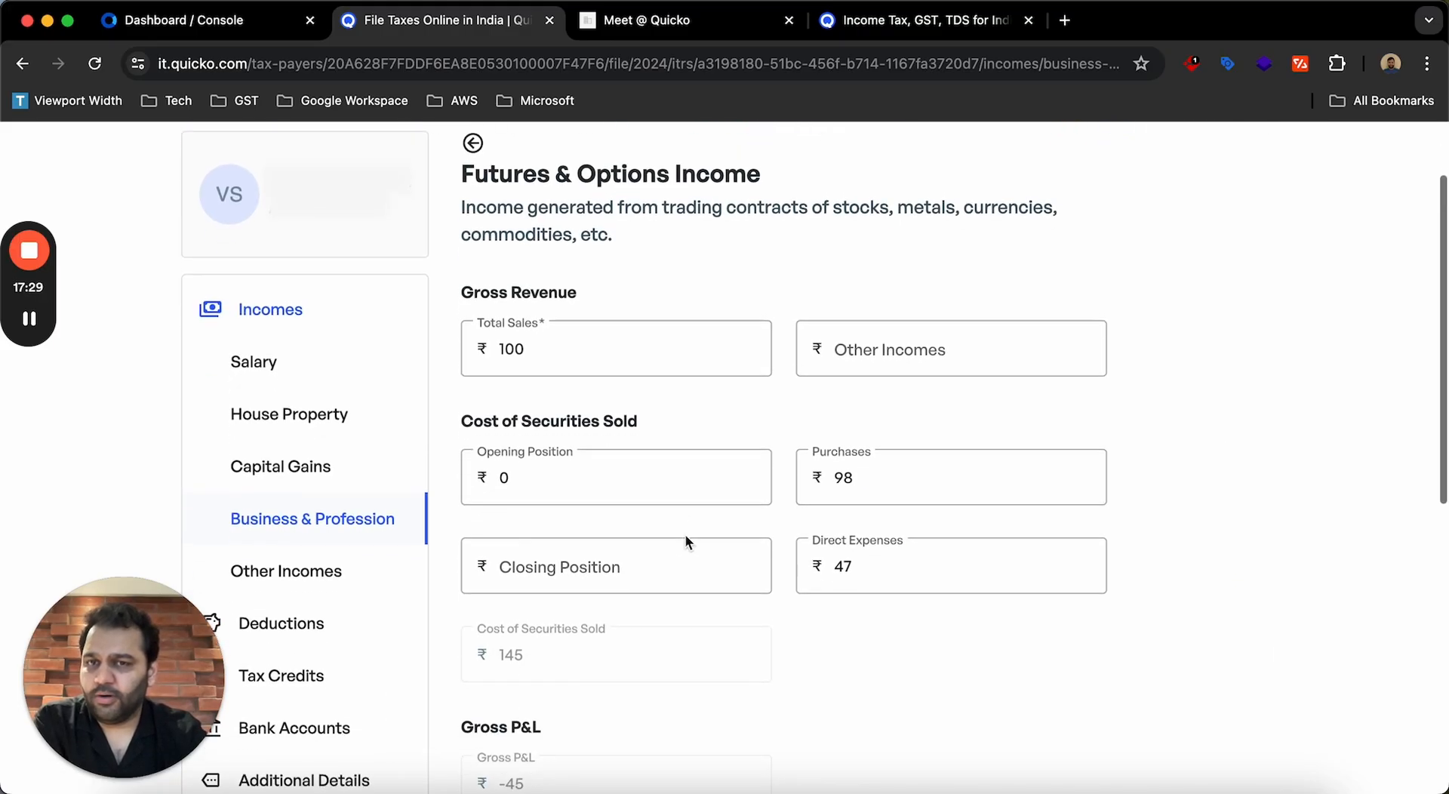
pyautogui.click(878, 526)
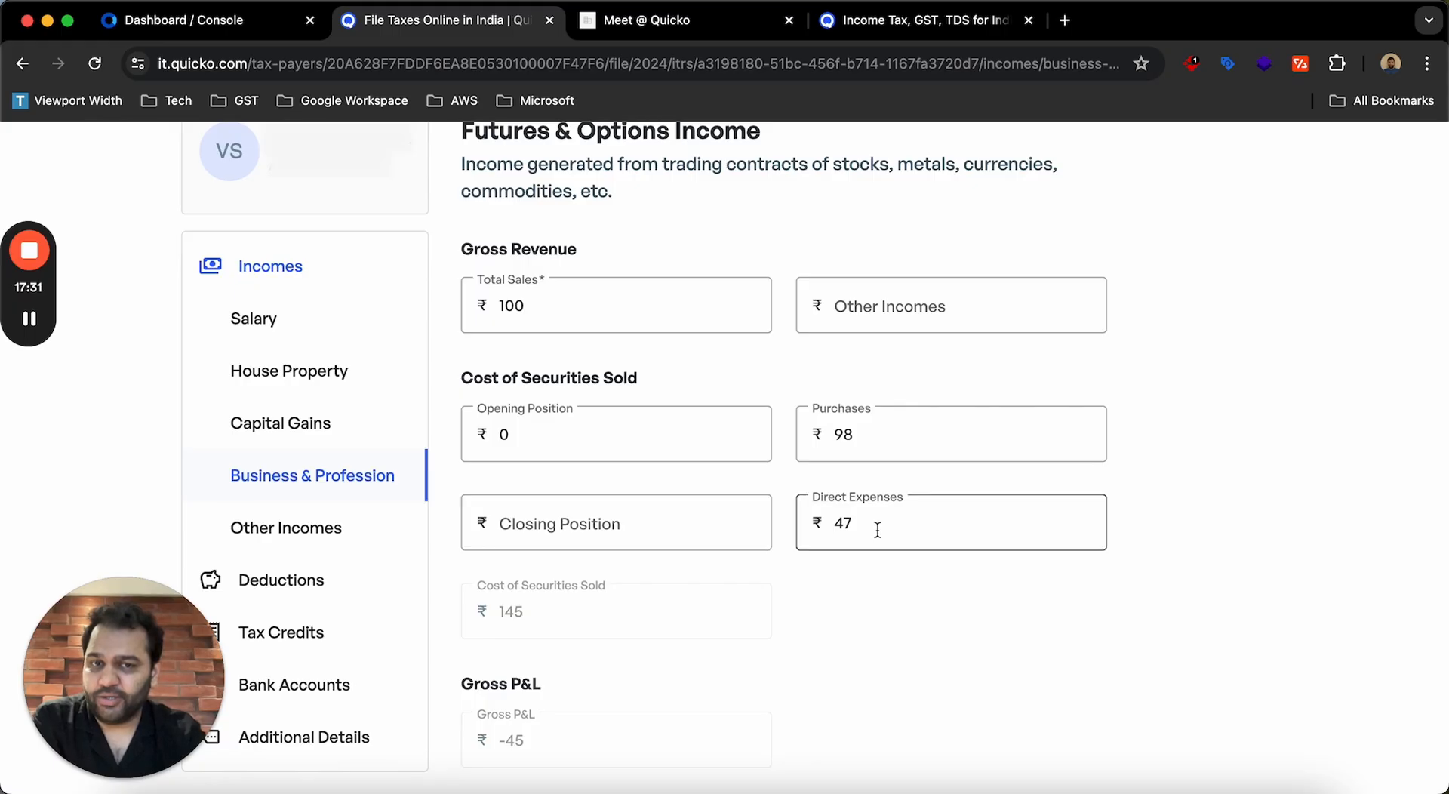
pyautogui.press('super+a')
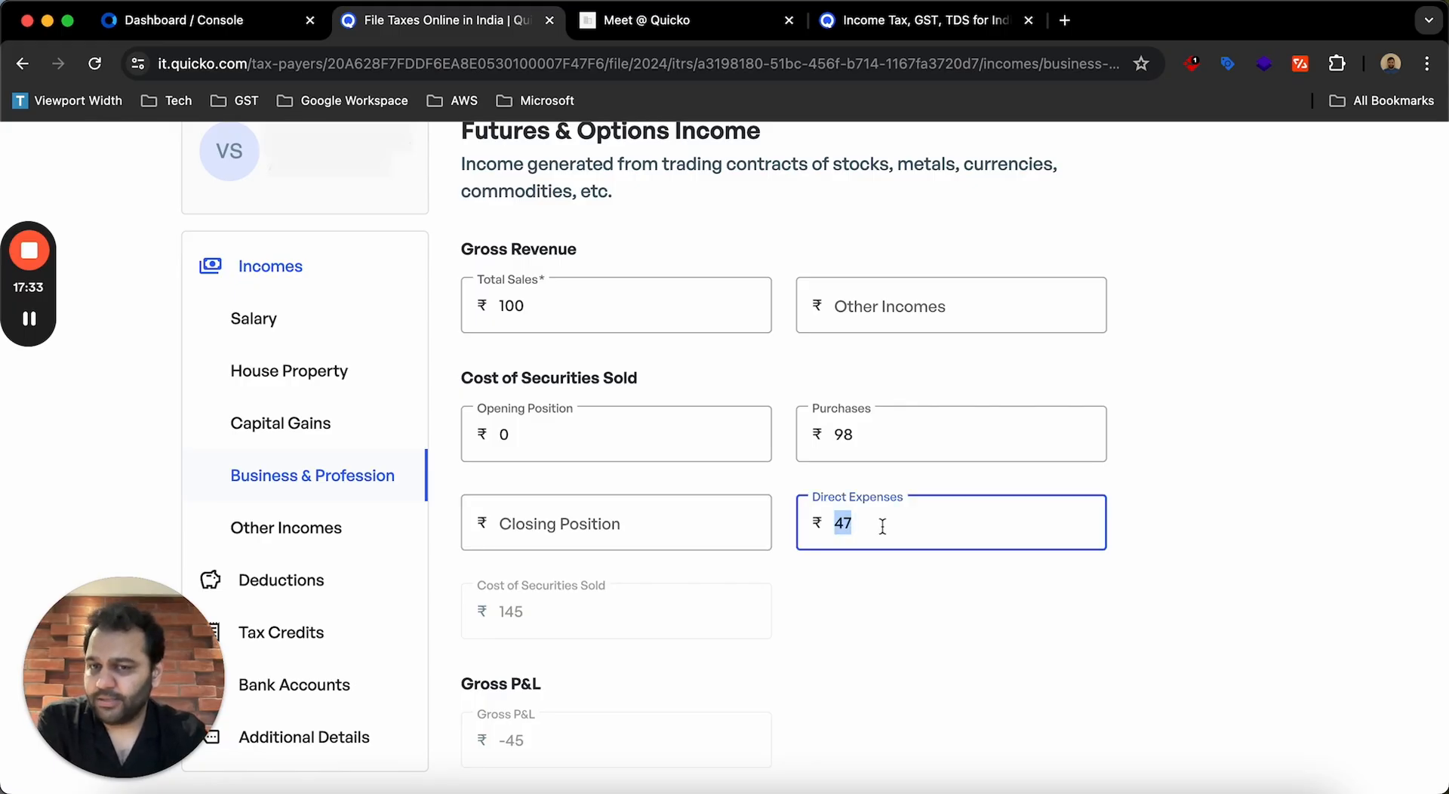
pyautogui.scroll(-1, 913, 642)
pyautogui.scroll(-6, 827, 574)
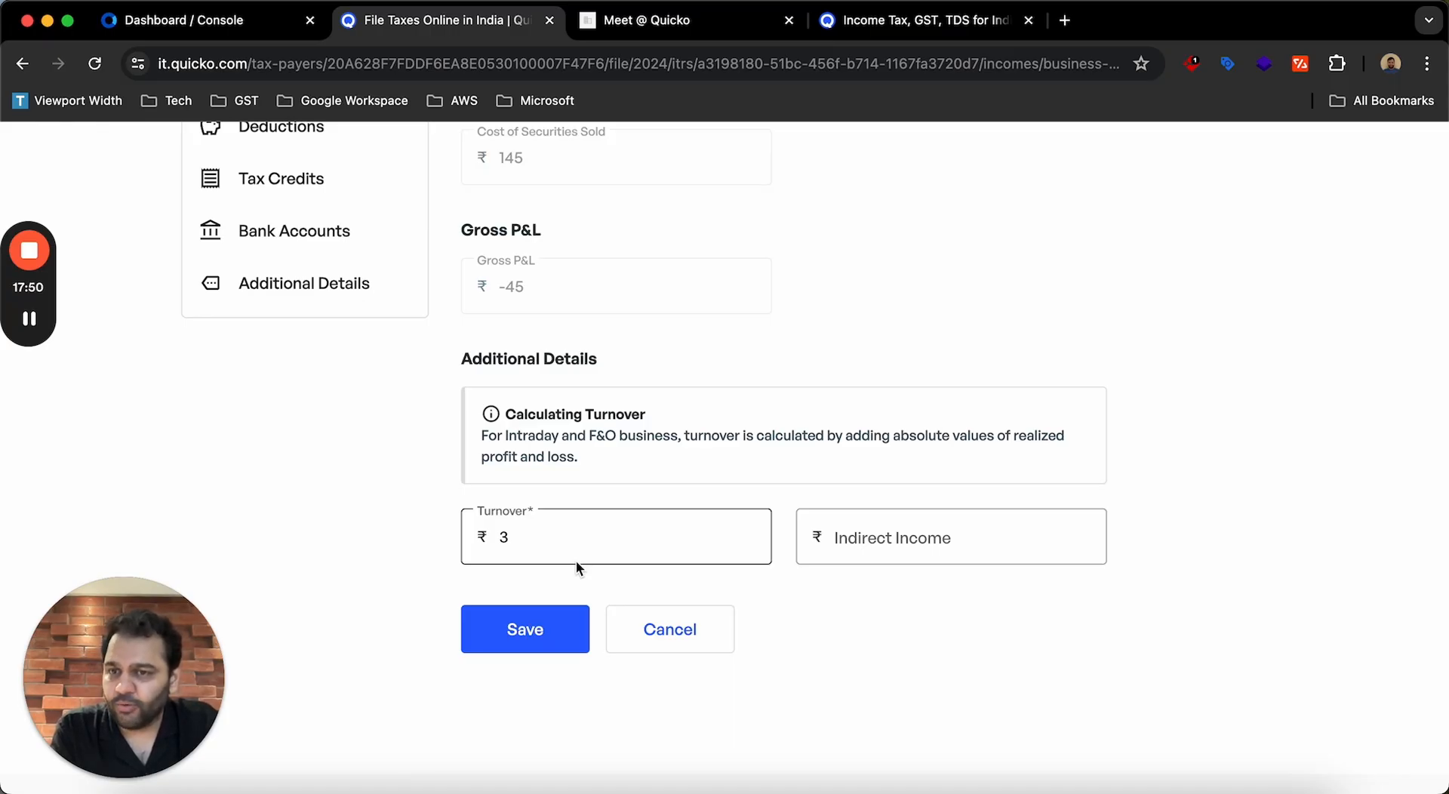
pyautogui.click(559, 540)
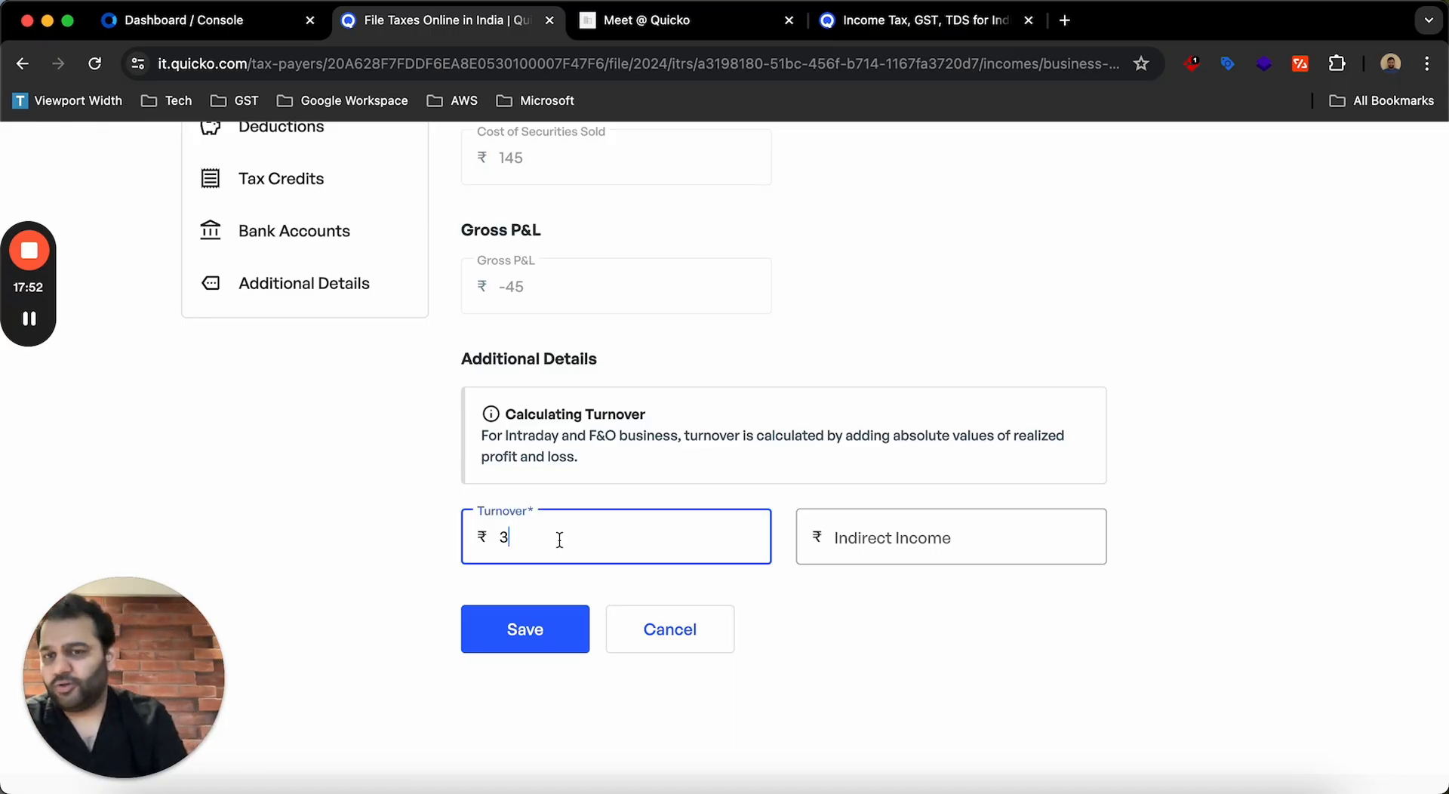
pyautogui.click(538, 630)
# Start a new business expense with head Operating expenses and sub head Rent
pyautogui.click(990, 370)
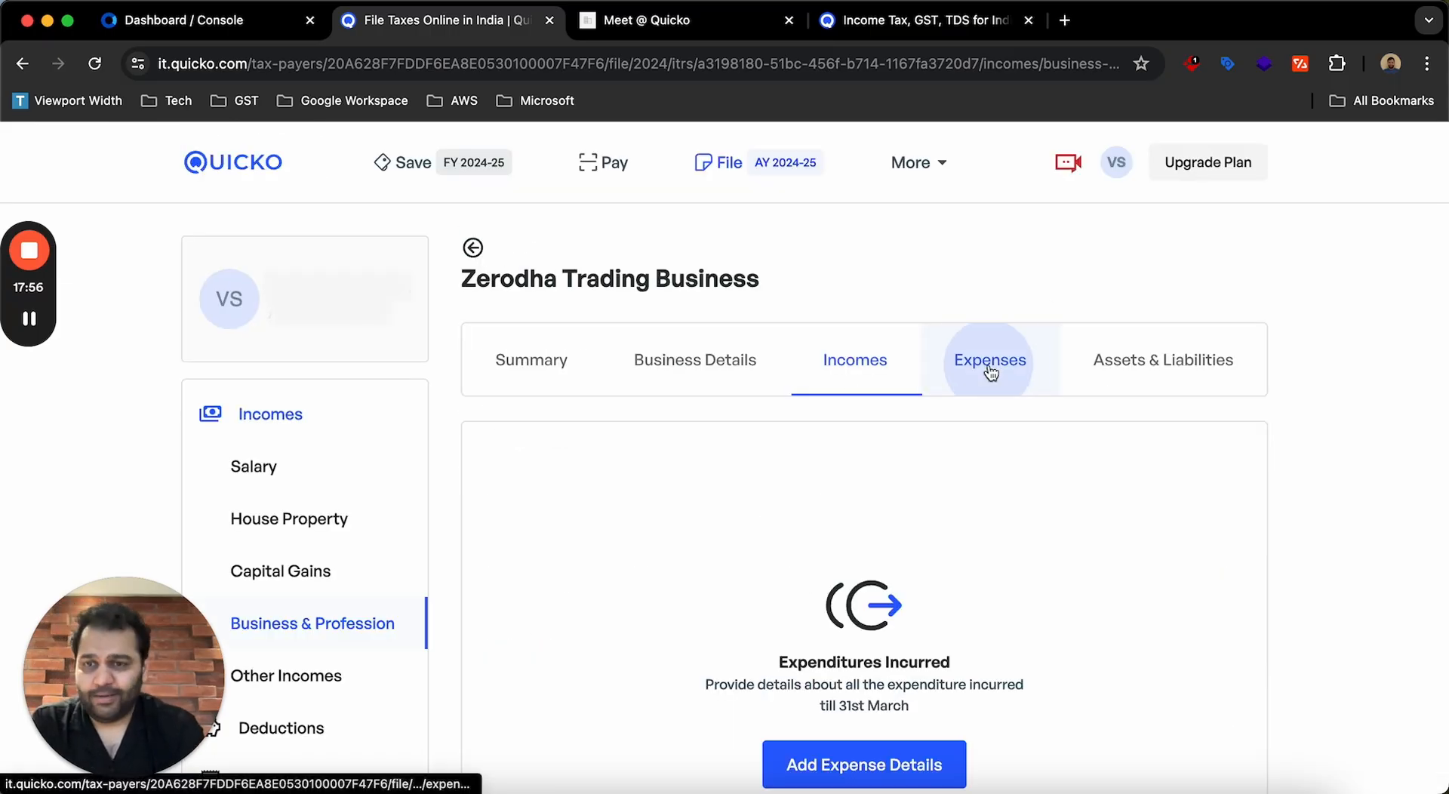
pyautogui.scroll(-3, 782, 613)
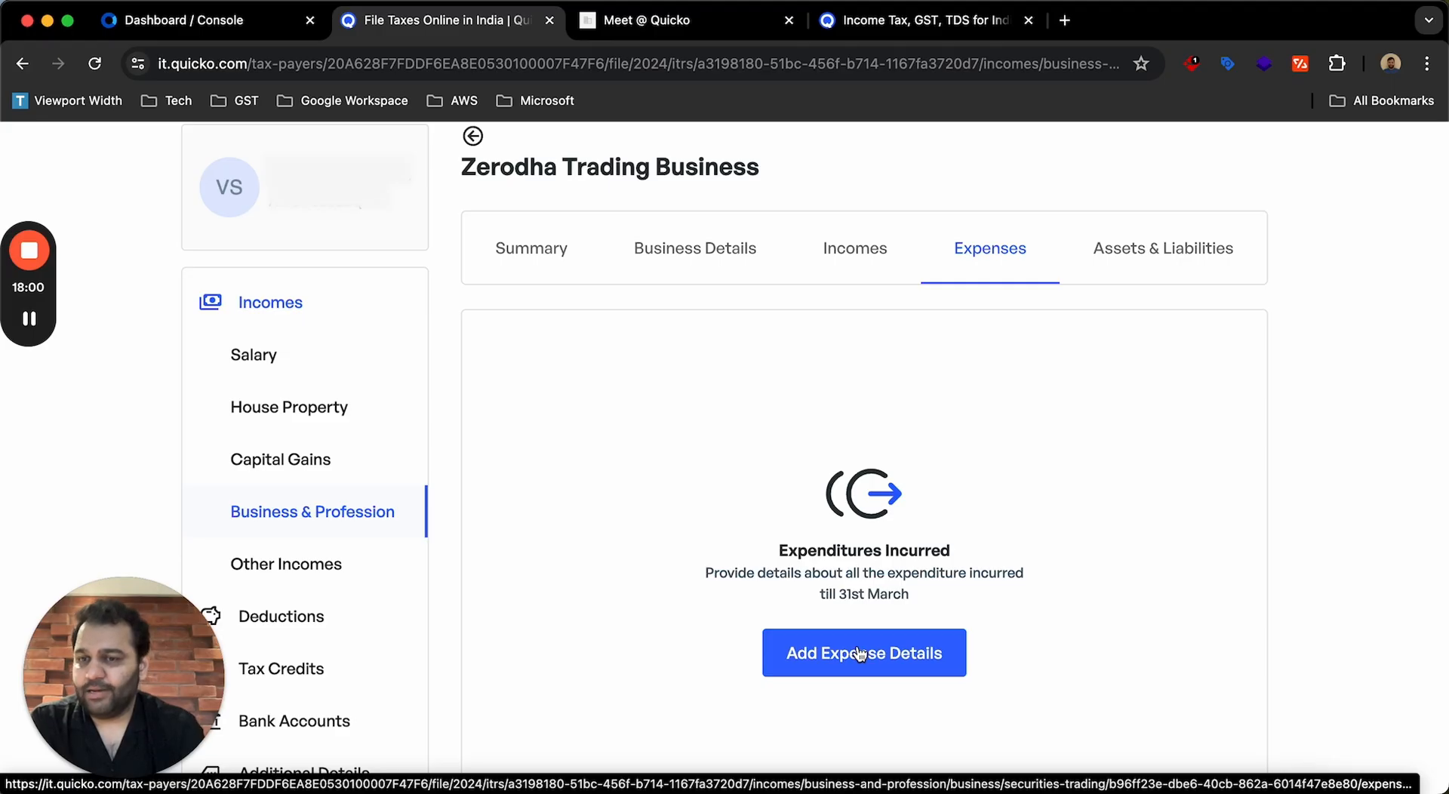
pyautogui.click(861, 653)
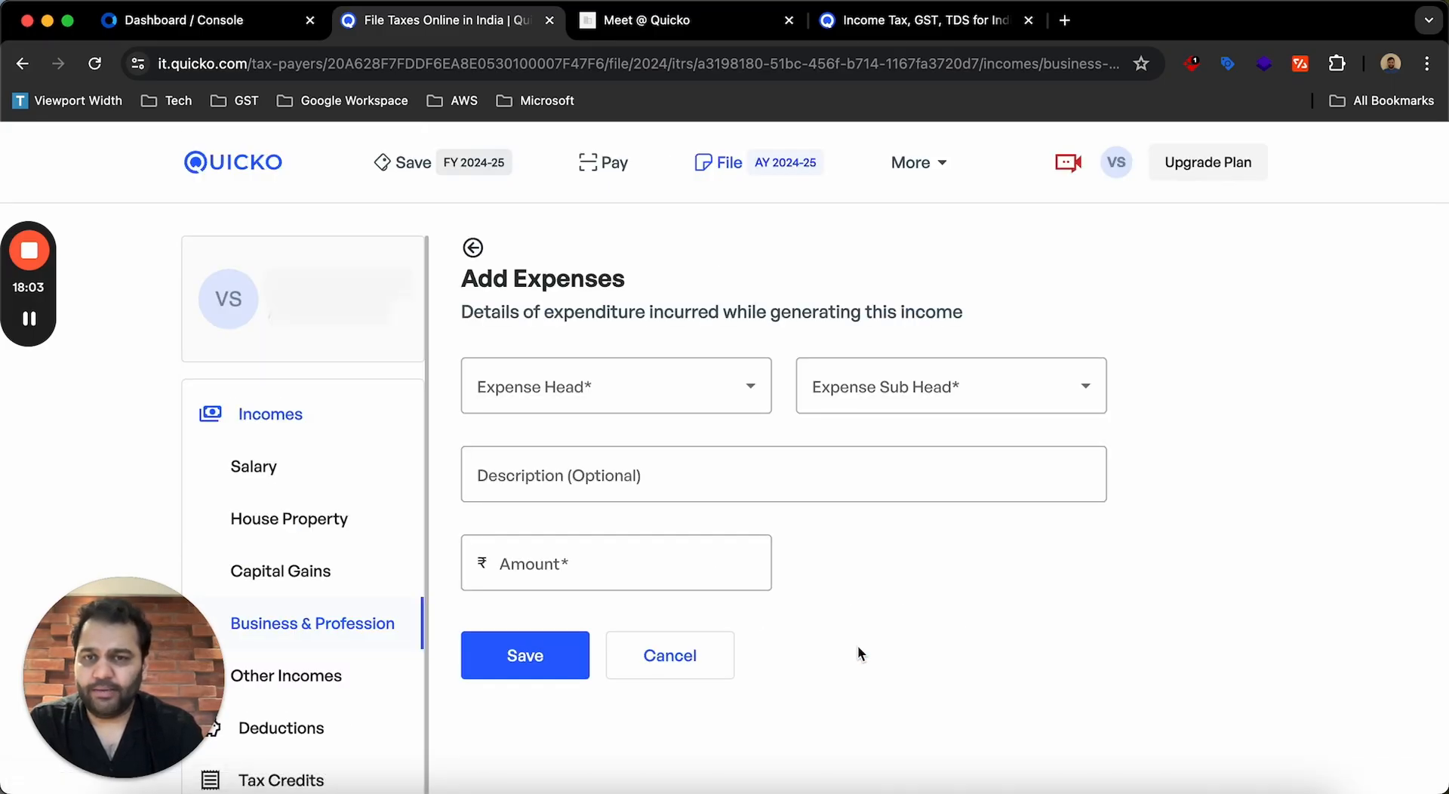
pyautogui.click(625, 391)
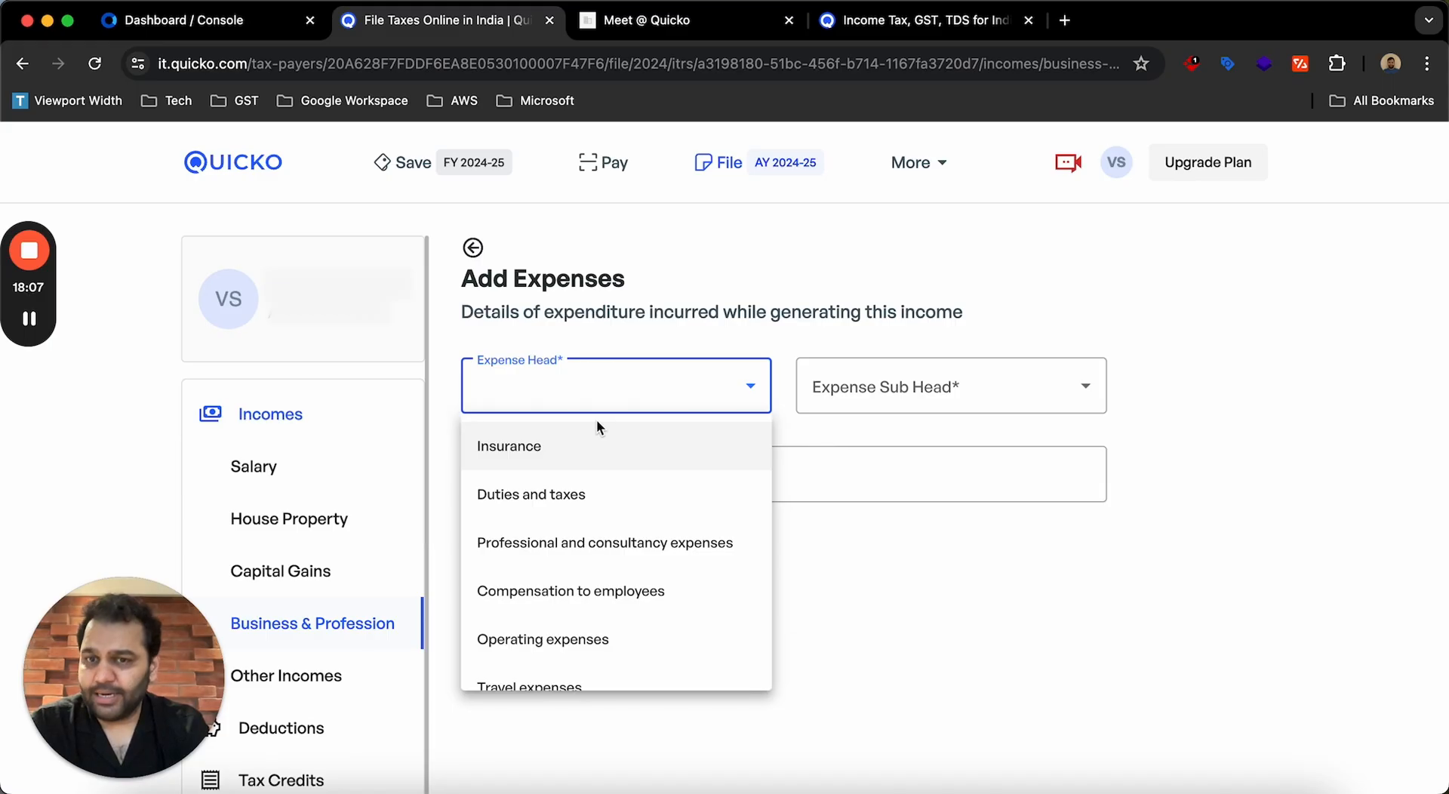
pyautogui.scroll(-2, 596, 423)
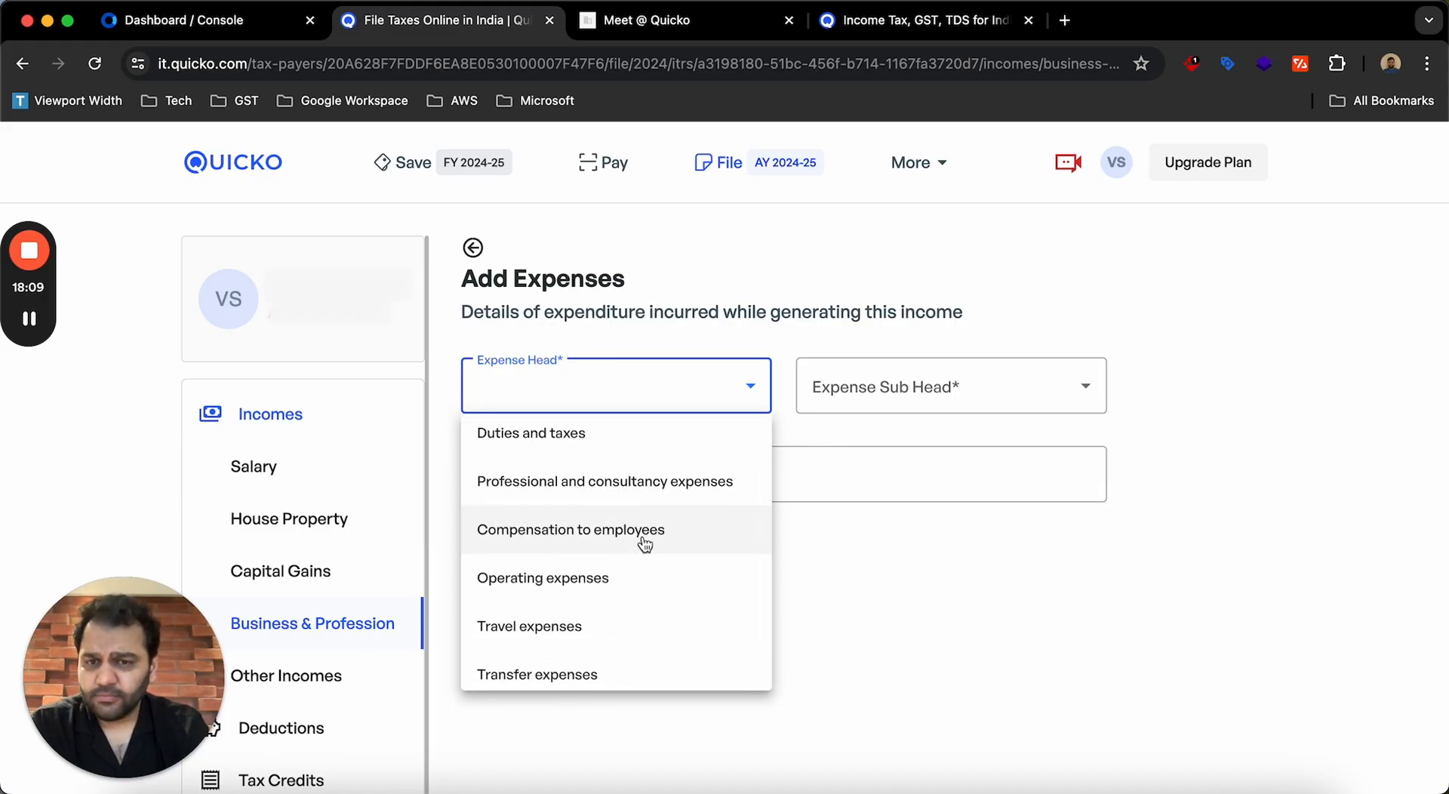
pyautogui.scroll(-2, 646, 544)
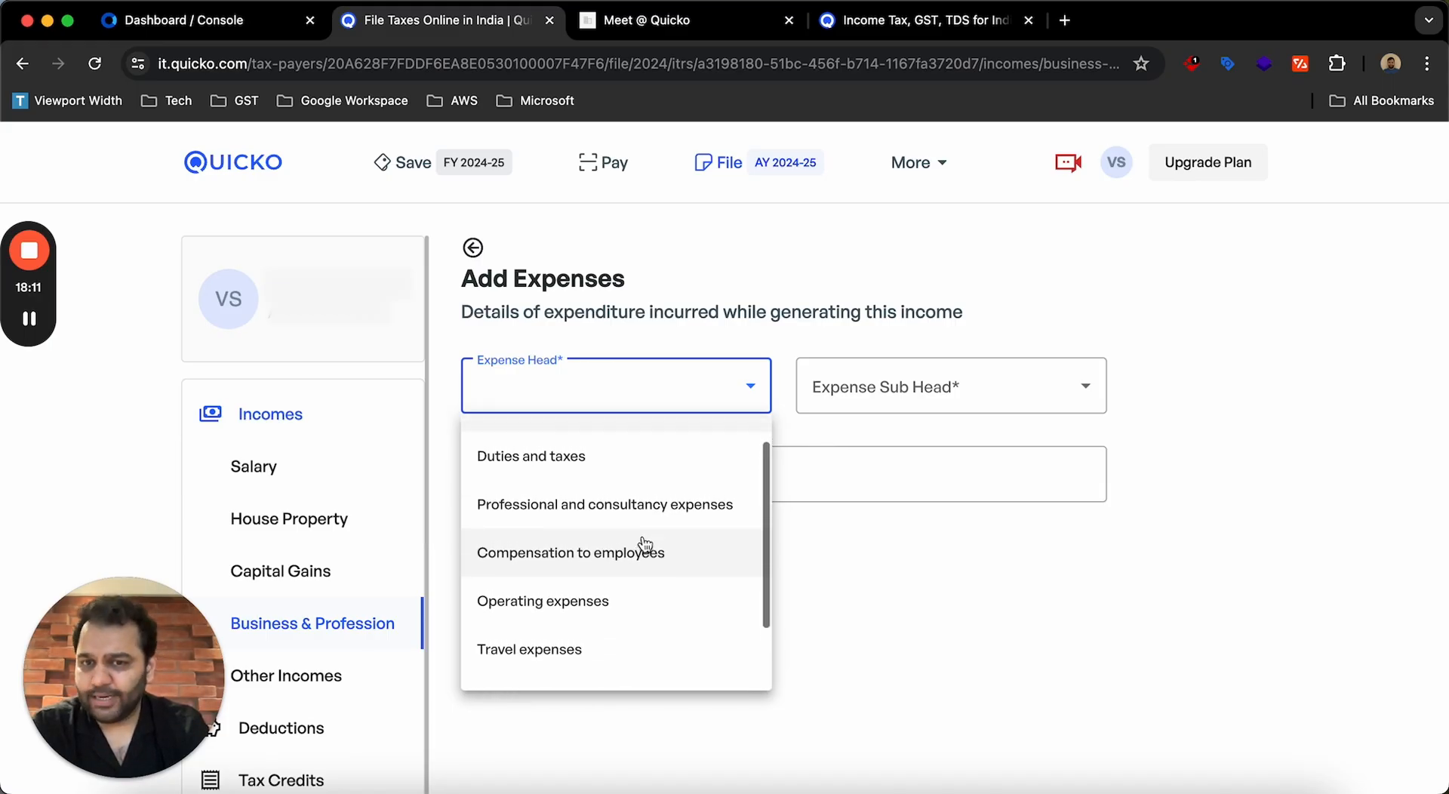
pyautogui.scroll(-1, 645, 543)
pyautogui.scroll(3, 599, 545)
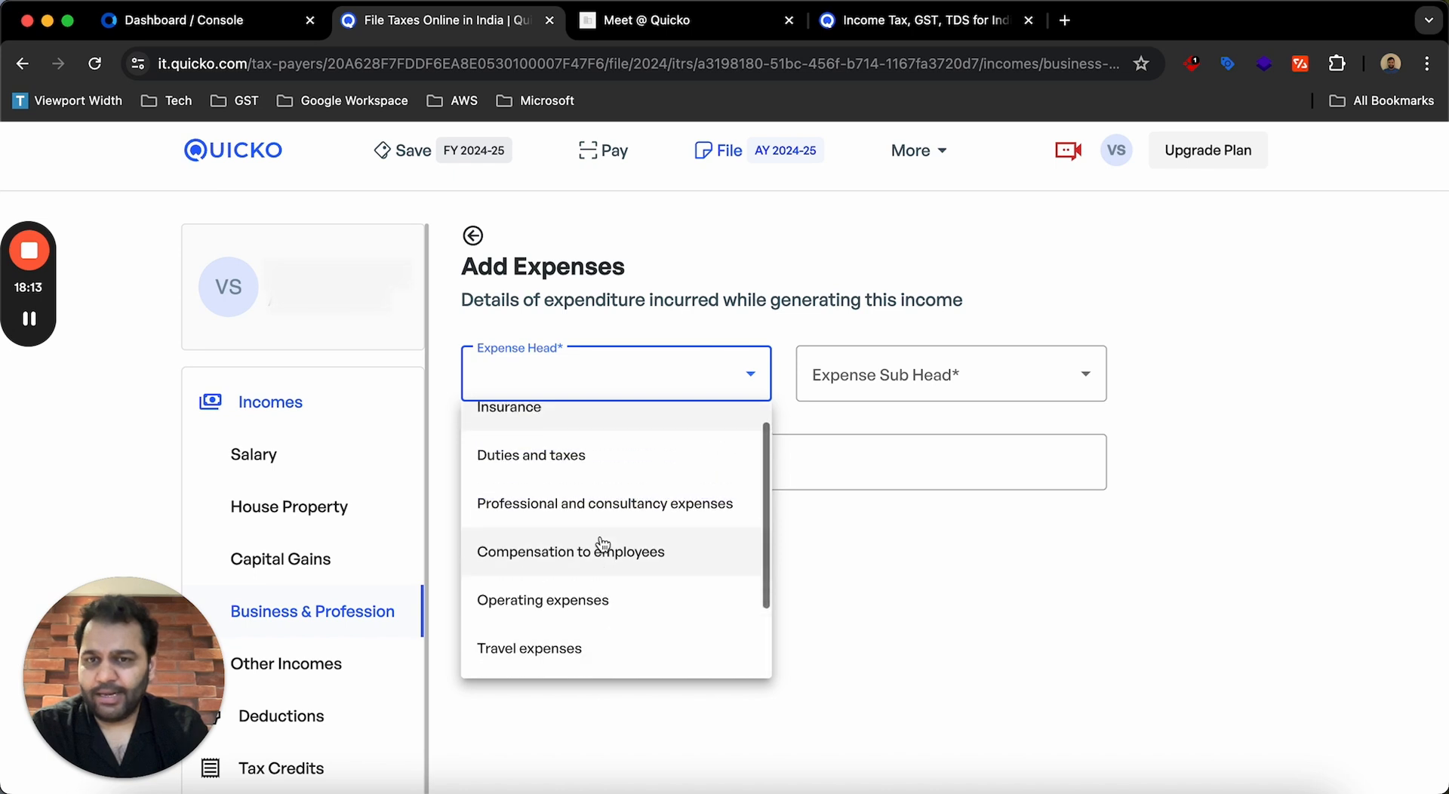
pyautogui.scroll(1, 603, 543)
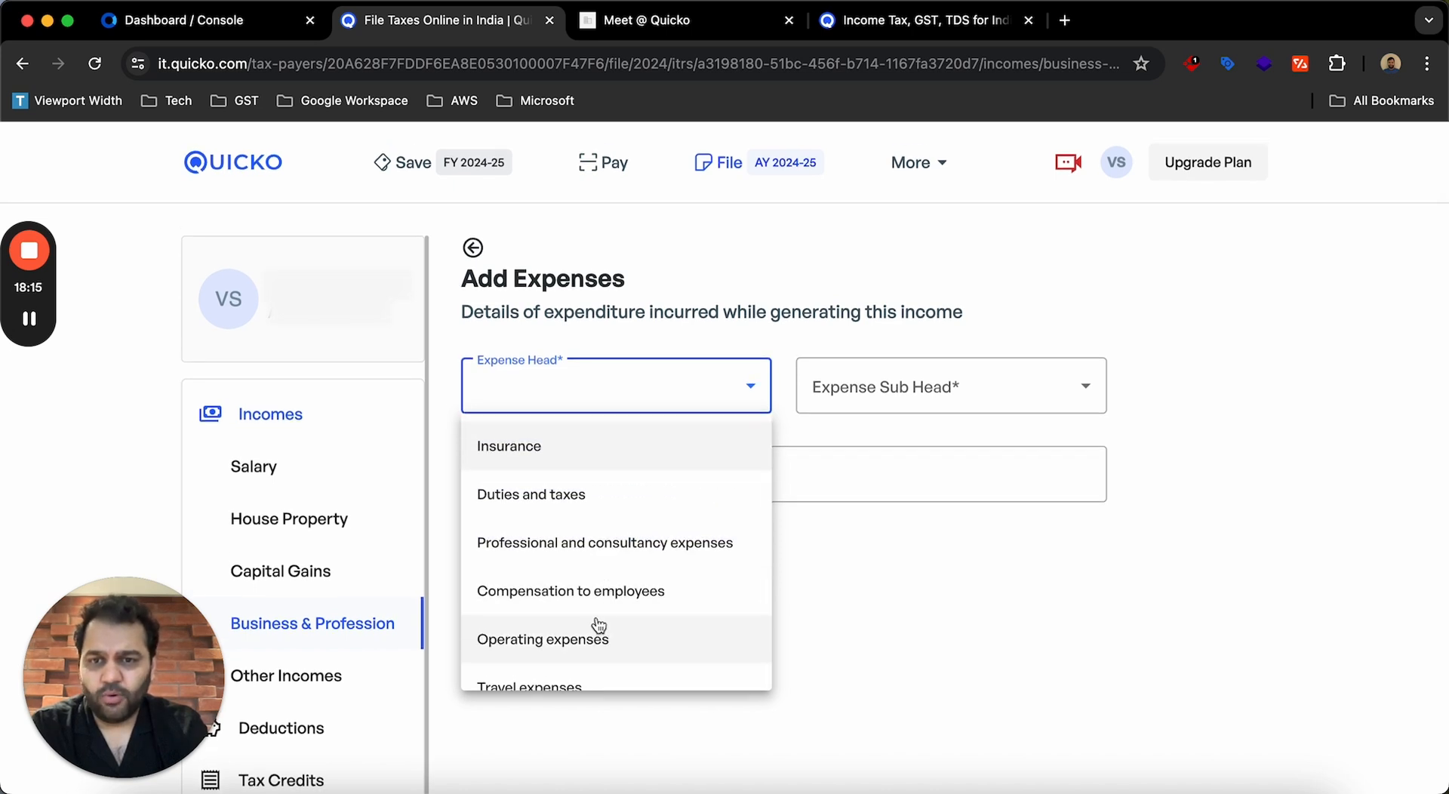
pyautogui.click(580, 638)
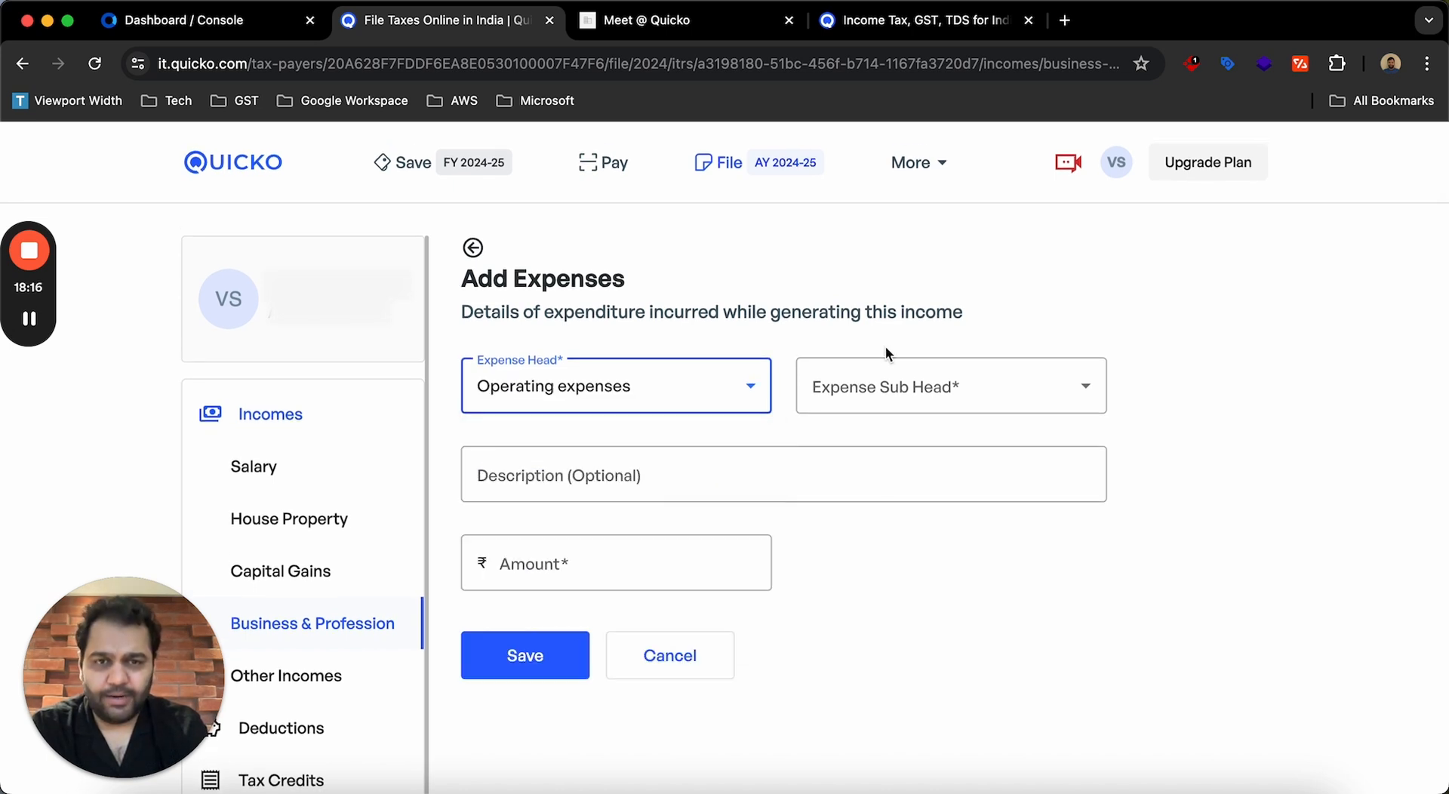
pyautogui.click(853, 394)
pyautogui.scroll(-2, 867, 507)
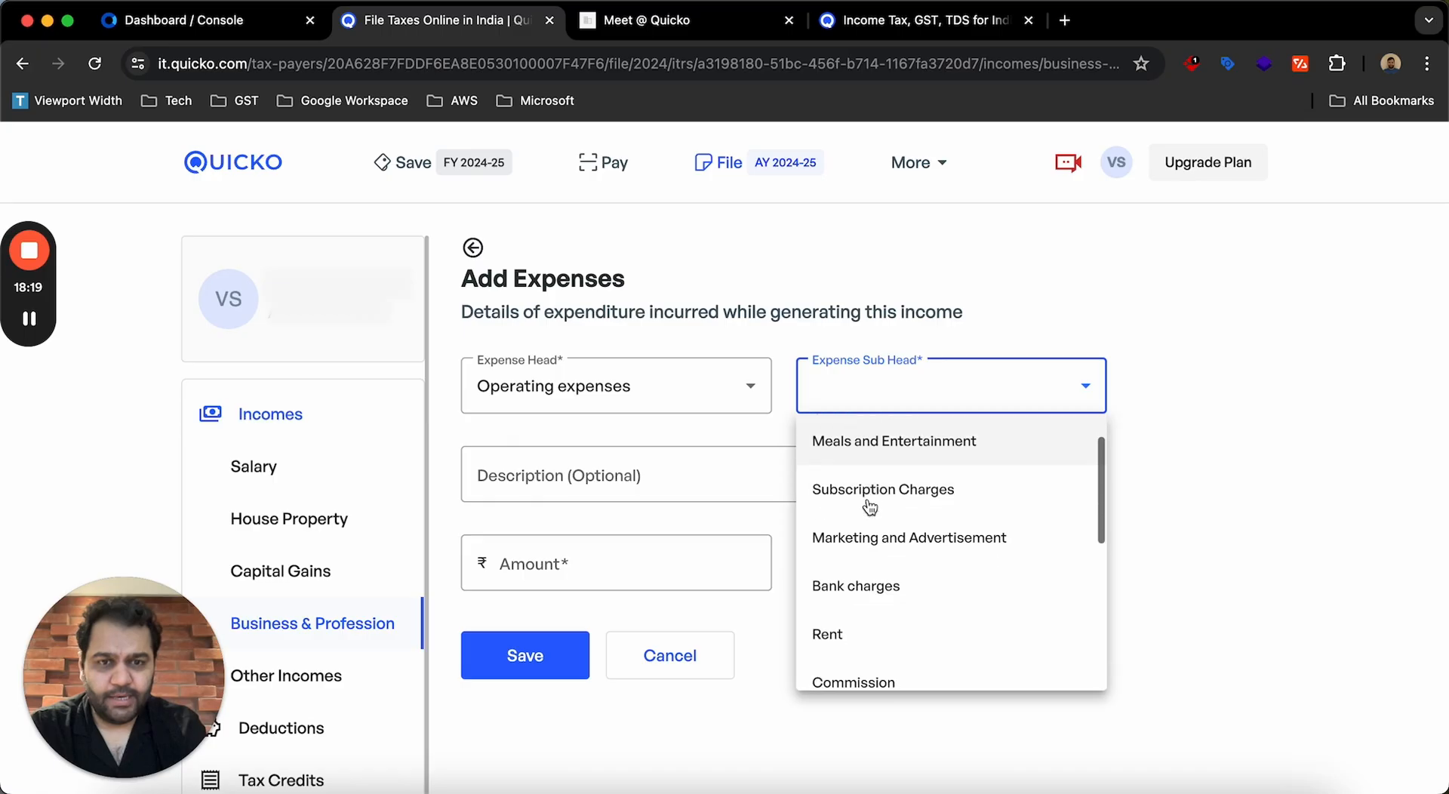
pyautogui.click(853, 637)
# Describe the expense as 'Trading Office Rent' with amount 120000 and save it
pyautogui.click(593, 475)
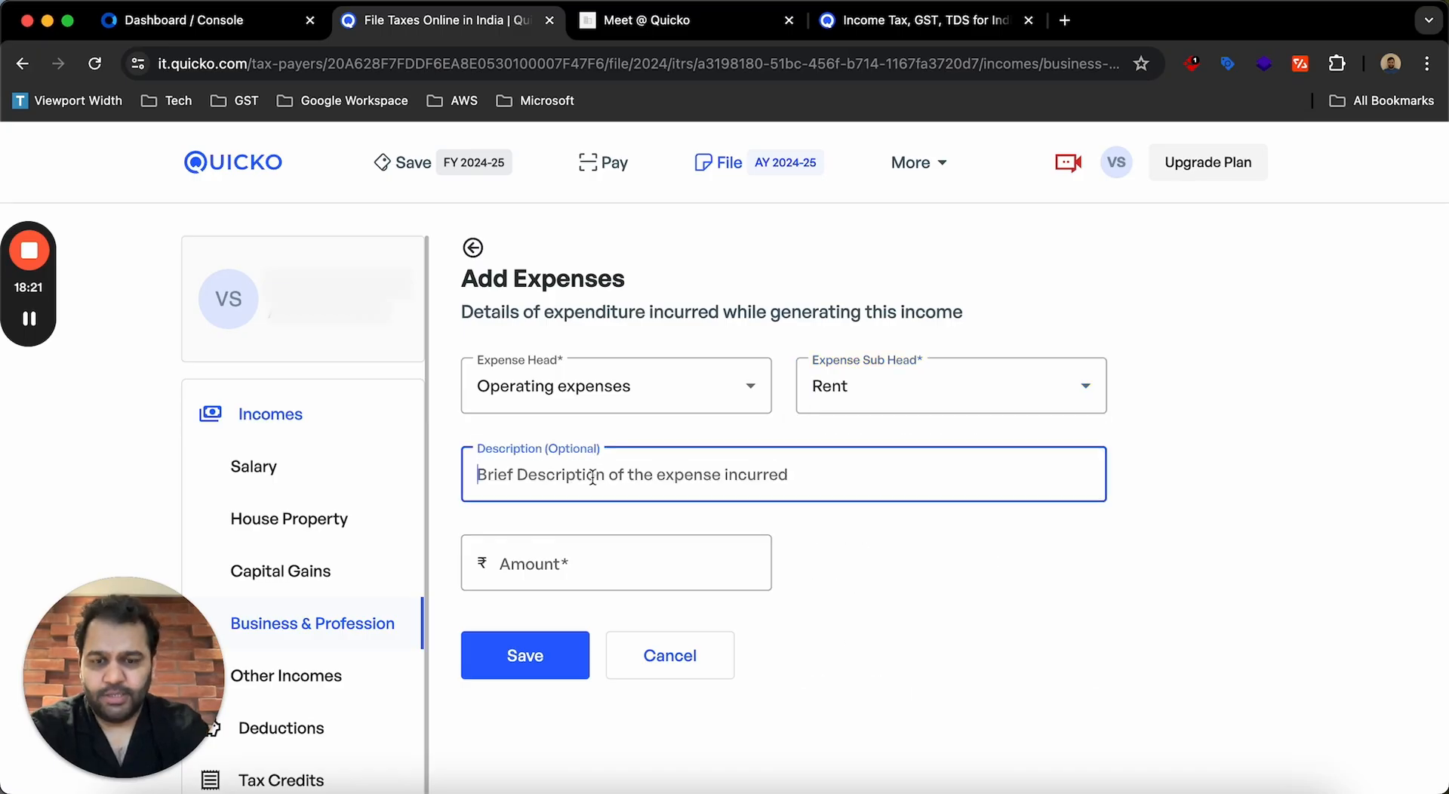
pyautogui.write('Trading ')
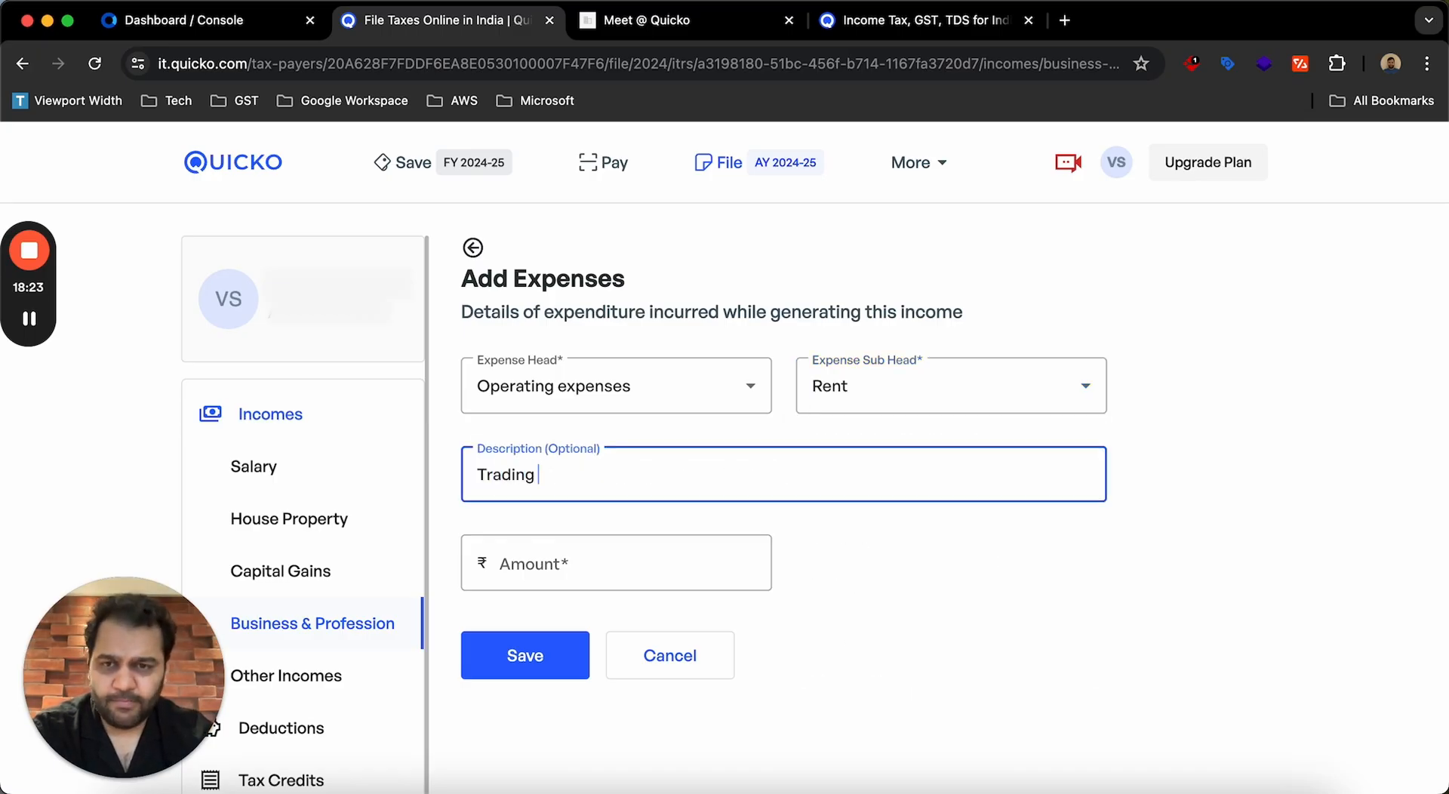
pyautogui.write('Office Rent')
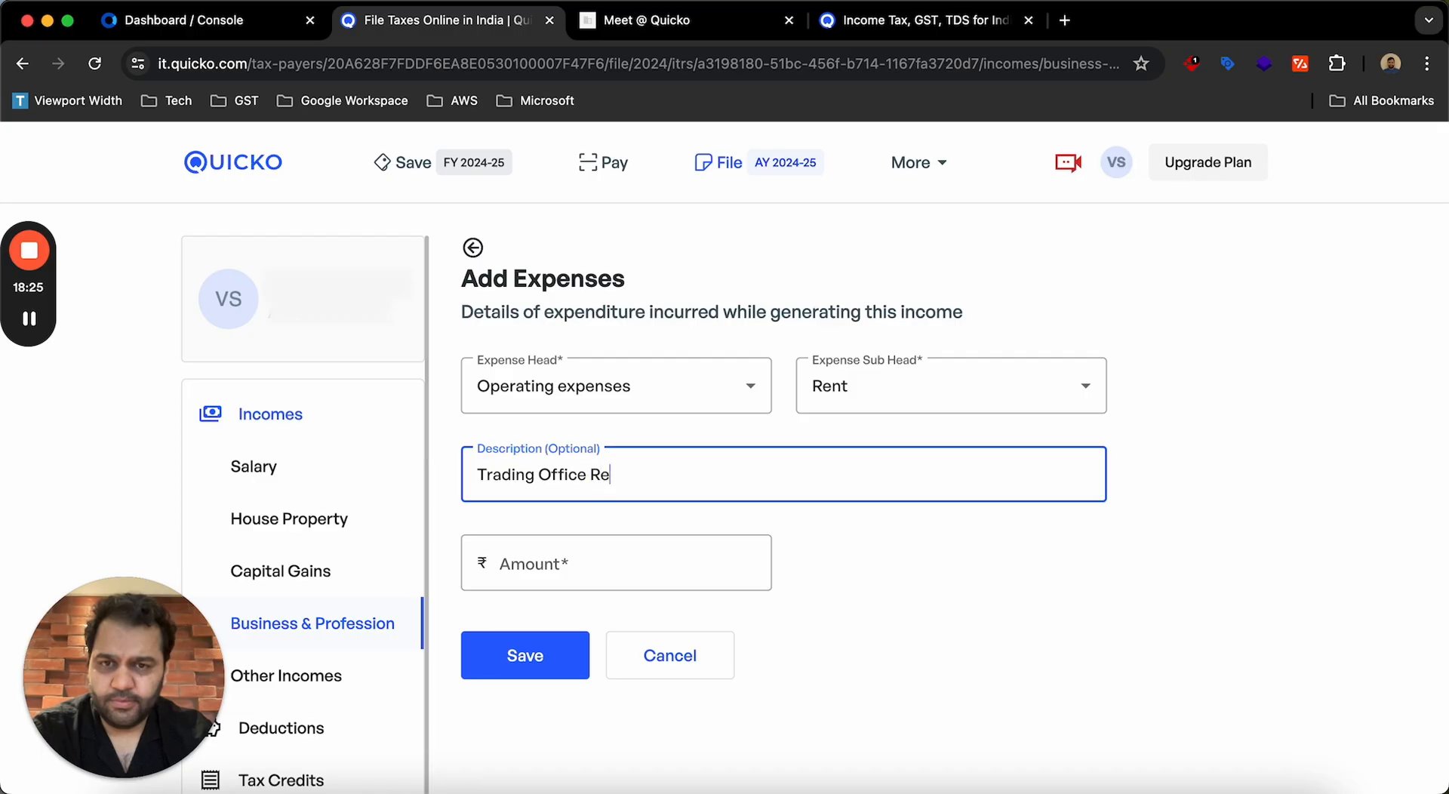
pyautogui.press('Tab')
pyautogui.write('120000')
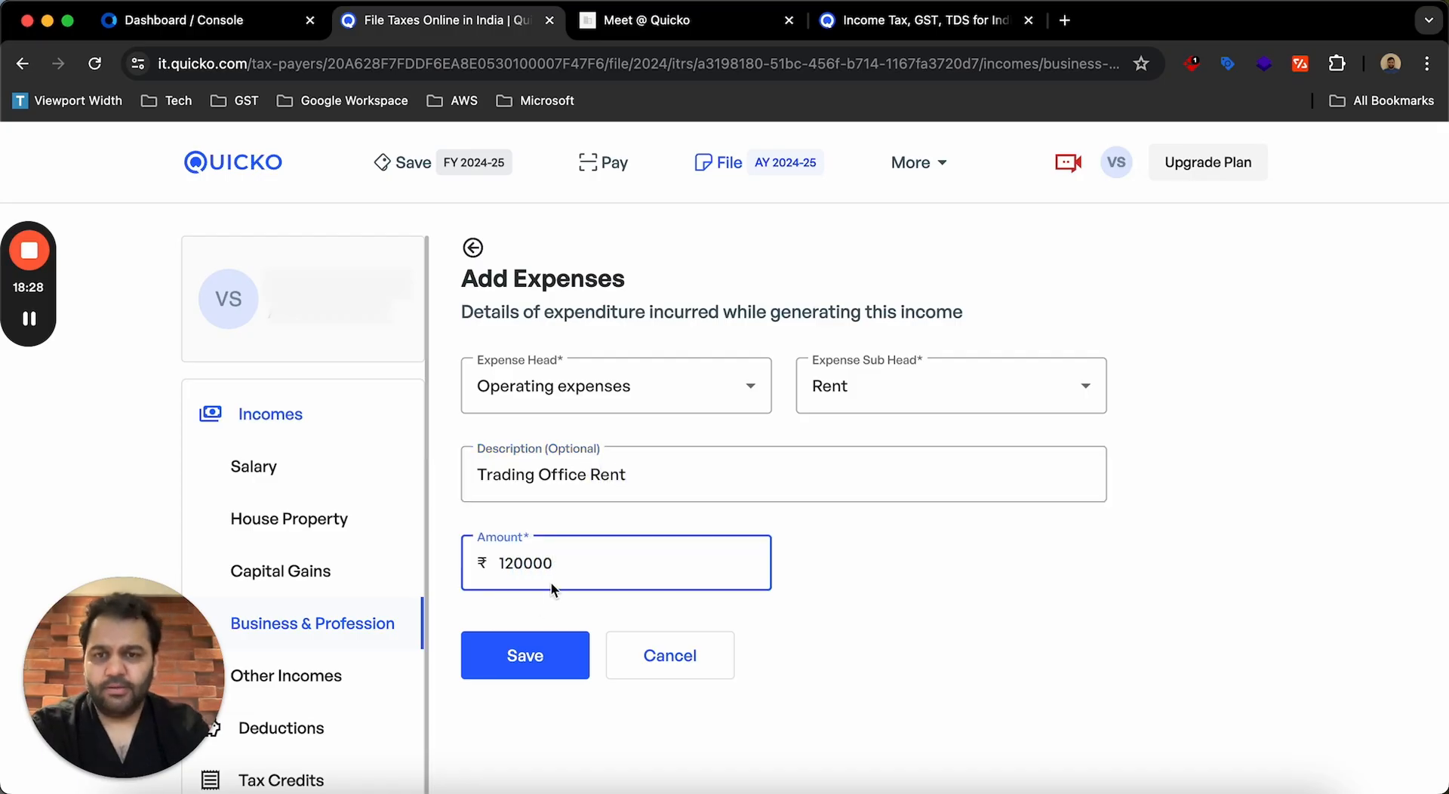
pyautogui.click(522, 655)
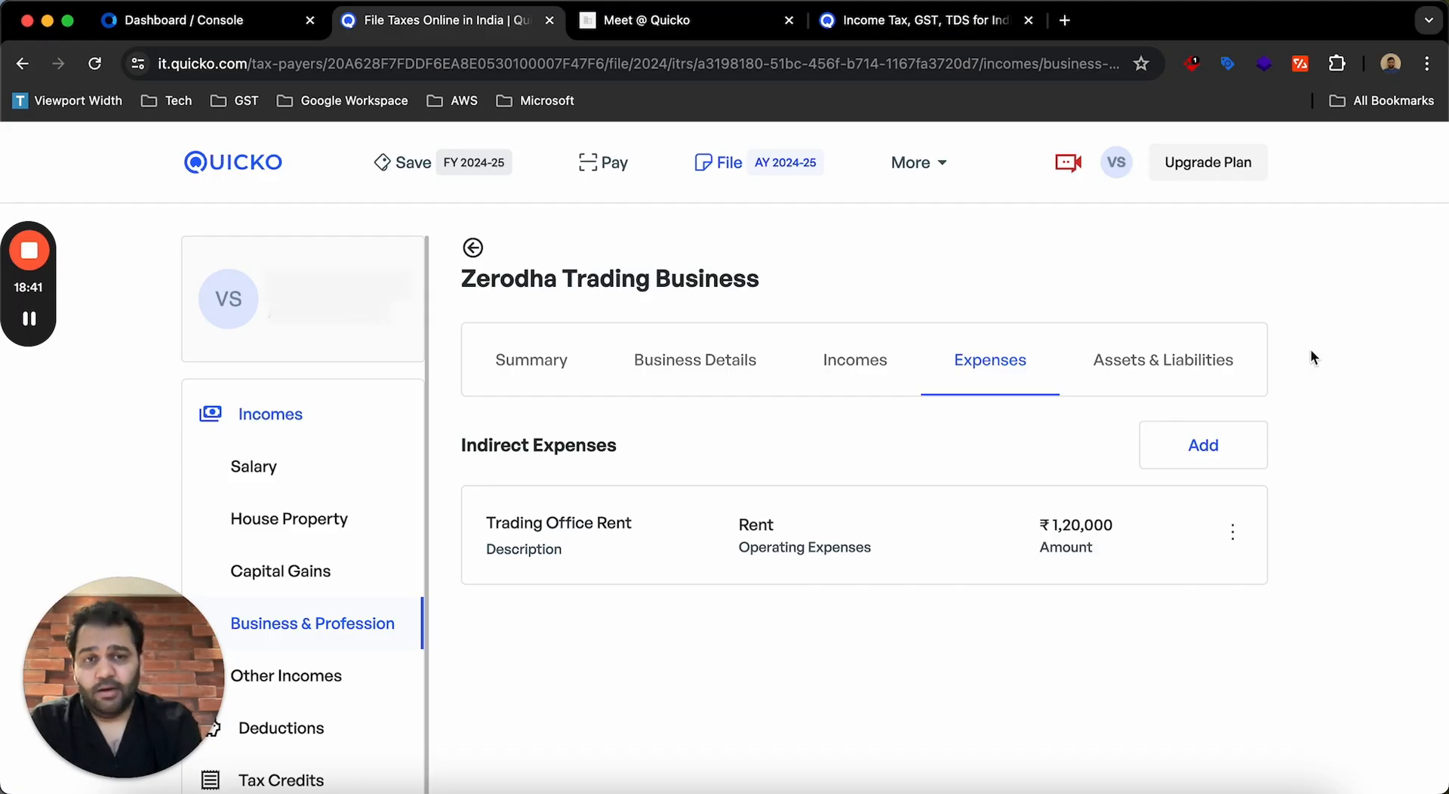
# Go to the Assets & Liabilities section and start adding the trading business's balance sheet
pyautogui.click(1177, 362)
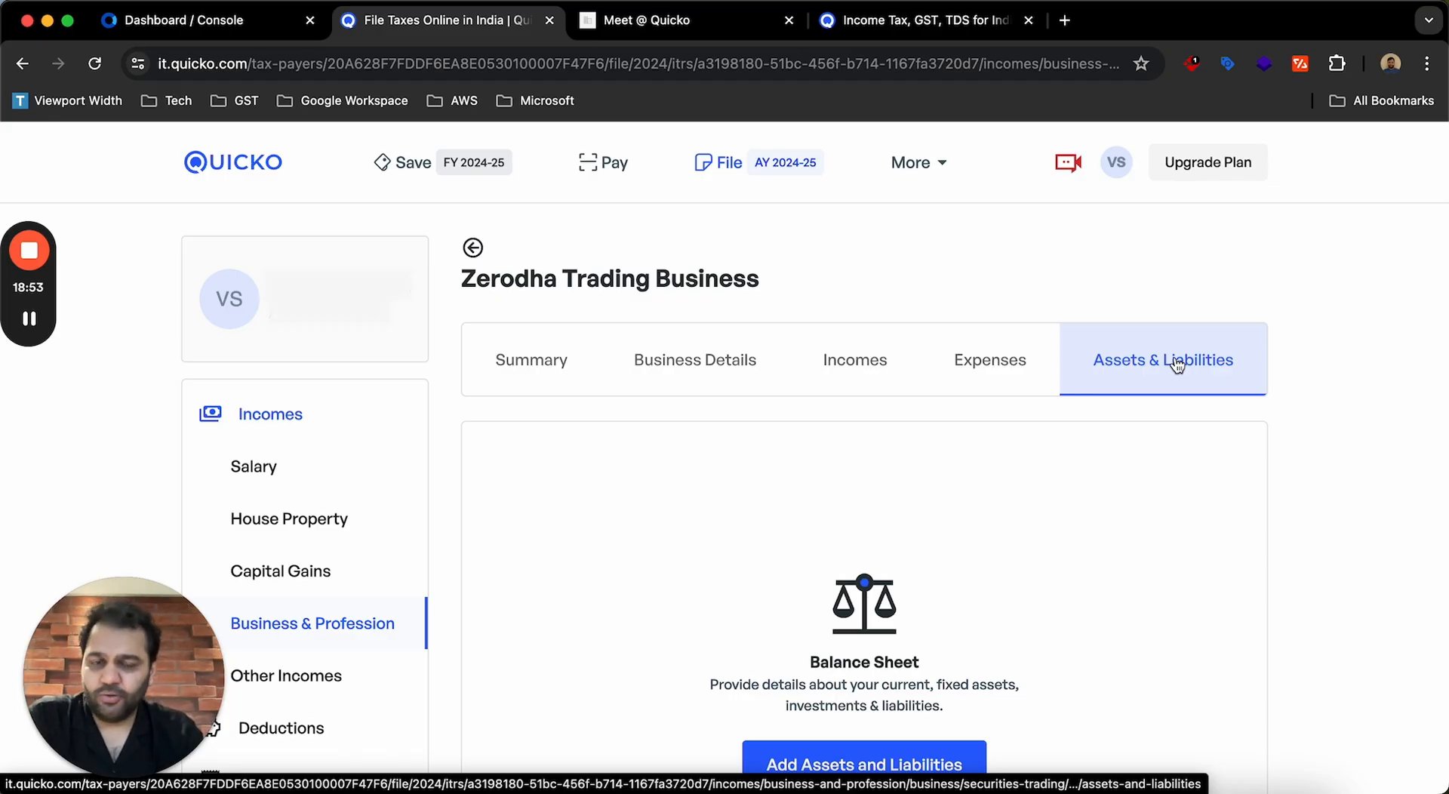
pyautogui.scroll(-2, 982, 612)
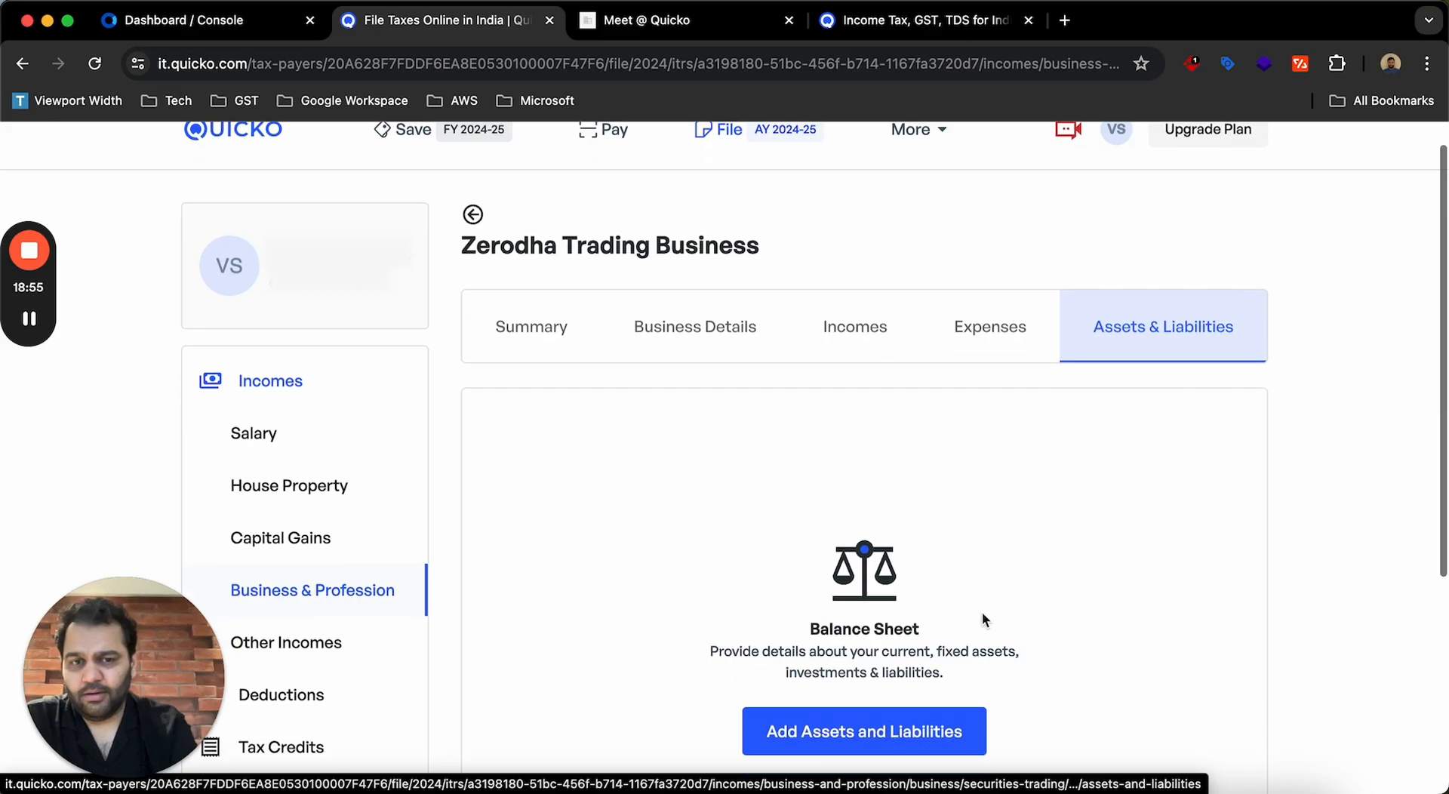
pyautogui.click(865, 690)
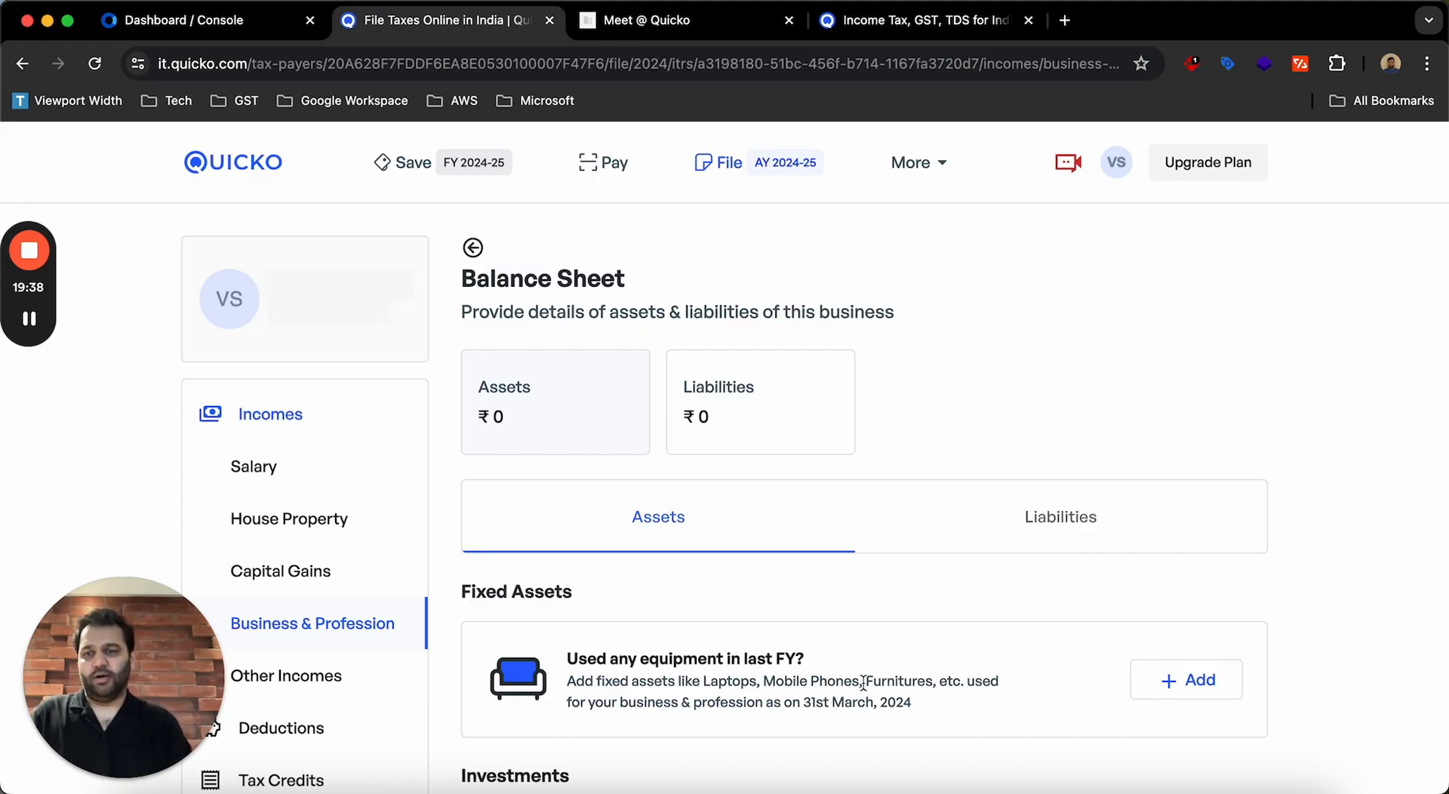
# Add a fixed asset 'Laptop' of type Laptop & computer with purchase value 120000
pyautogui.click(1208, 687)
pyautogui.click(608, 428)
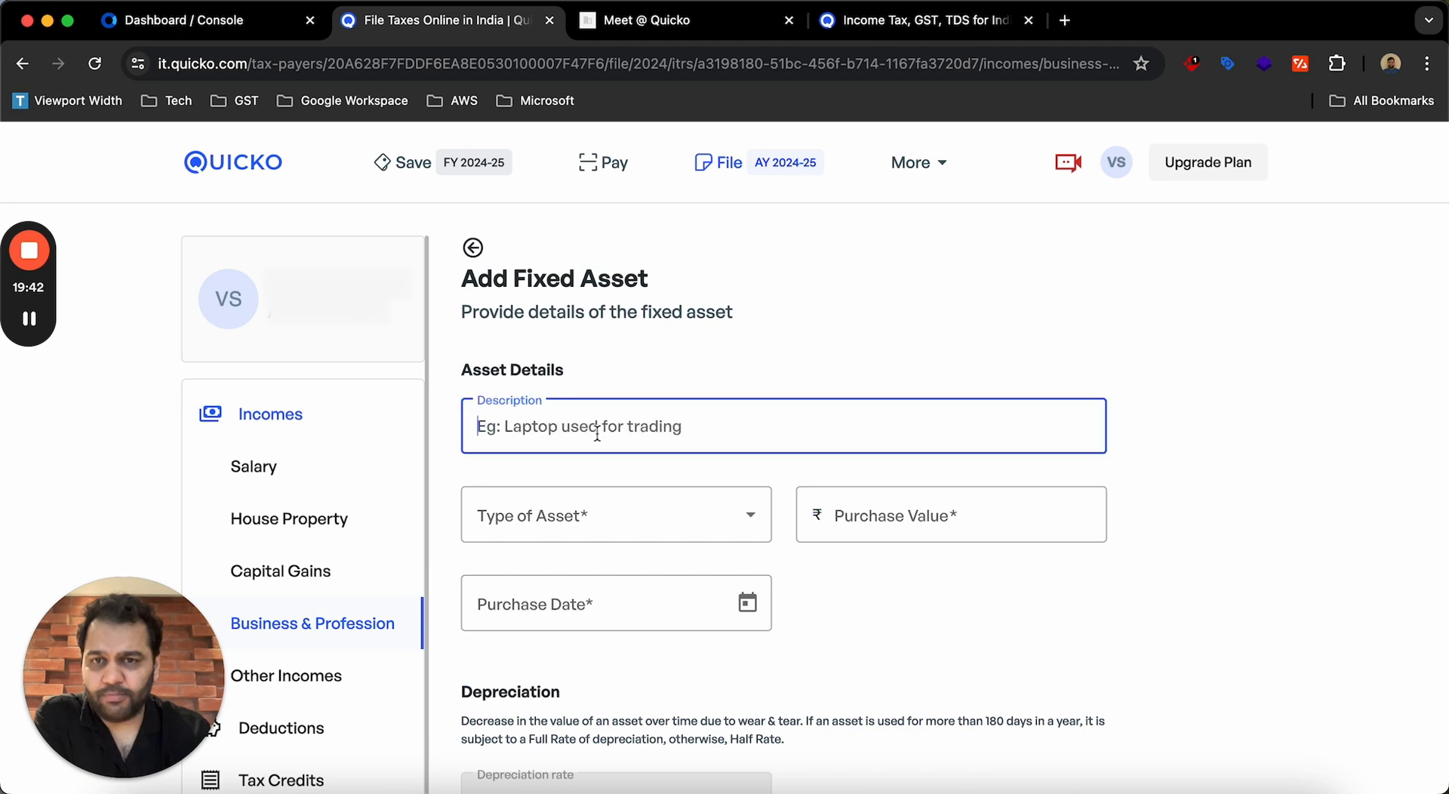
pyautogui.write('Laptop')
pyautogui.press('Tab')
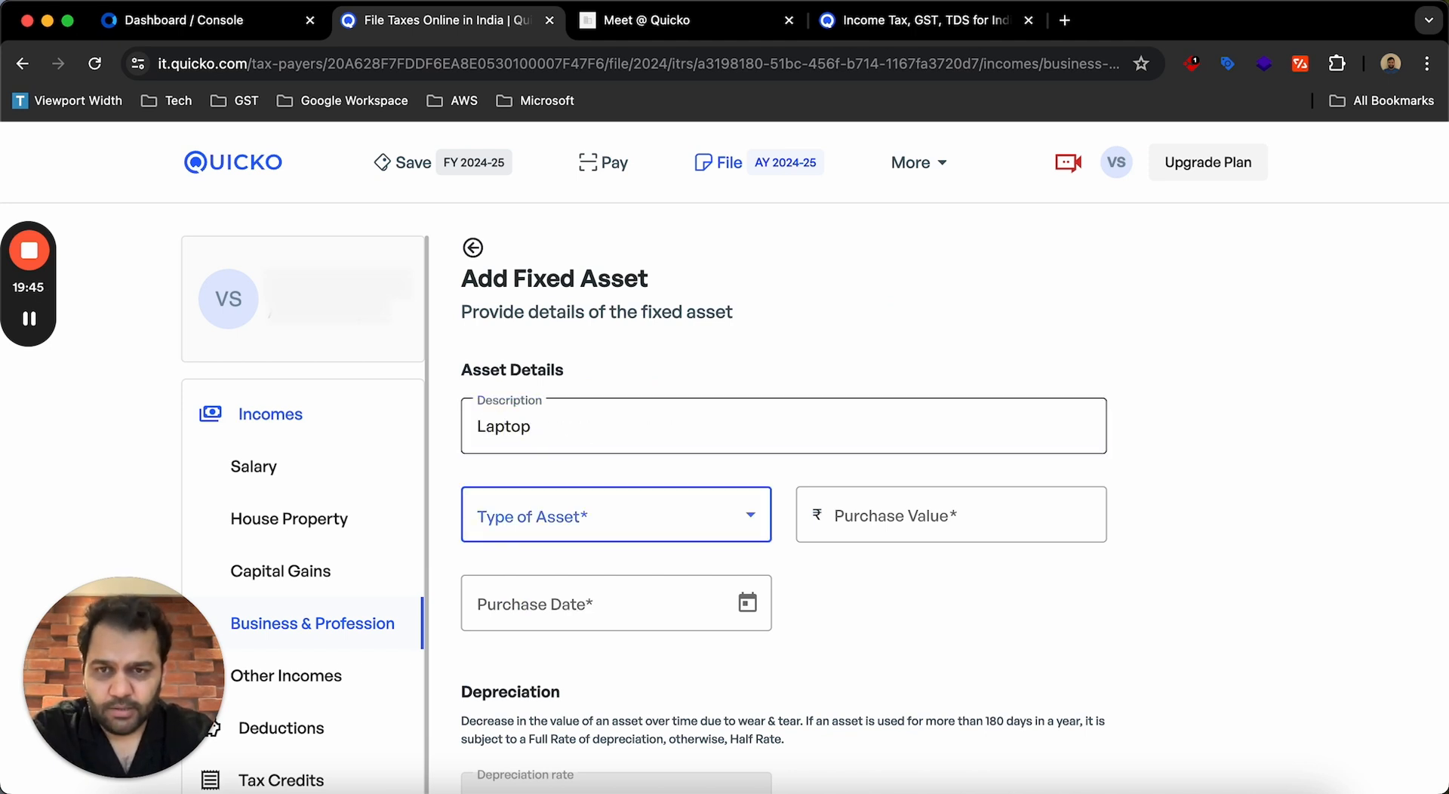
pyautogui.click(561, 541)
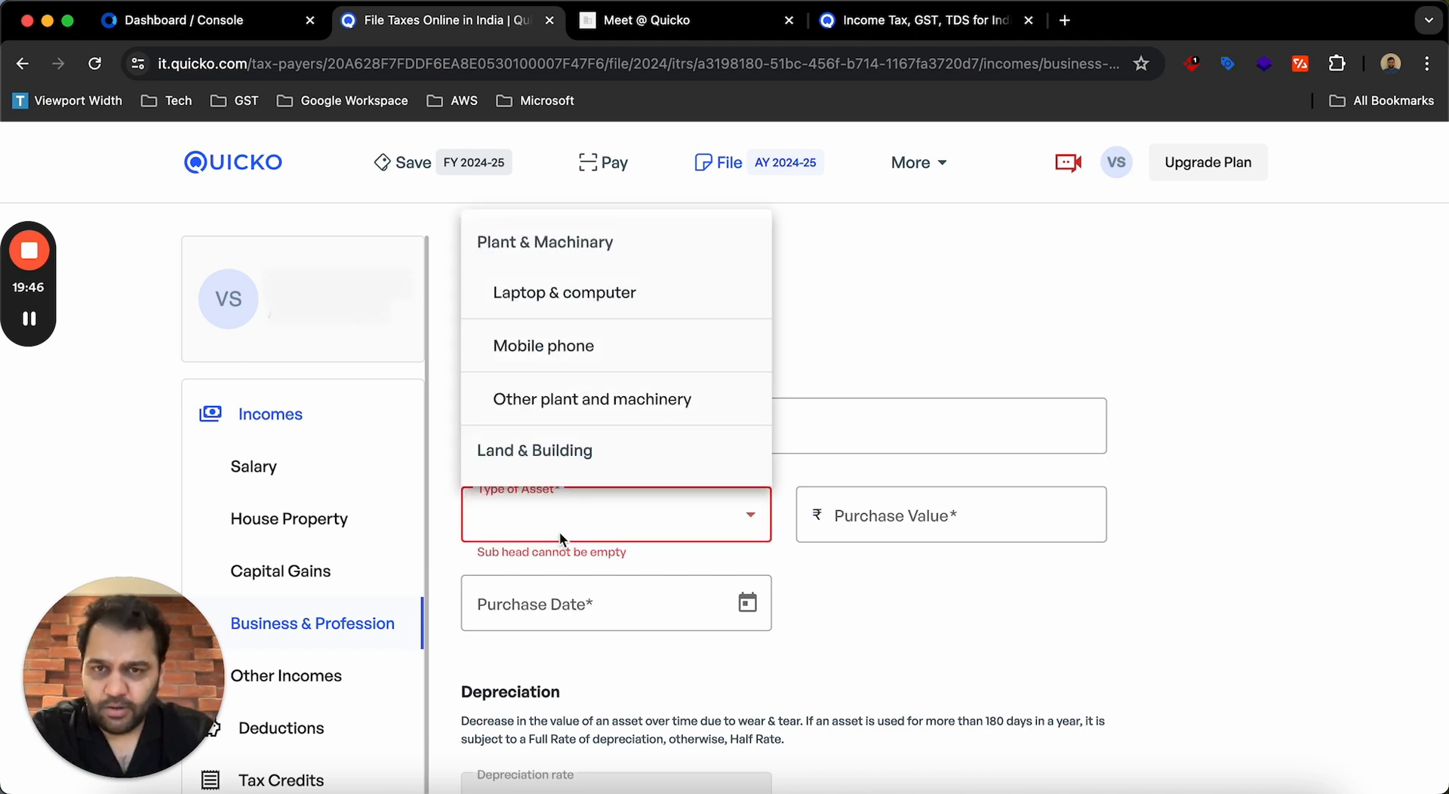
pyautogui.click(579, 306)
pyautogui.click(881, 518)
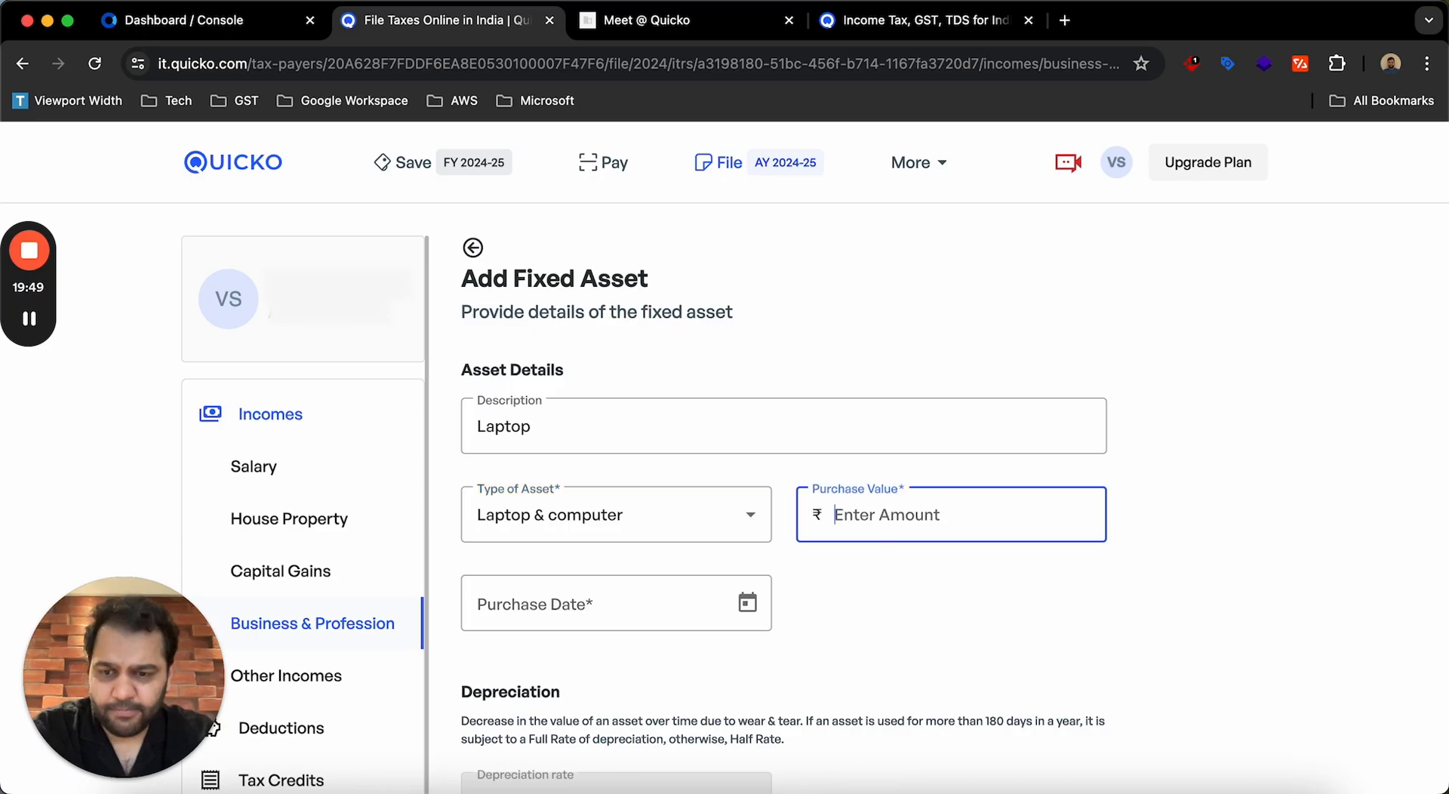
pyautogui.write('120000')
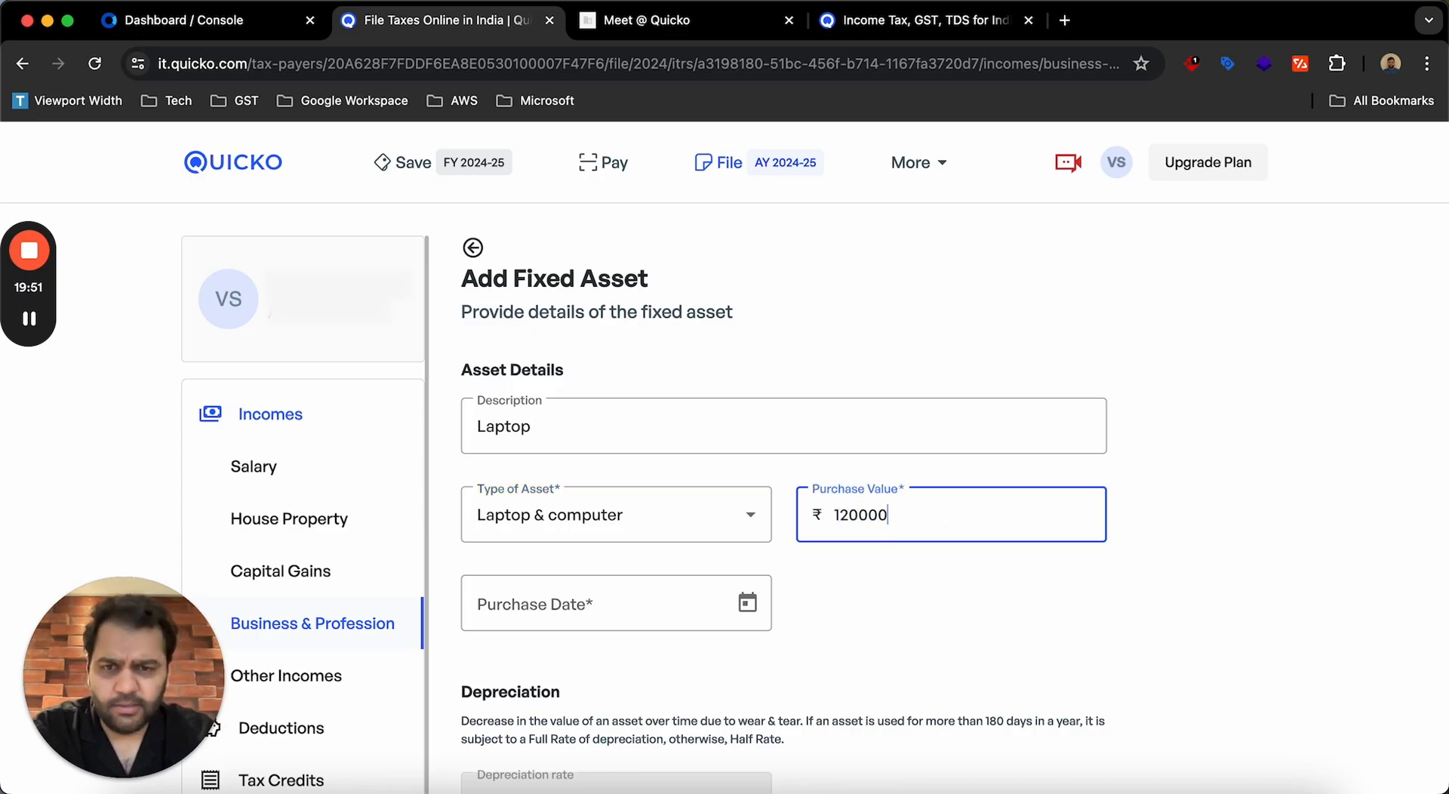
# Set the Laptop's purchase date to 07/07/2021
pyautogui.click(590, 613)
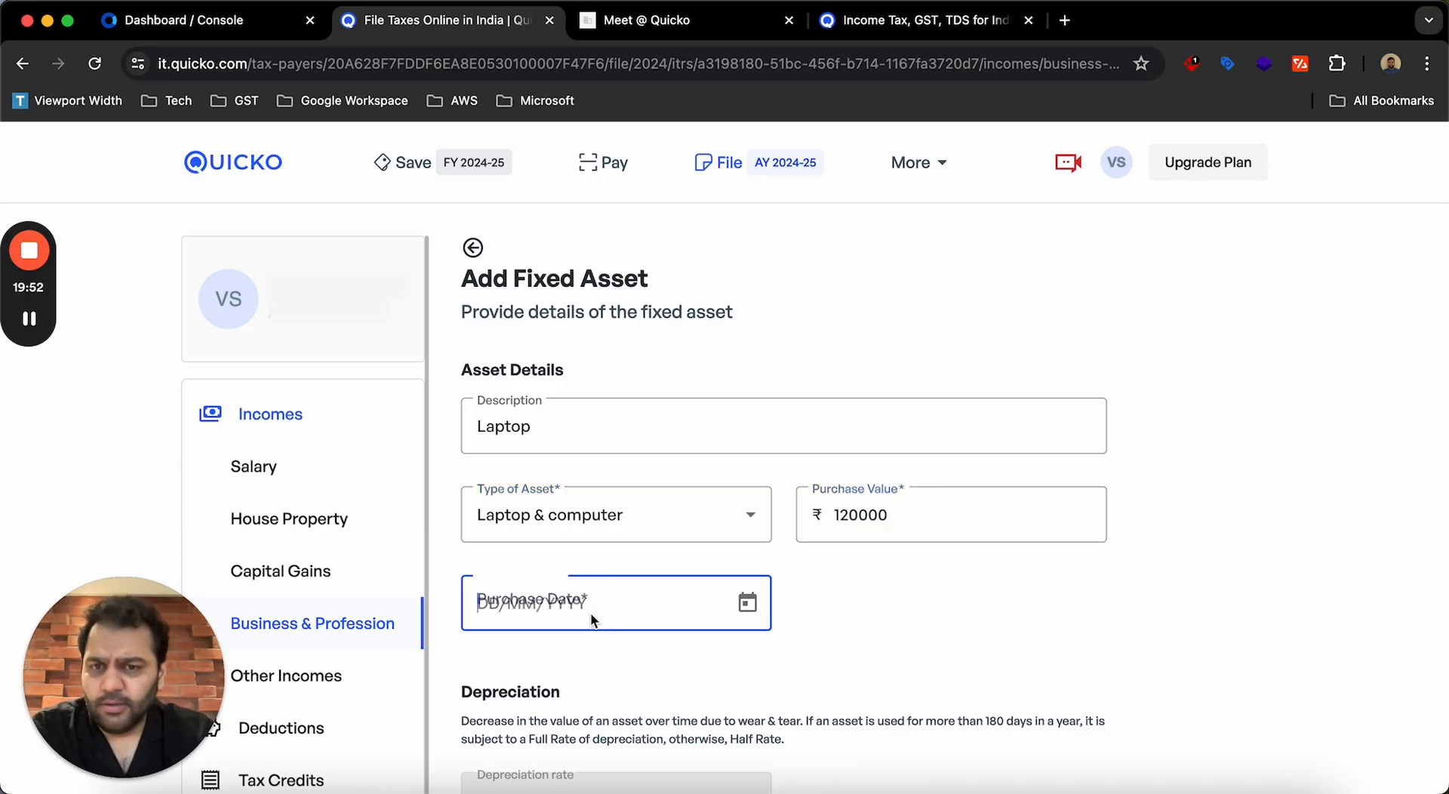
pyautogui.click(748, 602)
pyautogui.click(537, 260)
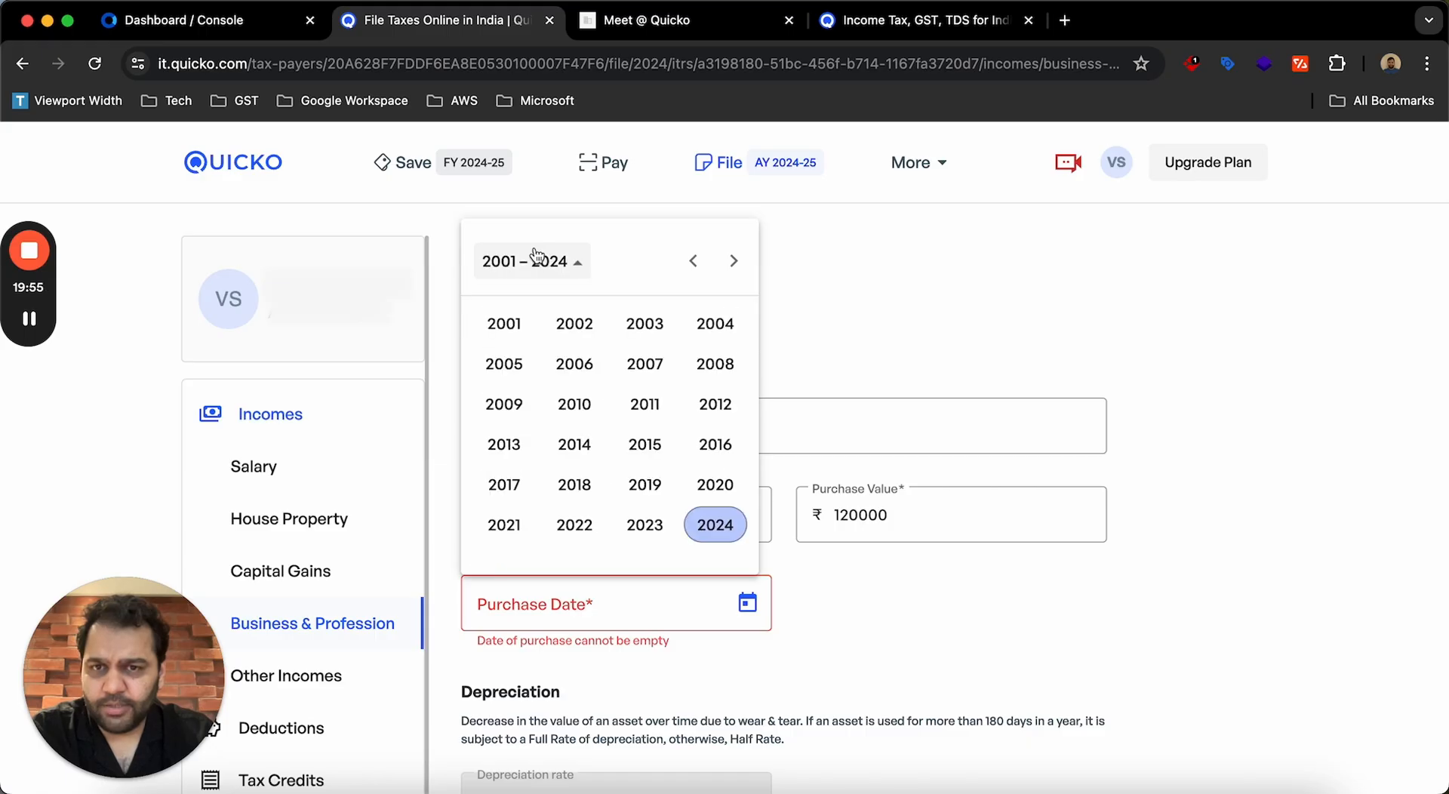
pyautogui.click(504, 524)
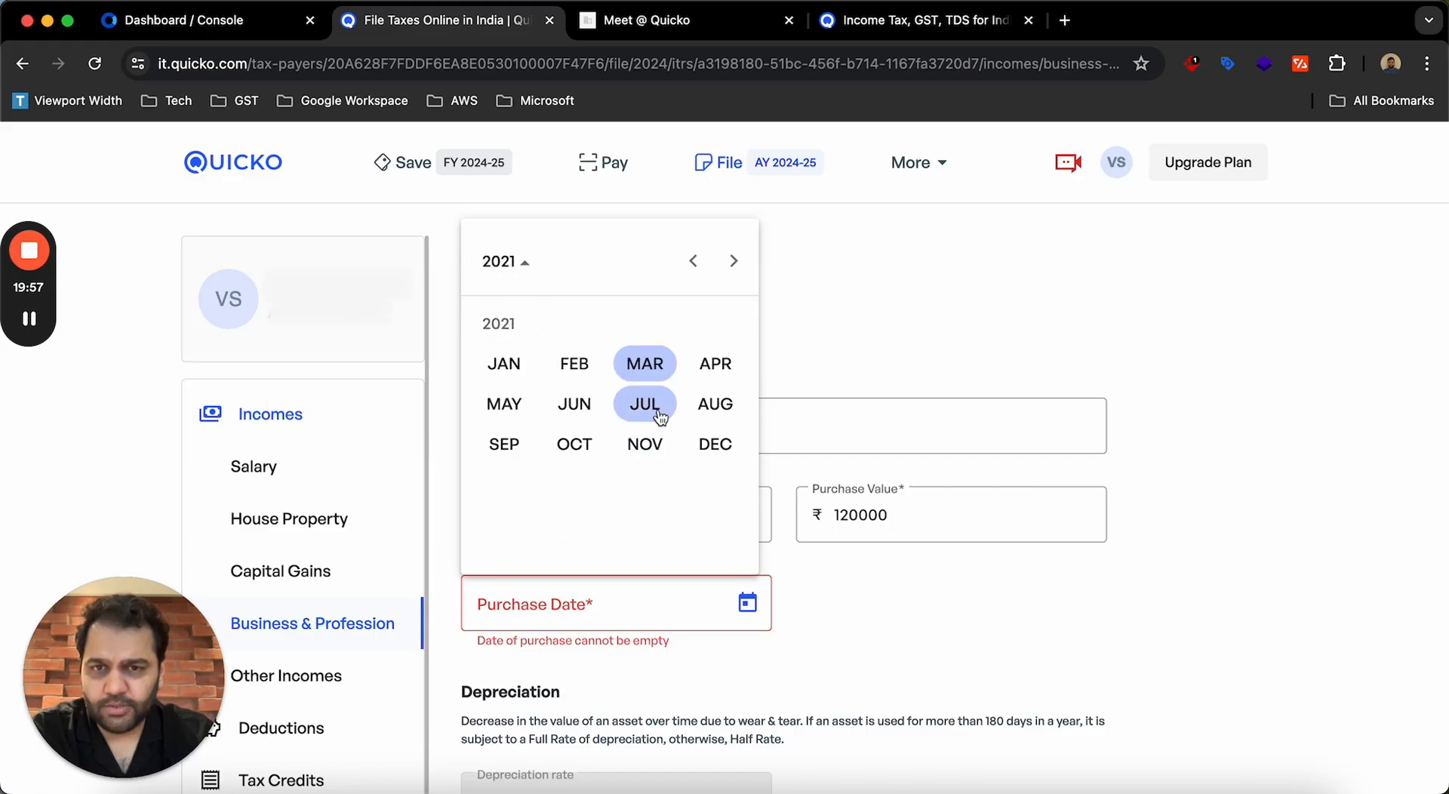
pyautogui.click(645, 404)
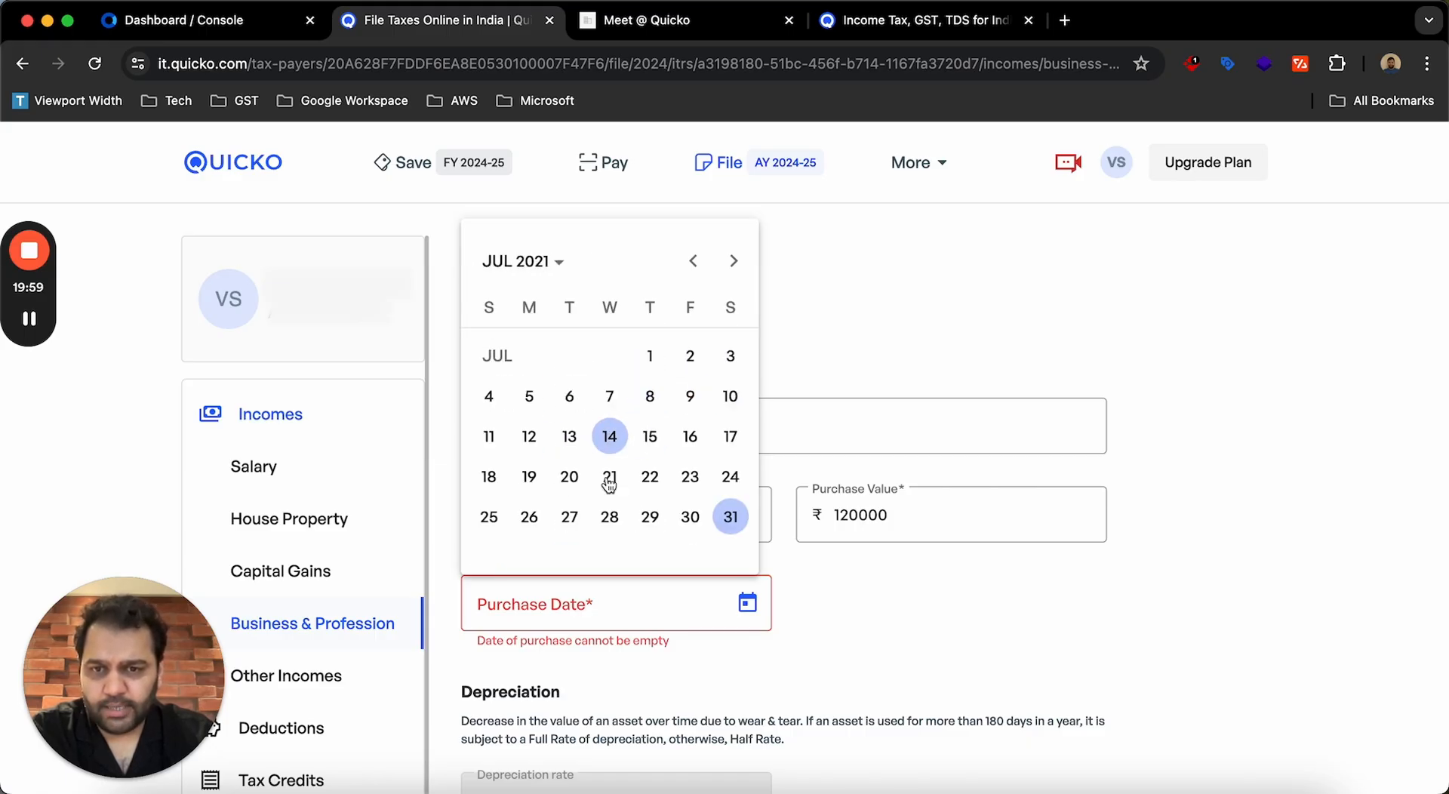
pyautogui.click(609, 398)
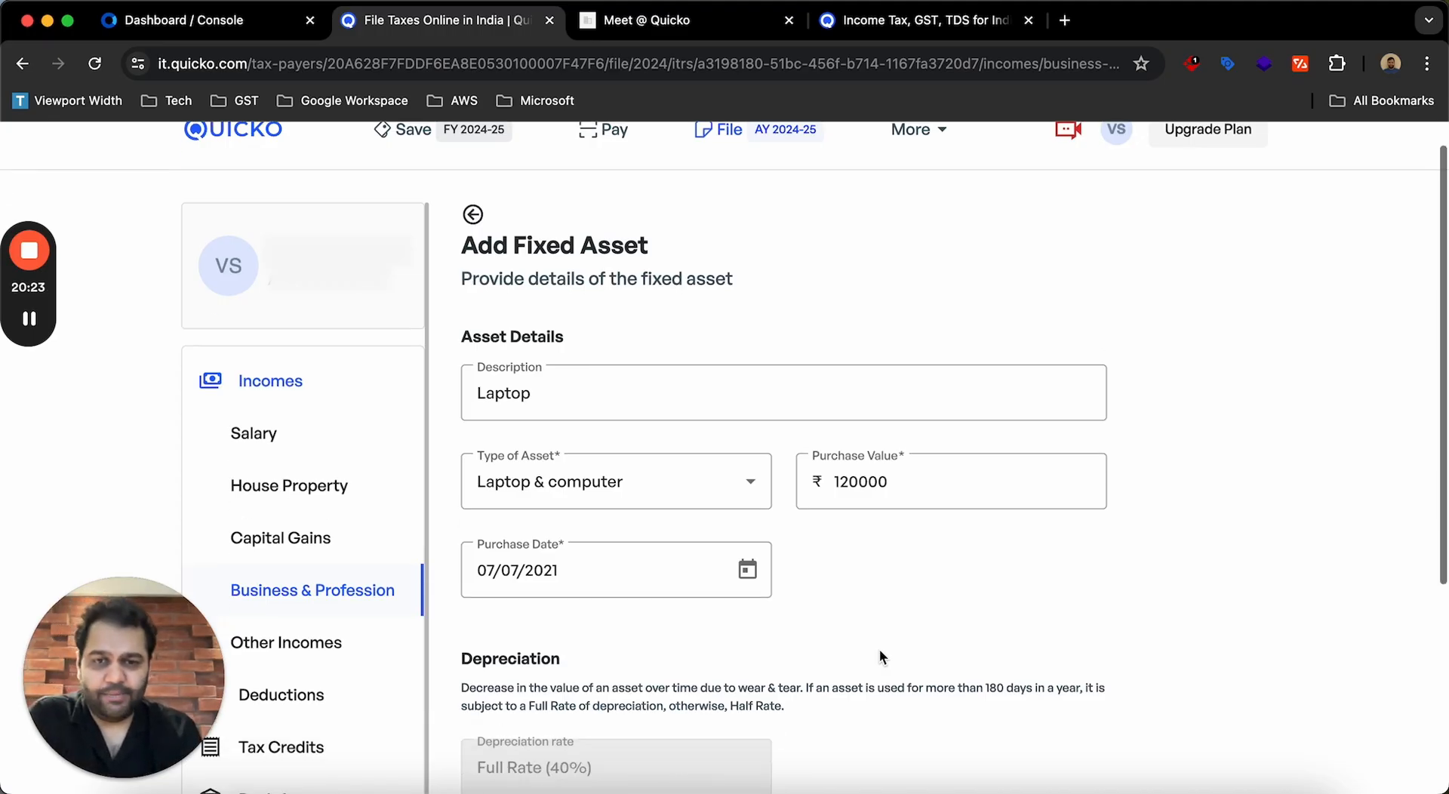
pyautogui.scroll(-5, 880, 651)
# Save the Laptop asset and record a bank balance of 250000 under current assets
pyautogui.click(508, 568)
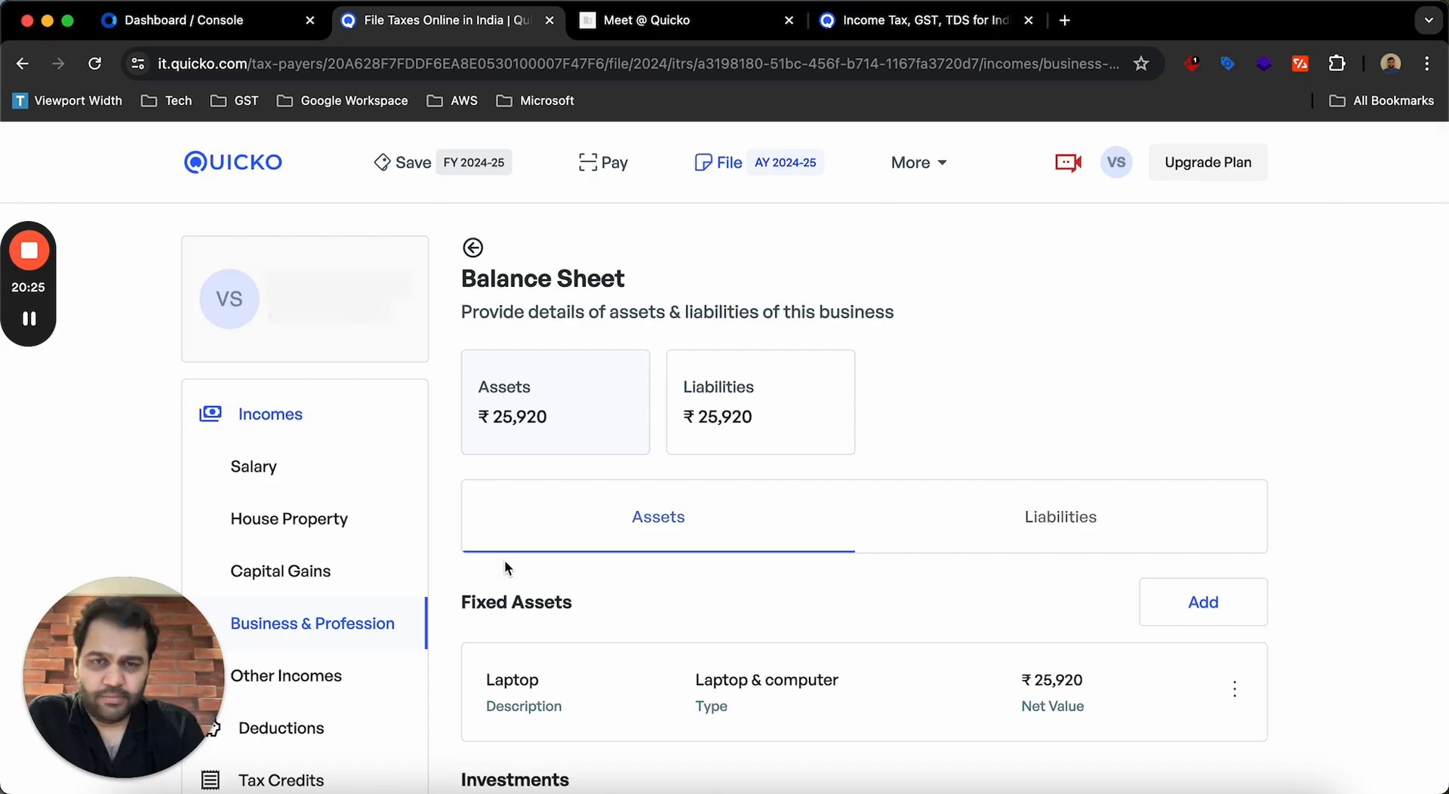
pyautogui.scroll(-5, 504, 559)
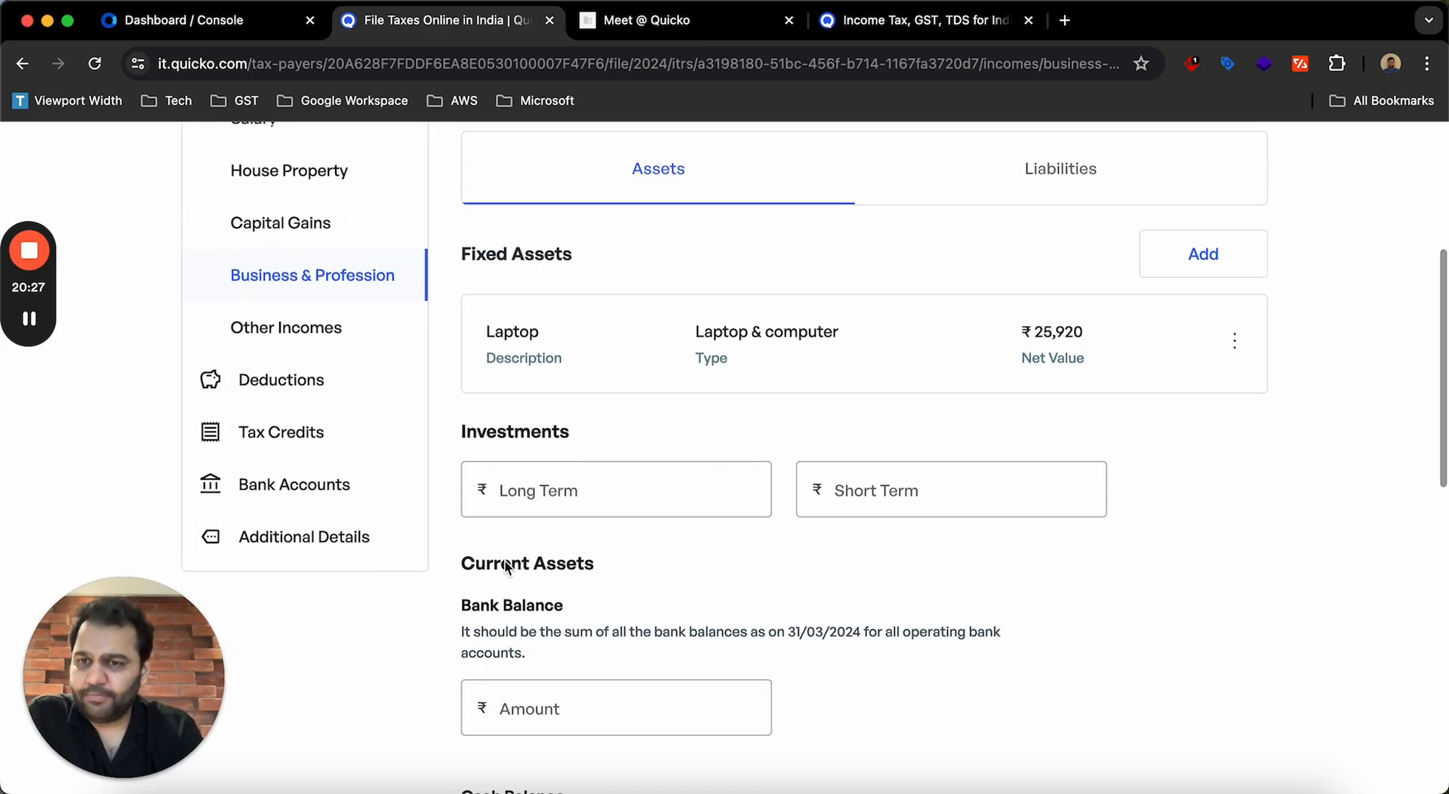
pyautogui.scroll(-2, 630, 574)
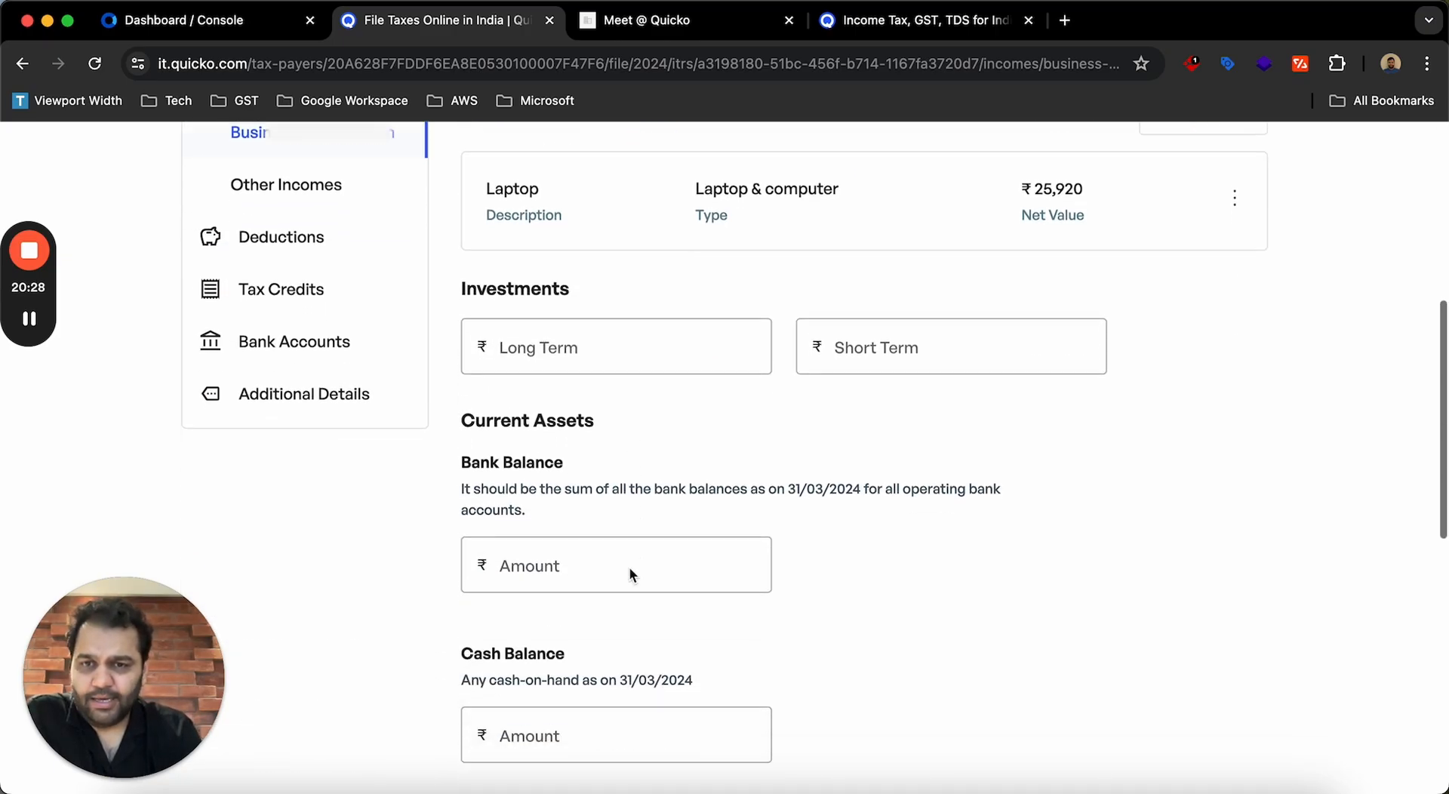
pyautogui.click(559, 559)
pyautogui.write('2')
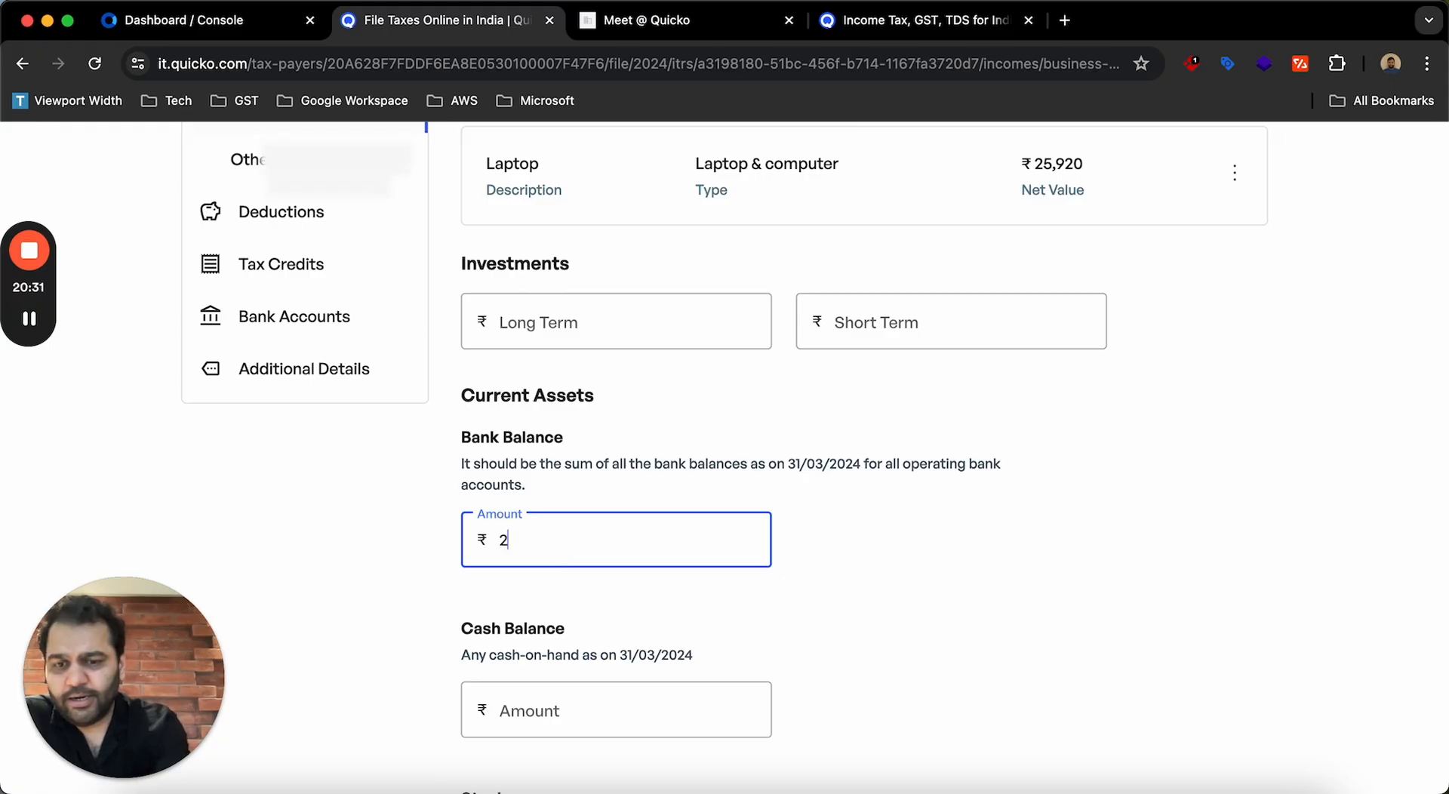
pyautogui.write('50000')
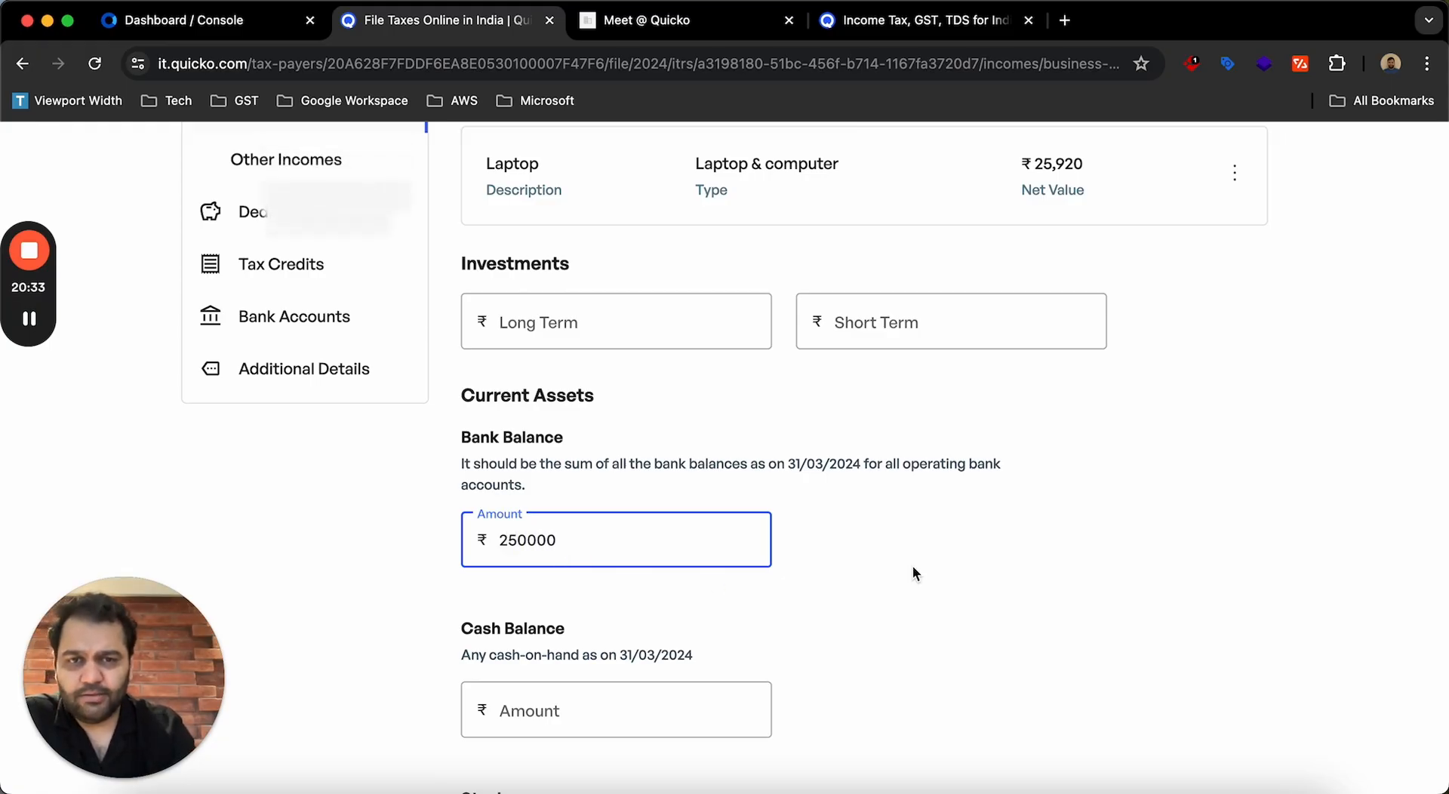
pyautogui.click(914, 572)
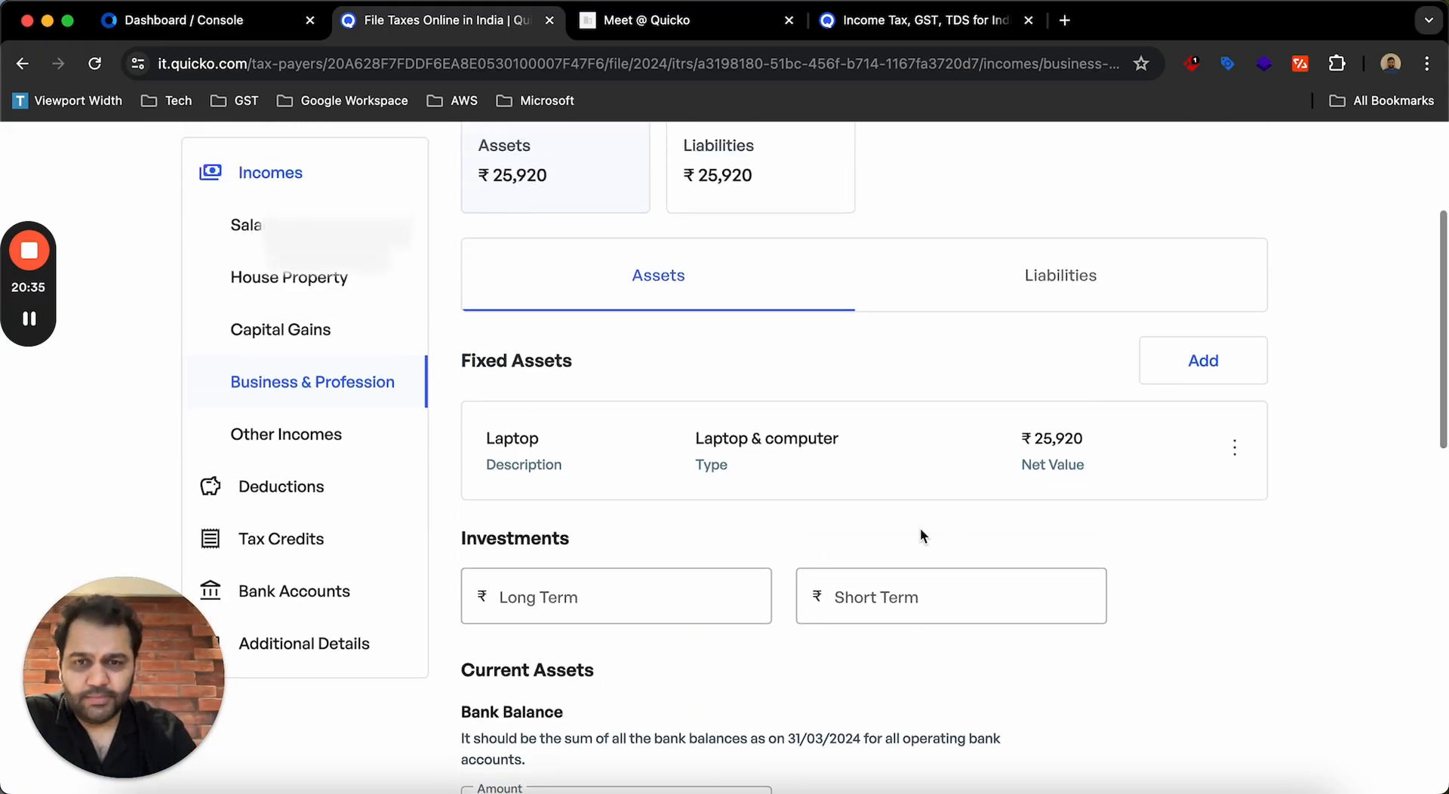
pyautogui.scroll(-5, 921, 536)
pyautogui.scroll(-8, 493, 688)
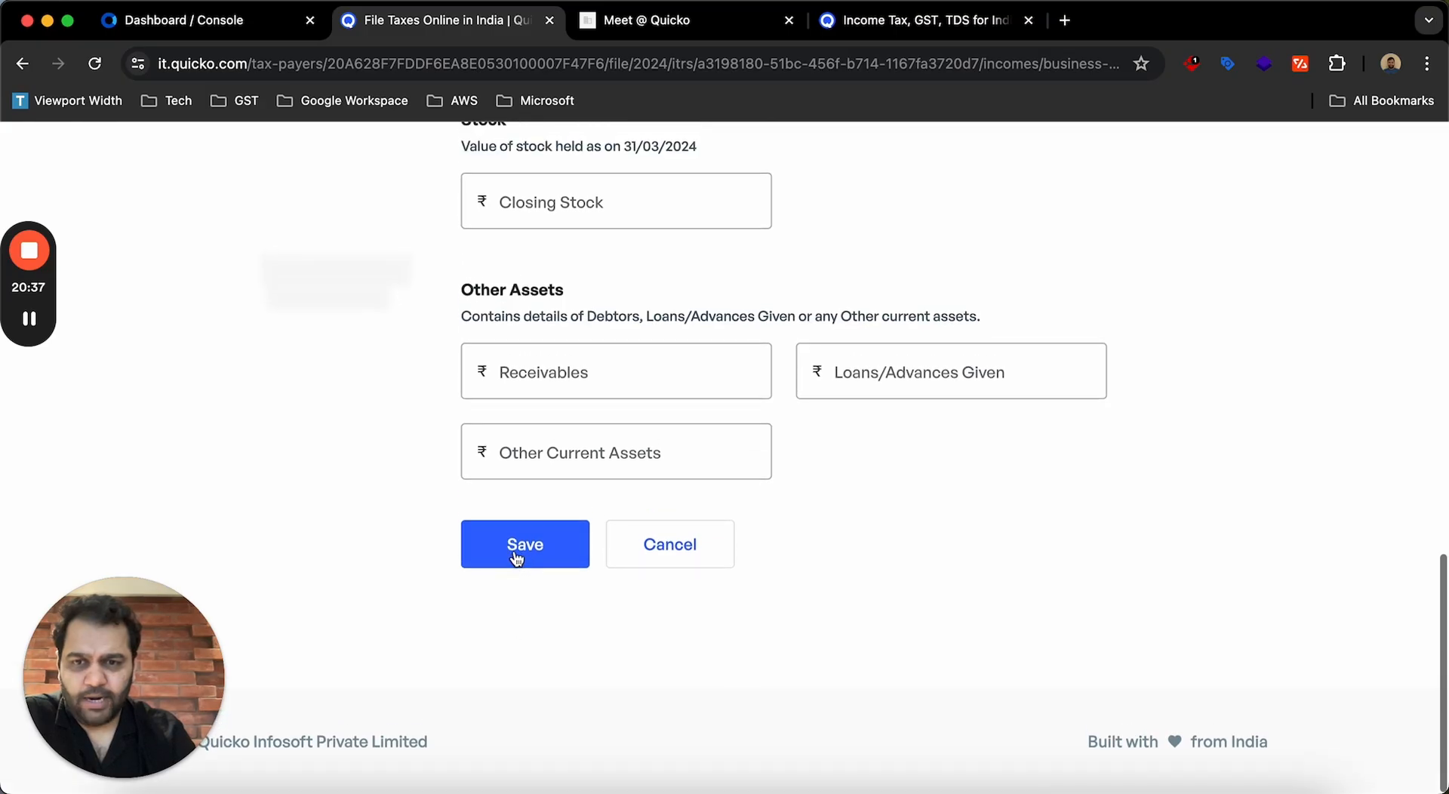
pyautogui.click(519, 548)
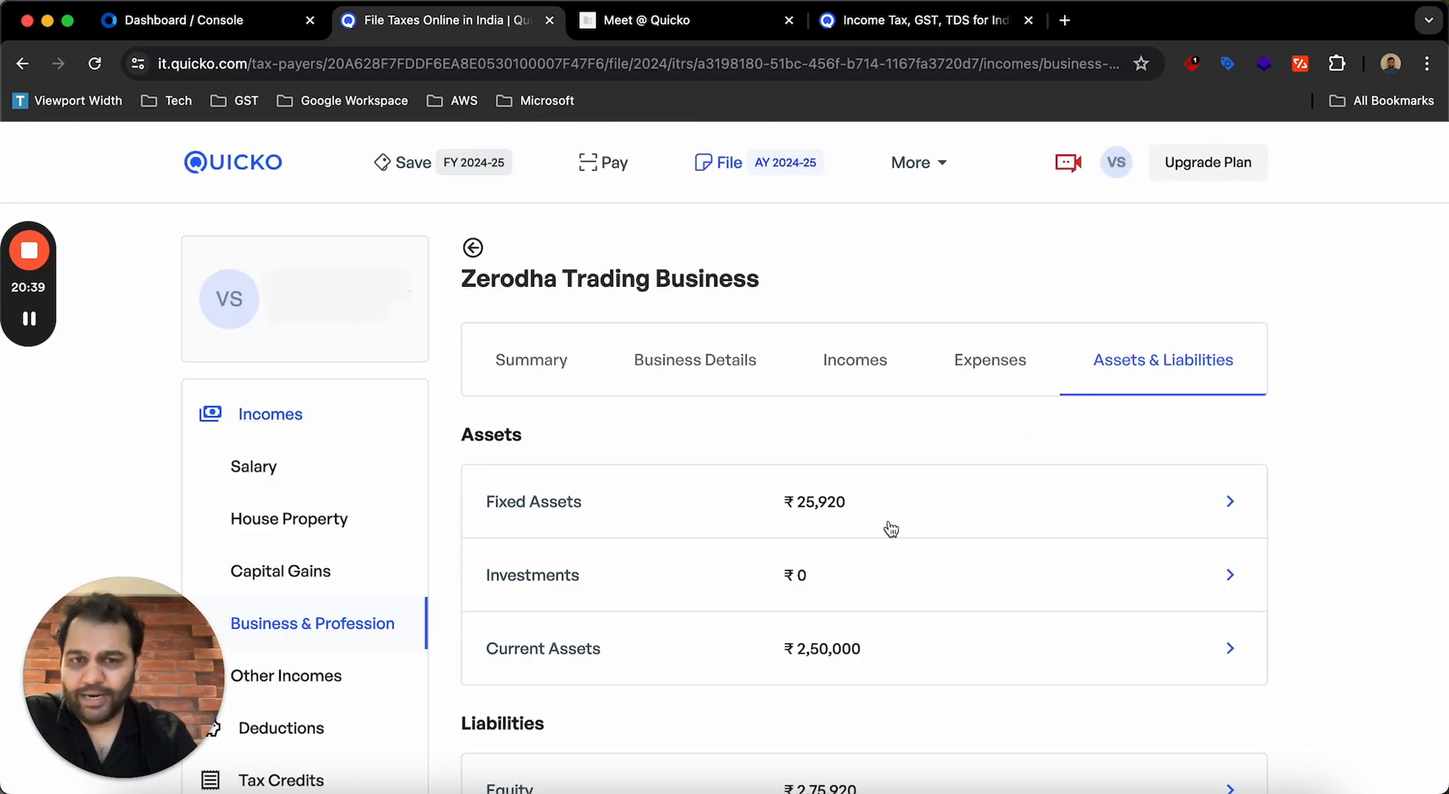
# Record a secured loan of 100000 under liabilities and save the balance sheet
pyautogui.scroll(-5, 887, 526)
pyautogui.click(804, 476)
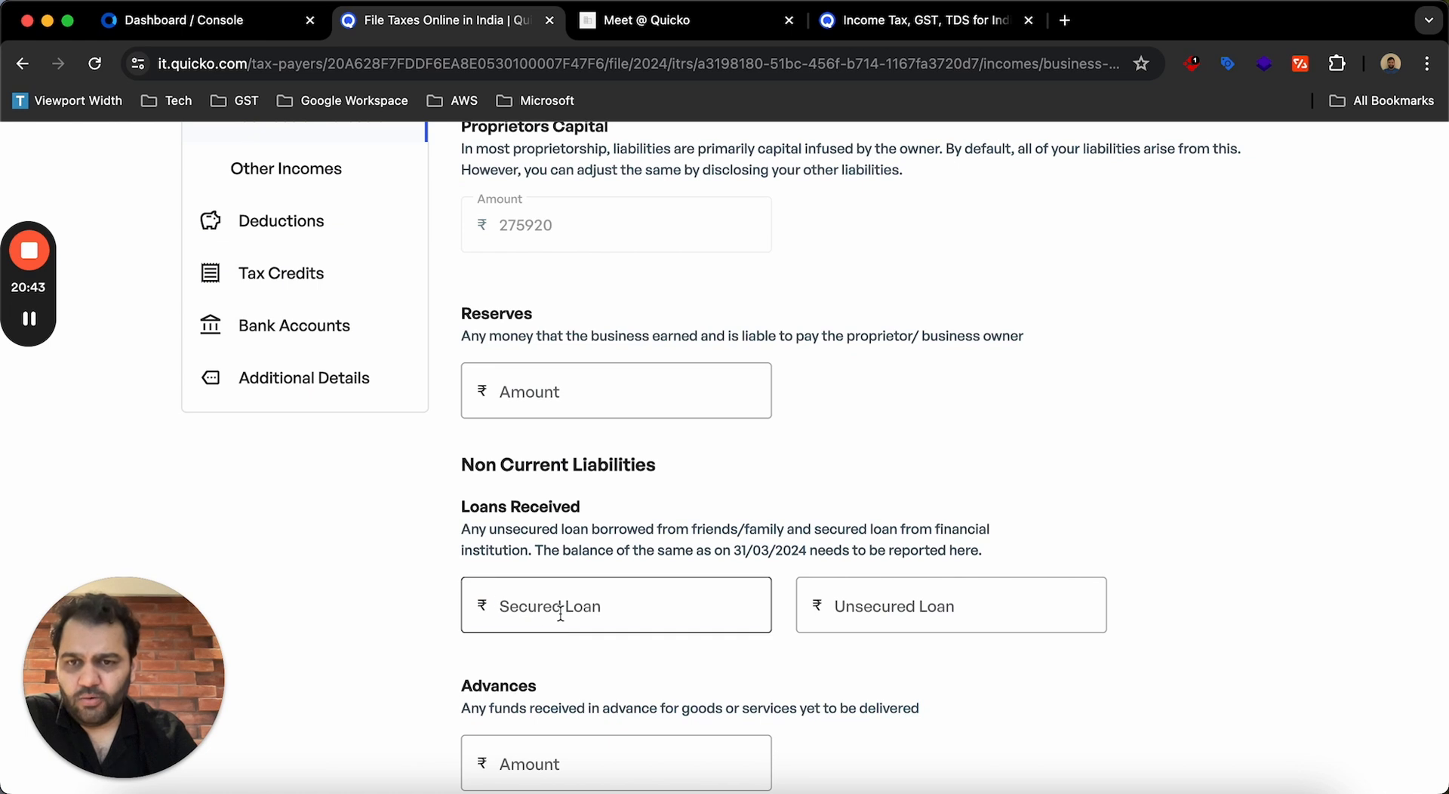
pyautogui.click(561, 613)
pyautogui.write('1')
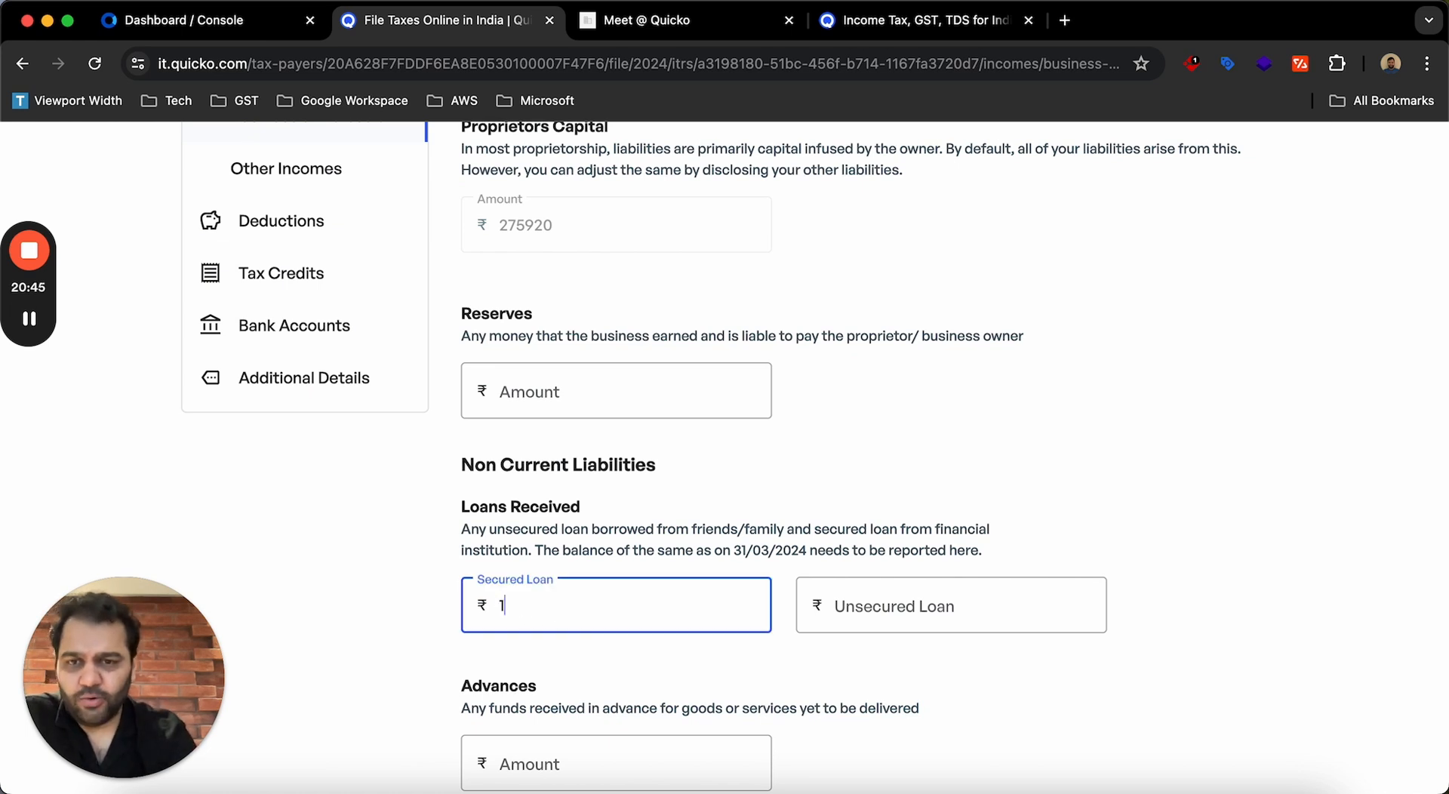
pyautogui.write('0000')
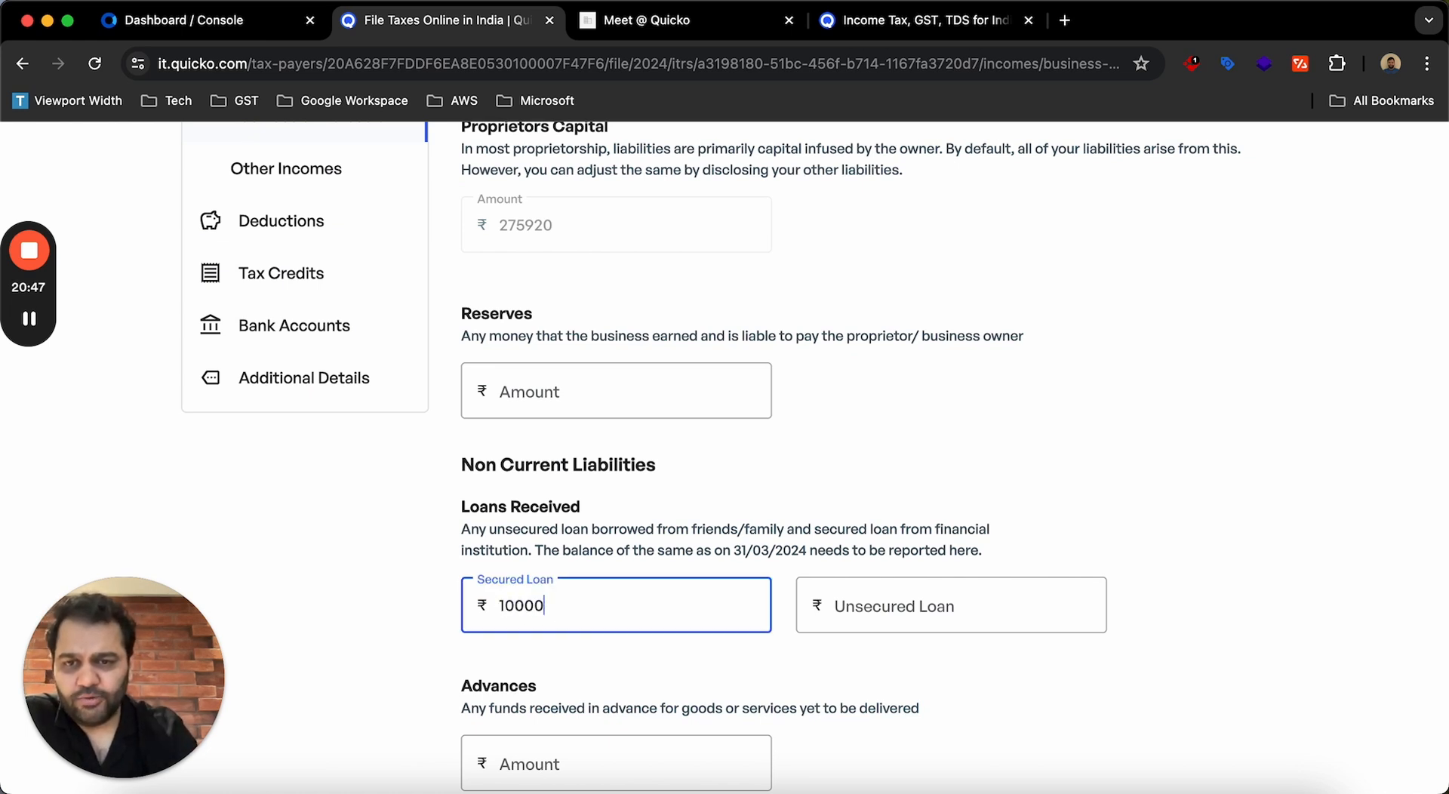
pyautogui.write('0')
pyautogui.click(998, 519)
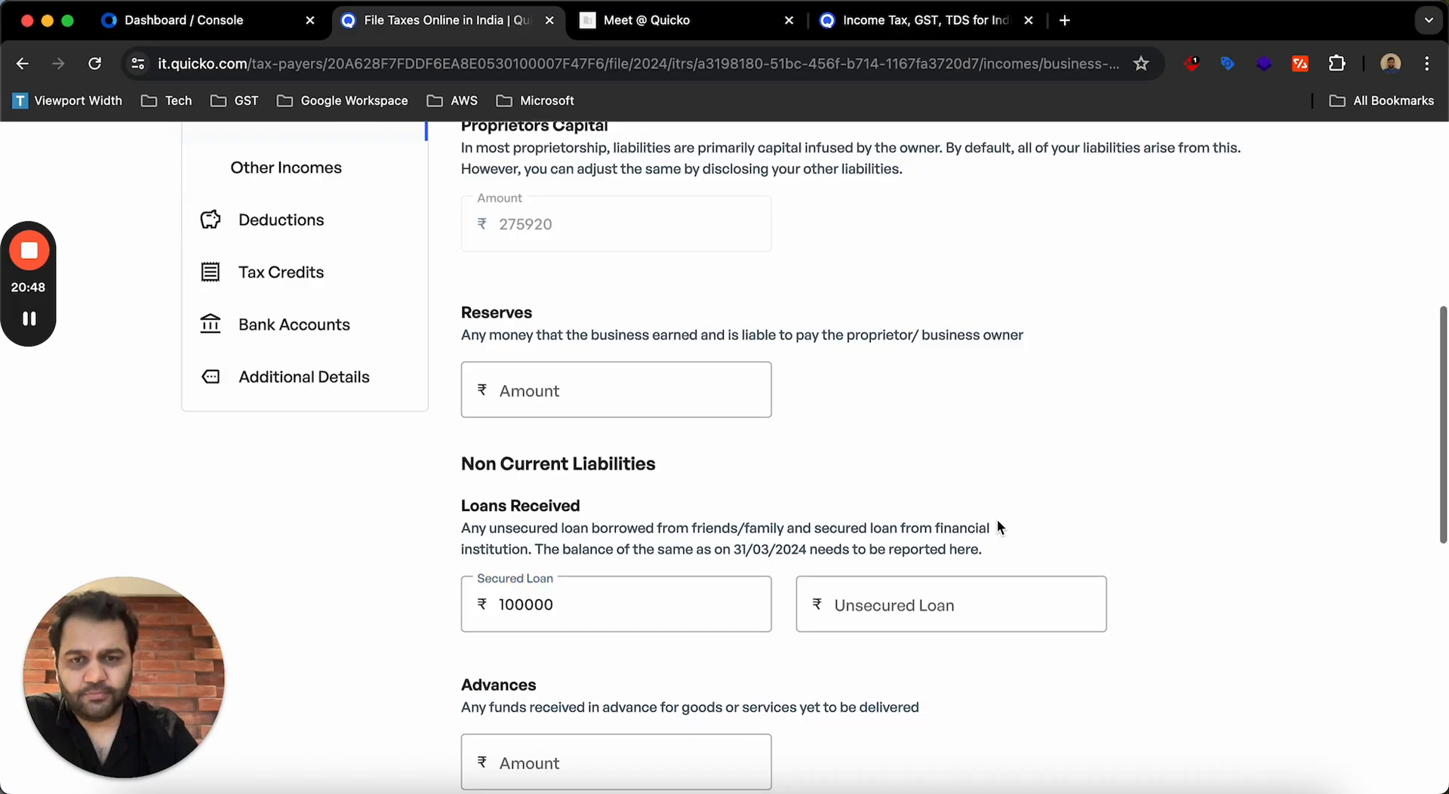
pyautogui.scroll(-8, 699, 595)
pyautogui.click(557, 665)
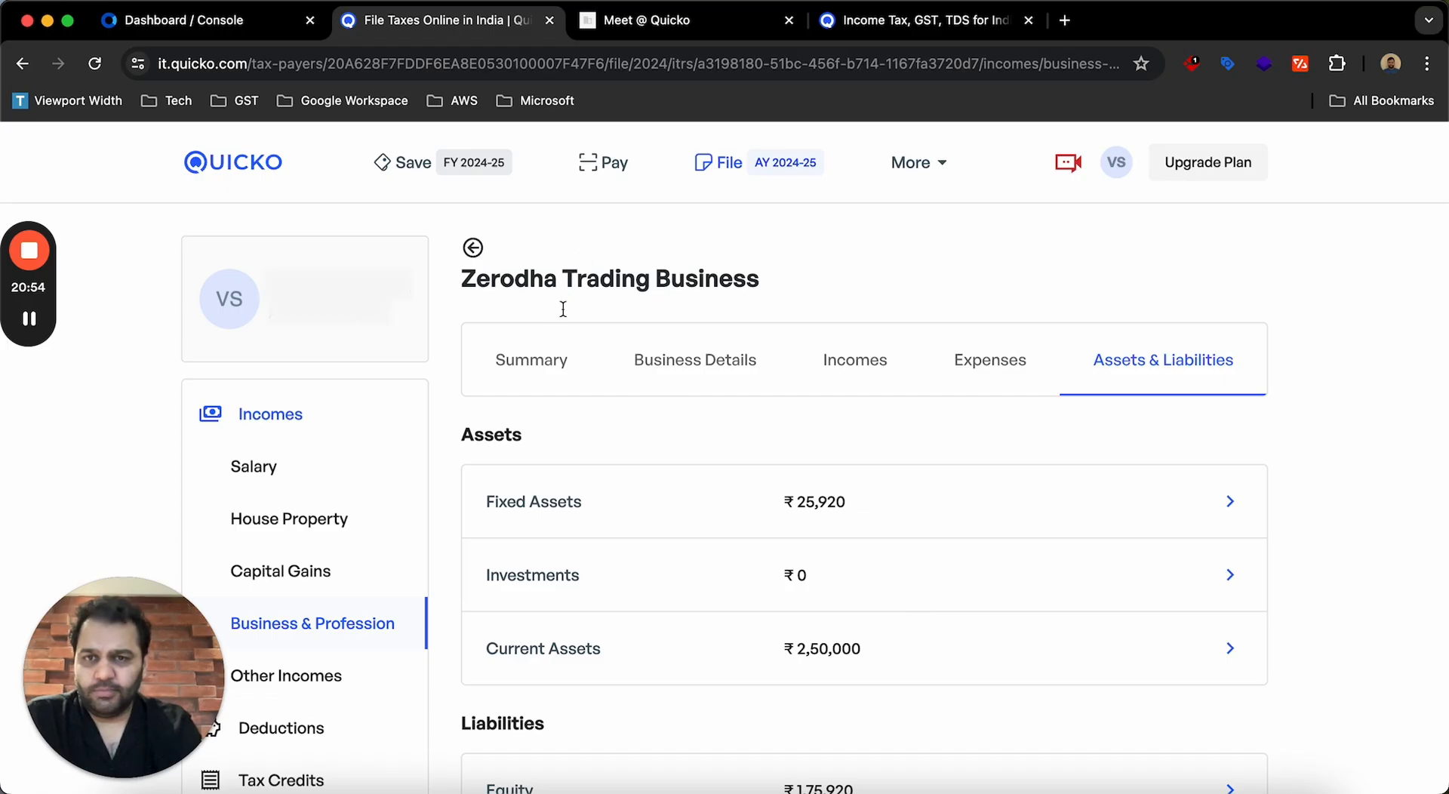
pyautogui.click(530, 360)
# Review the Zerodha Trading Business summary, noting ₹447 intraday losses remaining, then return to Business & Profession
pyautogui.scroll(-2, 872, 641)
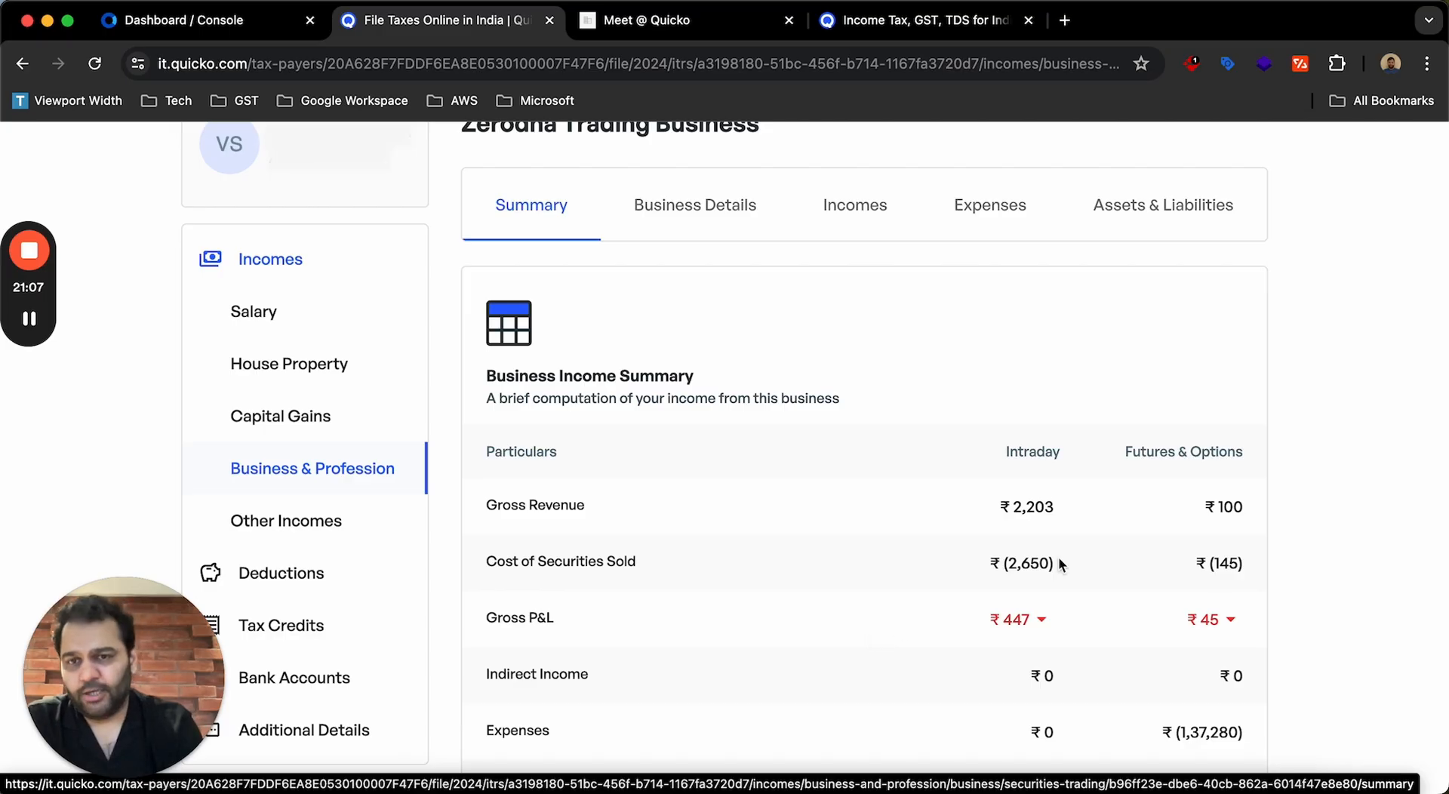
pyautogui.scroll(-2, 1059, 558)
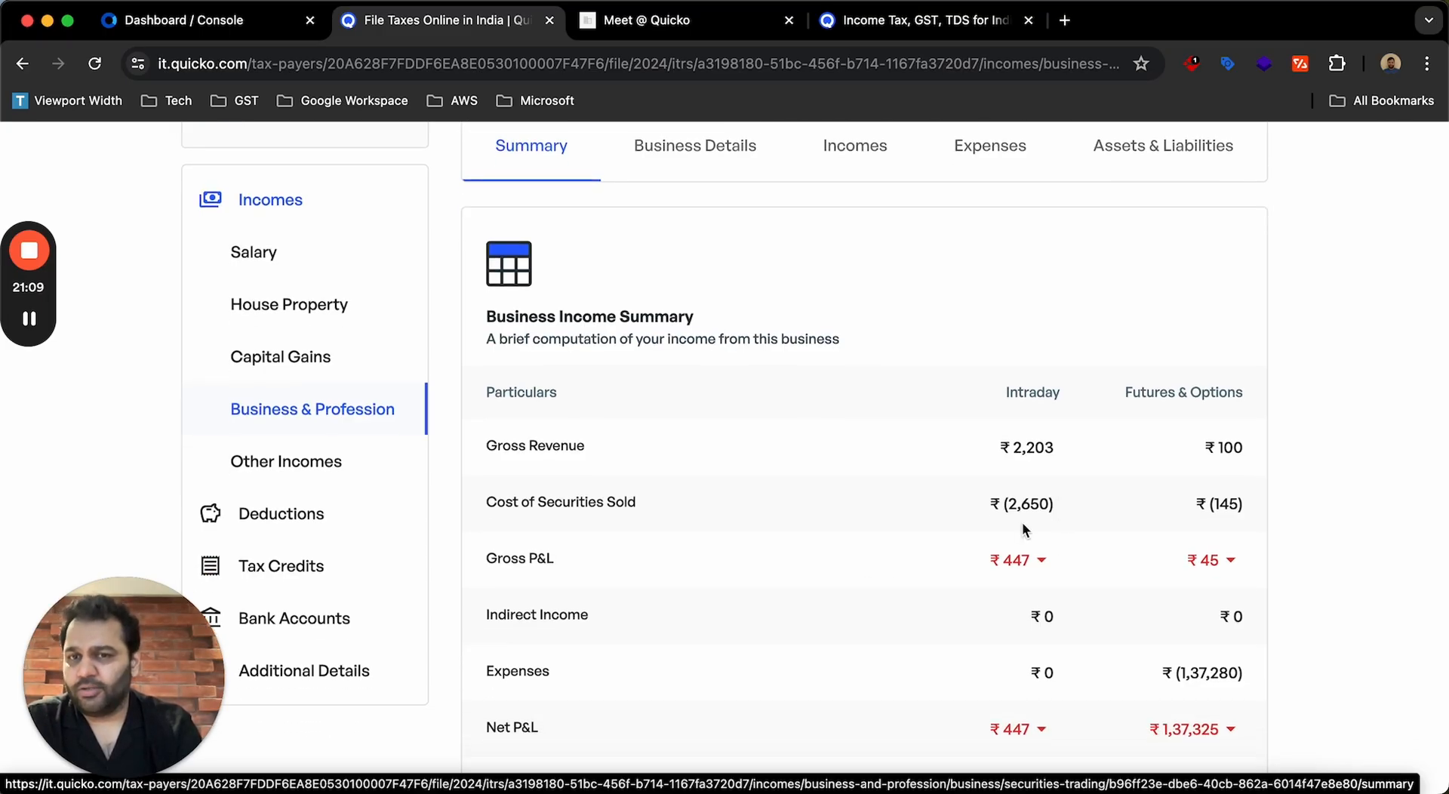
pyautogui.scroll(-5, 1043, 564)
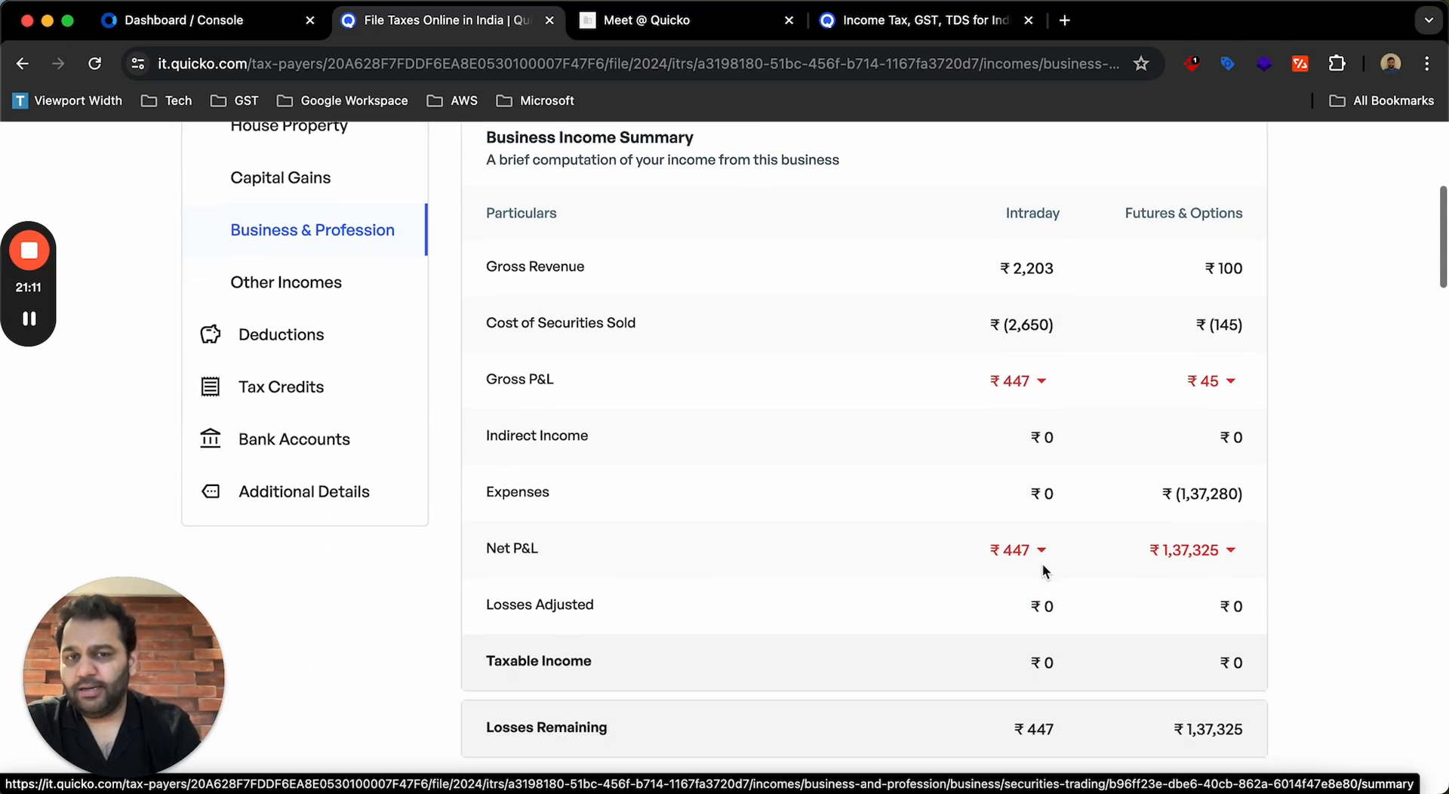
pyautogui.scroll(-2, 1043, 566)
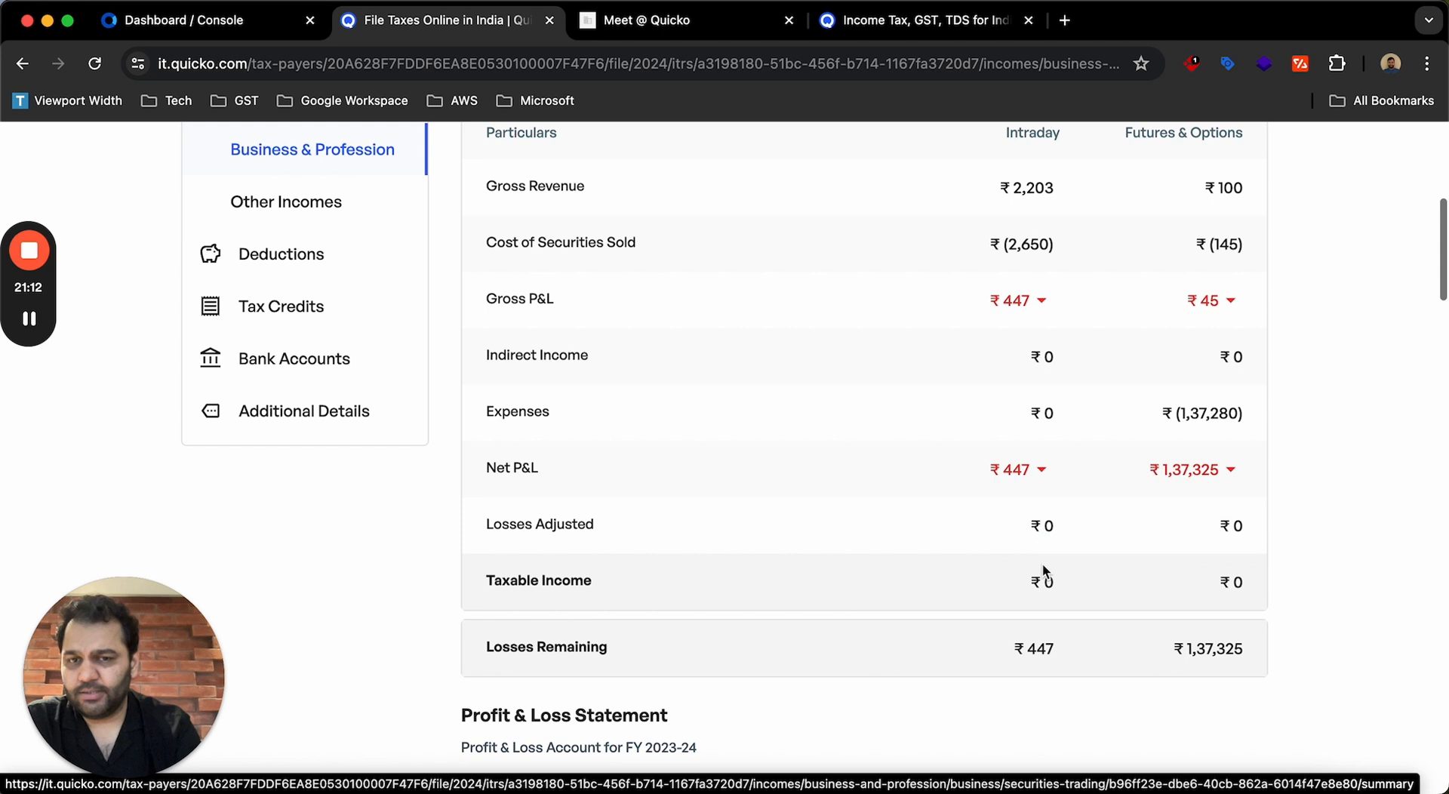
pyautogui.tripleClick(1049, 650)
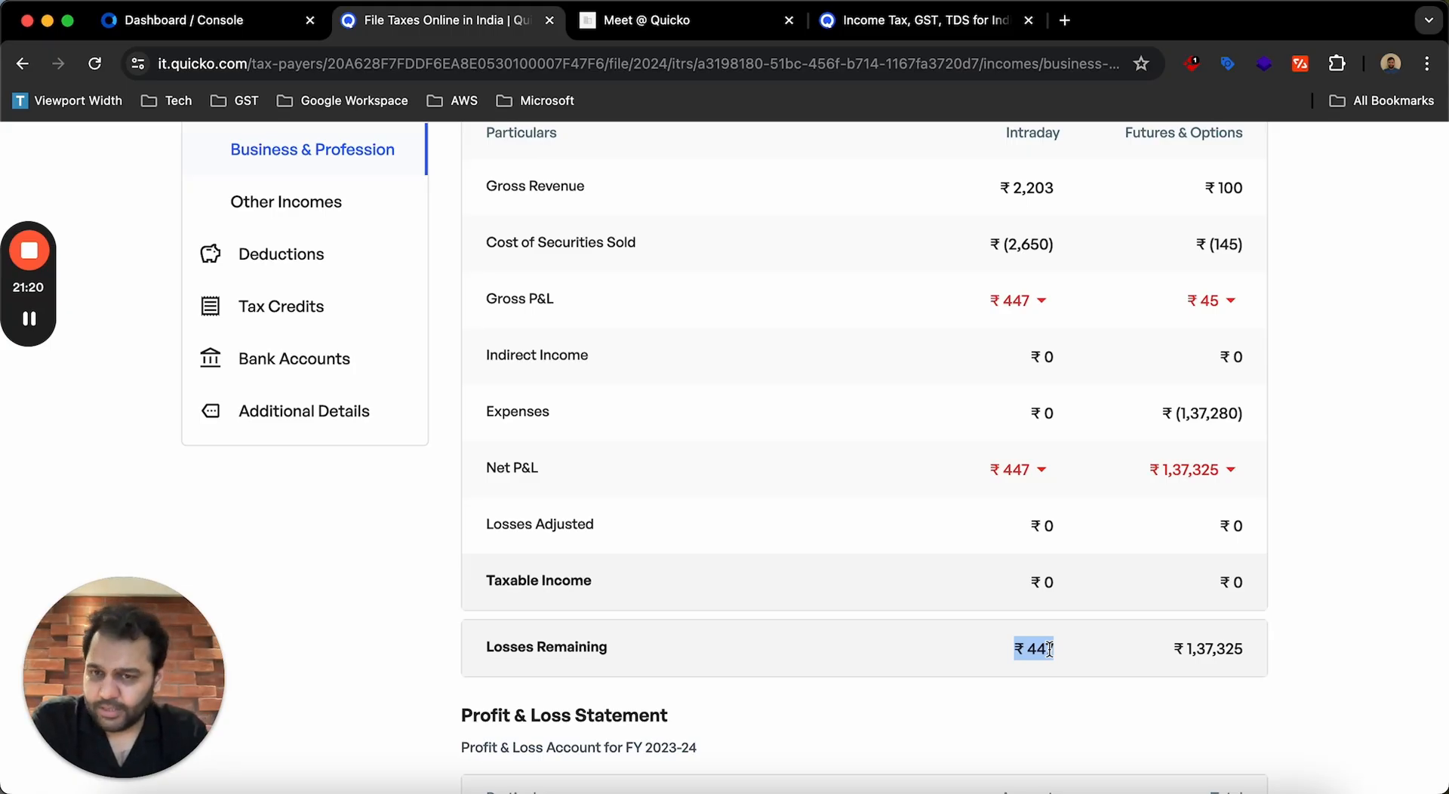
pyautogui.scroll(-6, 1049, 648)
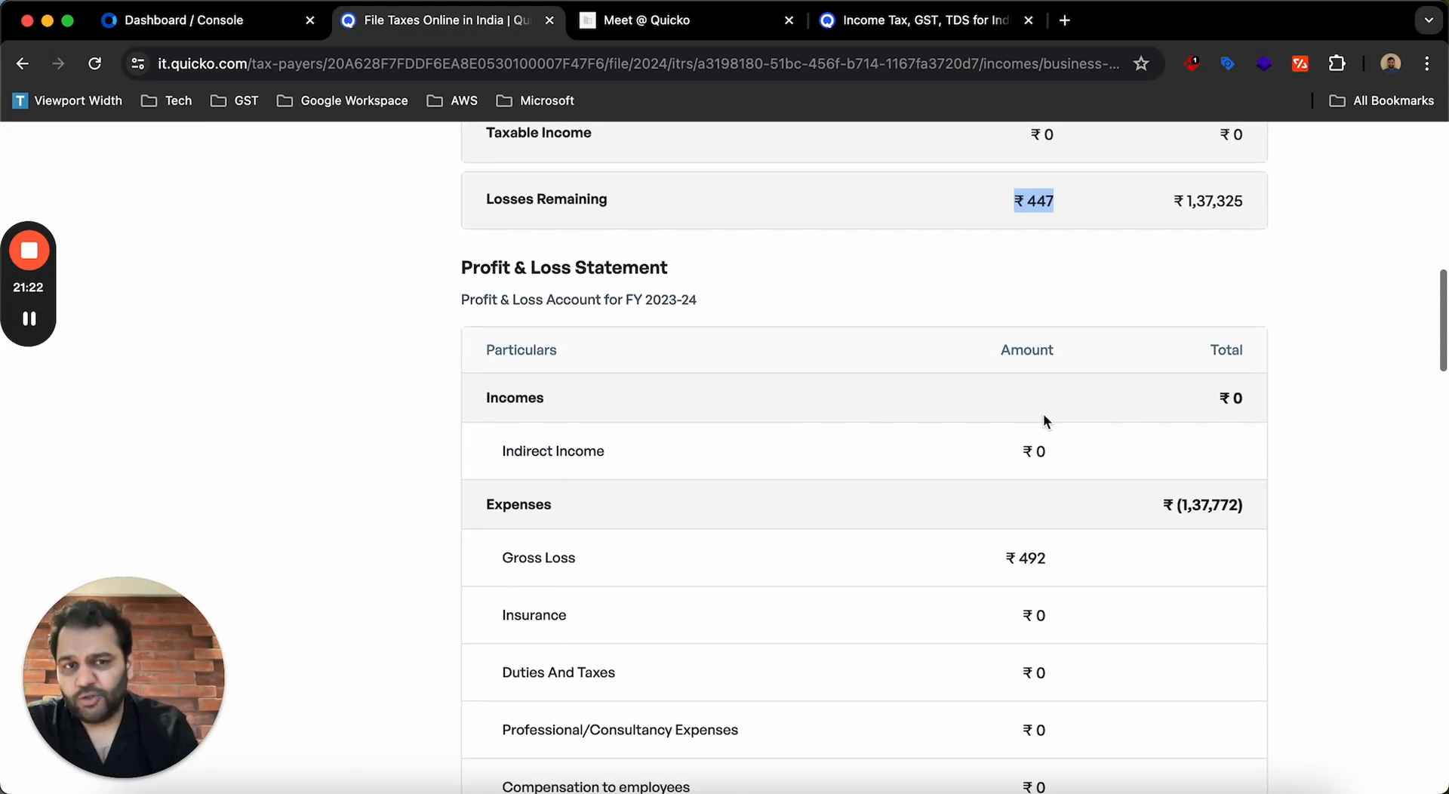
pyautogui.scroll(-2, 1109, 524)
pyautogui.scroll(-18, 1109, 529)
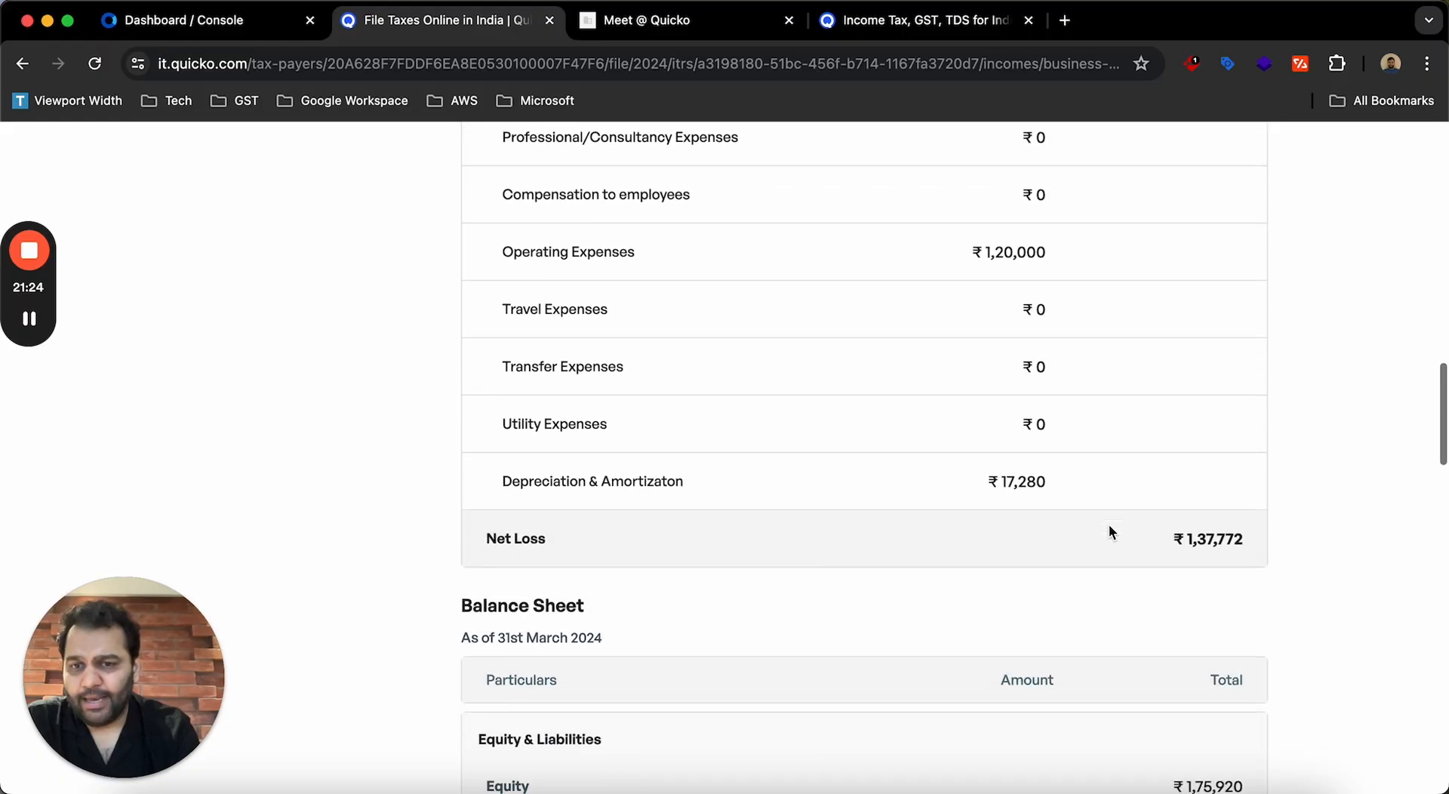
pyautogui.scroll(-5, 1108, 532)
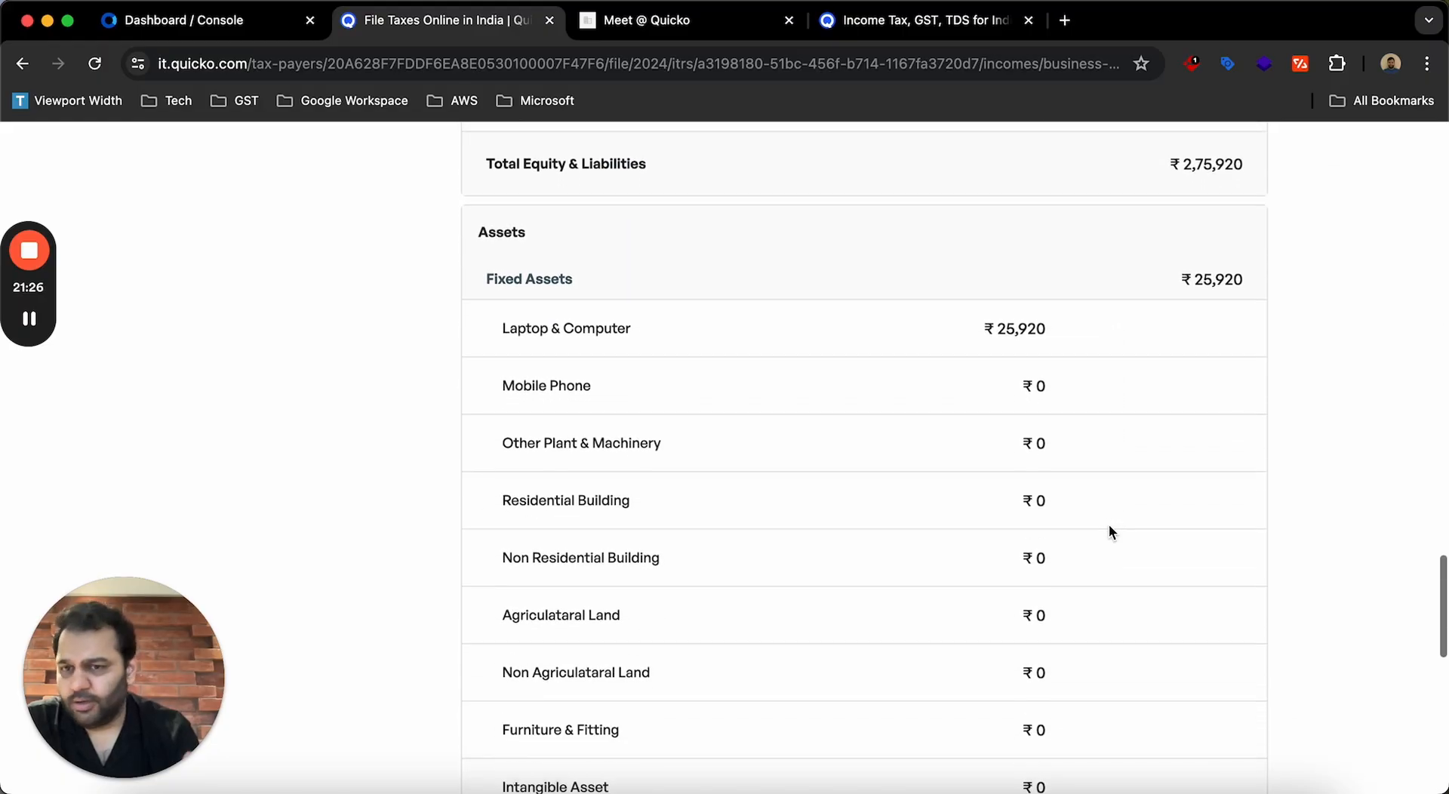
pyautogui.scroll(2, 1108, 532)
pyautogui.scroll(20, 1108, 523)
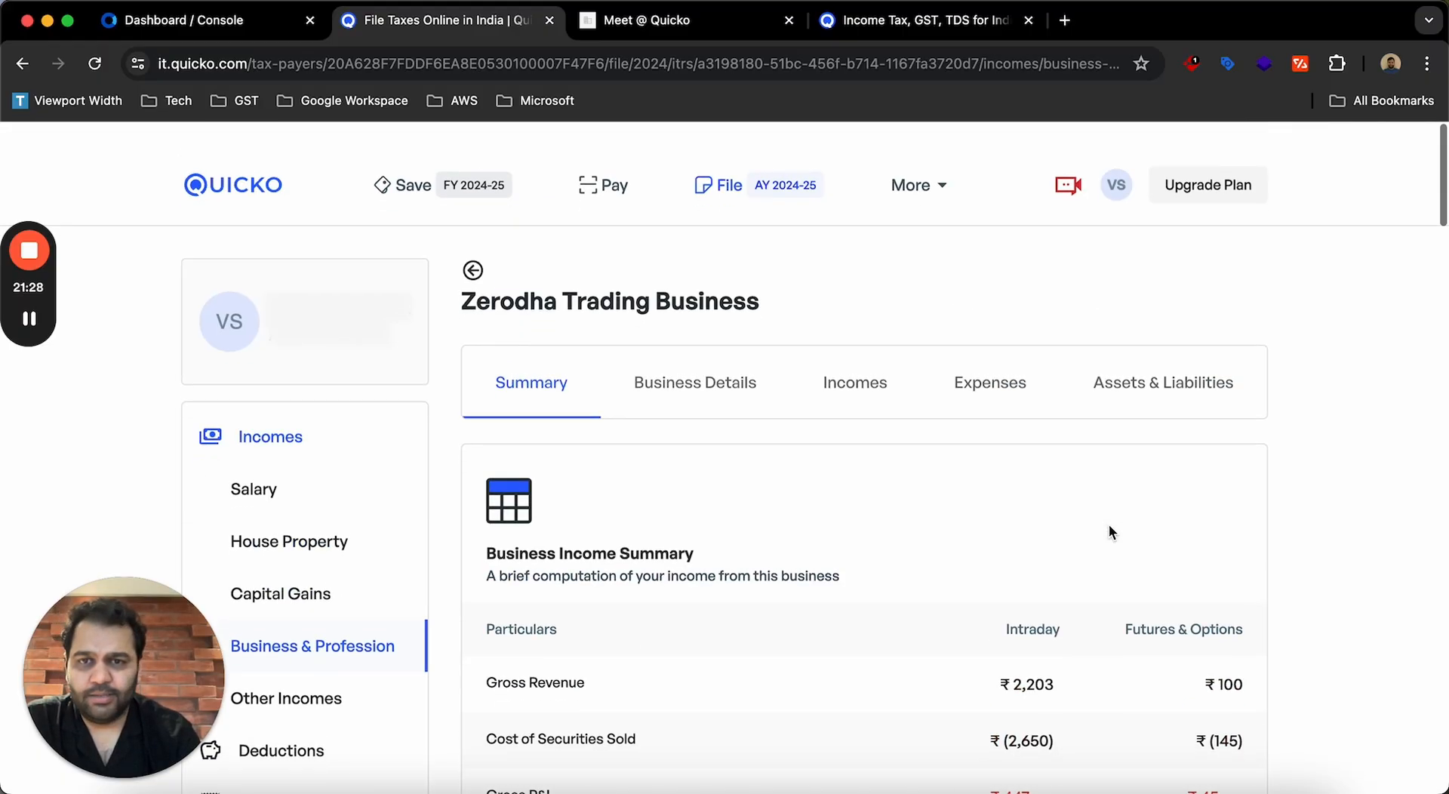
pyautogui.click(473, 251)
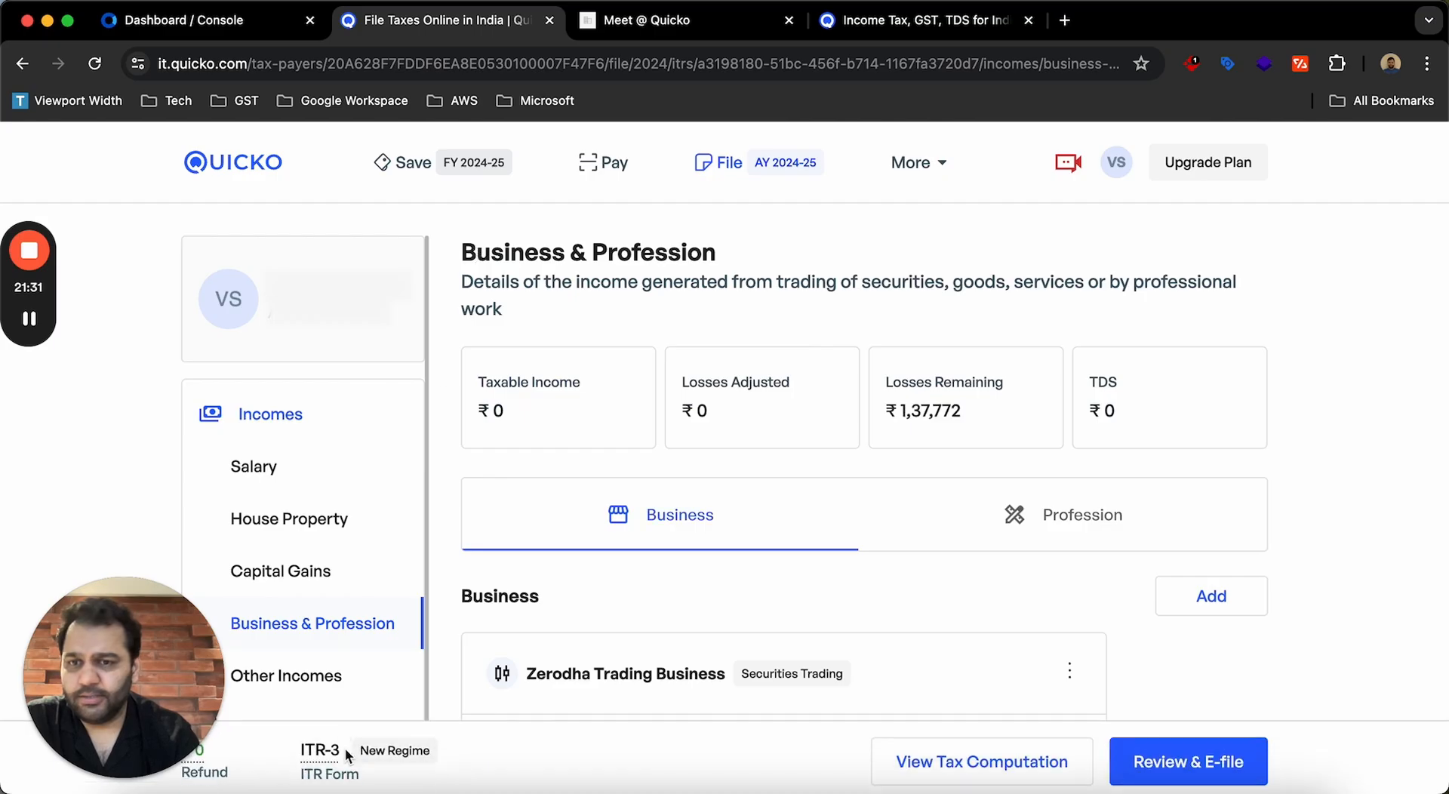
# Look over the interest and dividend income in Other Incomes, then move on to Deductions (₹47,909)
pyautogui.click(323, 680)
pyautogui.scroll(-2, 810, 601)
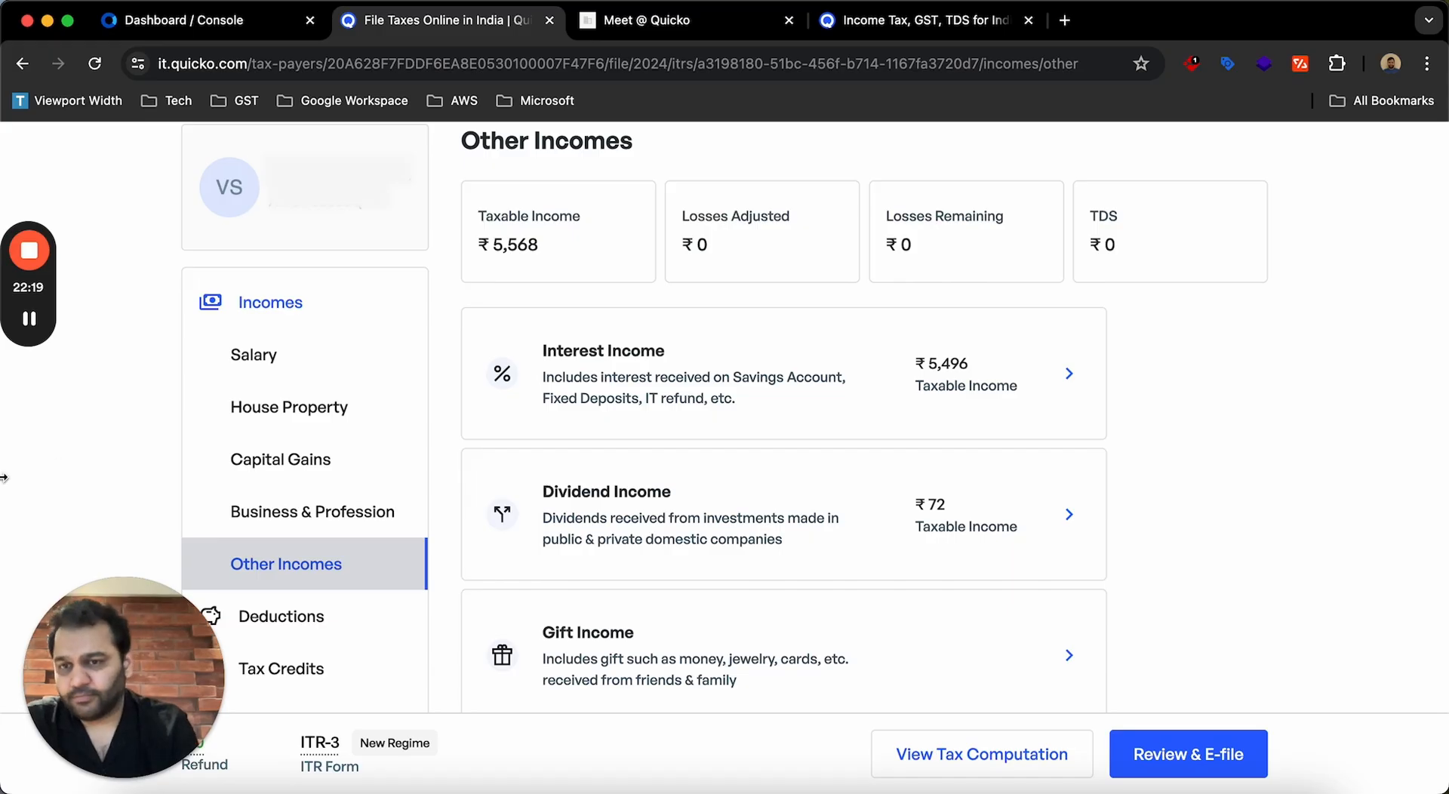
pyautogui.click(318, 625)
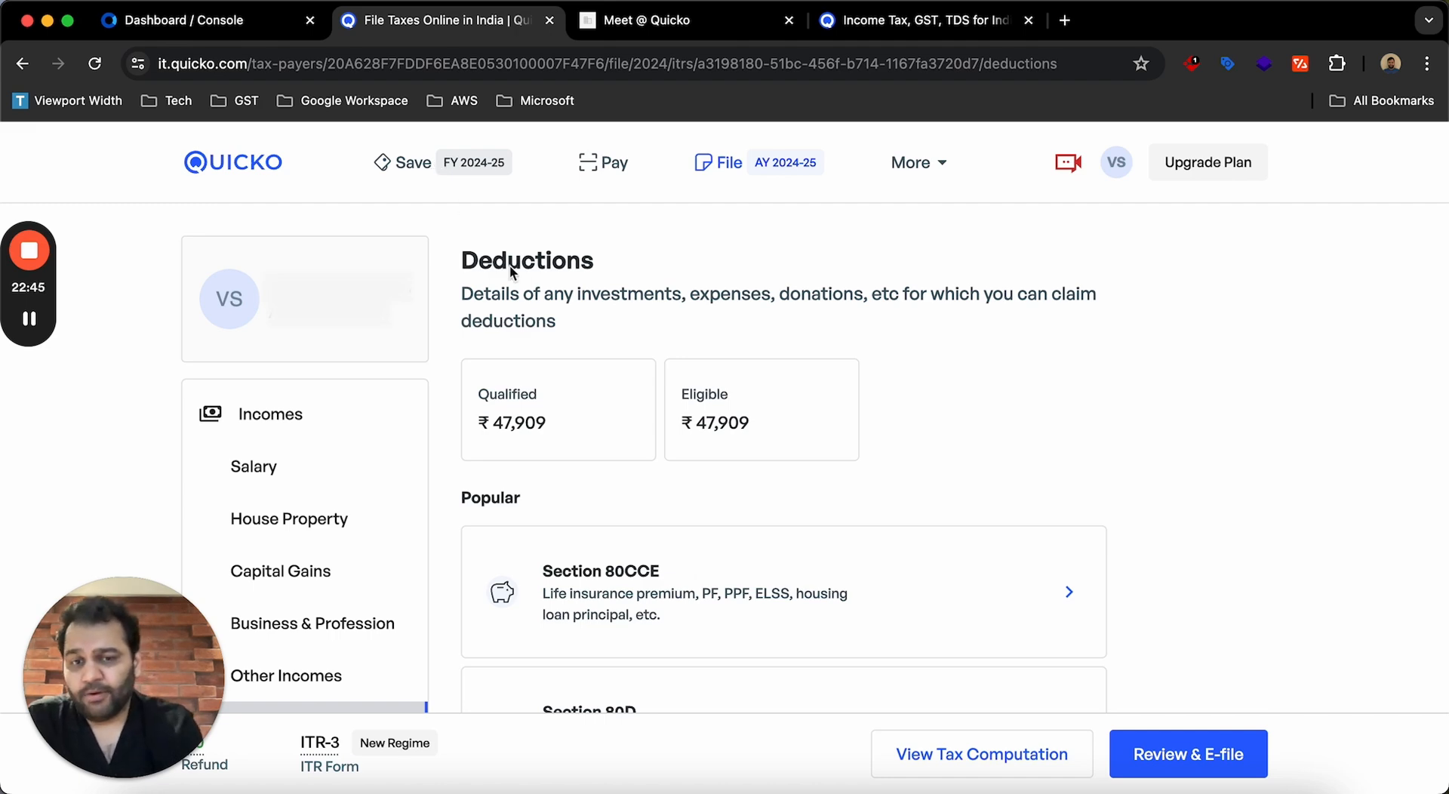
pyautogui.click(987, 755)
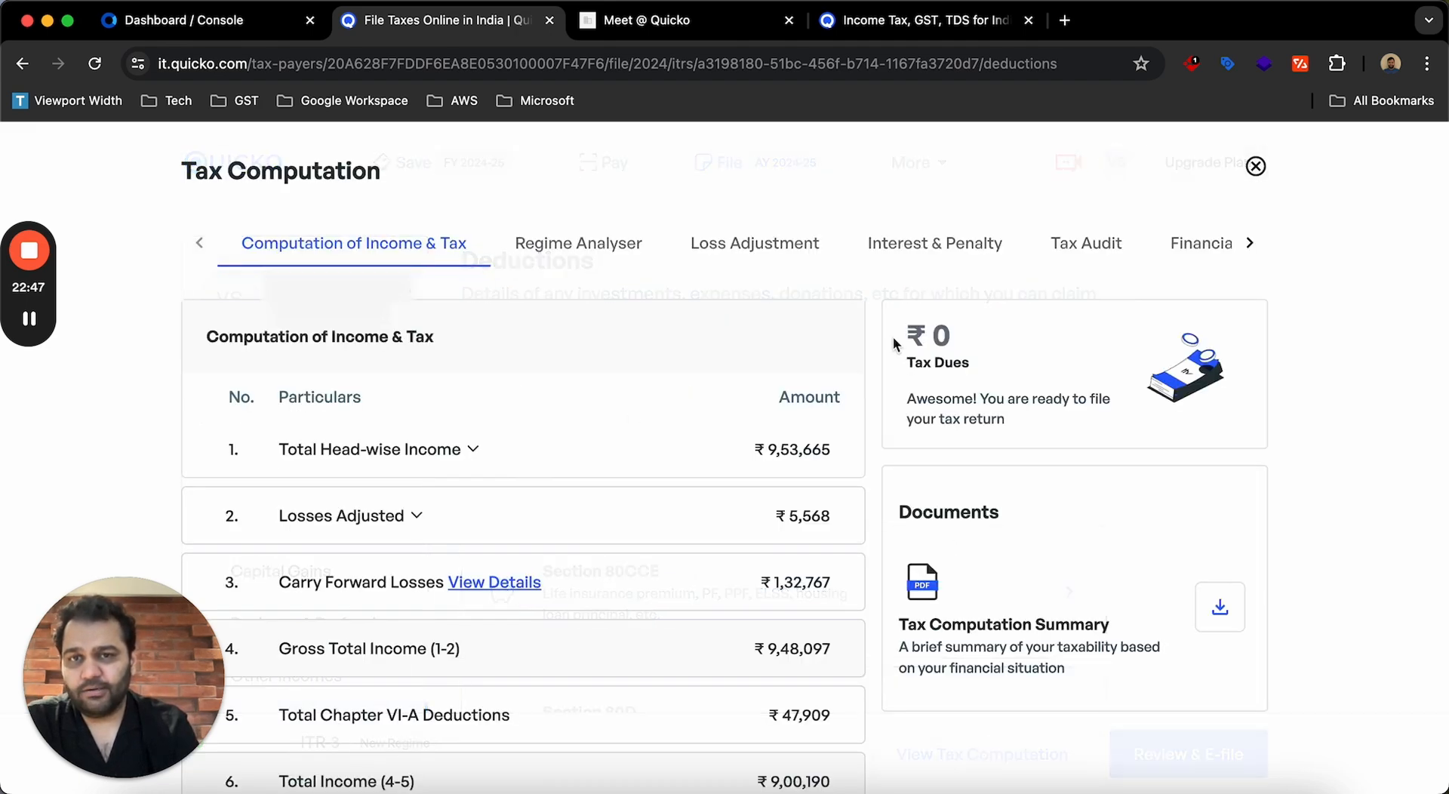
pyautogui.click(602, 268)
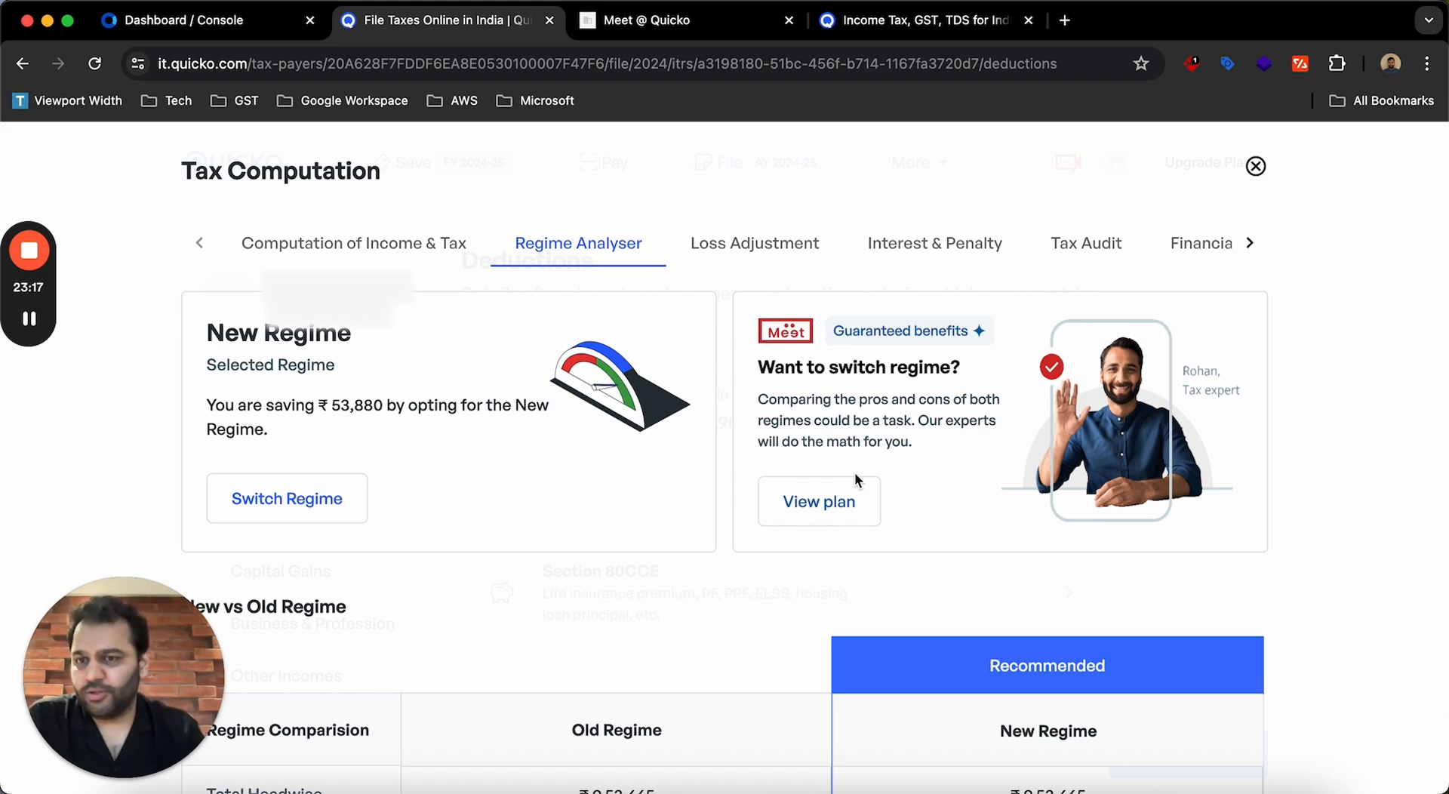
pyautogui.click(1256, 166)
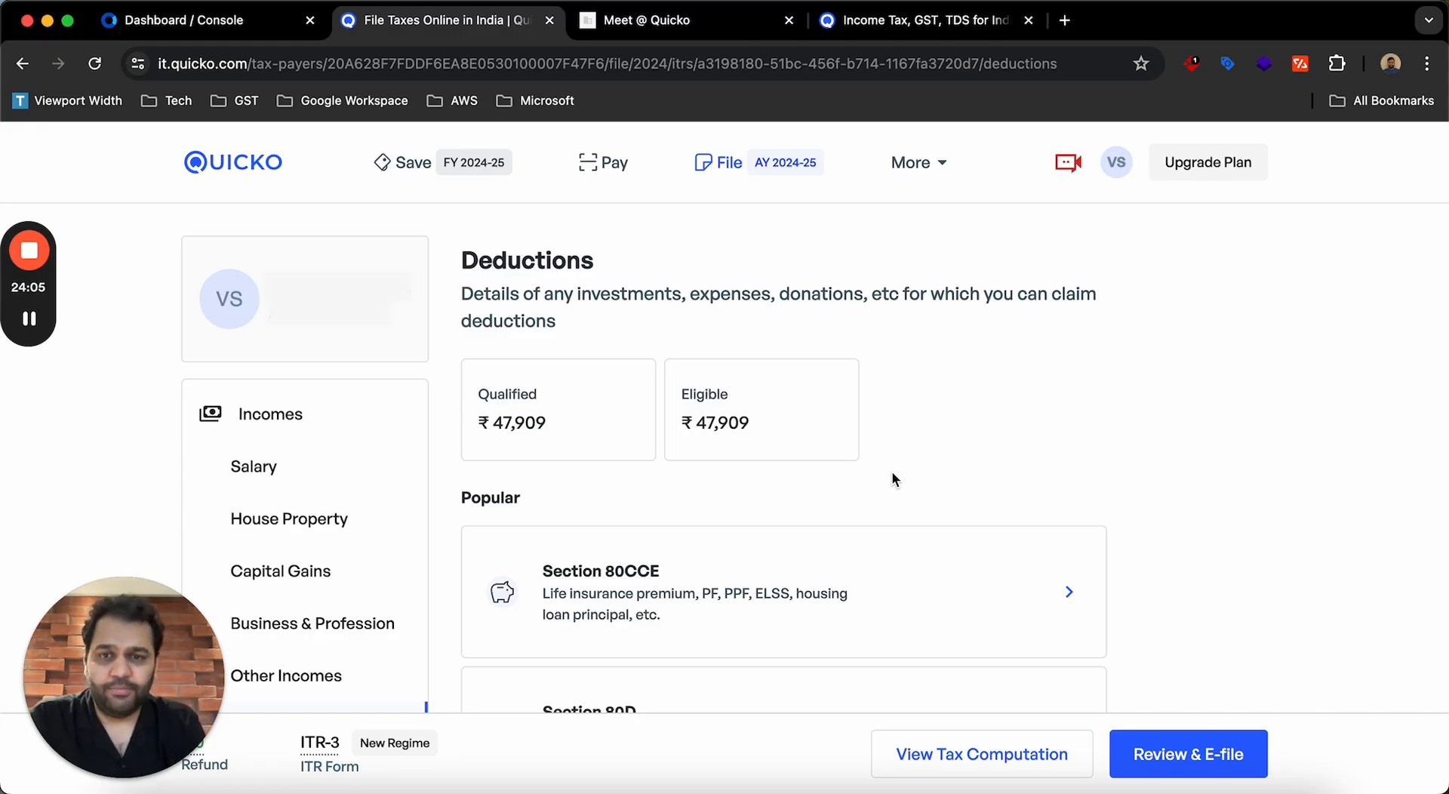
# Step through Tax Credits and Bank Accounts to Additional Details, showing Revised Return and New Regime
pyautogui.scroll(-5, 337, 517)
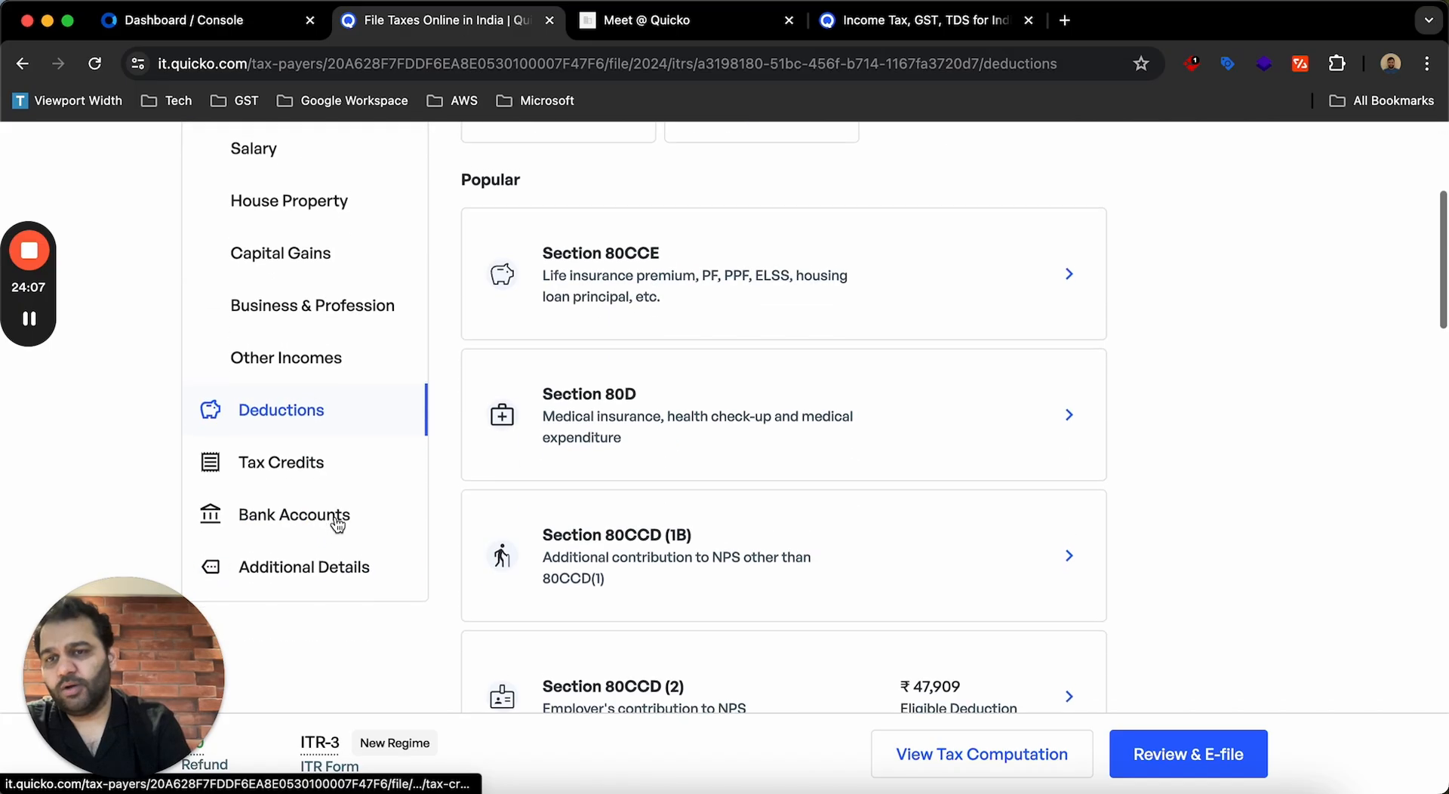
pyautogui.click(311, 458)
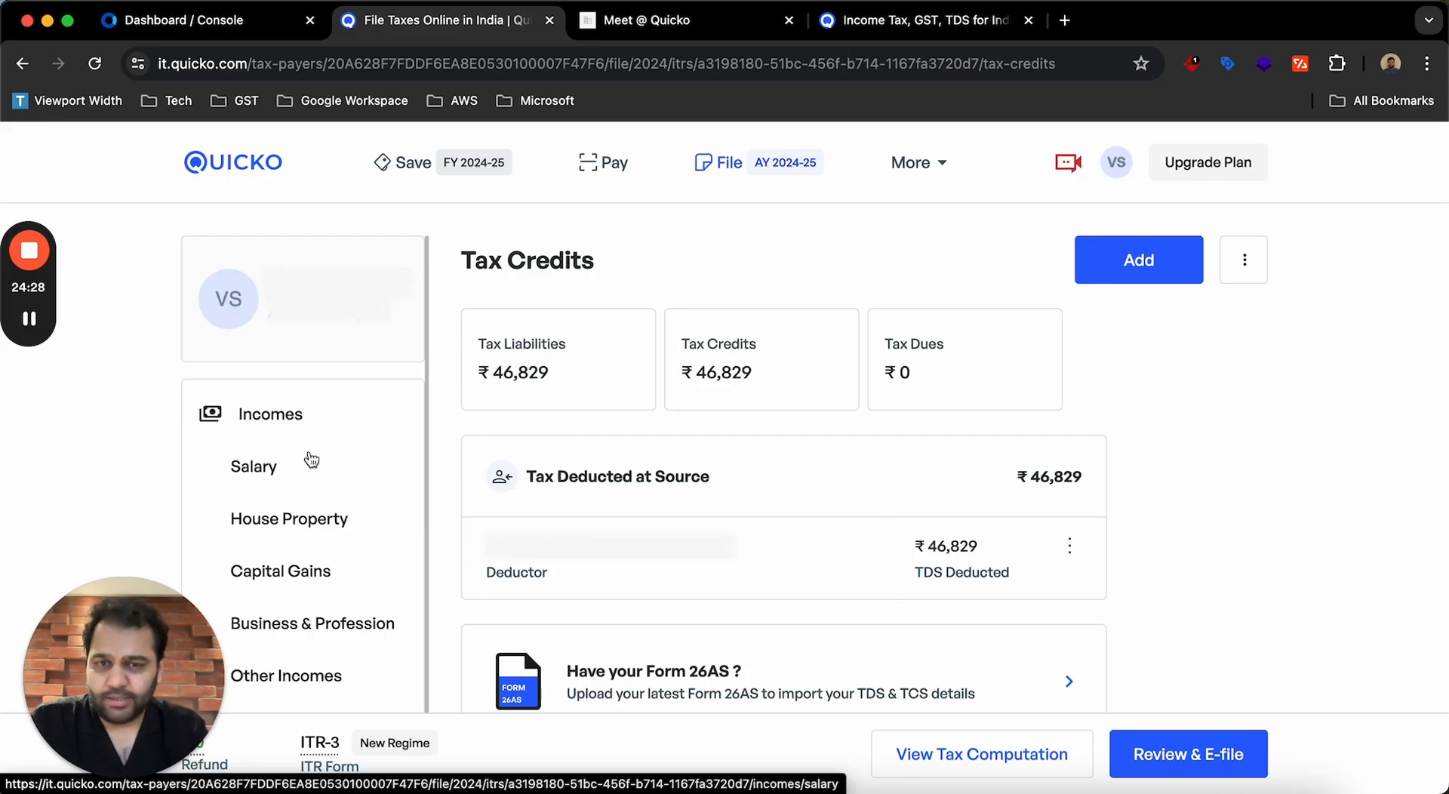
pyautogui.scroll(-3, 917, 448)
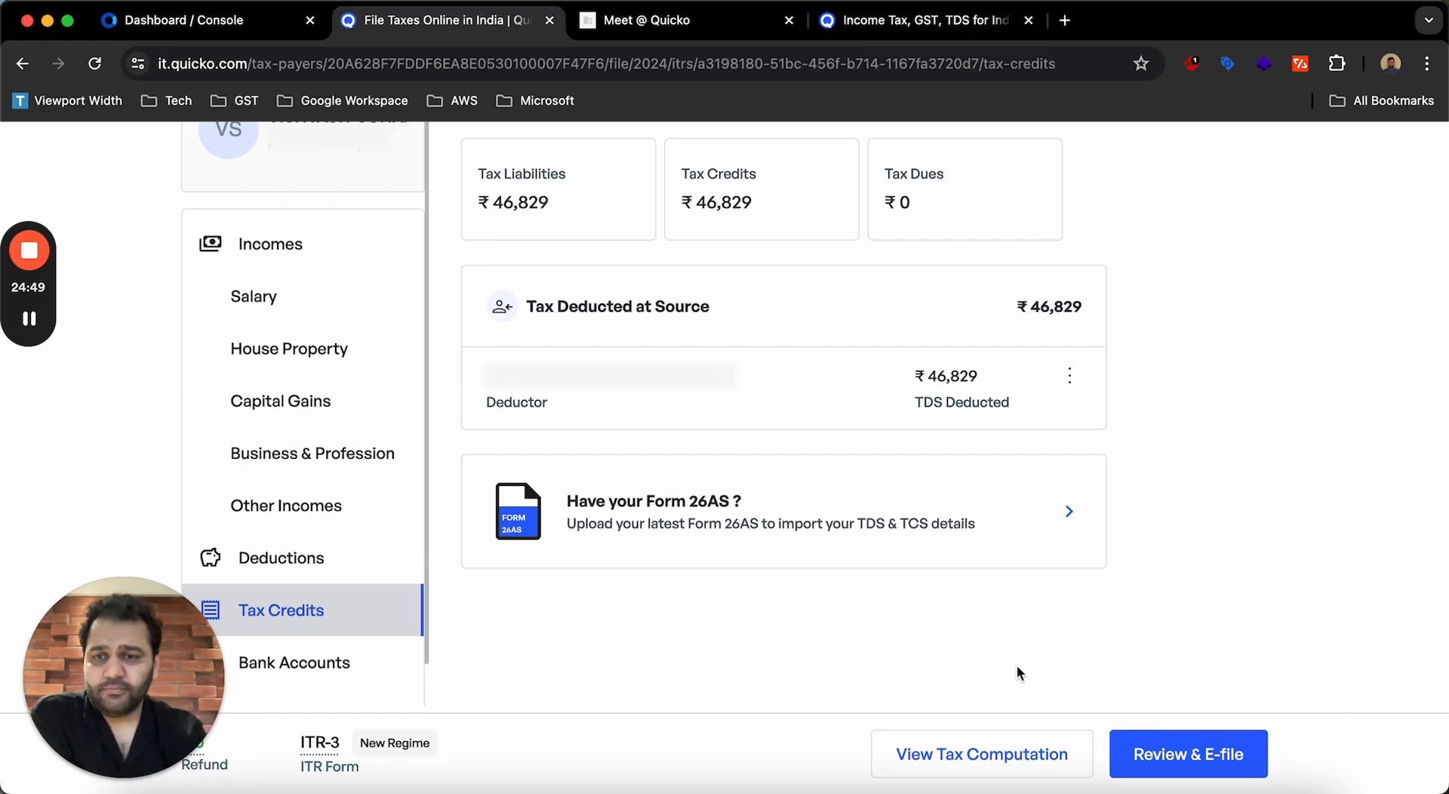
pyautogui.click(304, 657)
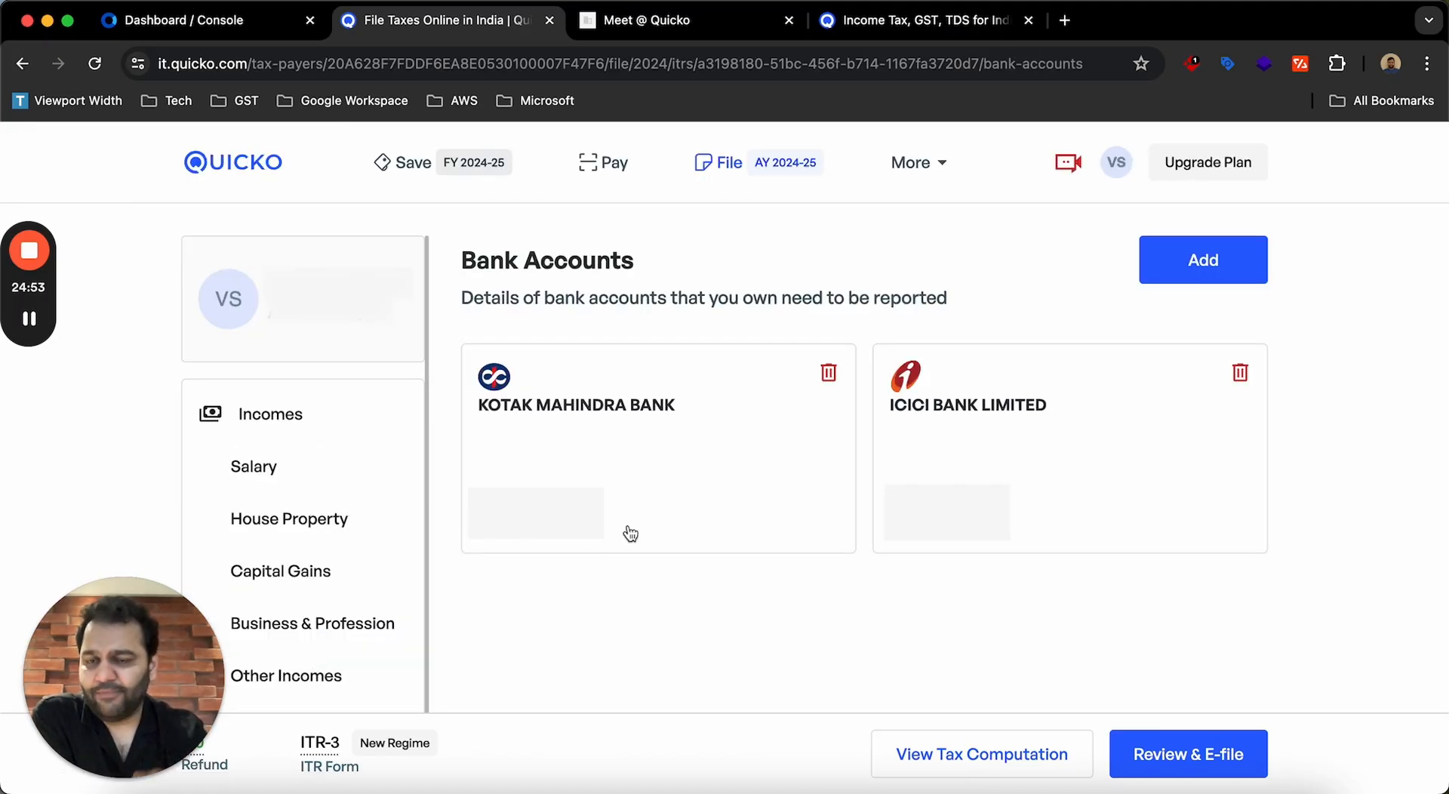
pyautogui.scroll(-1, 390, 490)
pyautogui.scroll(-3, 358, 556)
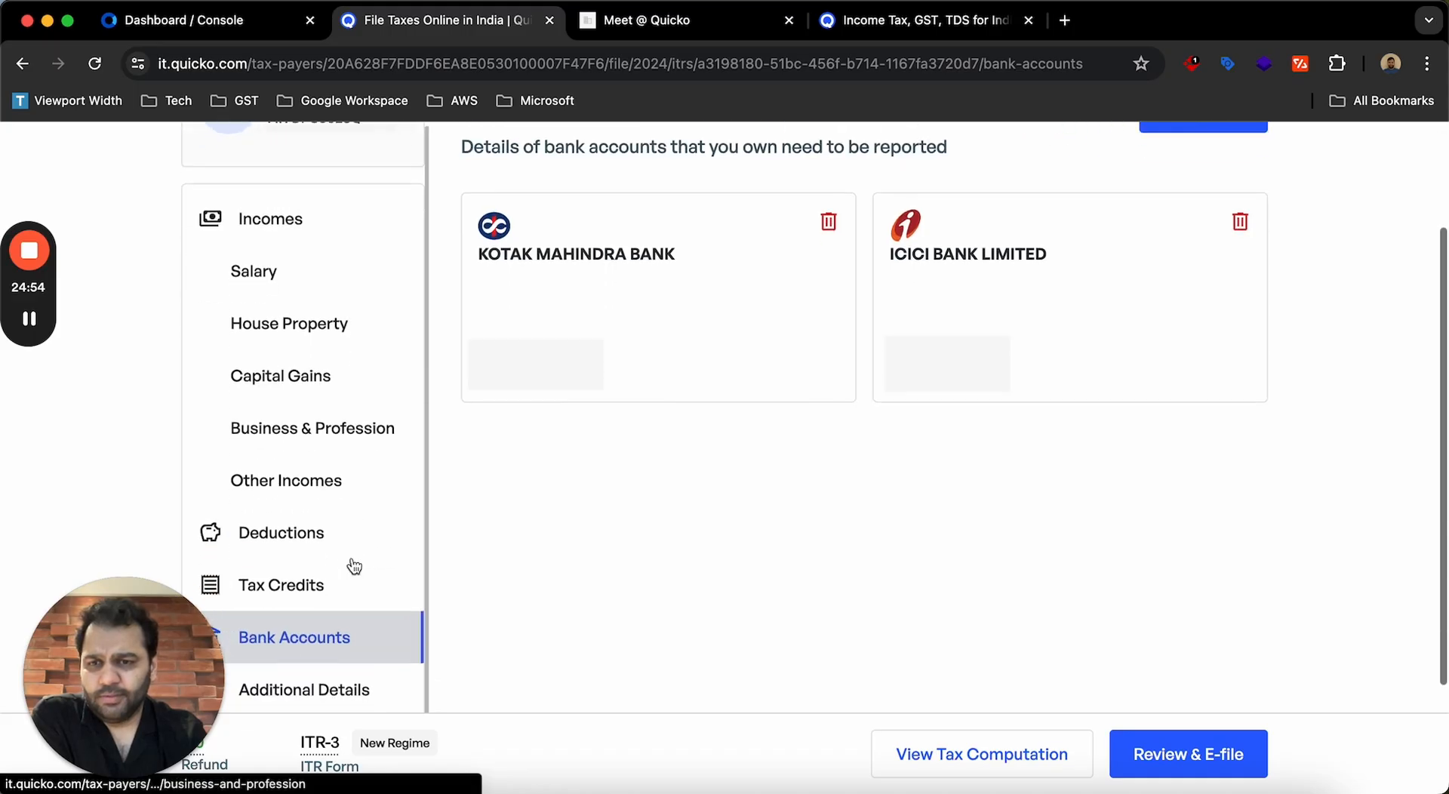
pyautogui.click(303, 638)
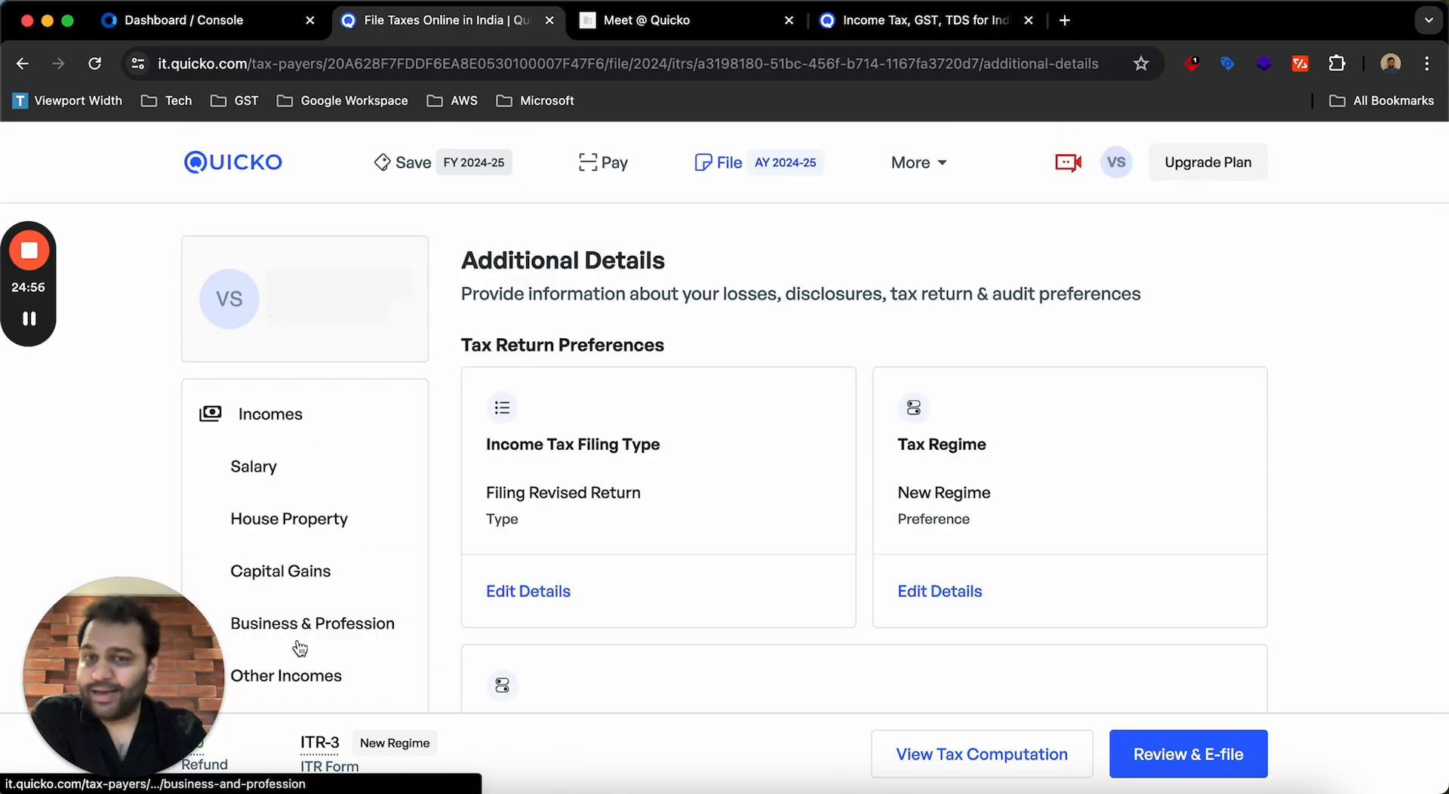
pyautogui.click(556, 597)
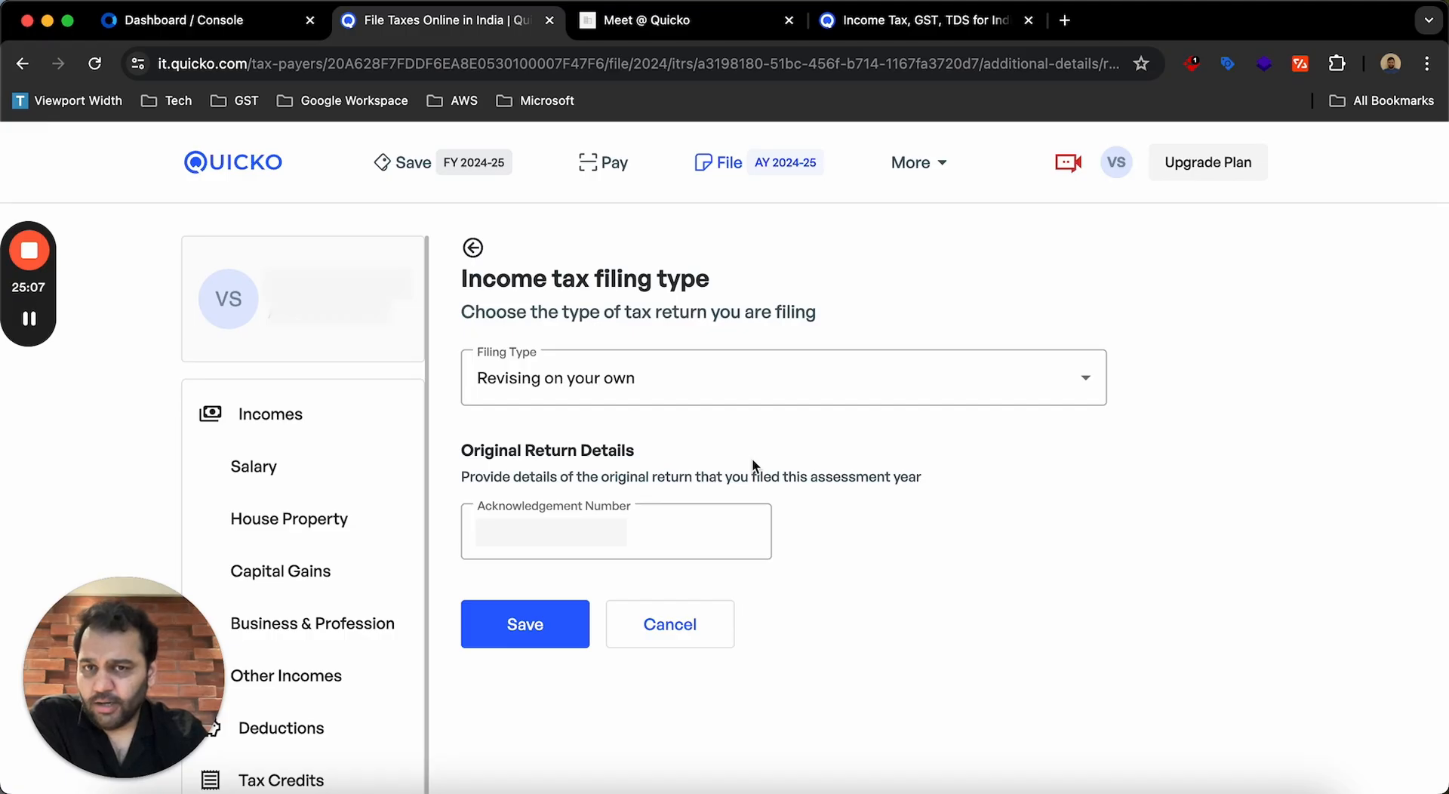
pyautogui.click(702, 376)
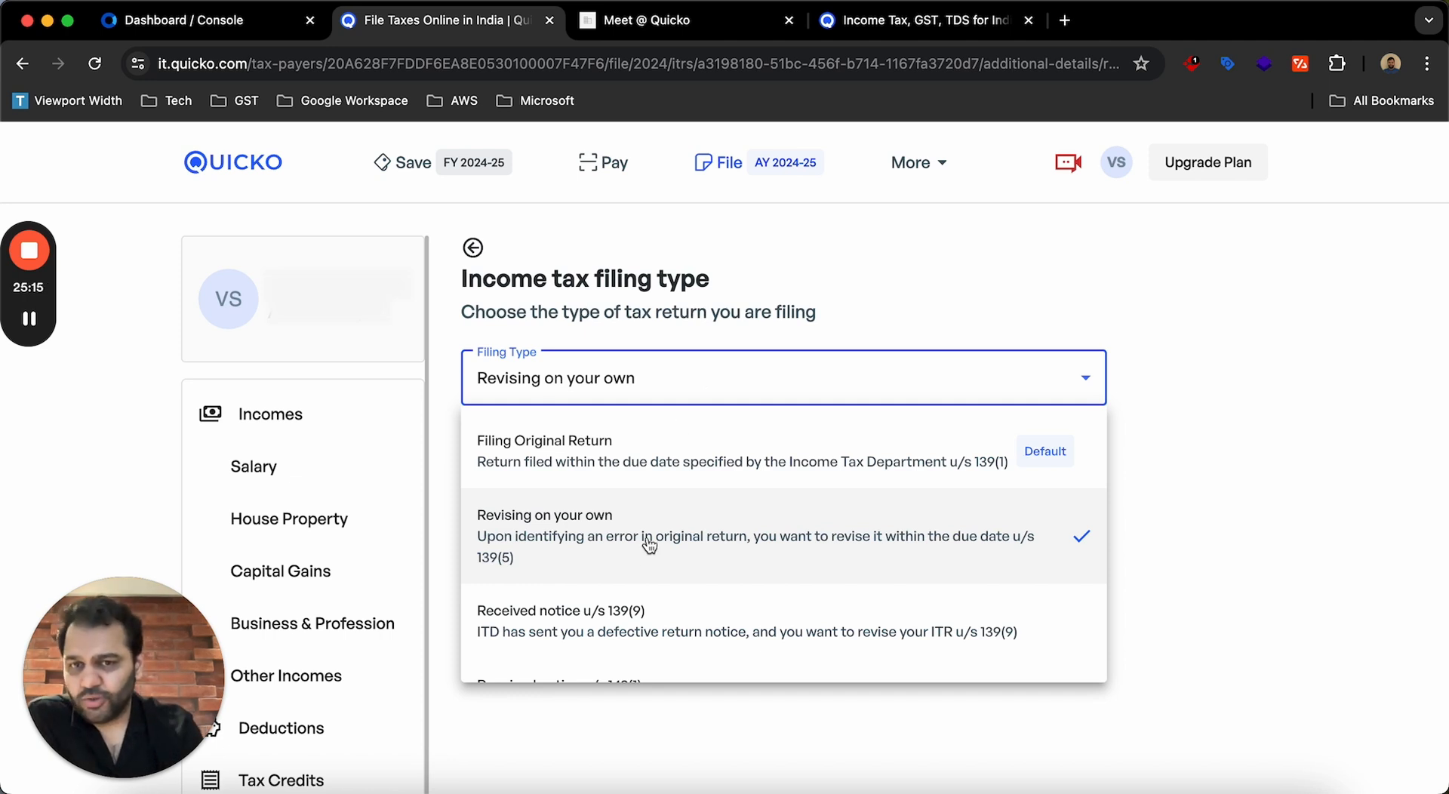
pyautogui.click(628, 562)
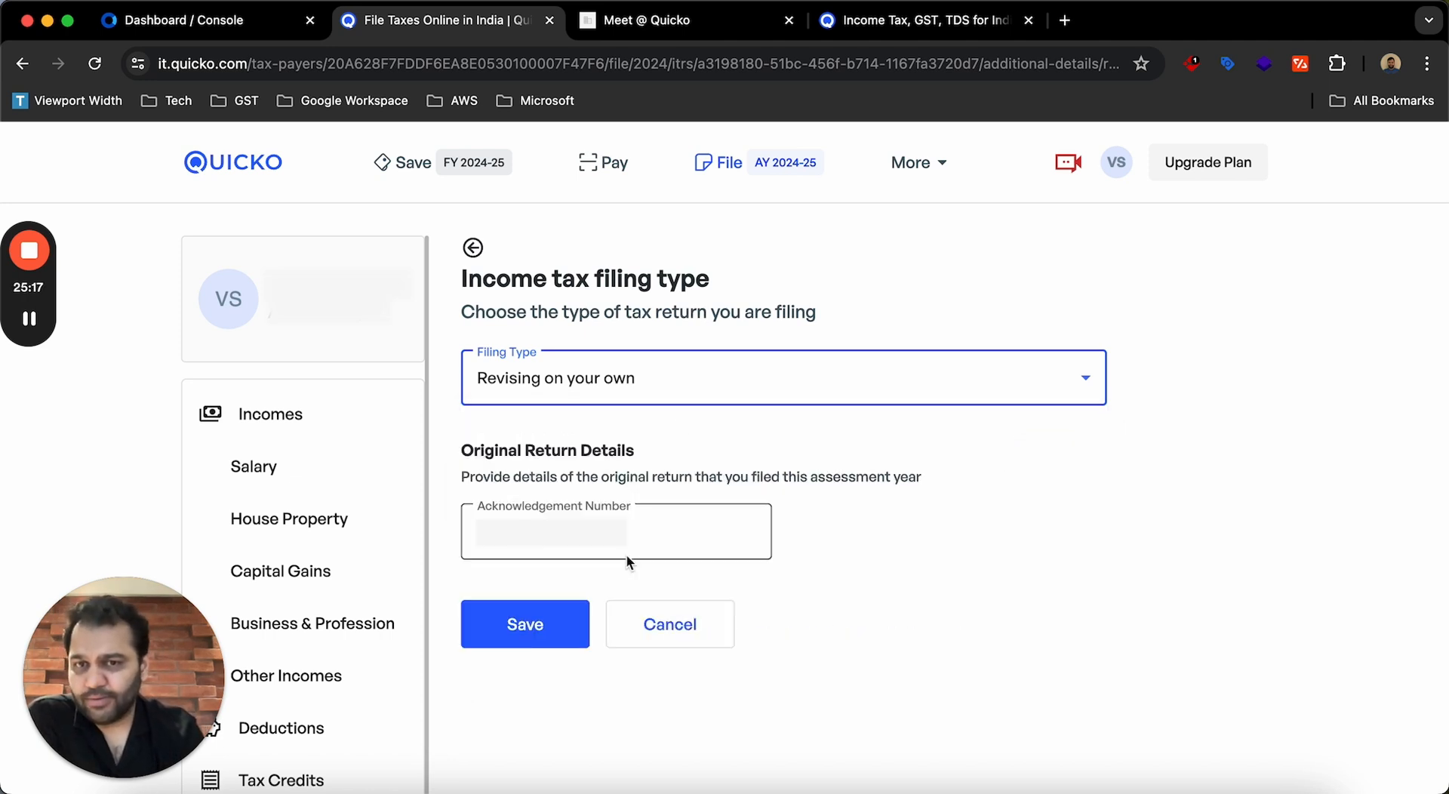
pyautogui.tripleClick(560, 451)
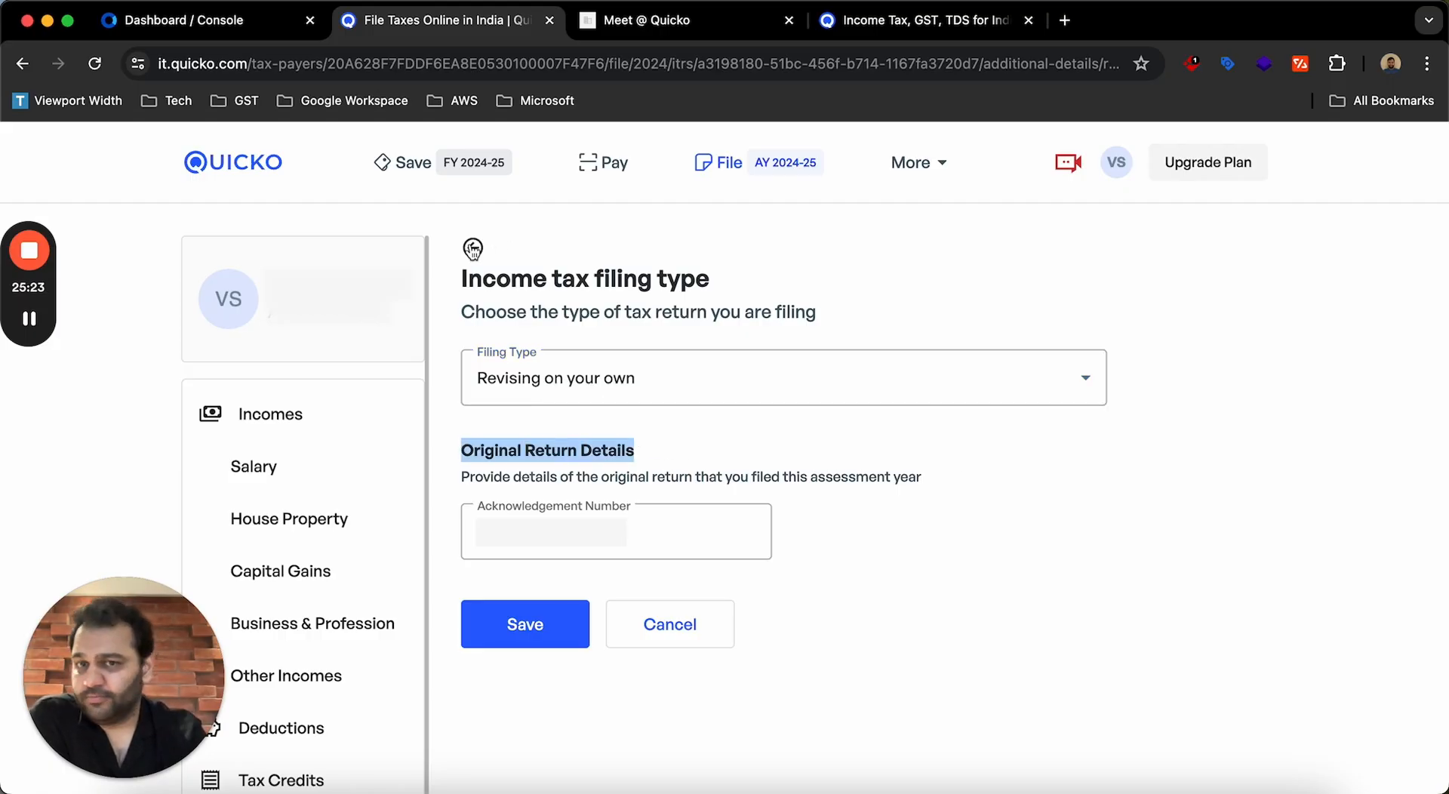
pyautogui.click(473, 249)
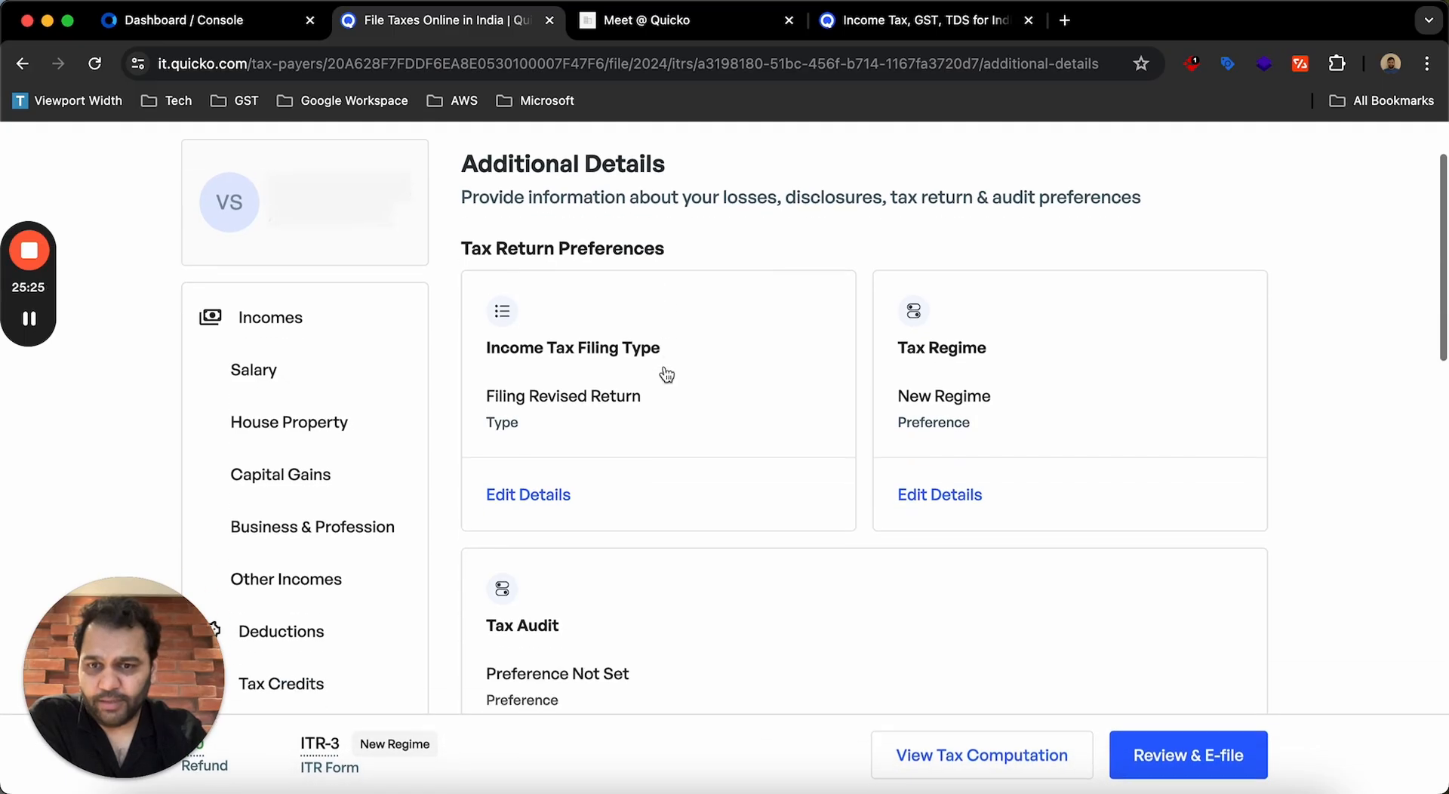
pyautogui.scroll(-4, 664, 374)
pyautogui.scroll(-4, 666, 373)
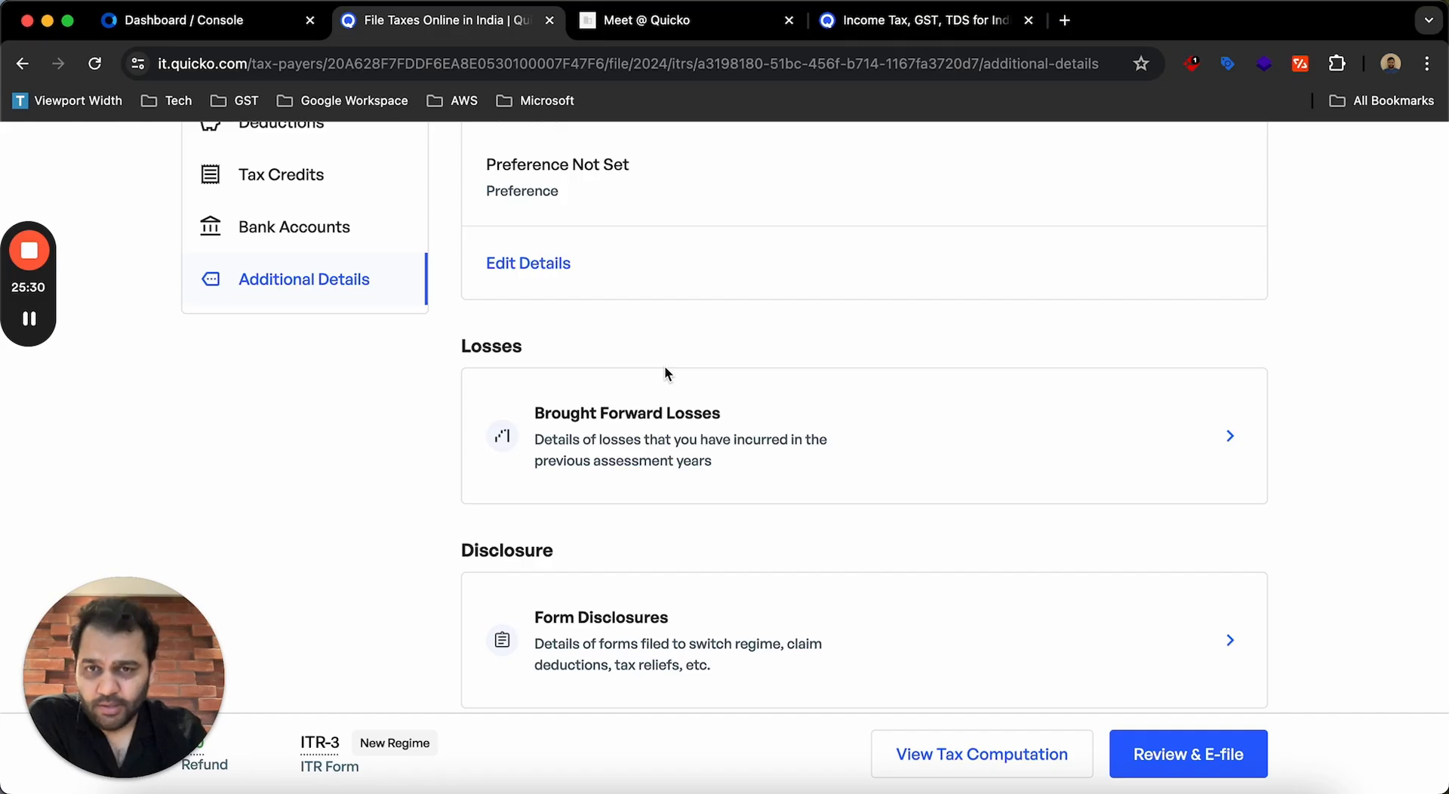
pyautogui.scroll(-1, 664, 365)
pyautogui.click(665, 373)
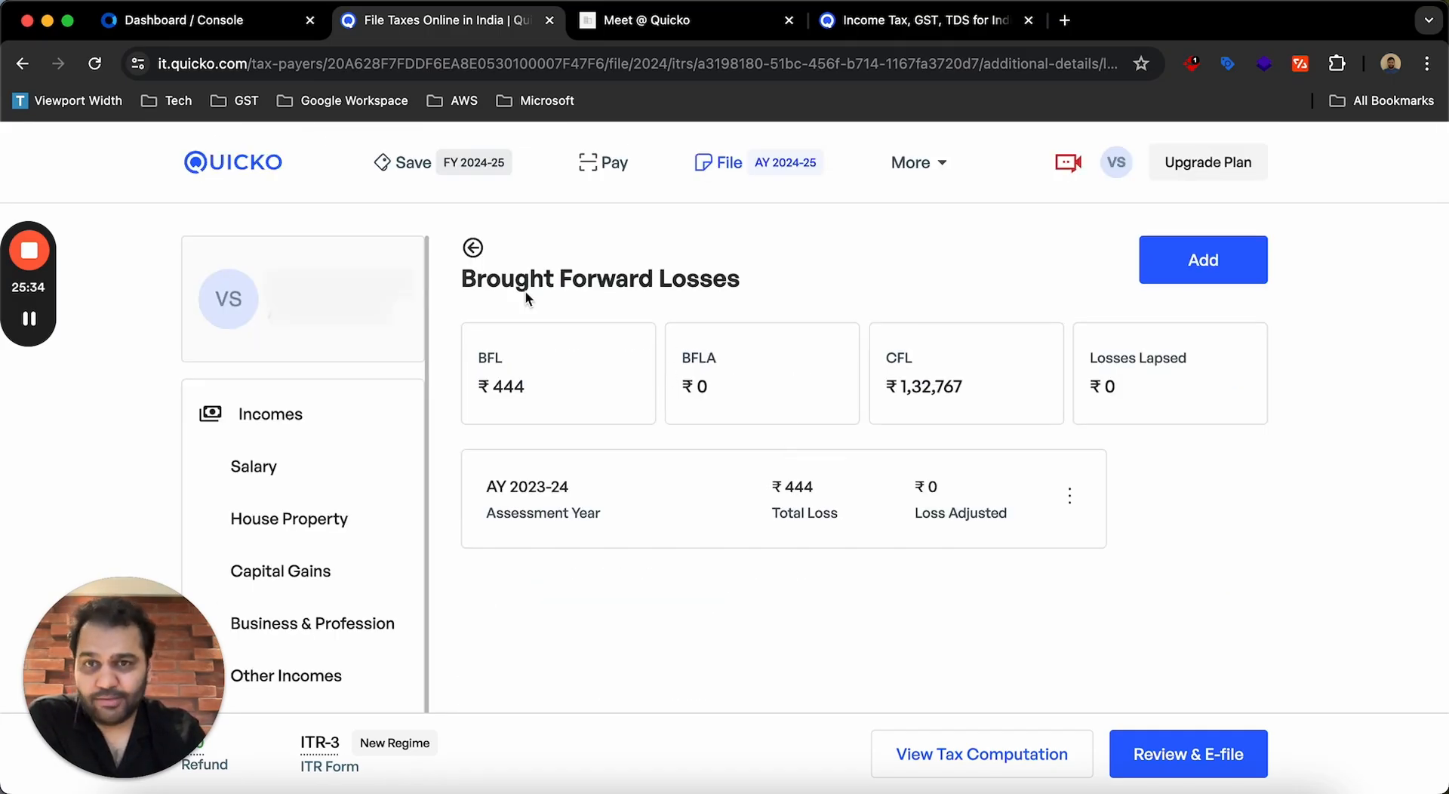
pyautogui.click(474, 248)
pyautogui.scroll(-10, 682, 407)
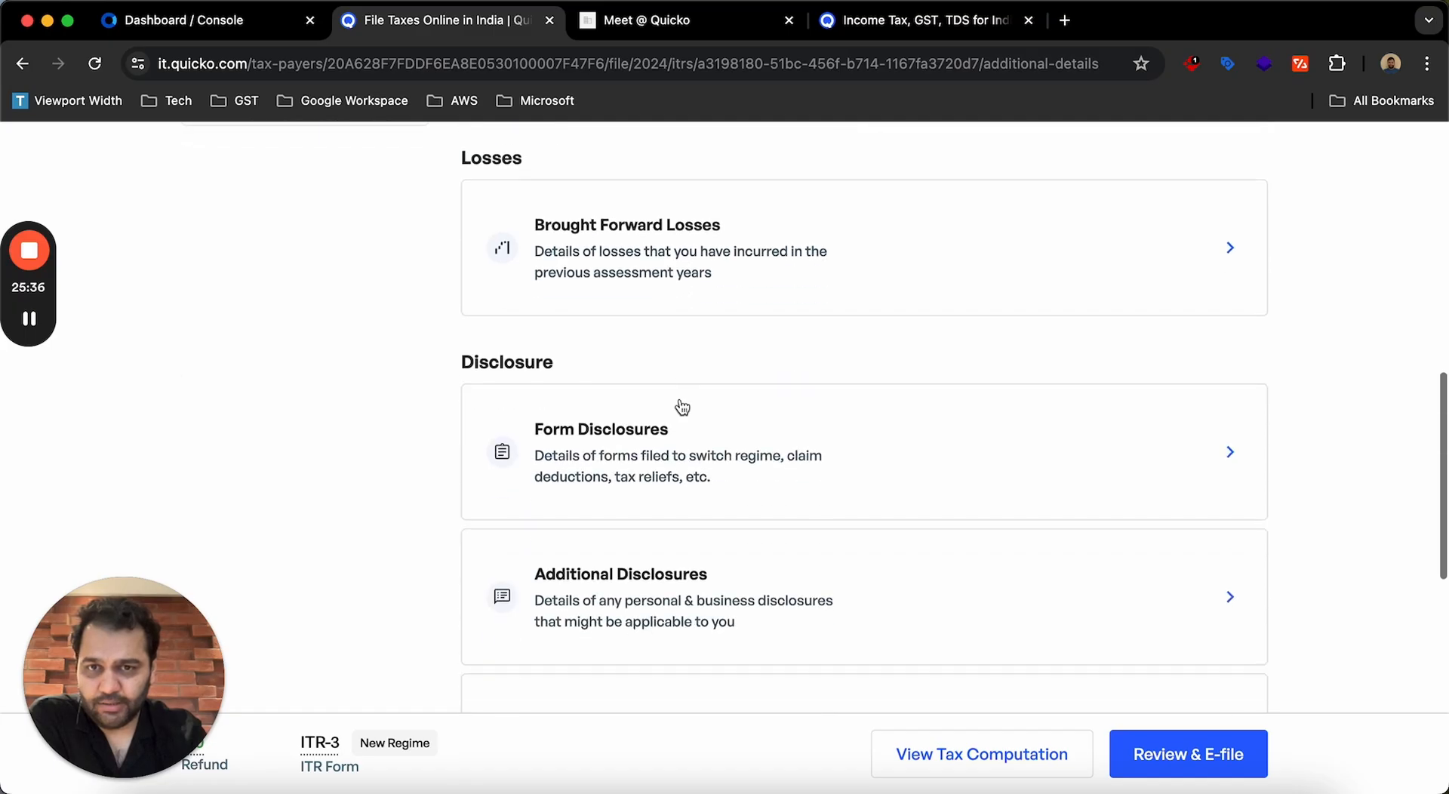
pyautogui.scroll(-3, 683, 407)
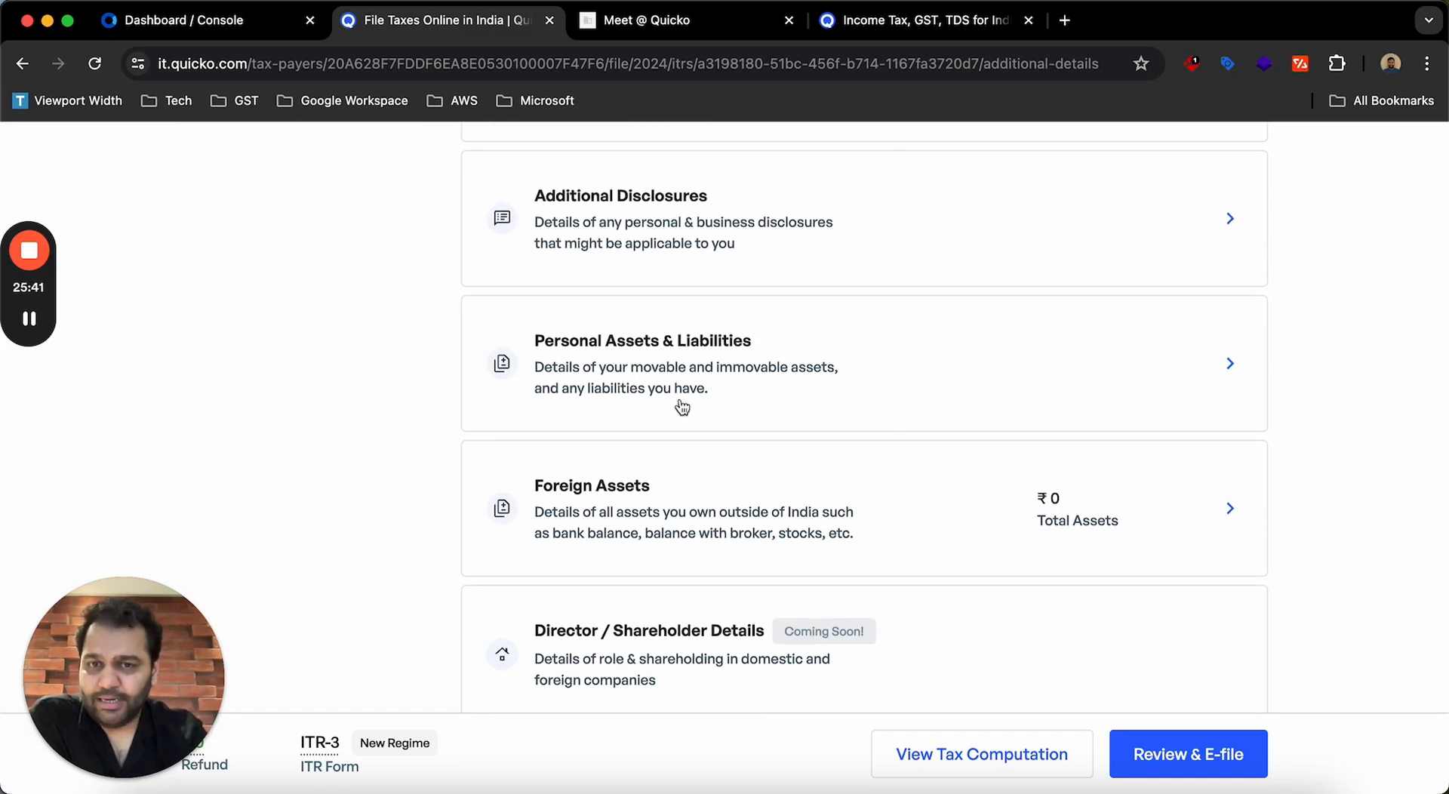
pyautogui.scroll(-5, 683, 407)
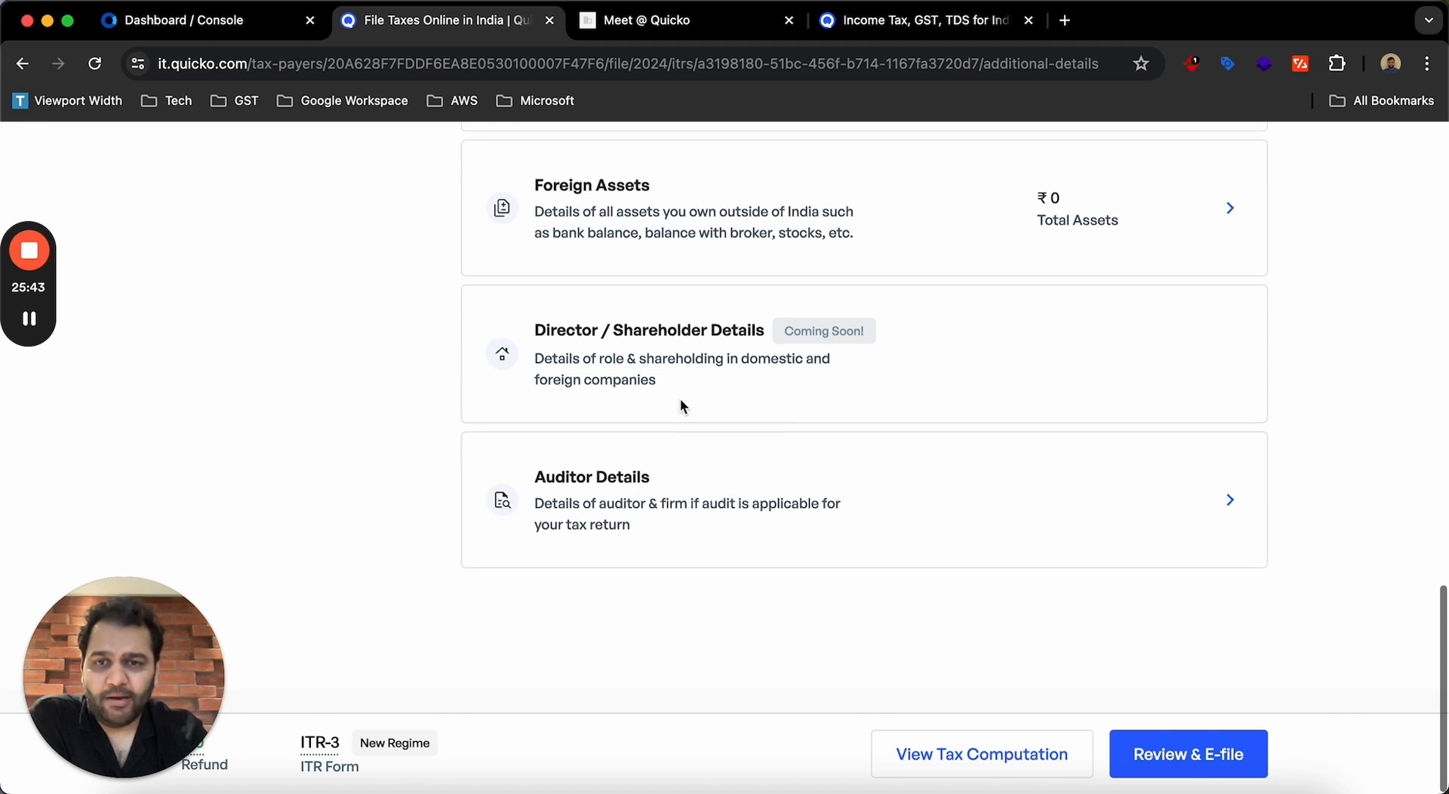
pyautogui.click(973, 770)
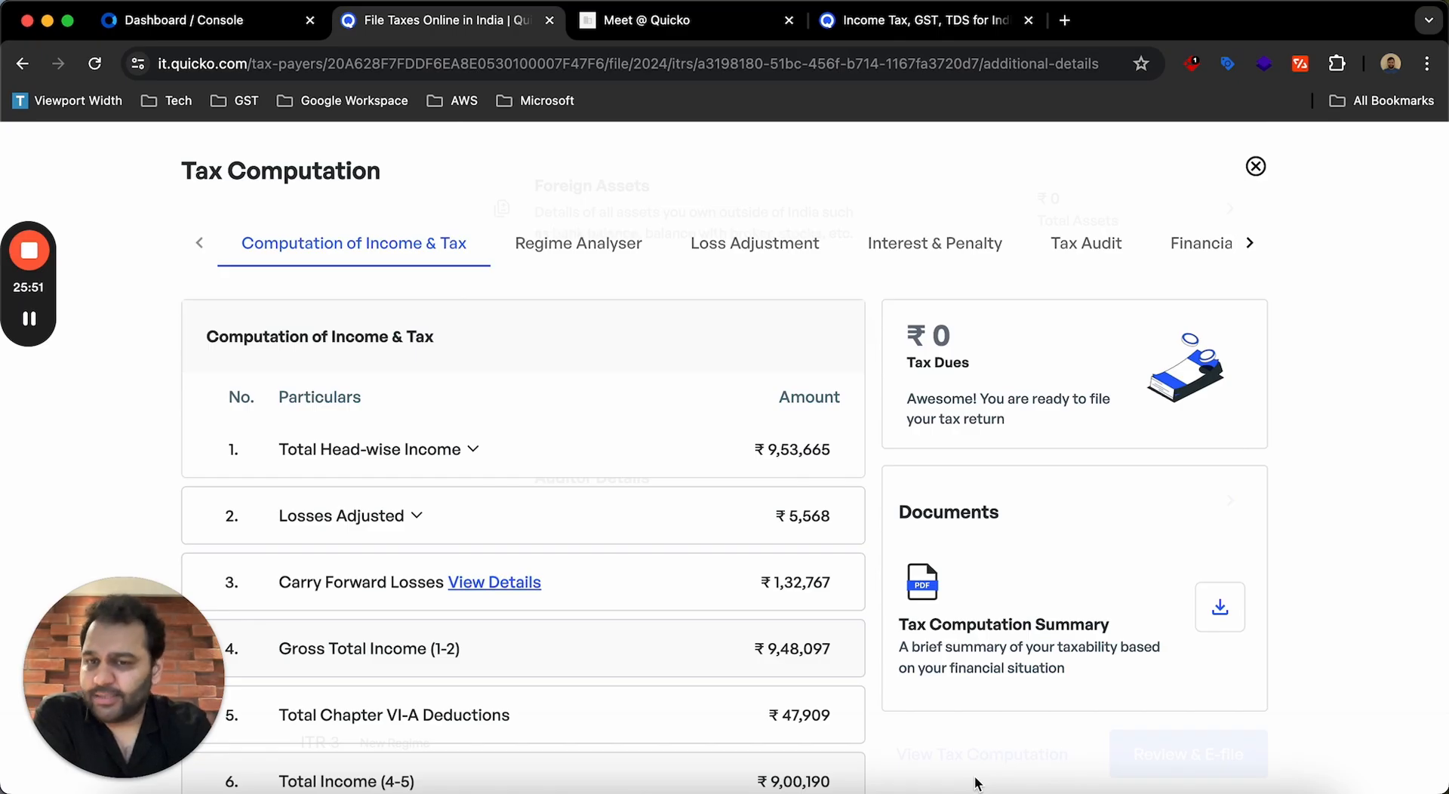
pyautogui.scroll(-2, 790, 620)
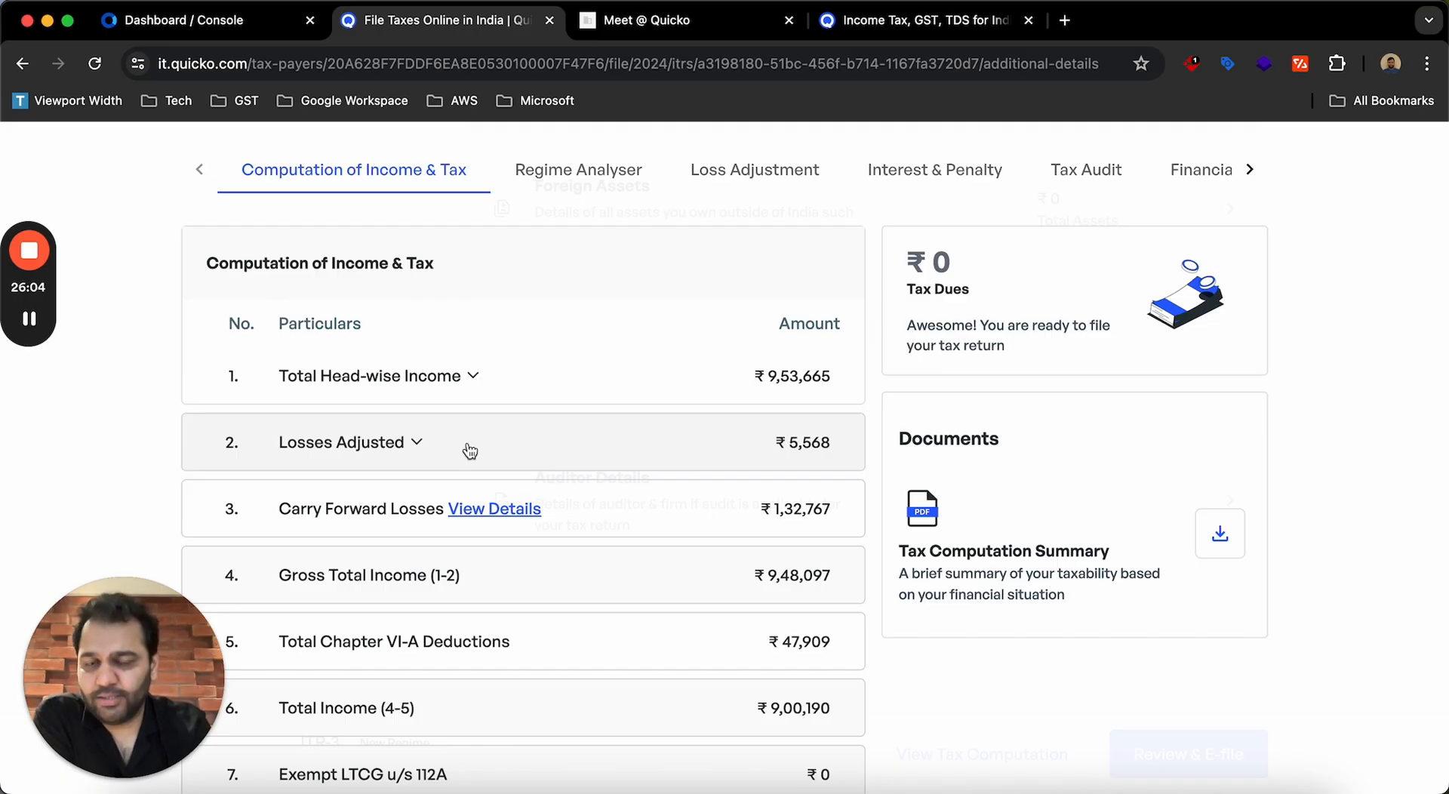
pyautogui.tripleClick(785, 508)
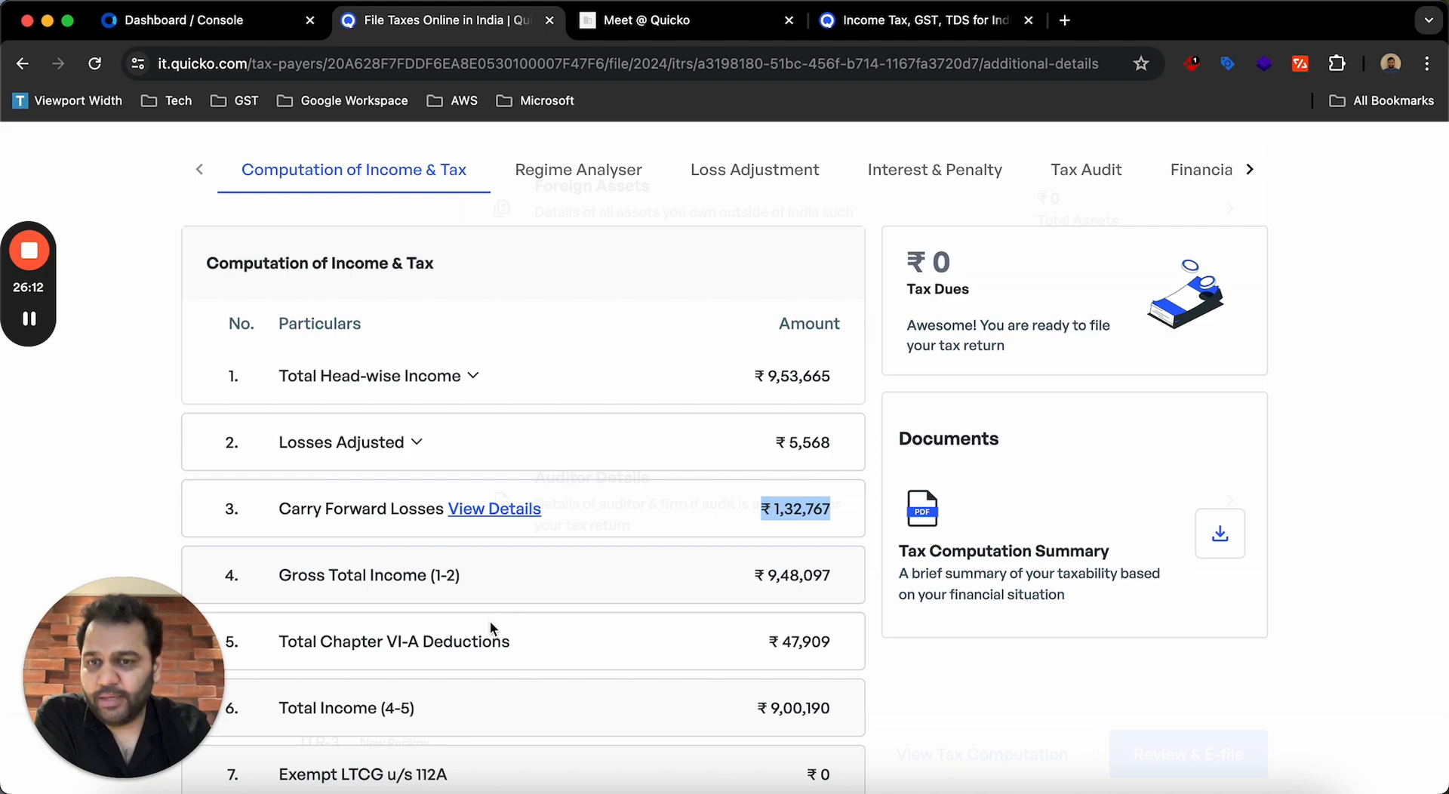
pyautogui.scroll(-1, 491, 628)
pyautogui.scroll(-3, 415, 531)
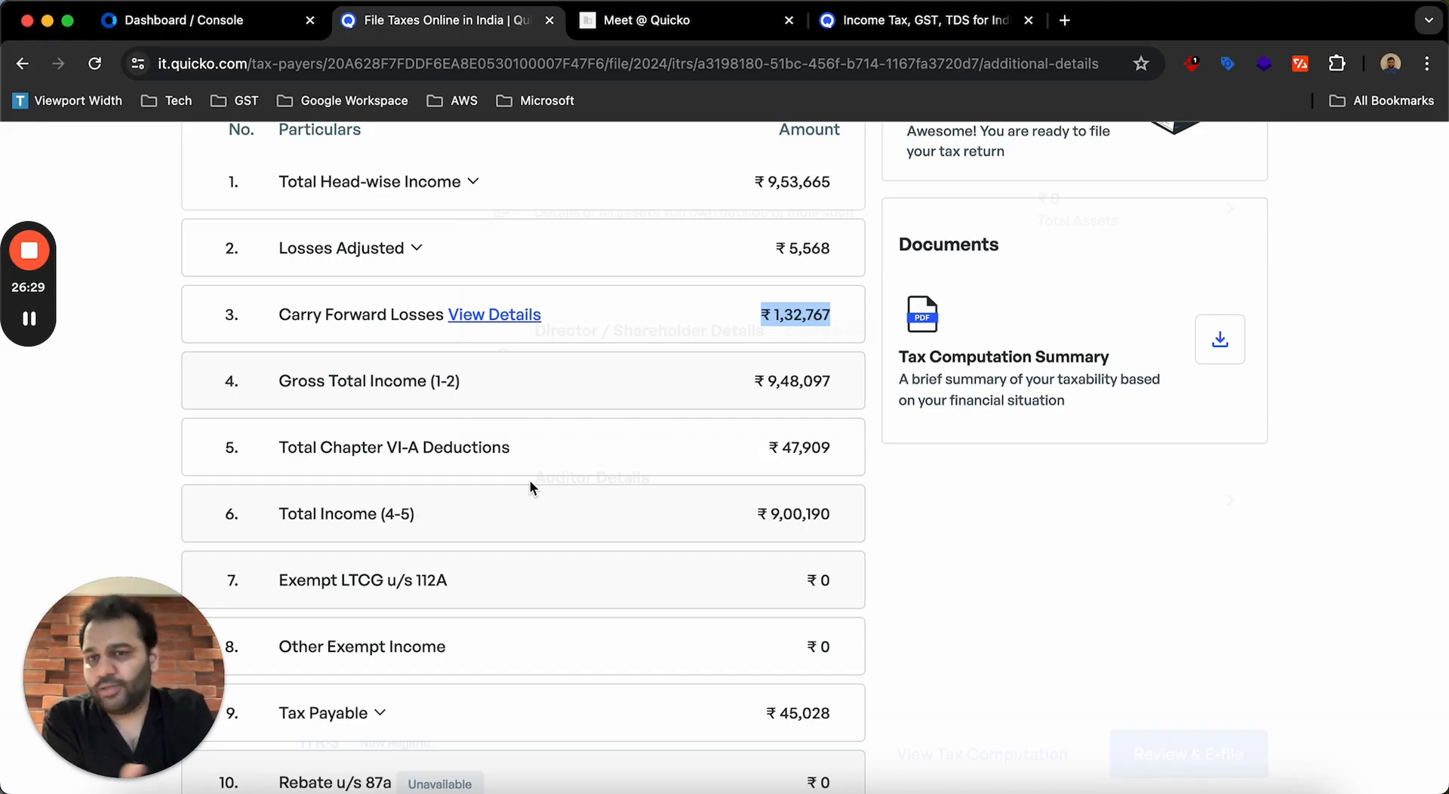
pyautogui.doubleClick(488, 450)
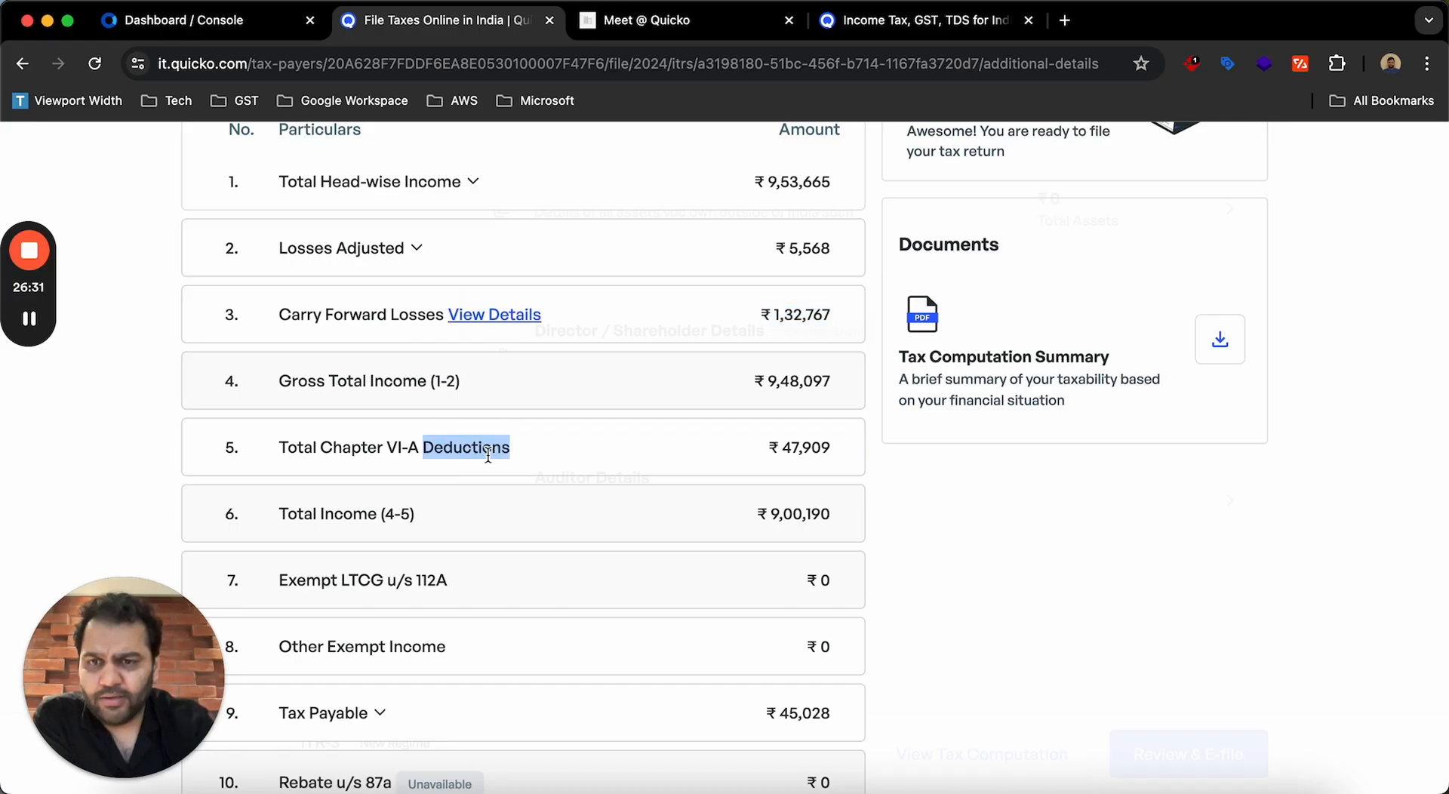
pyautogui.scroll(-1, 396, 523)
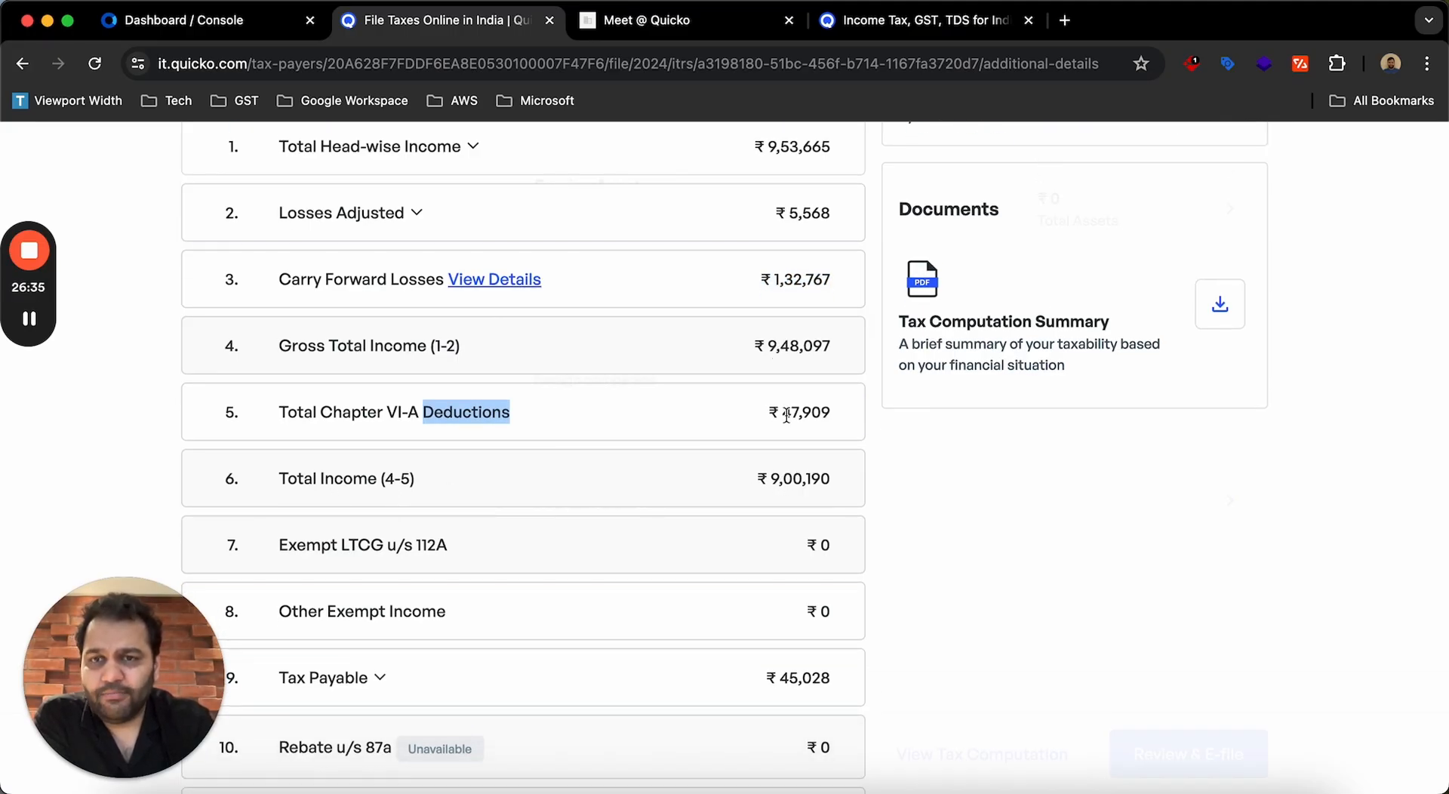
pyautogui.scroll(-3, 774, 476)
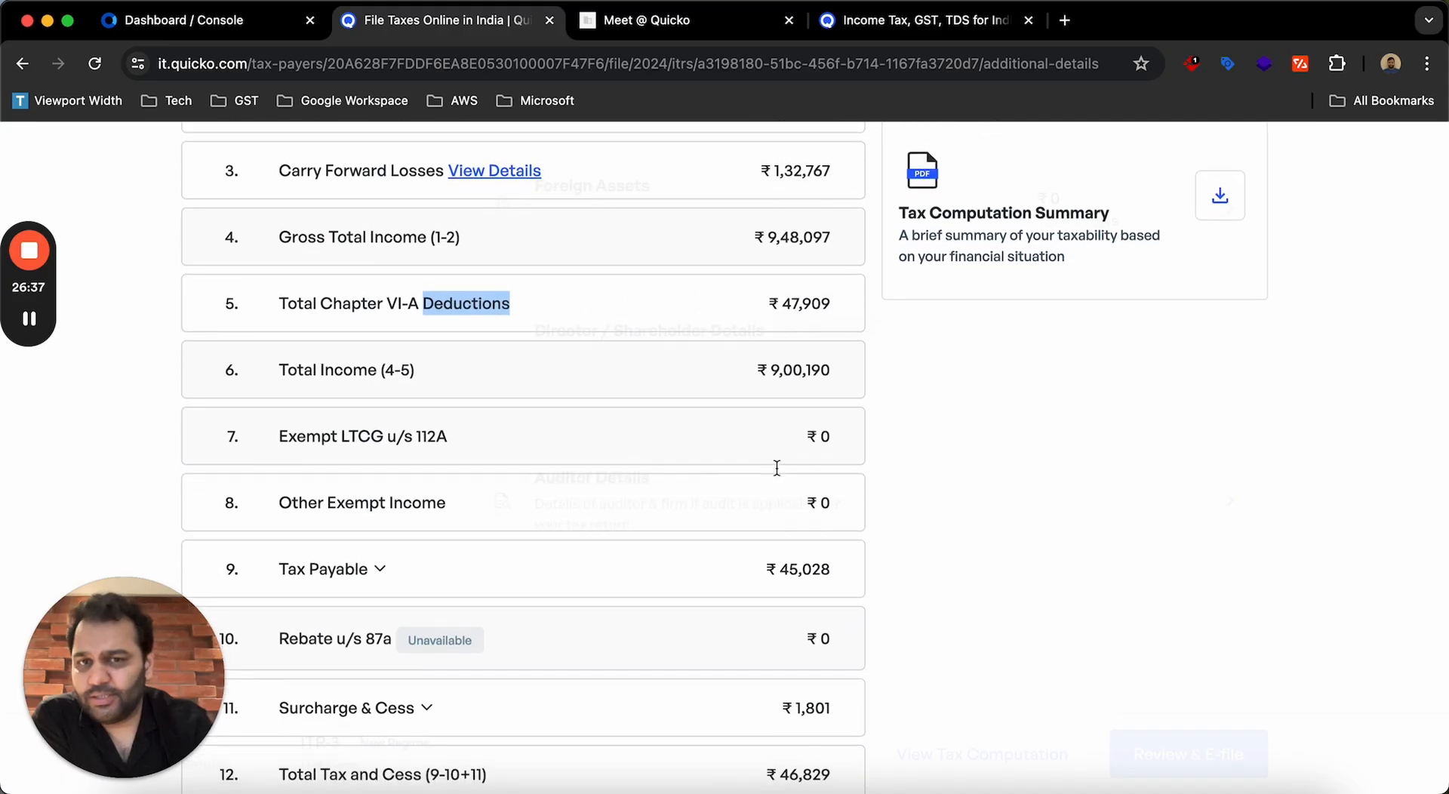
pyautogui.scroll(-2, 780, 474)
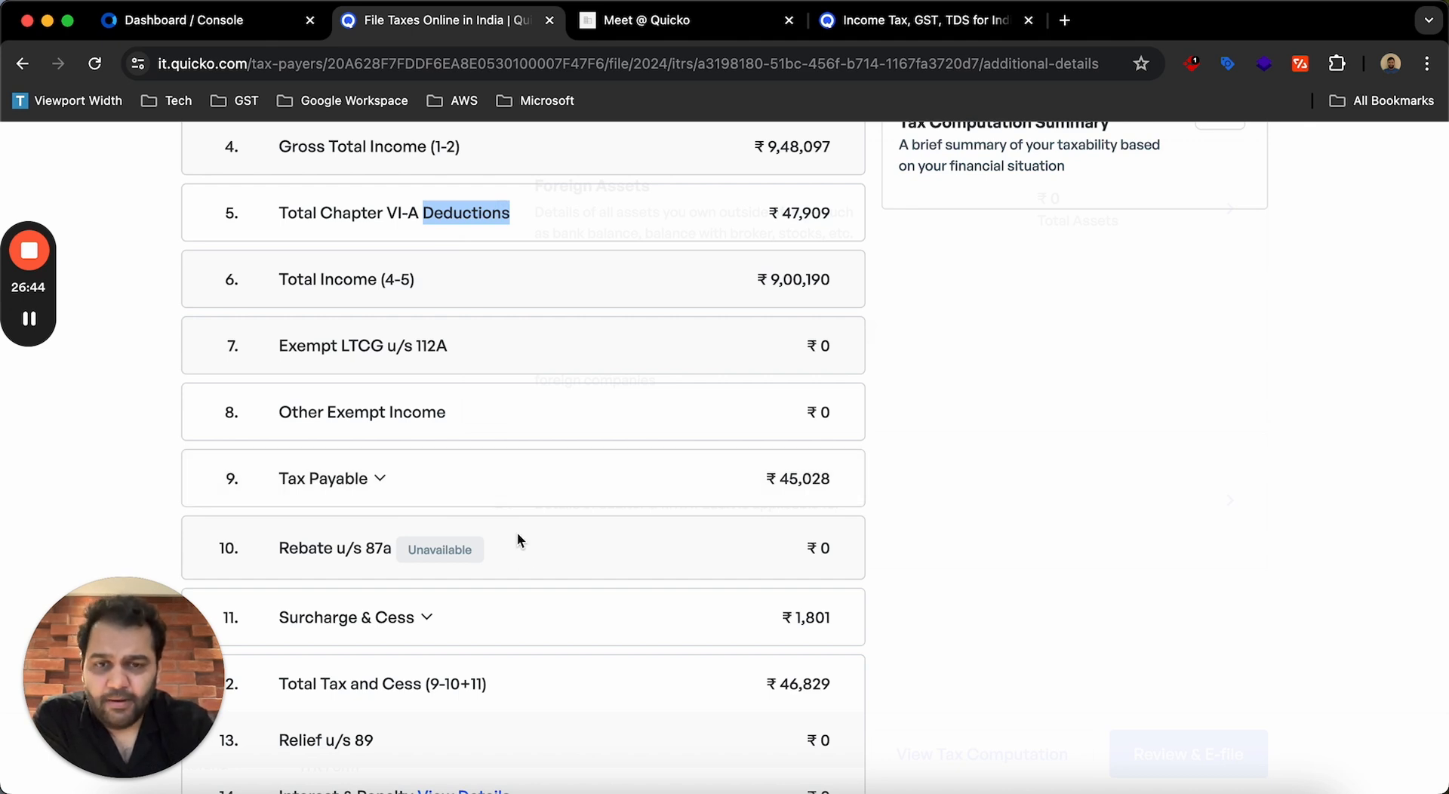
pyautogui.scroll(-2, 528, 581)
pyautogui.scroll(-2, 529, 589)
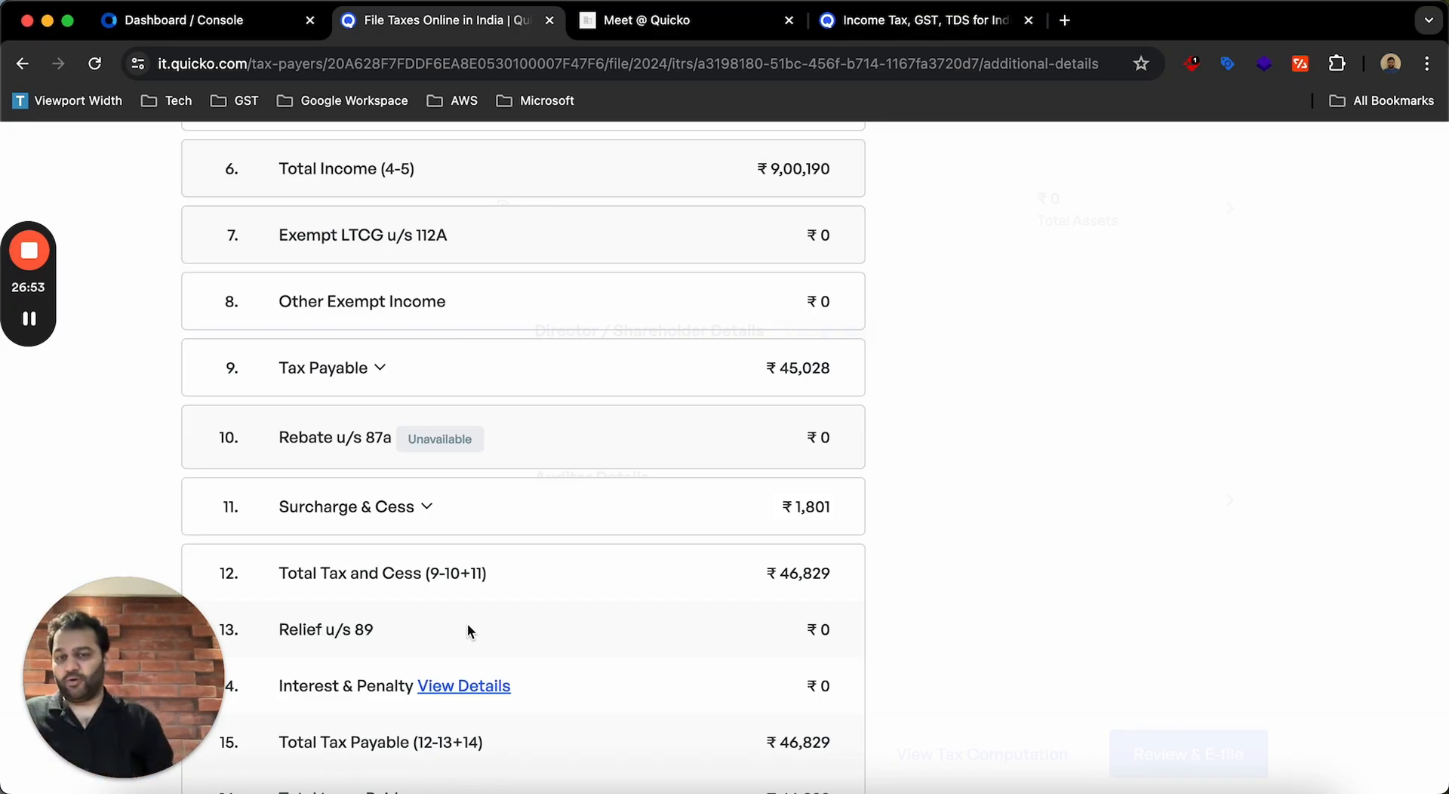
pyautogui.scroll(-3, 695, 580)
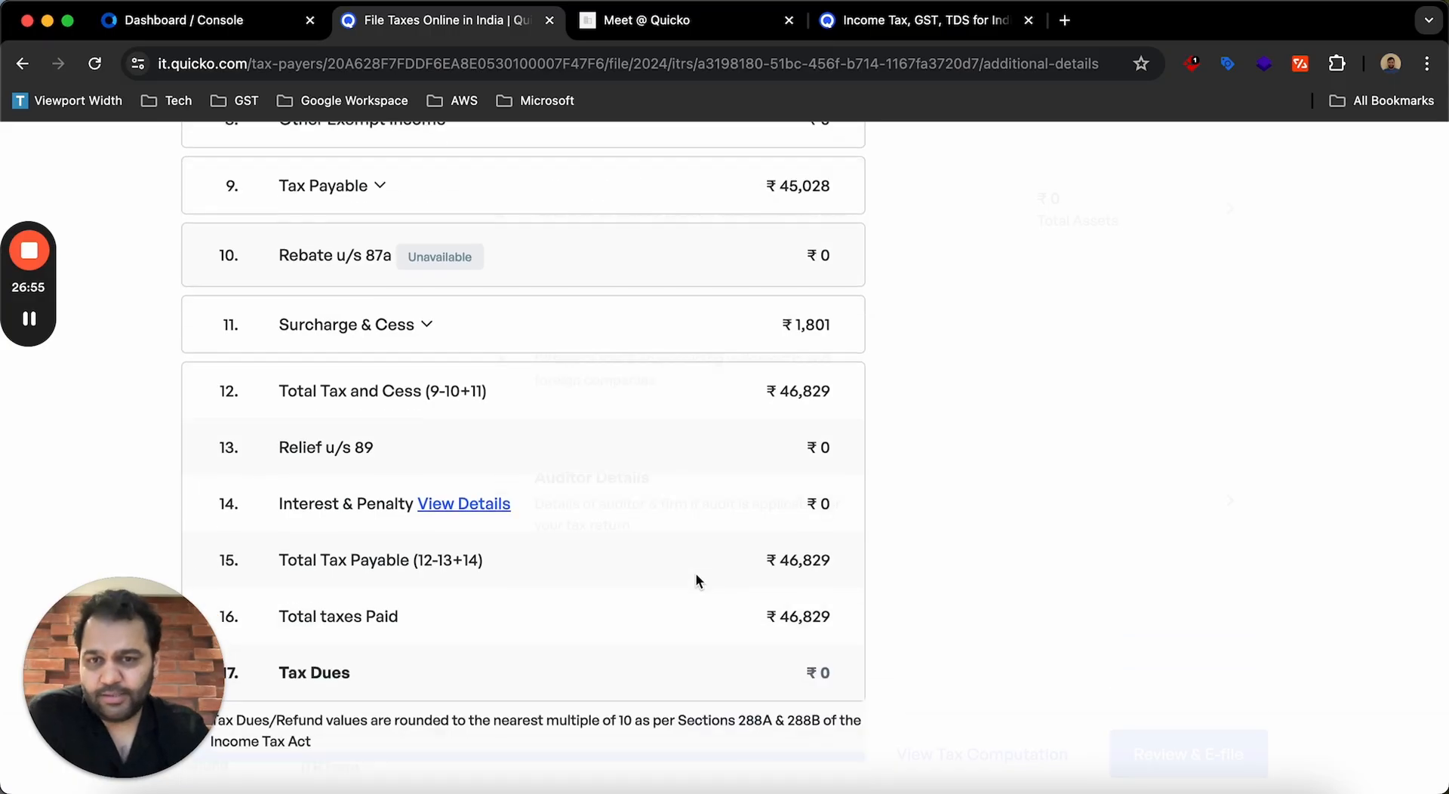
pyautogui.scroll(5, 695, 580)
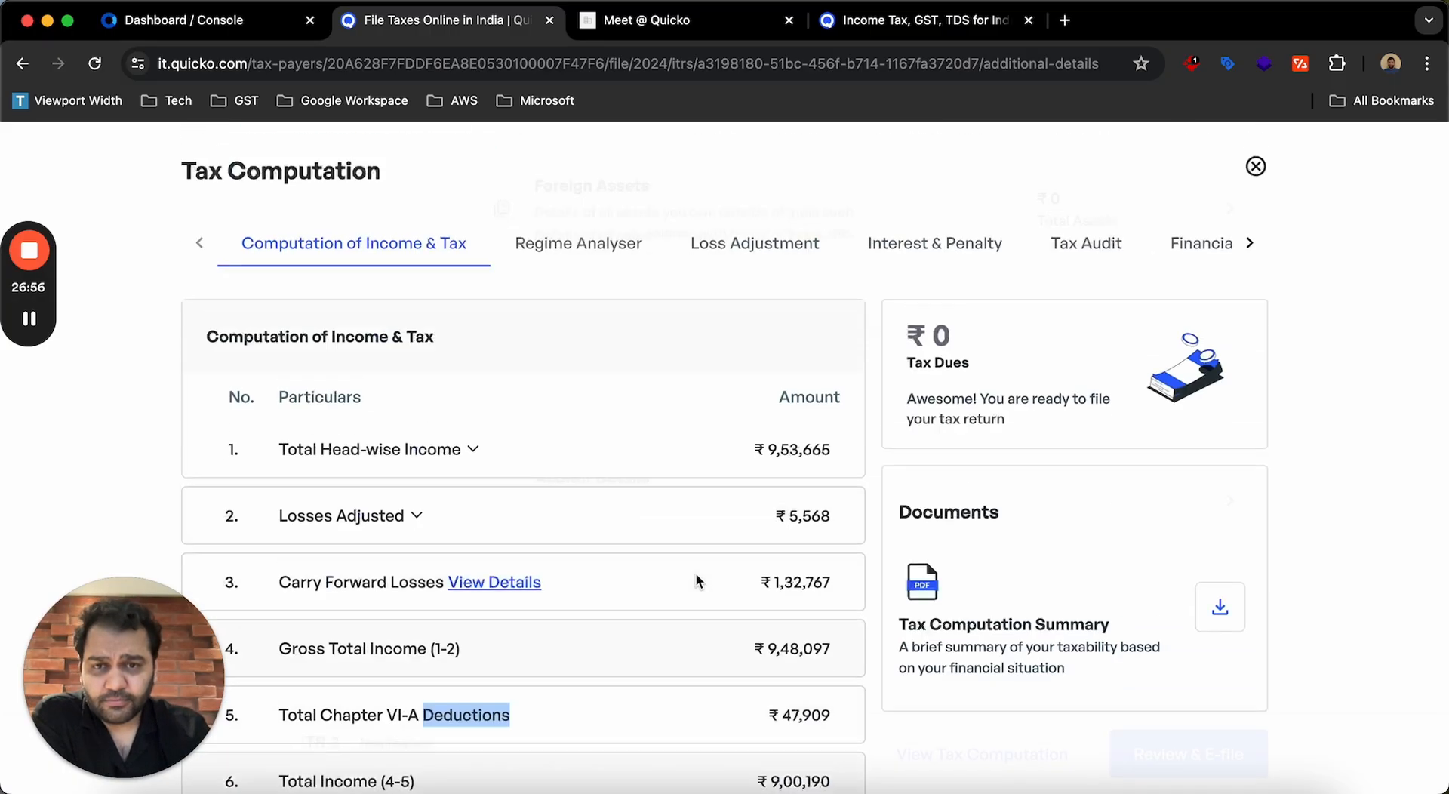
# Compare regimes: New Regime net tax ₹46,829 versus ₹1,00,709 under Old, saving ₹53,880
pyautogui.click(582, 253)
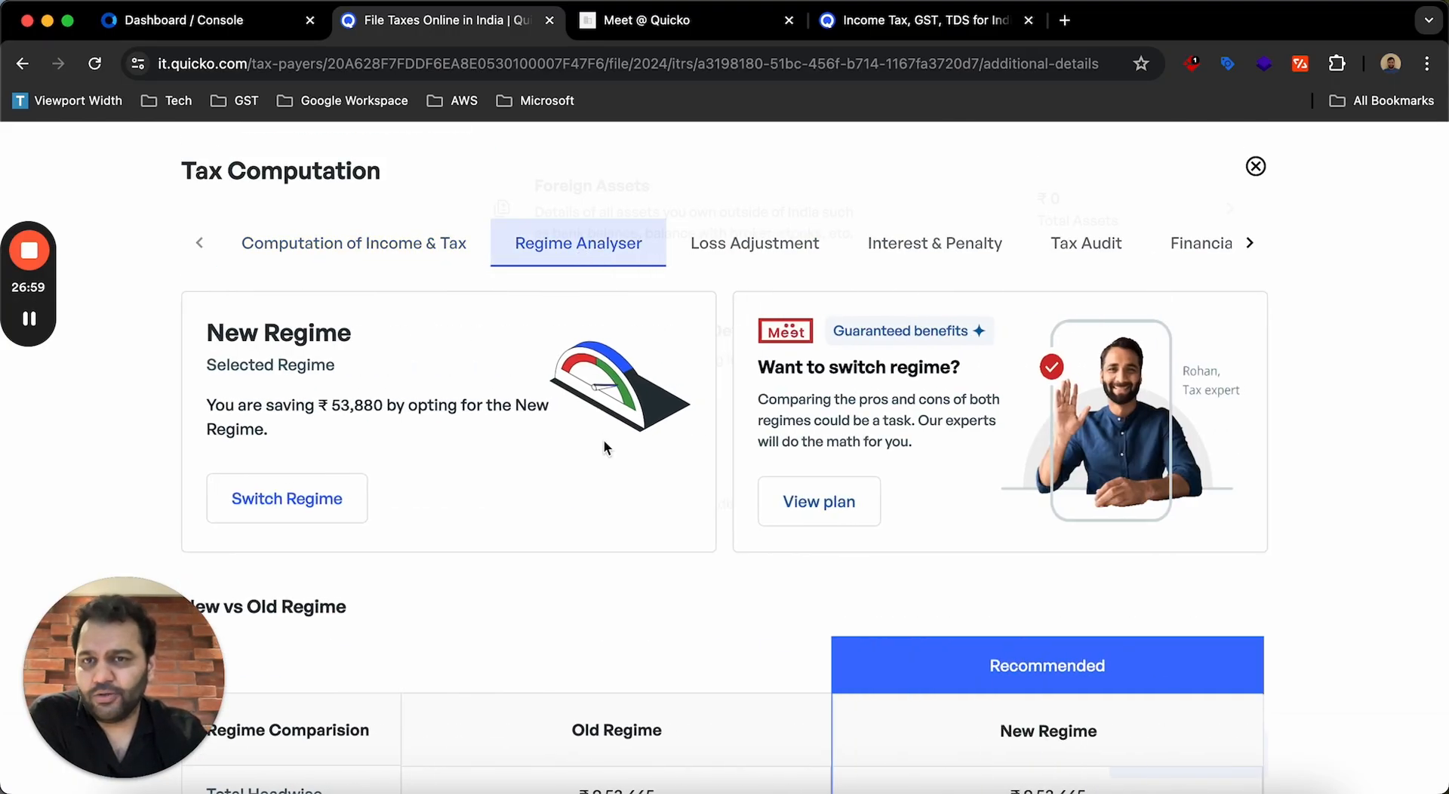
pyautogui.scroll(-5, 604, 447)
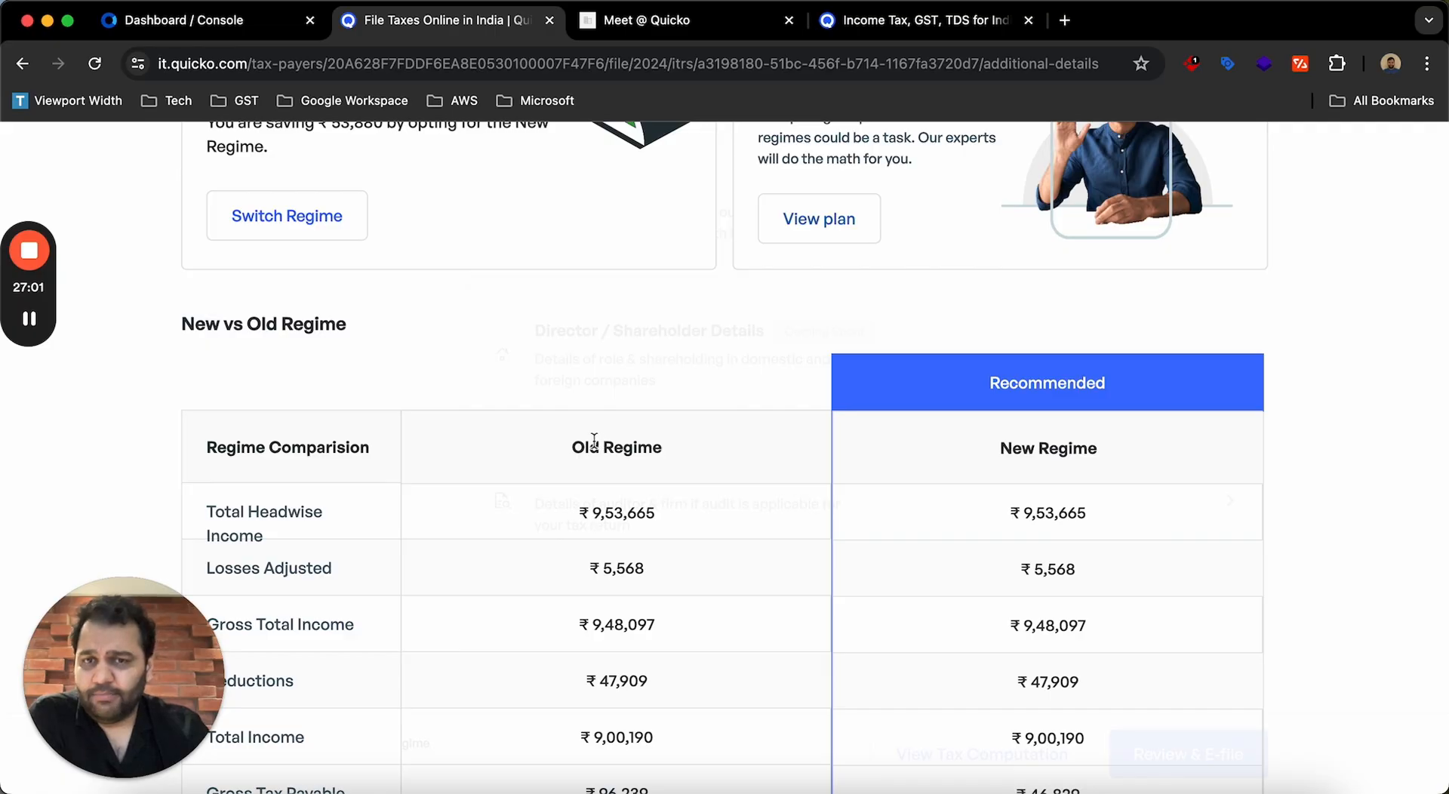
pyautogui.scroll(-3, 960, 475)
pyautogui.scroll(-2, 960, 477)
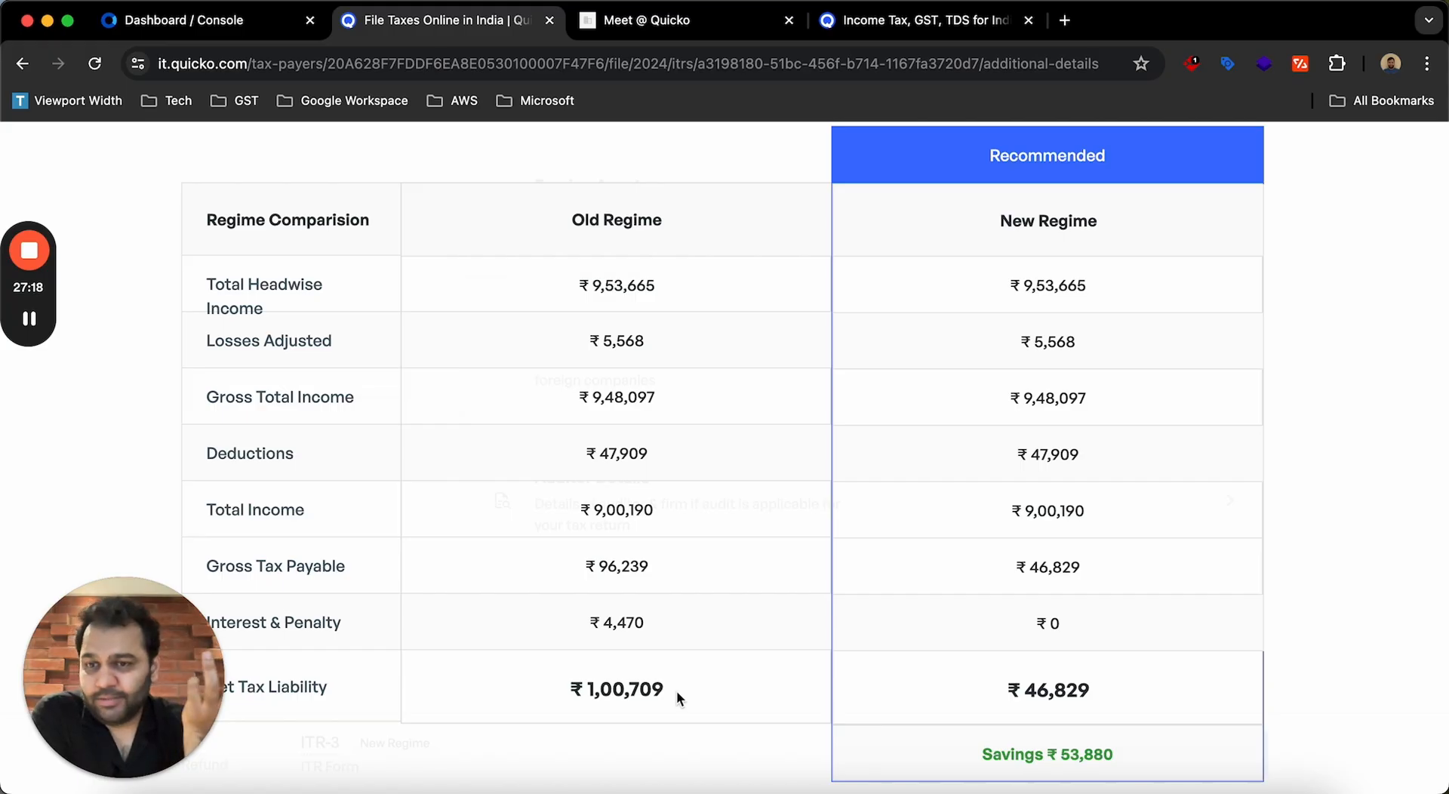
pyautogui.scroll(7, 677, 690)
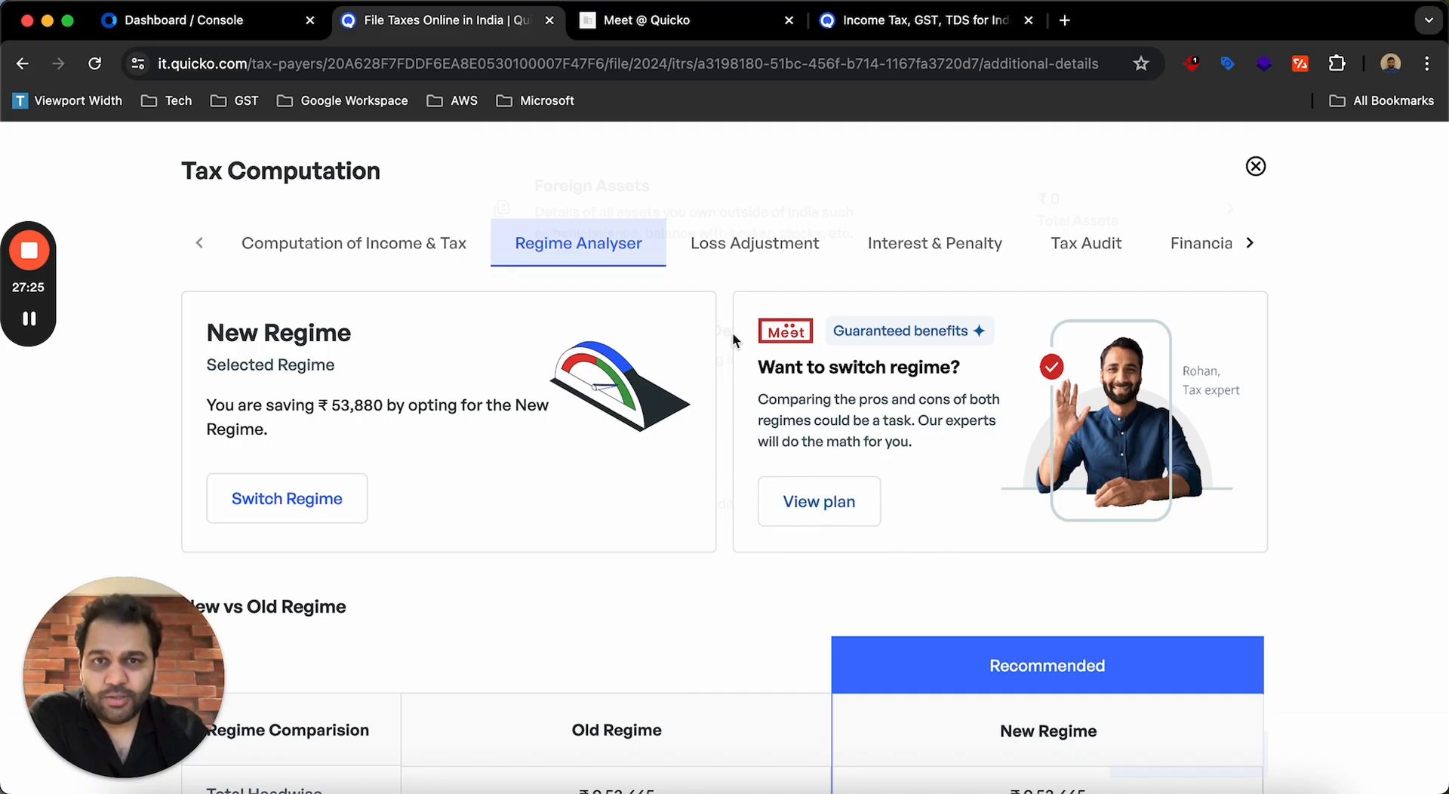
# Review Loss Adjustment, Interest & Penalty and Tax Audit, confirming no audit applies at ₹5 turnover
pyautogui.click(757, 243)
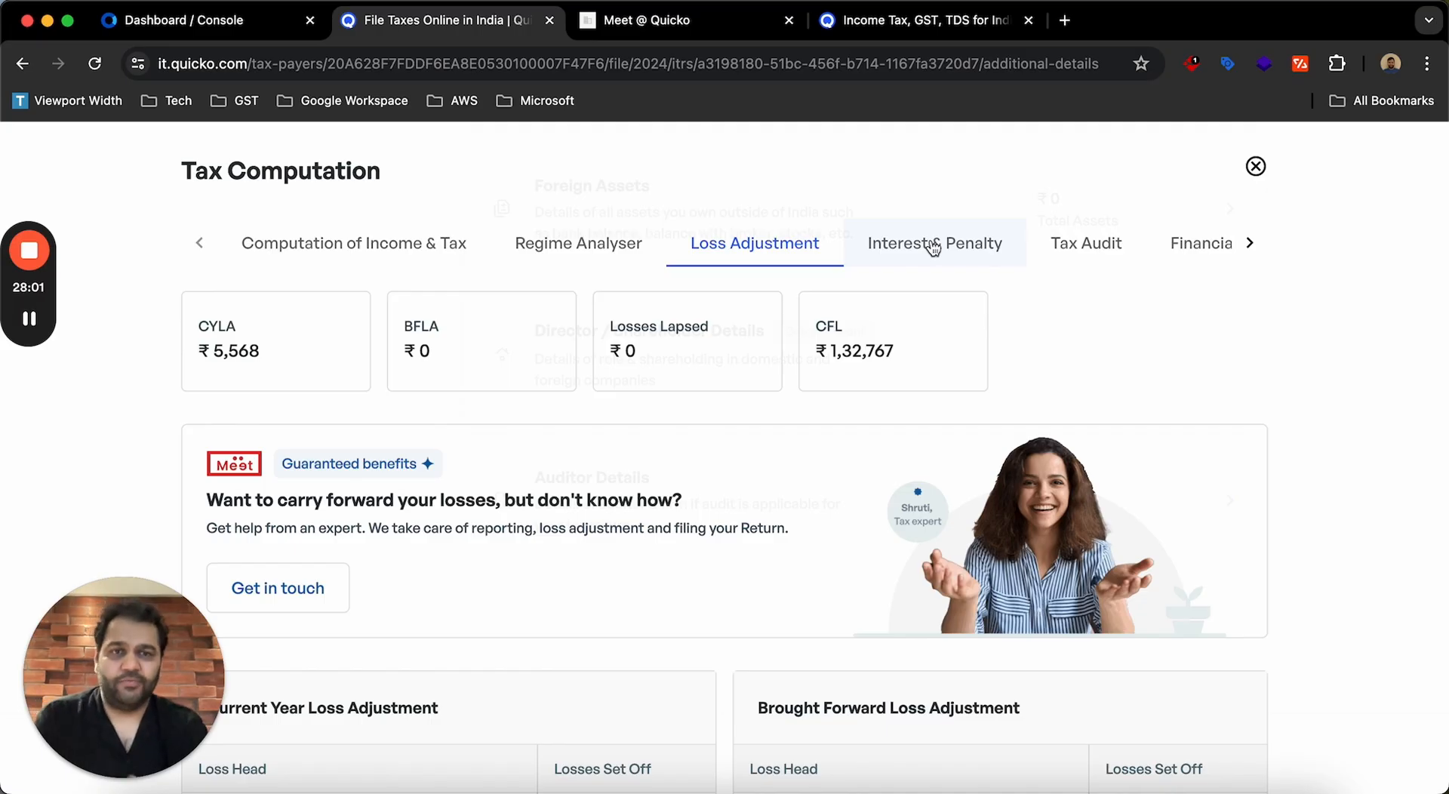
pyautogui.click(934, 245)
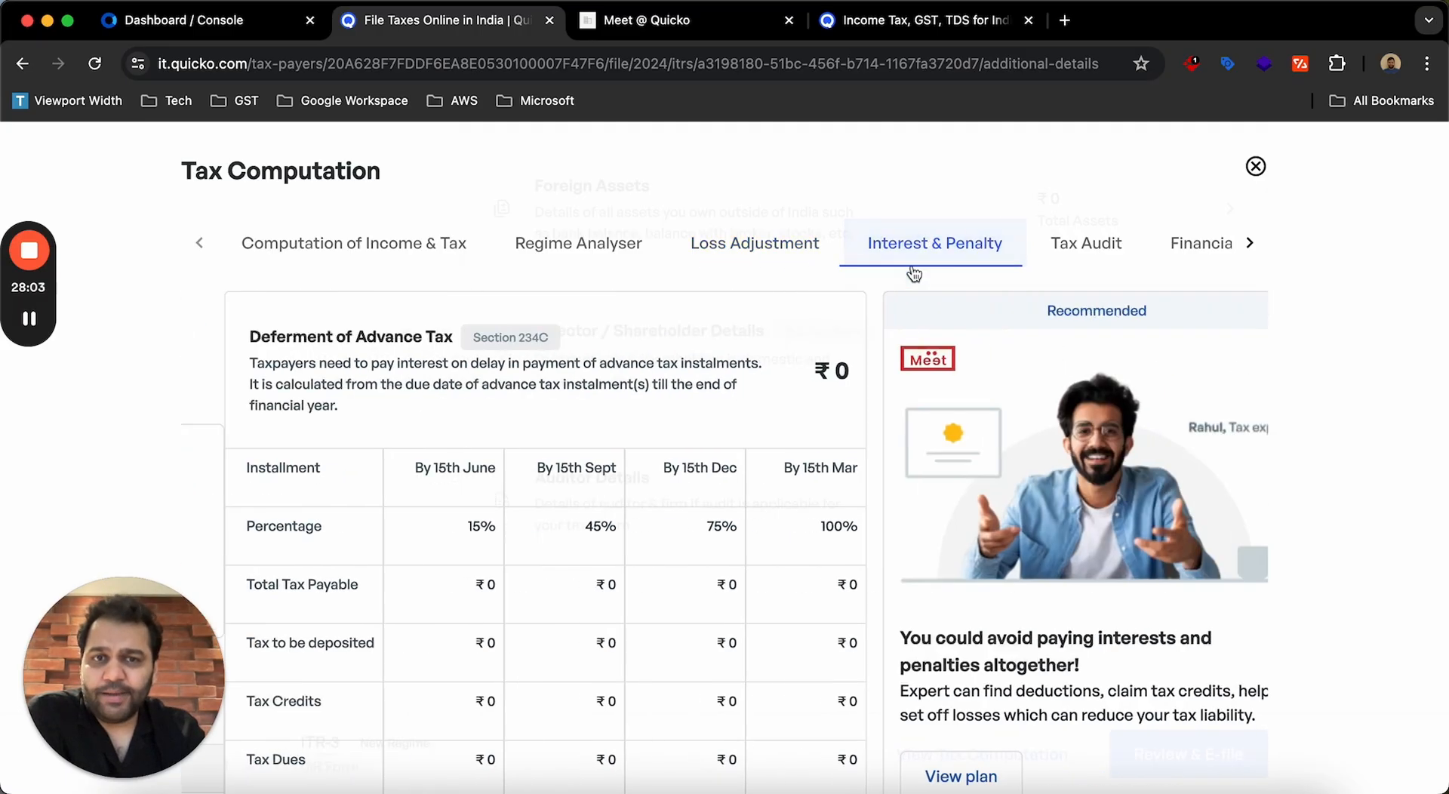
pyautogui.scroll(-5, 794, 441)
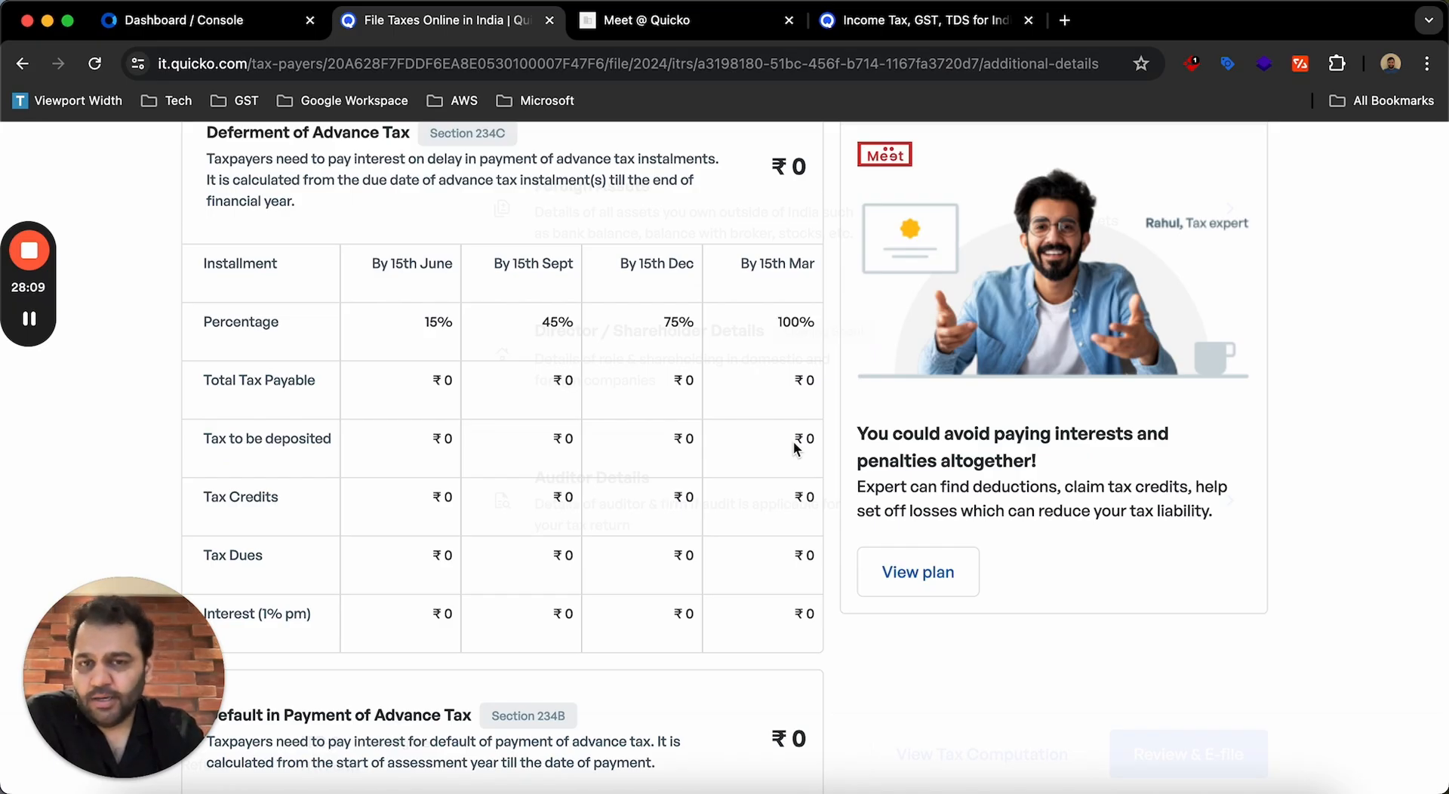
pyautogui.scroll(5, 794, 443)
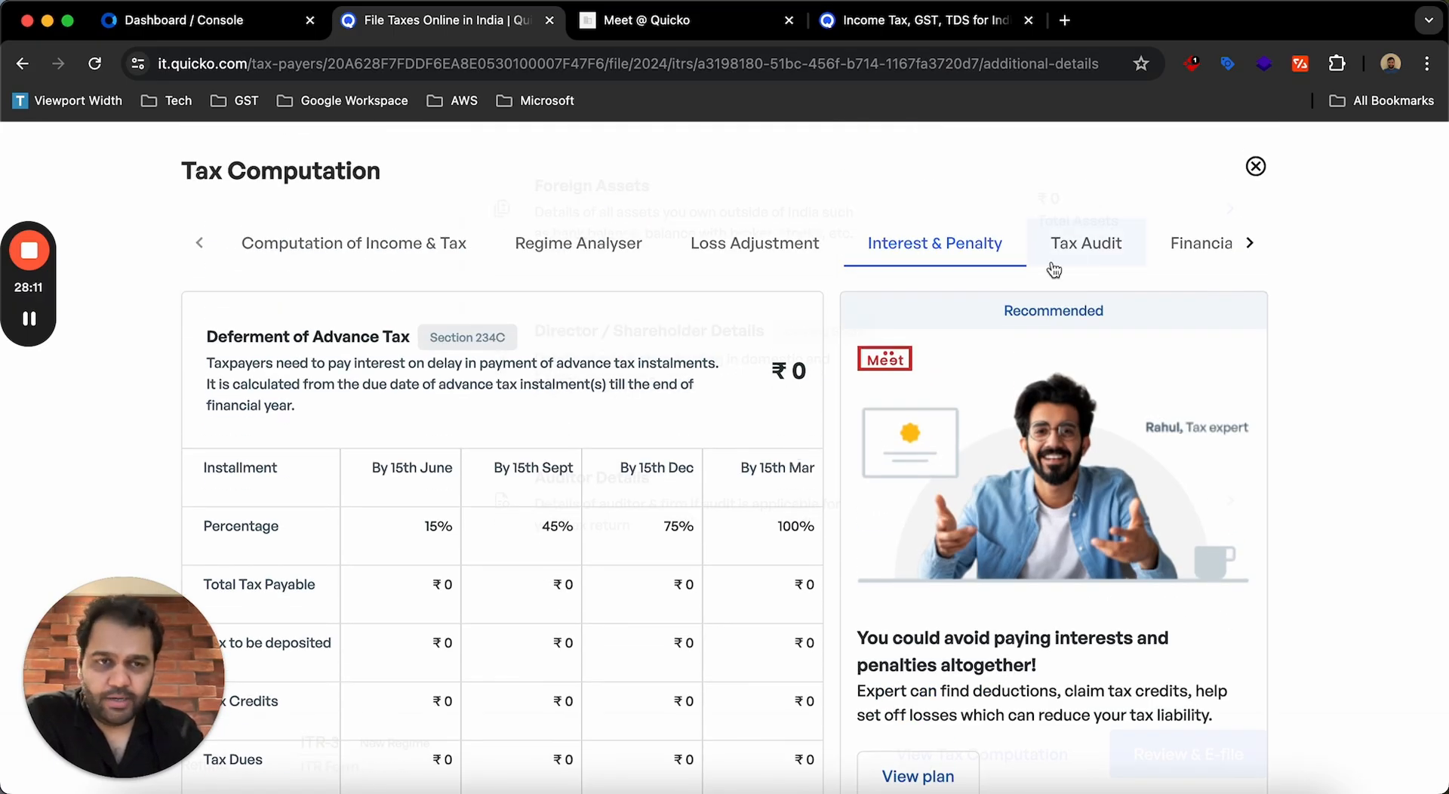
pyautogui.click(1113, 262)
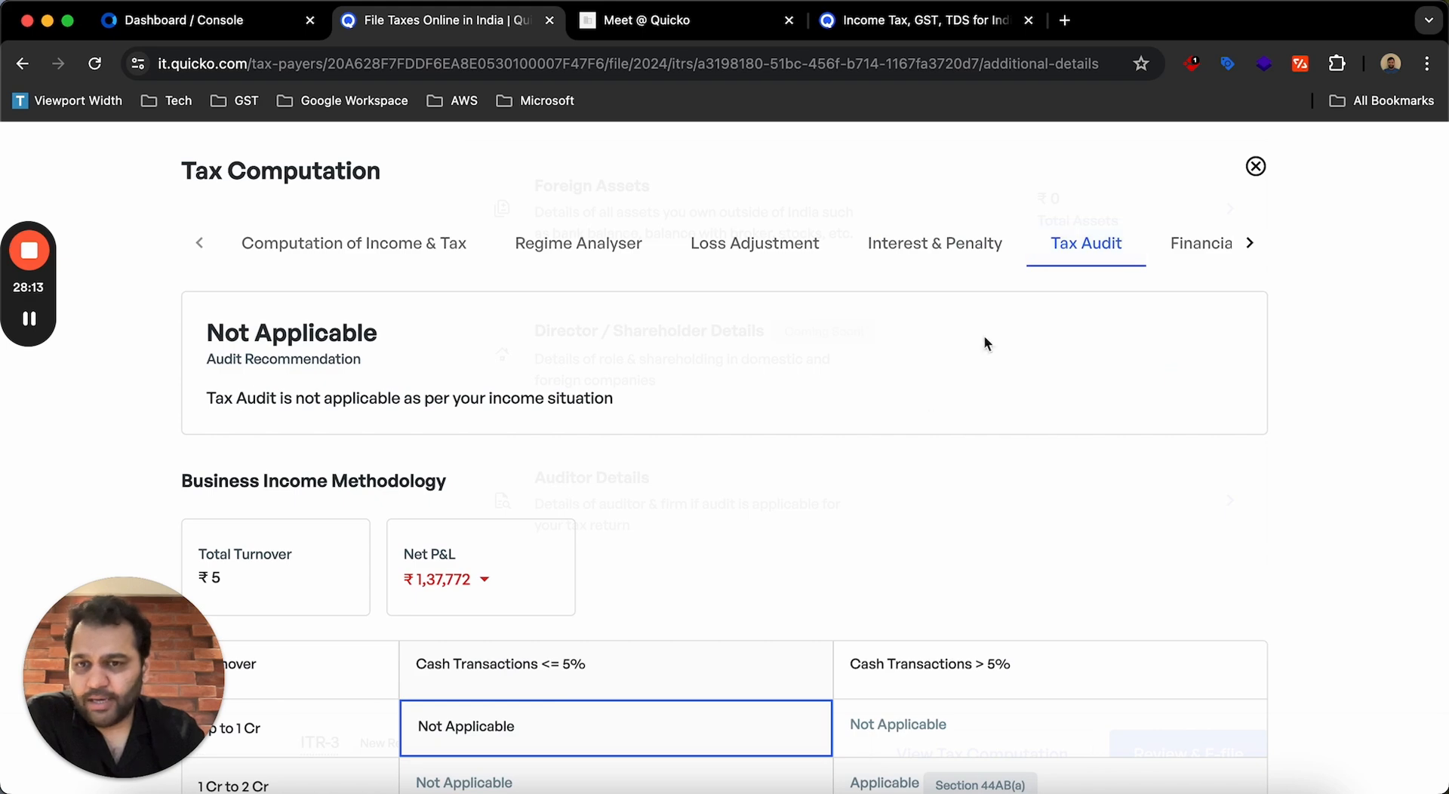
pyautogui.scroll(-2, 868, 489)
pyautogui.scroll(-2, 867, 490)
pyautogui.scroll(3, 867, 489)
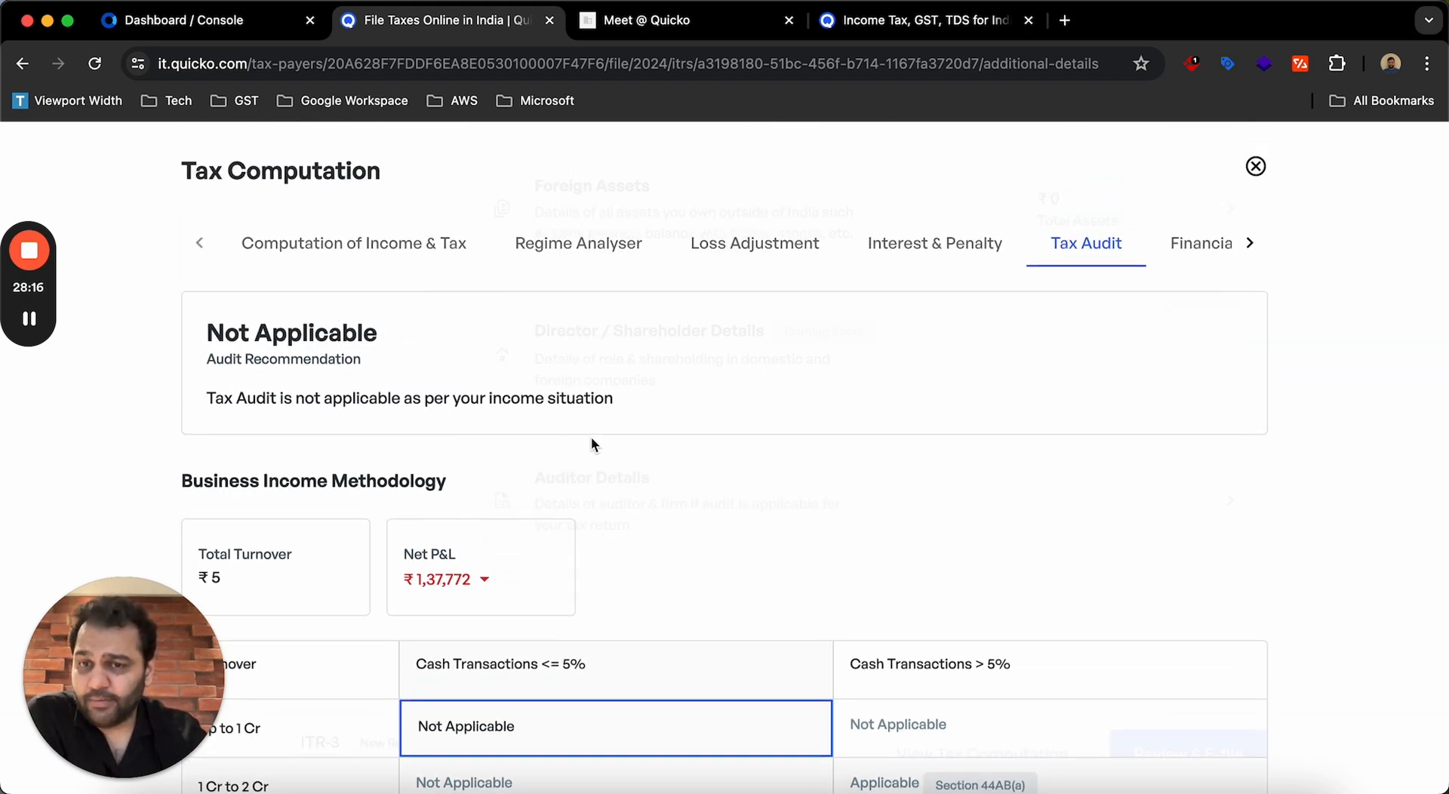
pyautogui.scroll(-3, 589, 429)
pyautogui.scroll(-3, 505, 343)
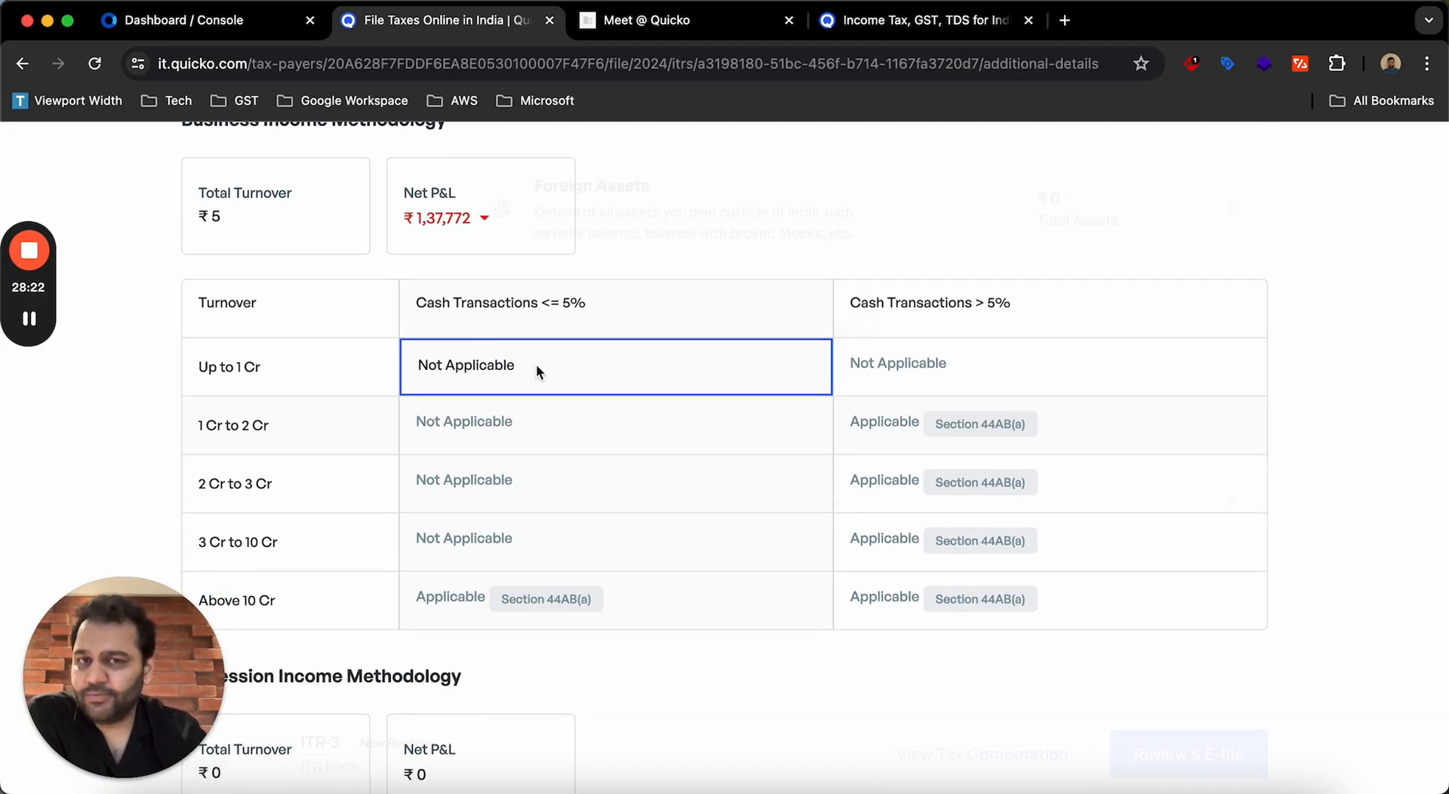
pyautogui.scroll(5, 536, 364)
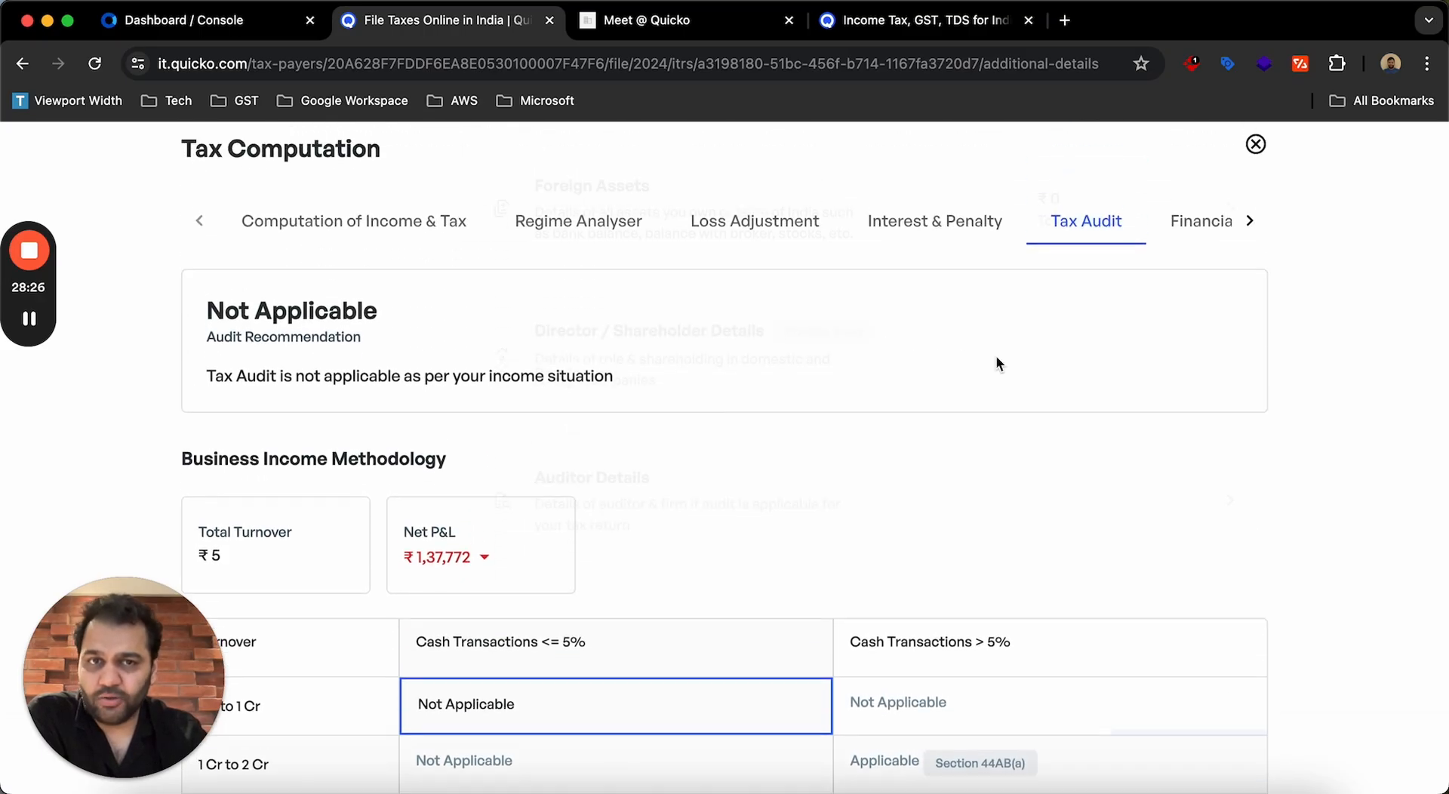
# Review the Financial Statements: the P&L with its ₹1,37,772 net loss, the Balance Sheet and downloadable reports
pyautogui.click(1210, 223)
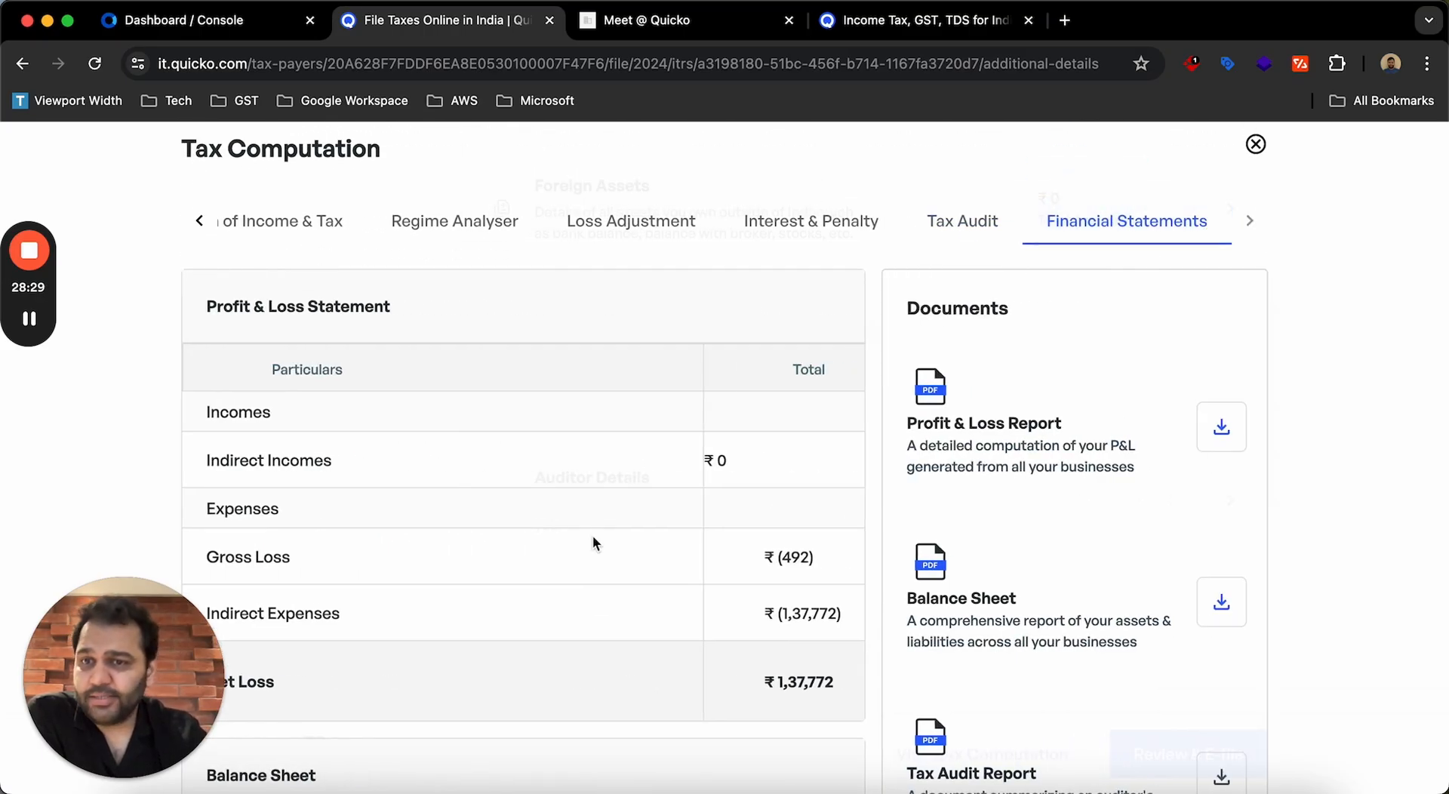
pyautogui.scroll(-4, 585, 545)
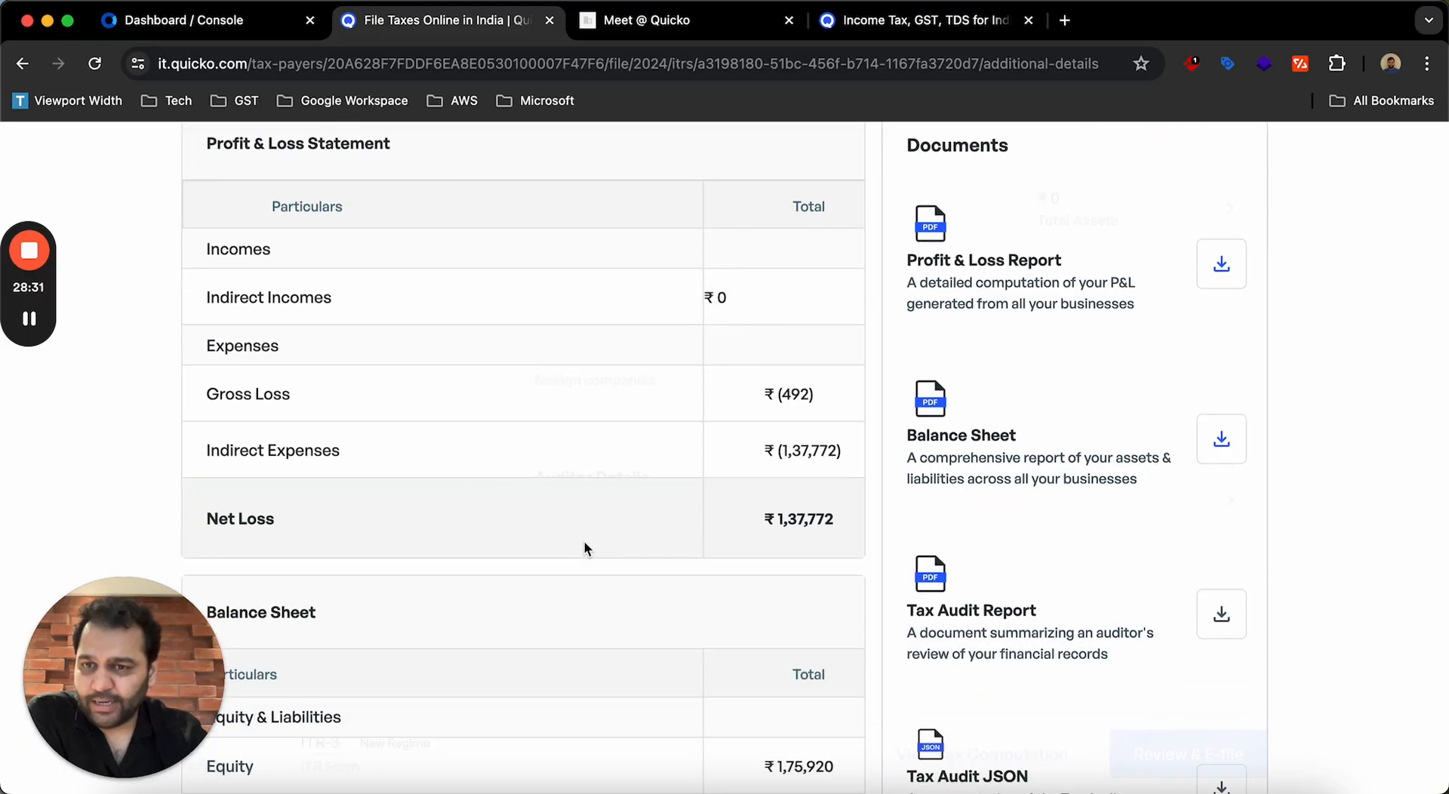
pyautogui.scroll(-5, 583, 540)
pyautogui.scroll(4, 583, 541)
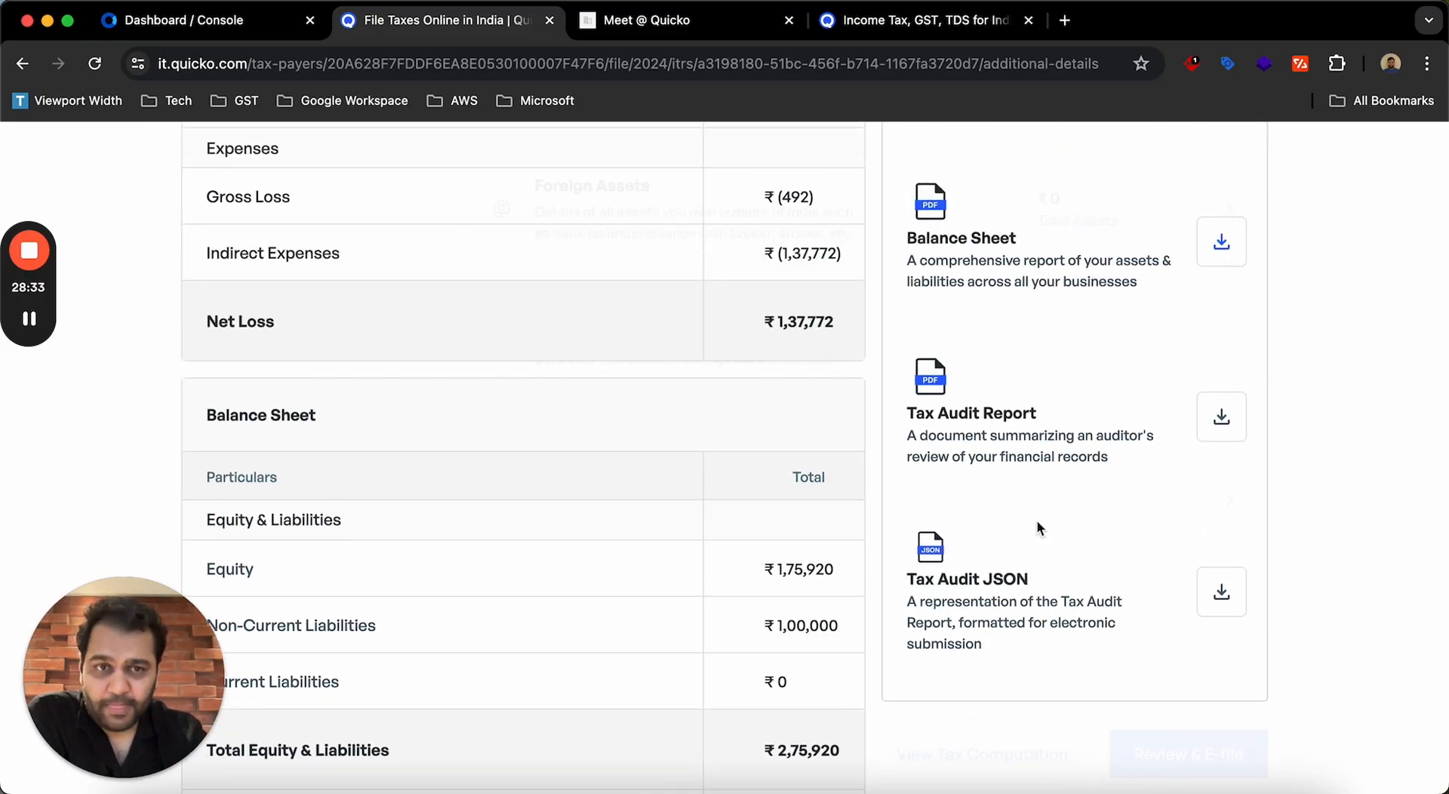
pyautogui.scroll(3, 1238, 393)
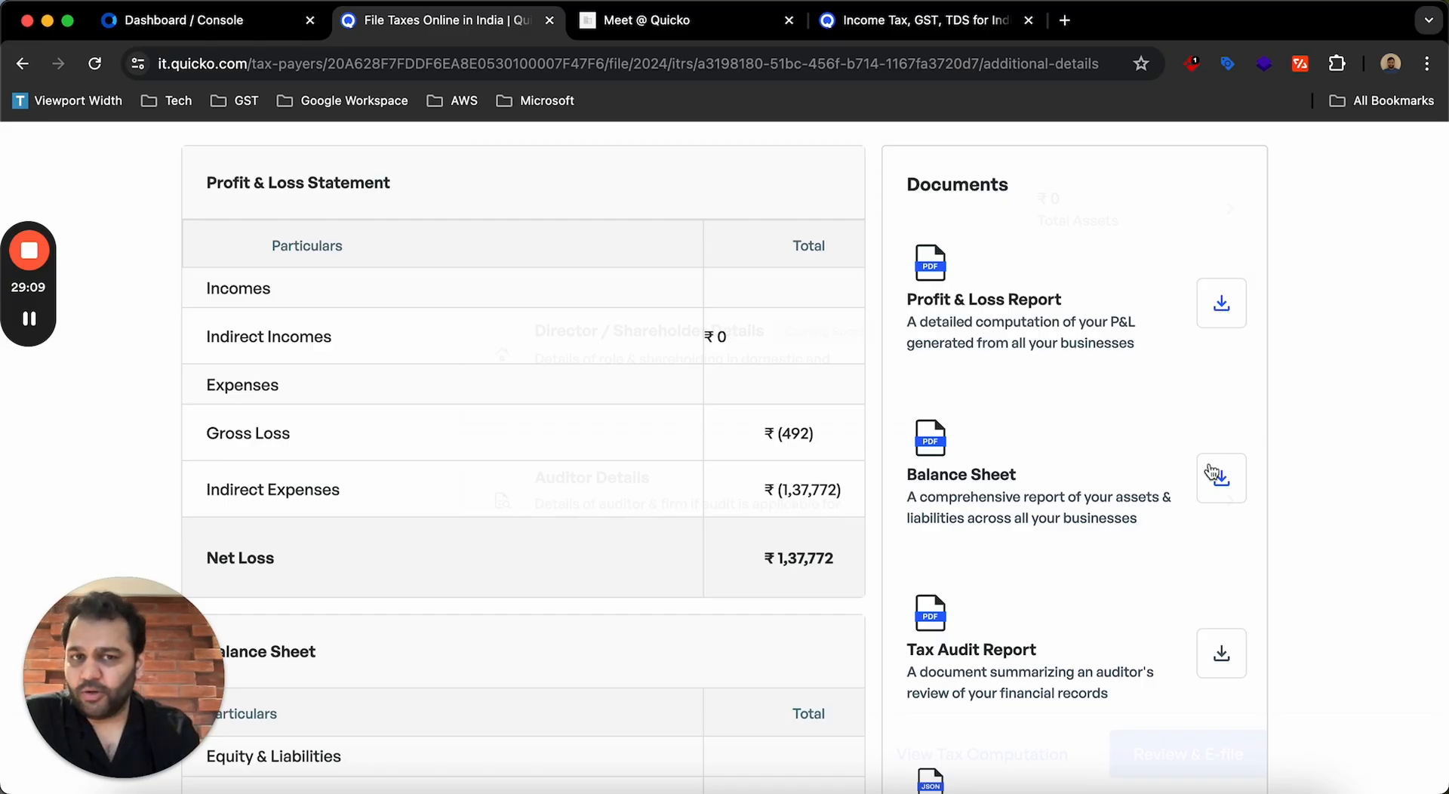
pyautogui.scroll(-1, 1211, 472)
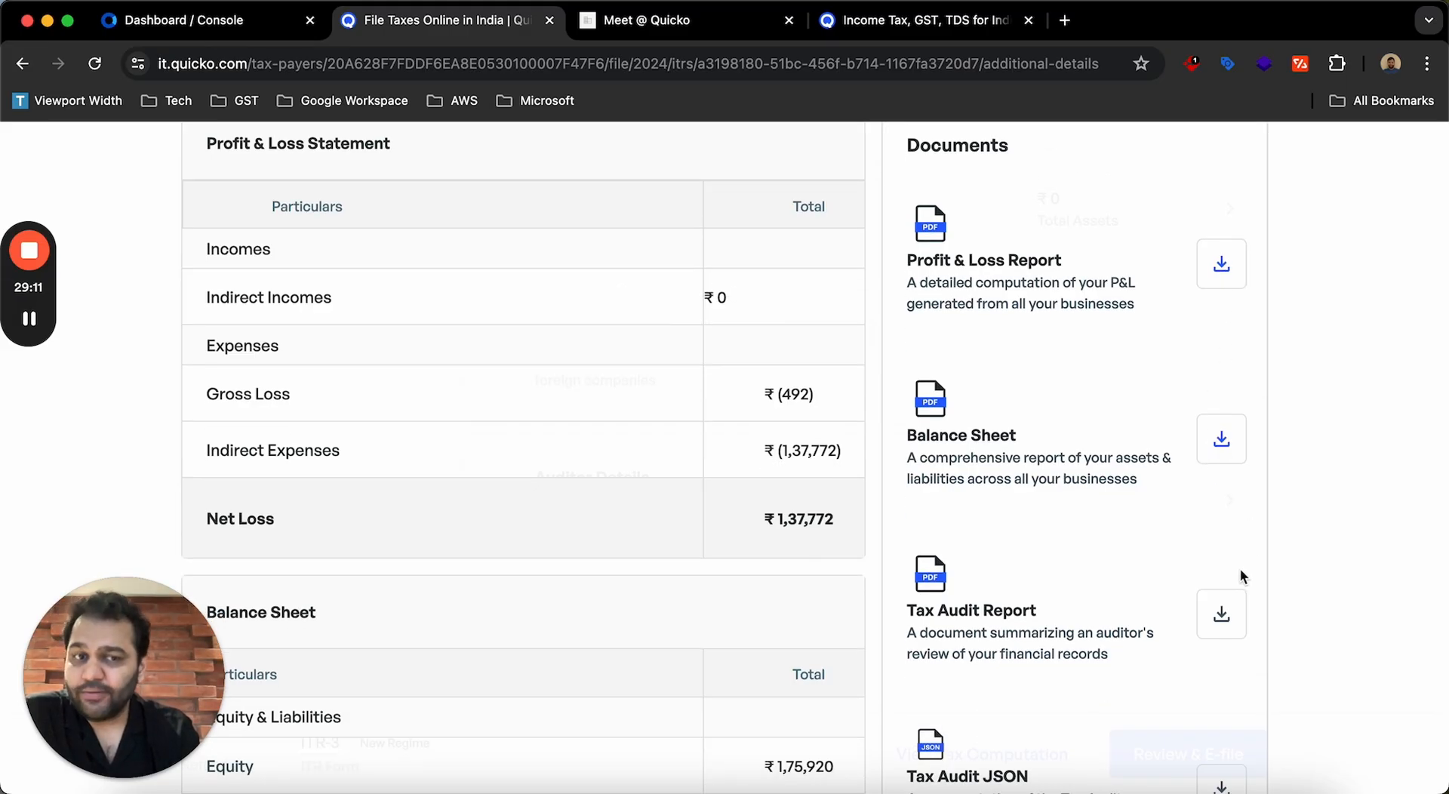
pyautogui.scroll(5, 1261, 592)
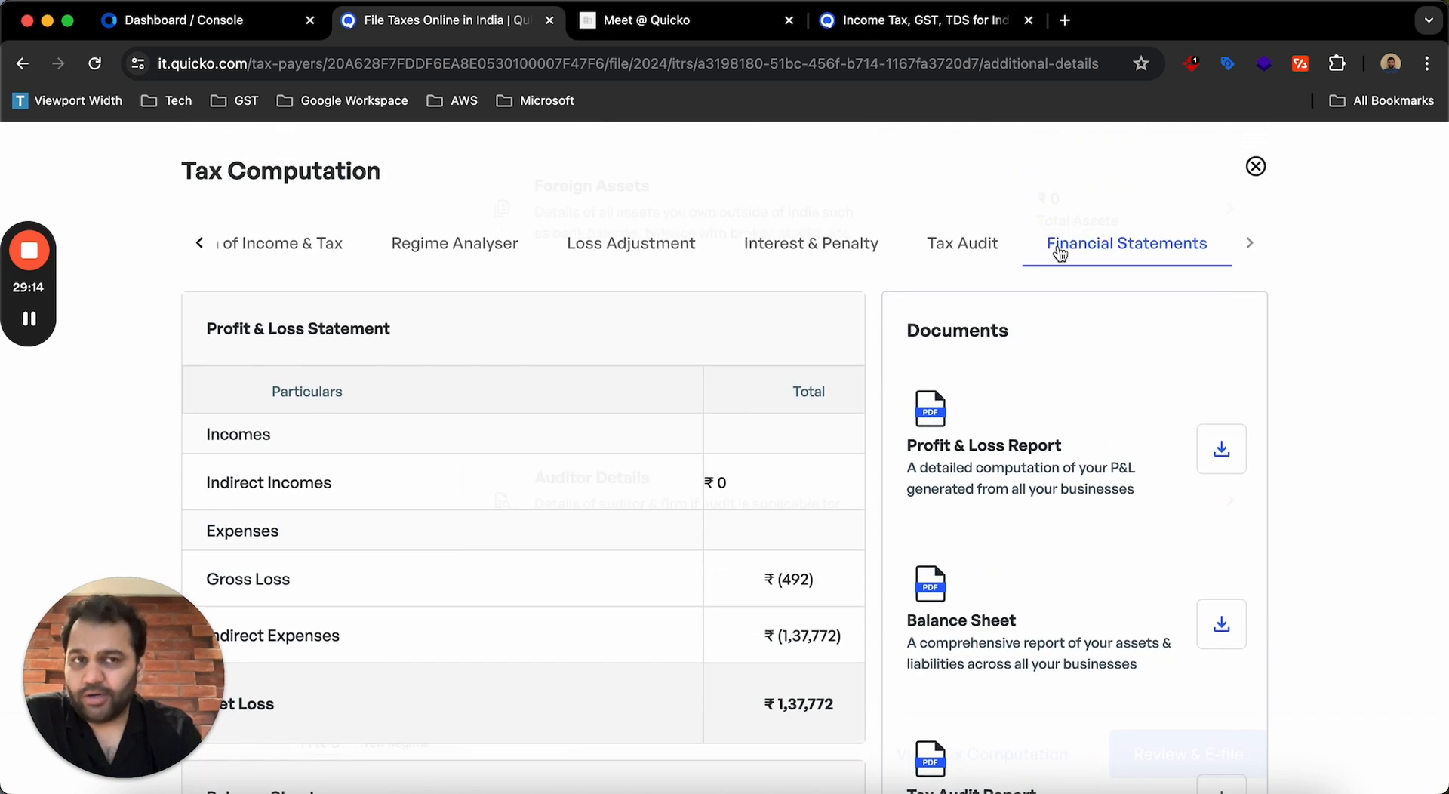
# Close the Tax Computation summary and proceed to Review & E-file for the ITR-3
pyautogui.click(1255, 166)
pyautogui.scroll(-1, 731, 451)
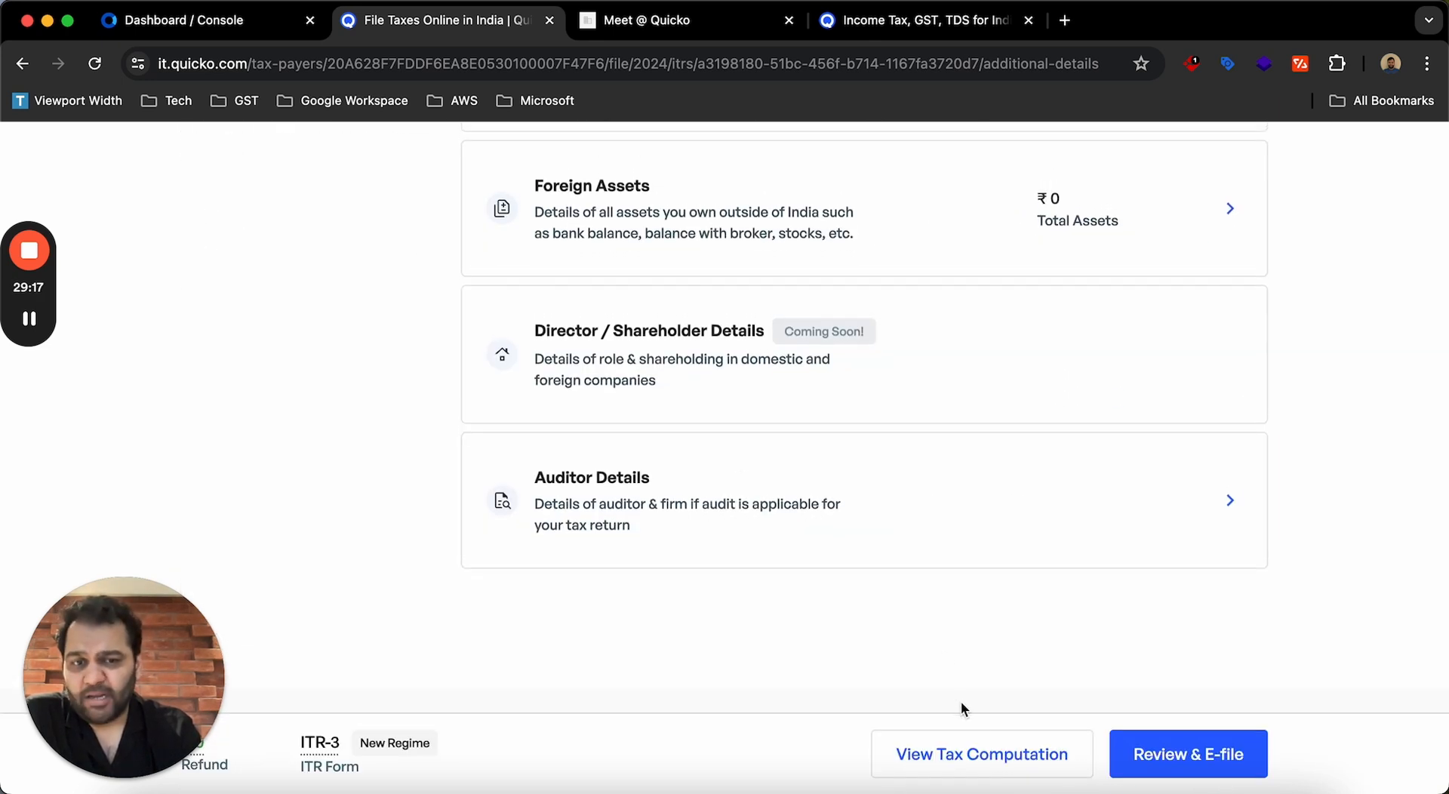
pyautogui.click(1187, 774)
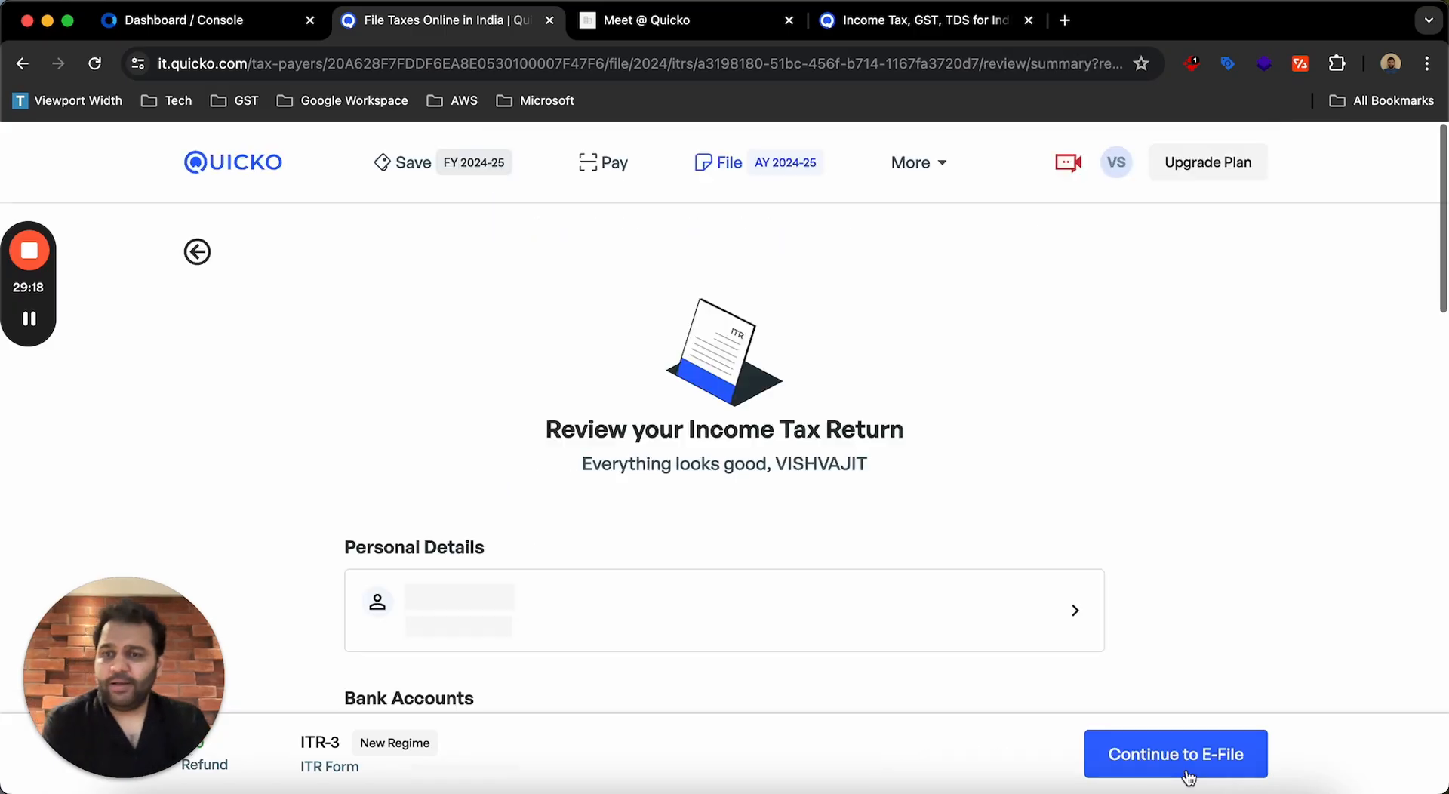
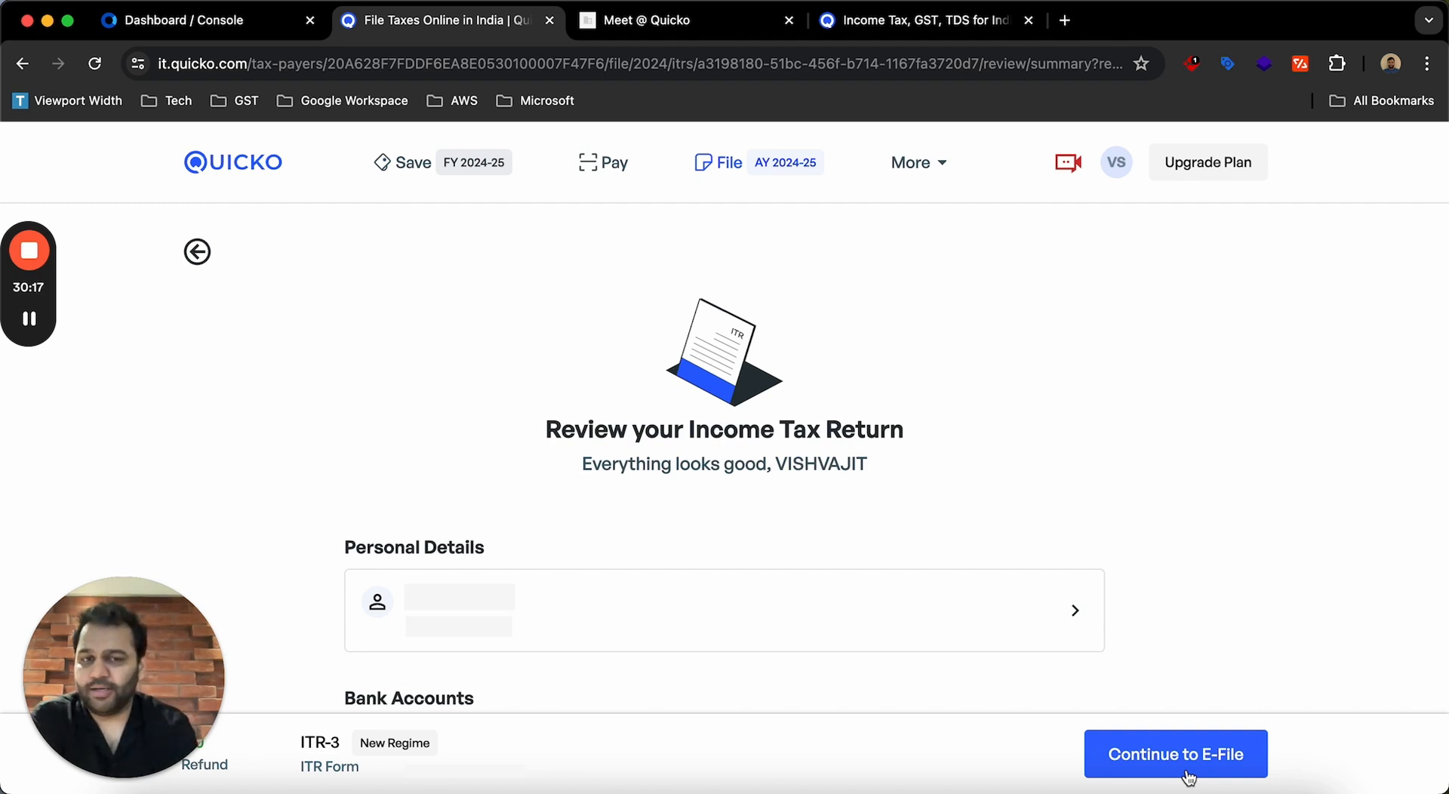
# Scroll through the ITR-3 review summary down to the ₹9,48,097 gross total income computation
pyautogui.scroll(-1, 1125, 654)
pyautogui.scroll(-10, 1124, 651)
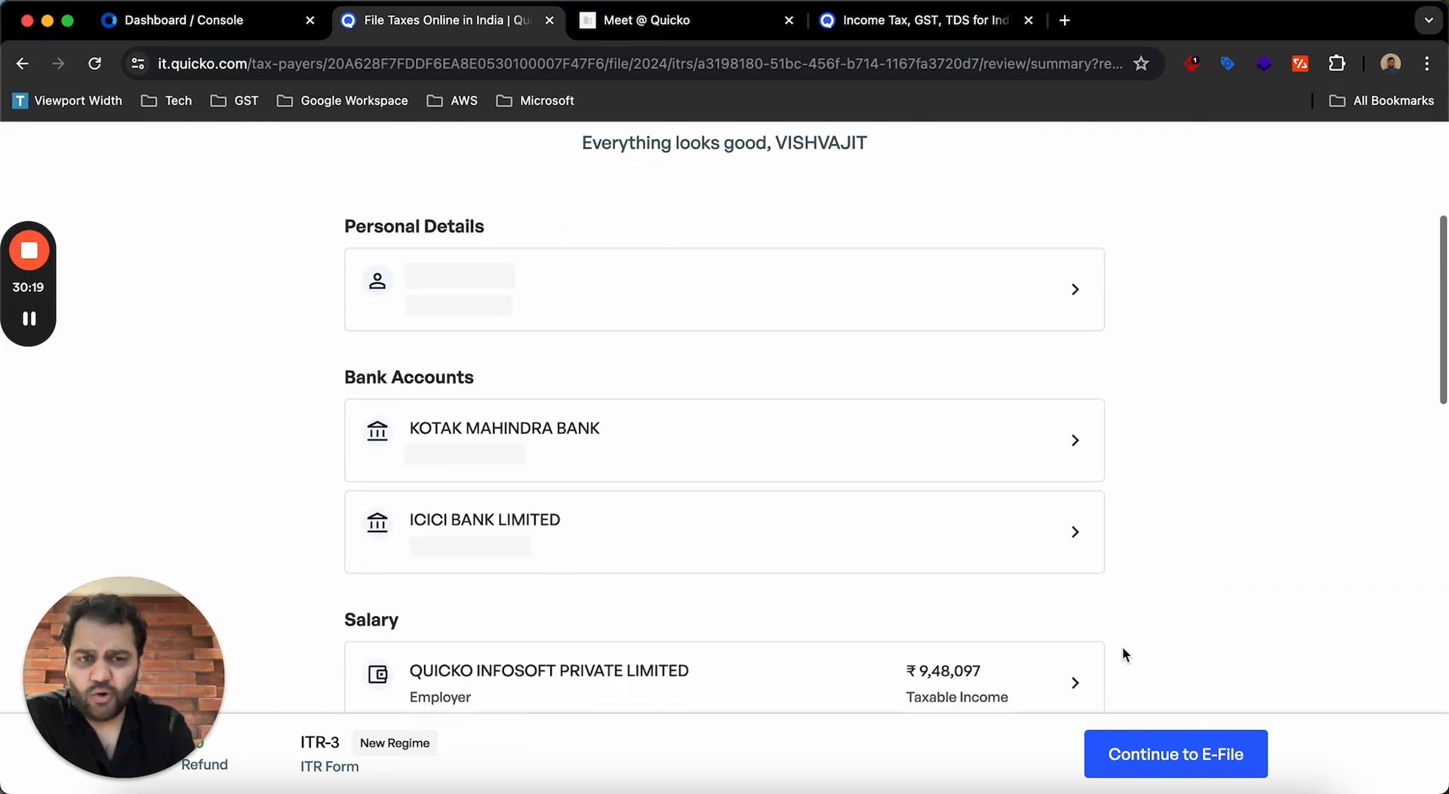
pyautogui.scroll(-9, 1123, 653)
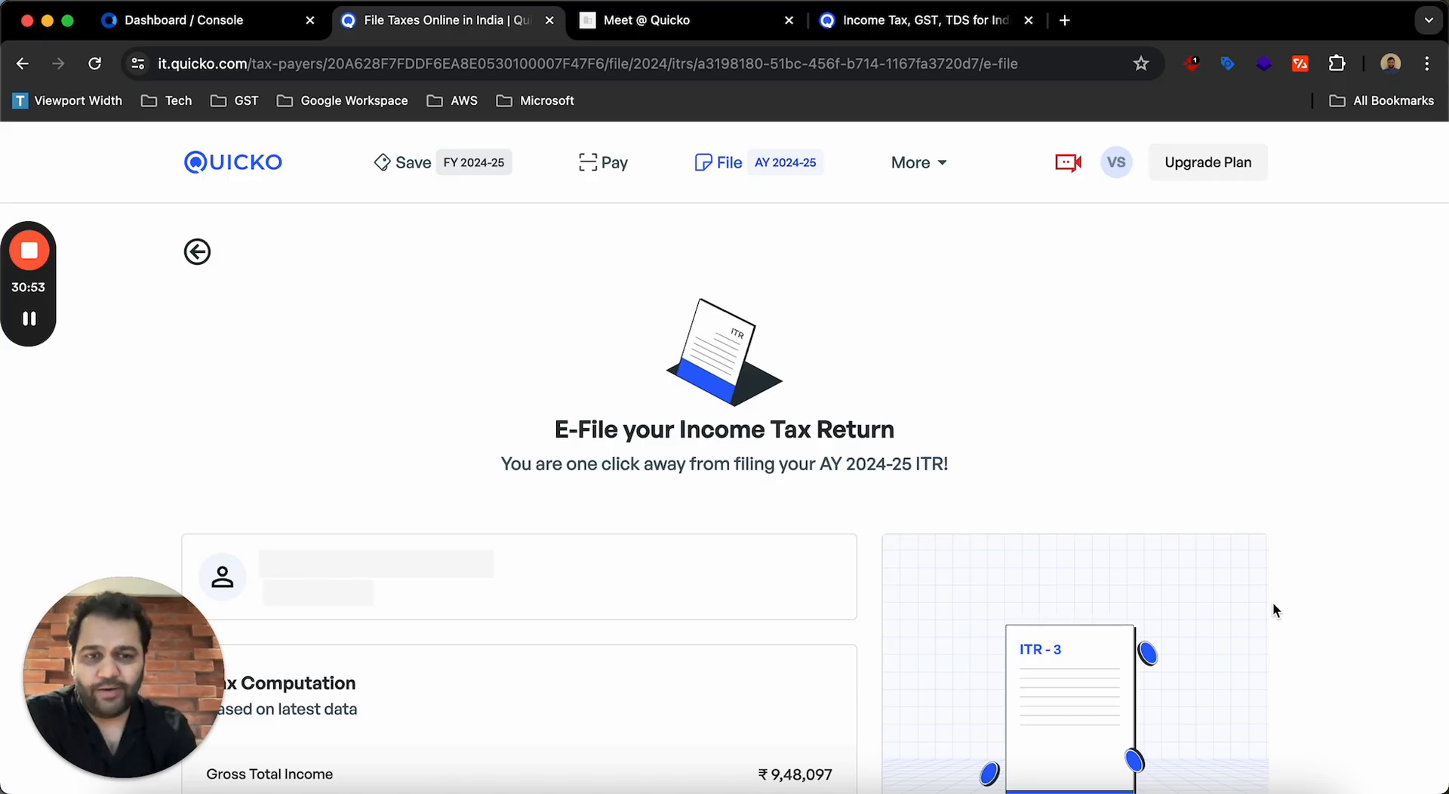
# Start e-filing and add a new ITD account via Aadhaar OTP login, submitting the PAN
pyautogui.scroll(-4, 1273, 601)
pyautogui.scroll(-1, 1273, 601)
pyautogui.click(1074, 636)
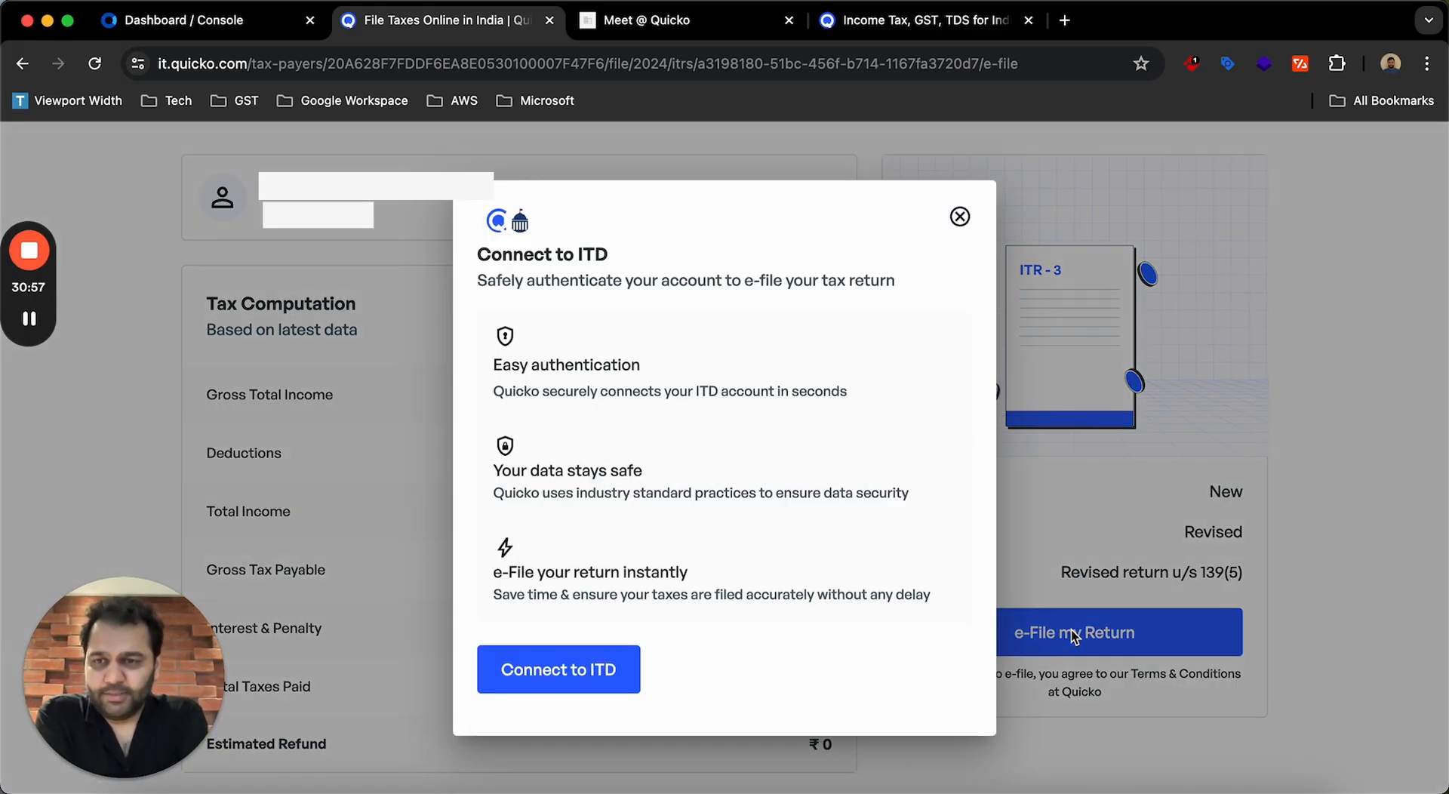
pyautogui.click(547, 657)
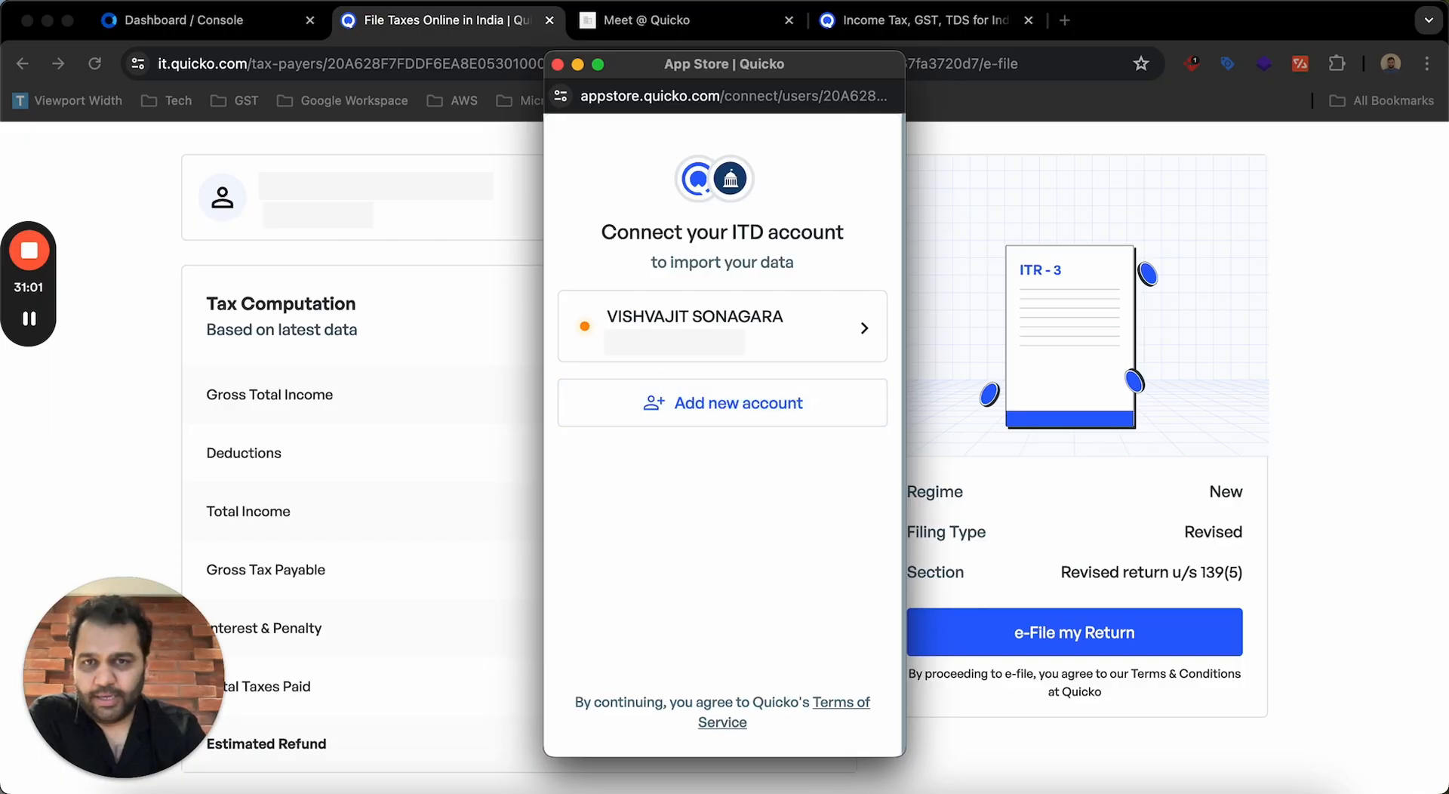
pyautogui.click(663, 400)
pyautogui.click(679, 455)
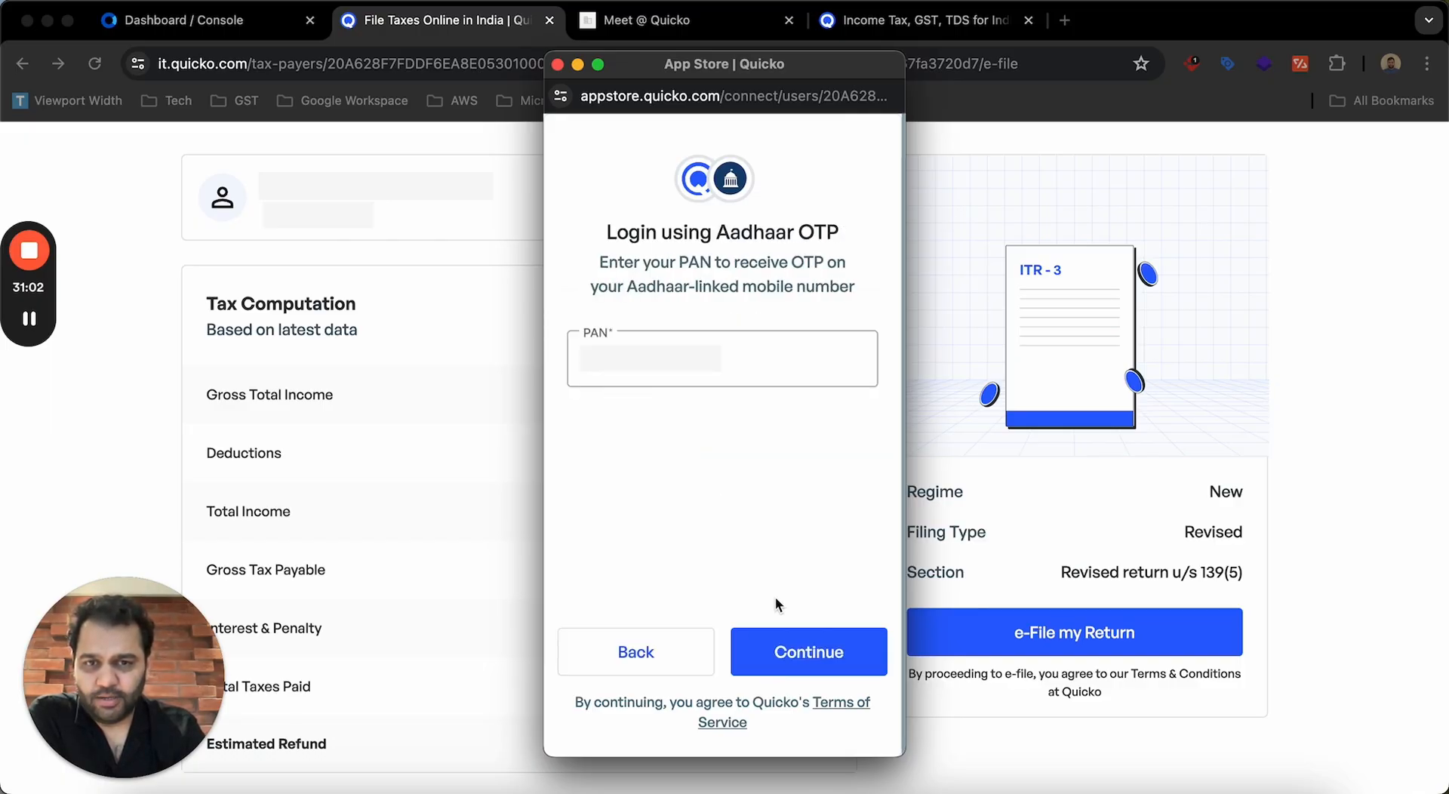
pyautogui.click(779, 653)
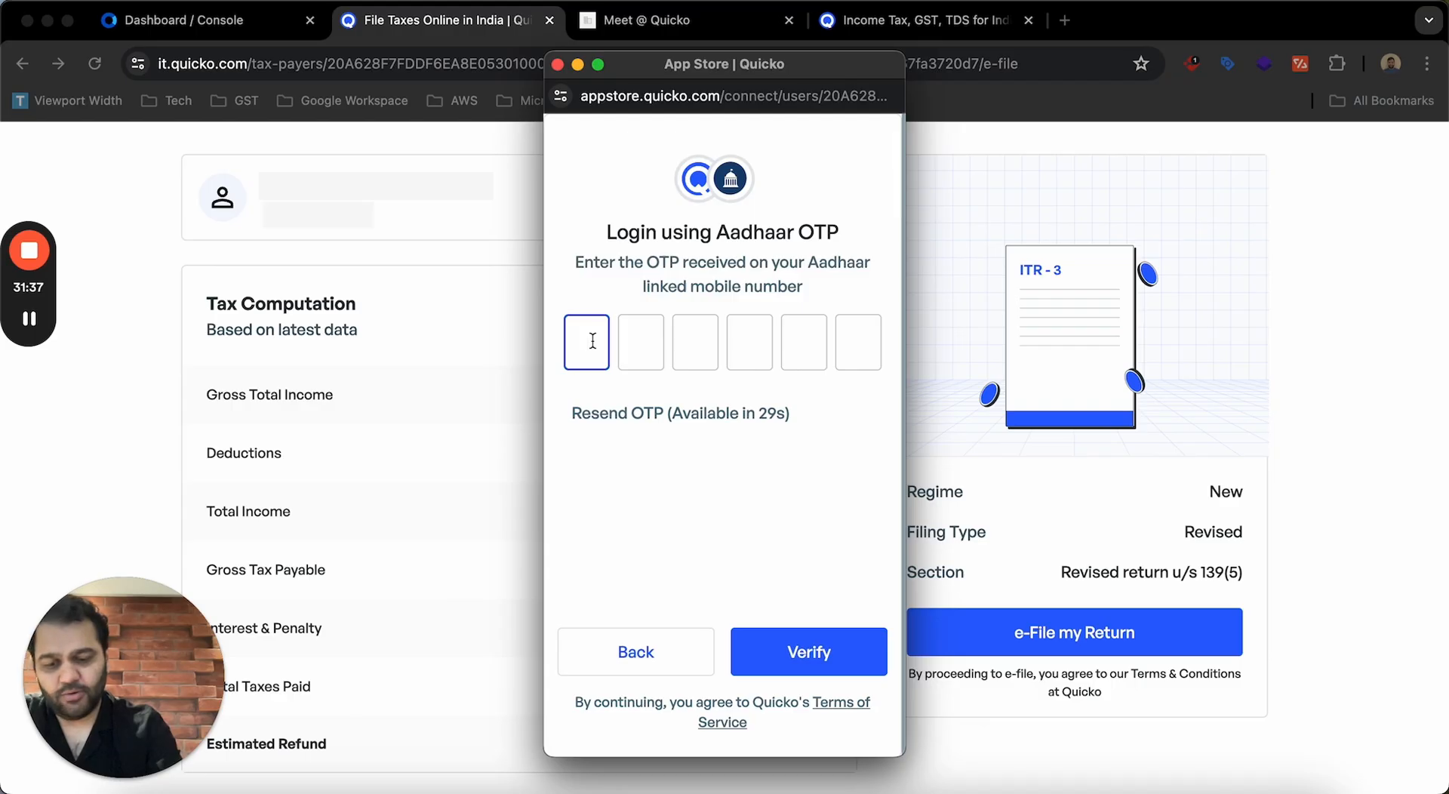
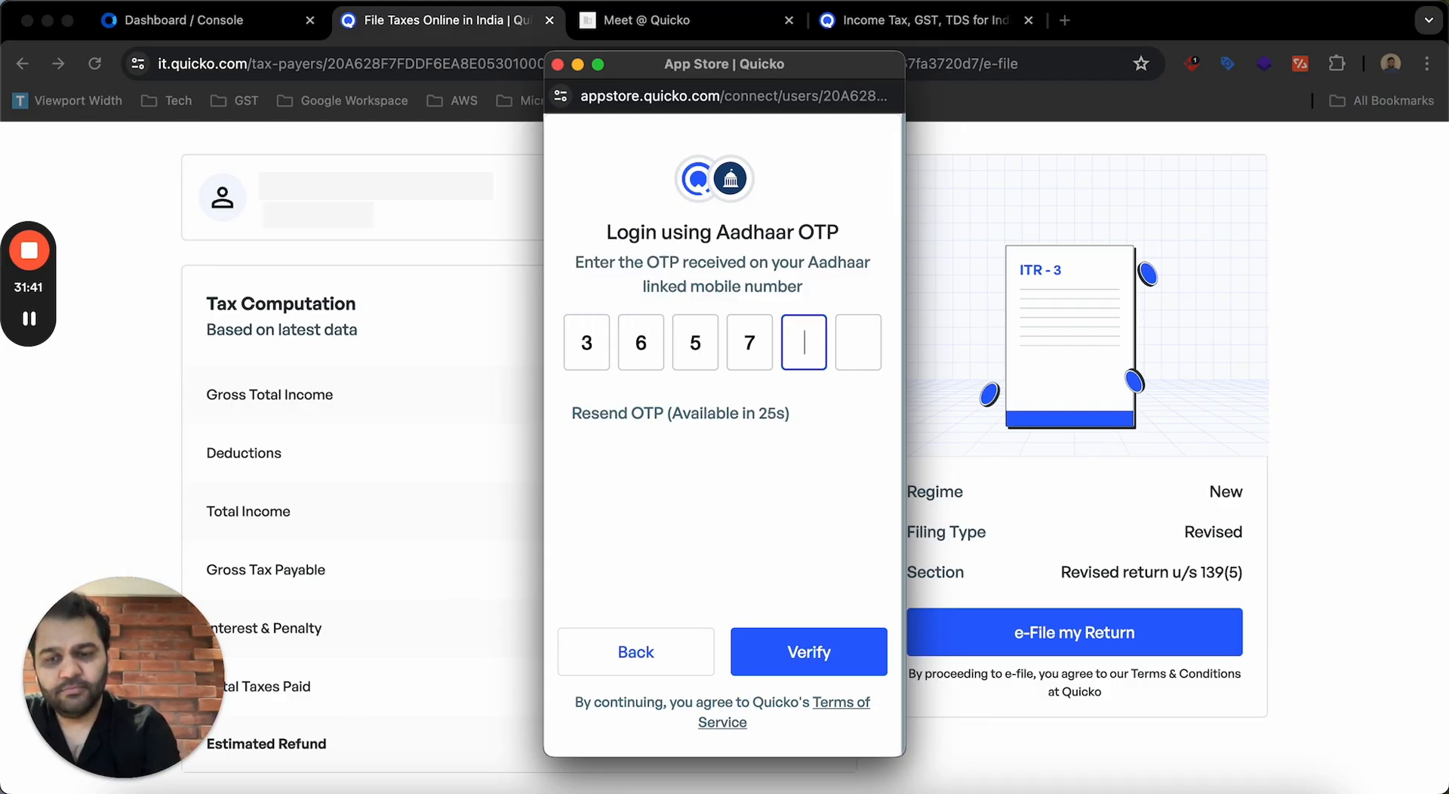
# Enter the six-digit Aadhaar OTP and verify it to e-file the revised ITR-3
pyautogui.click(780, 653)
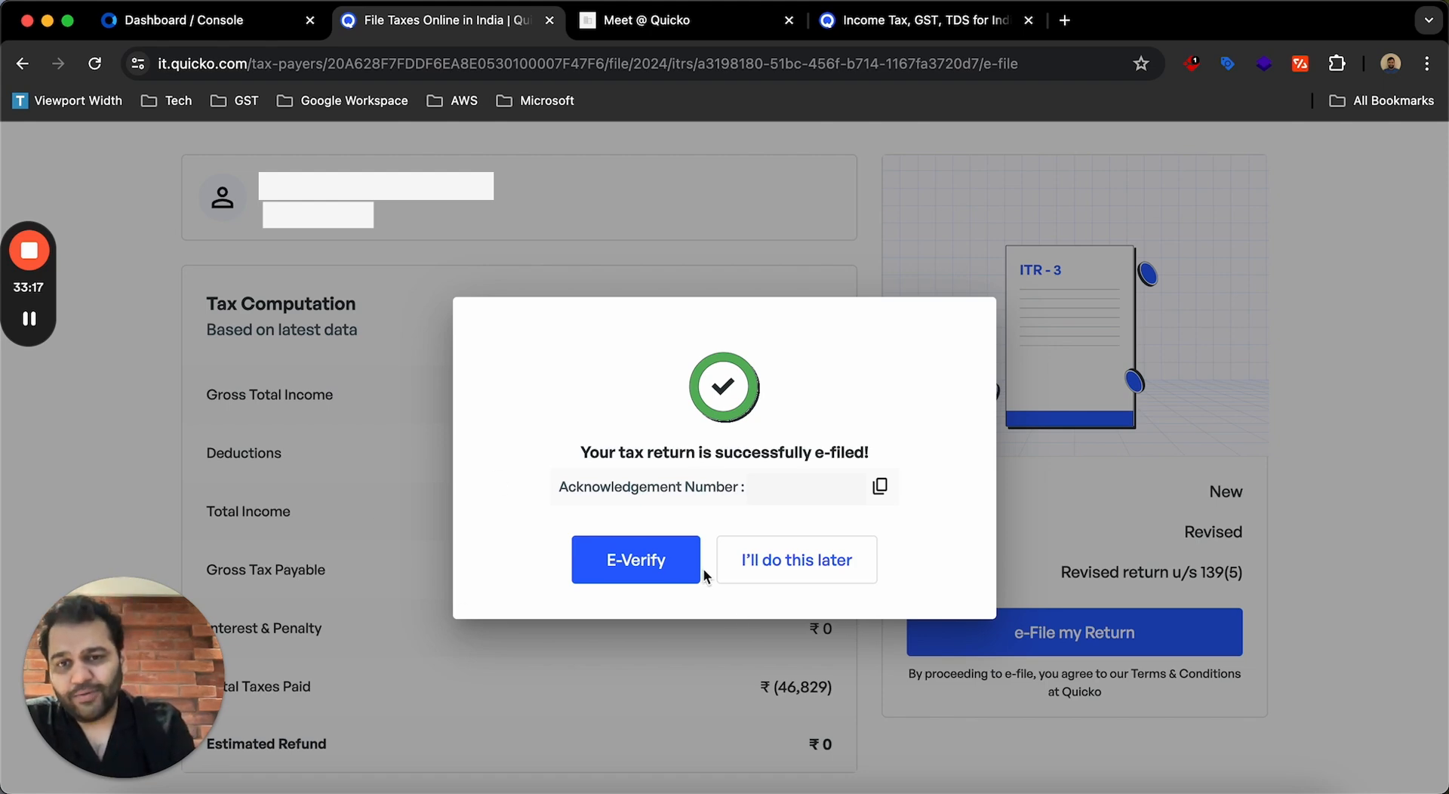
# E-verify the filed return with an OTP sent to the Aadhaar registered mobile number
pyautogui.click(638, 565)
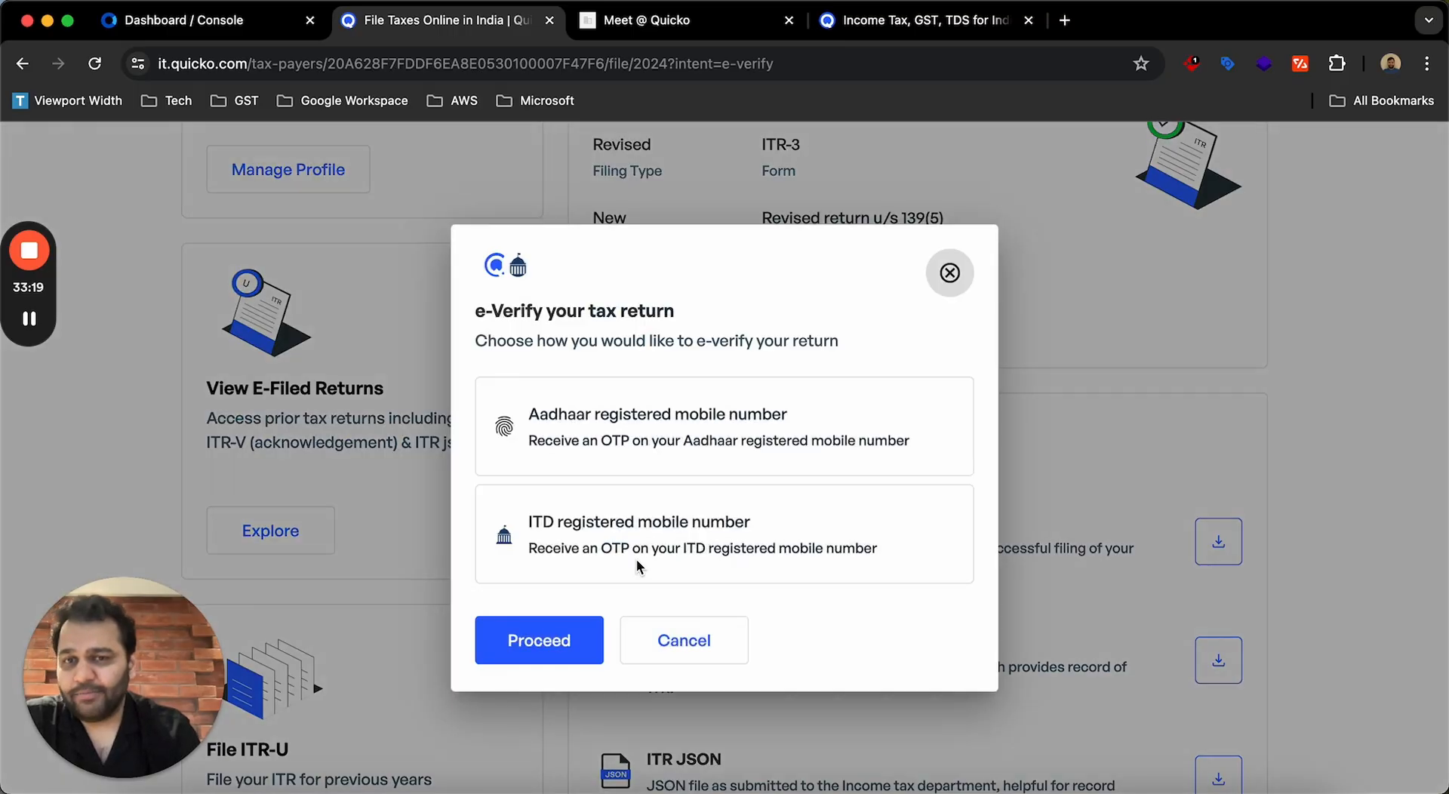
pyautogui.click(640, 396)
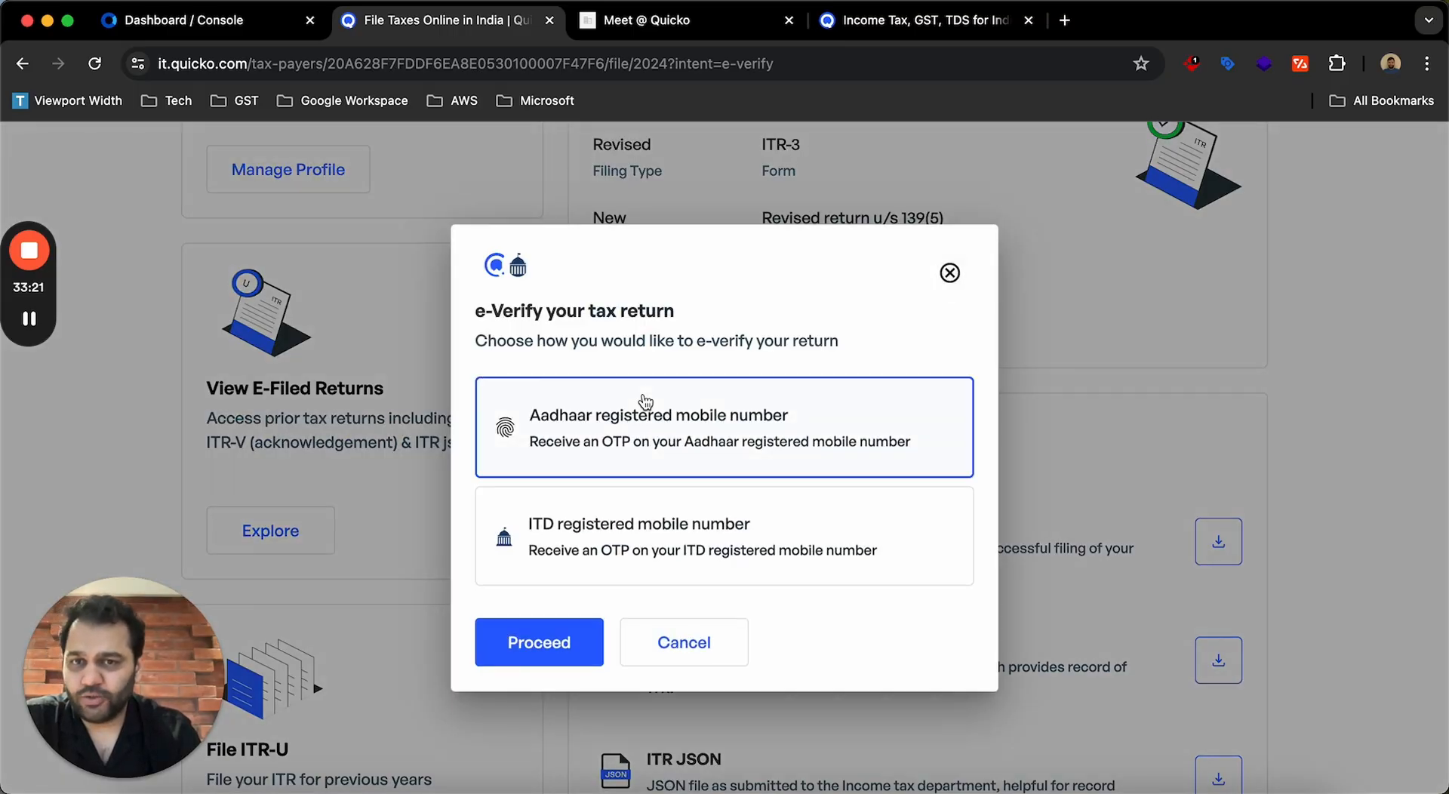
pyautogui.click(512, 626)
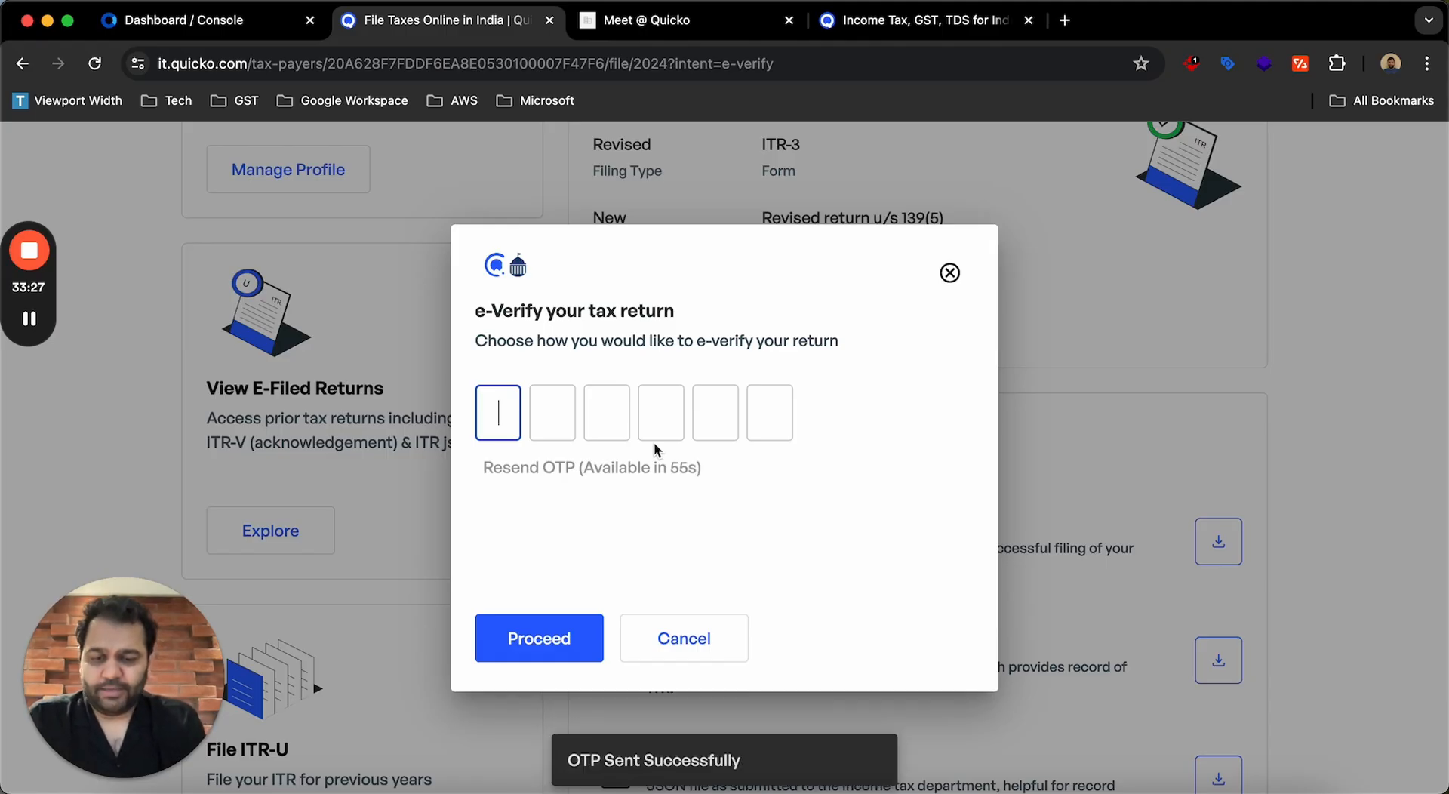
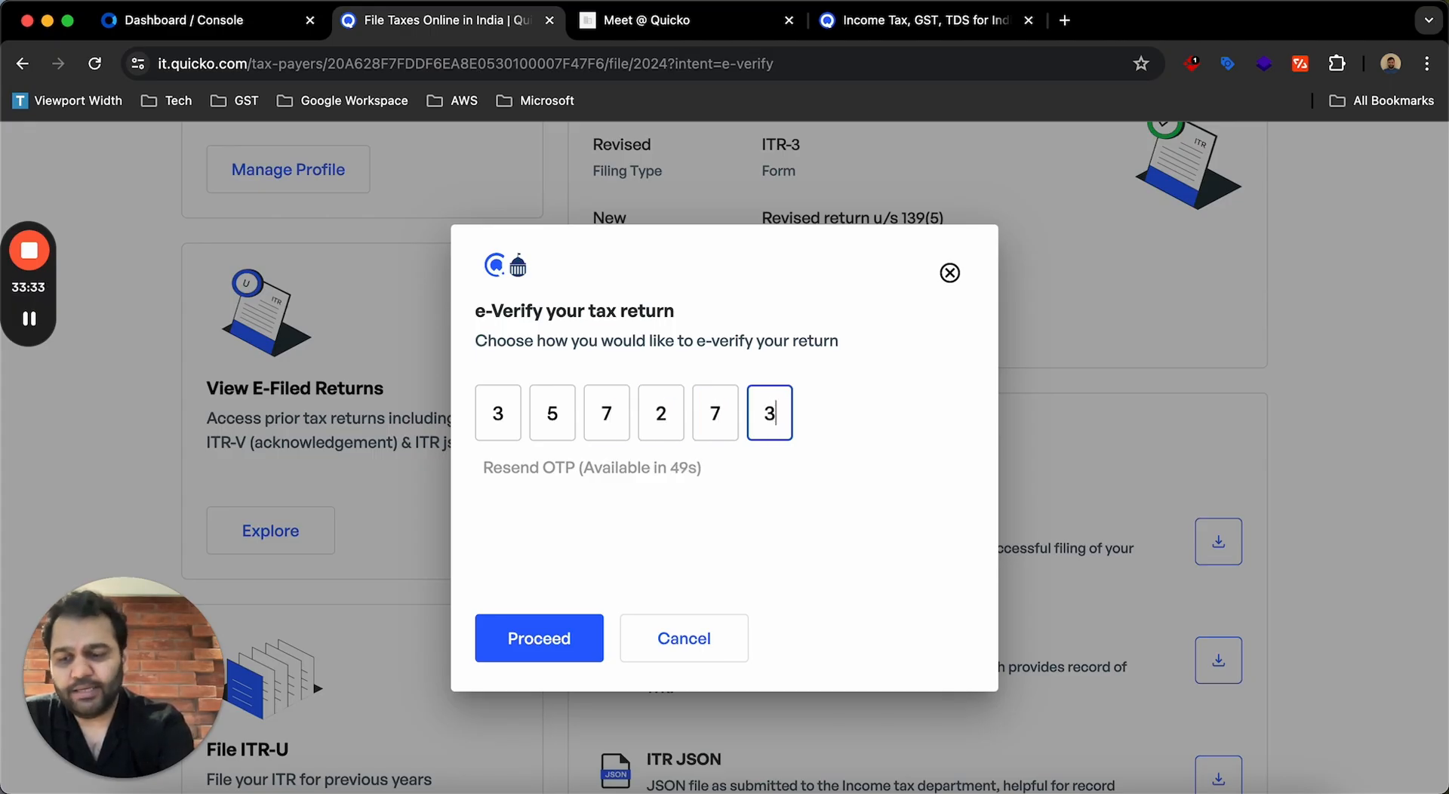
pyautogui.click(541, 640)
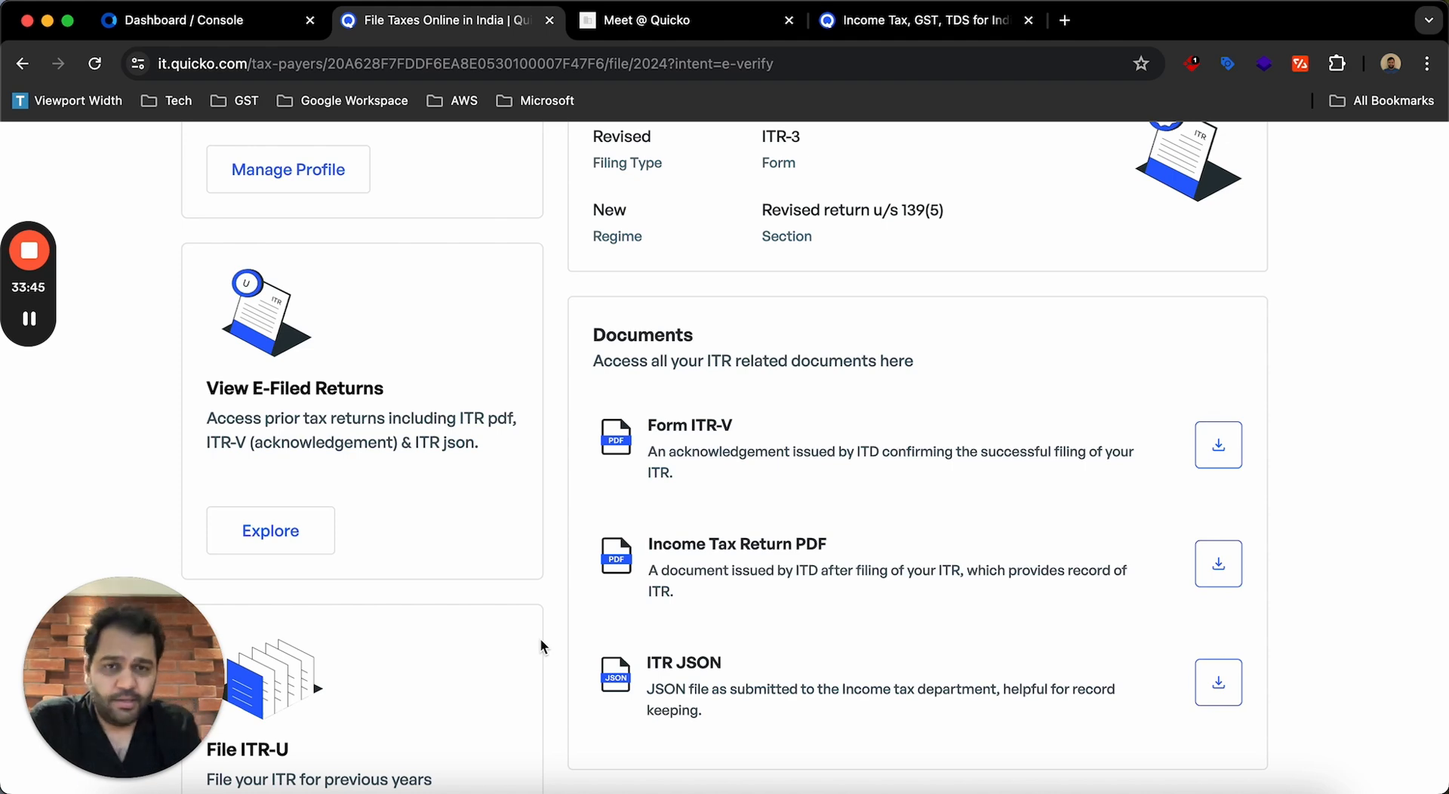
pyautogui.scroll(5, 541, 646)
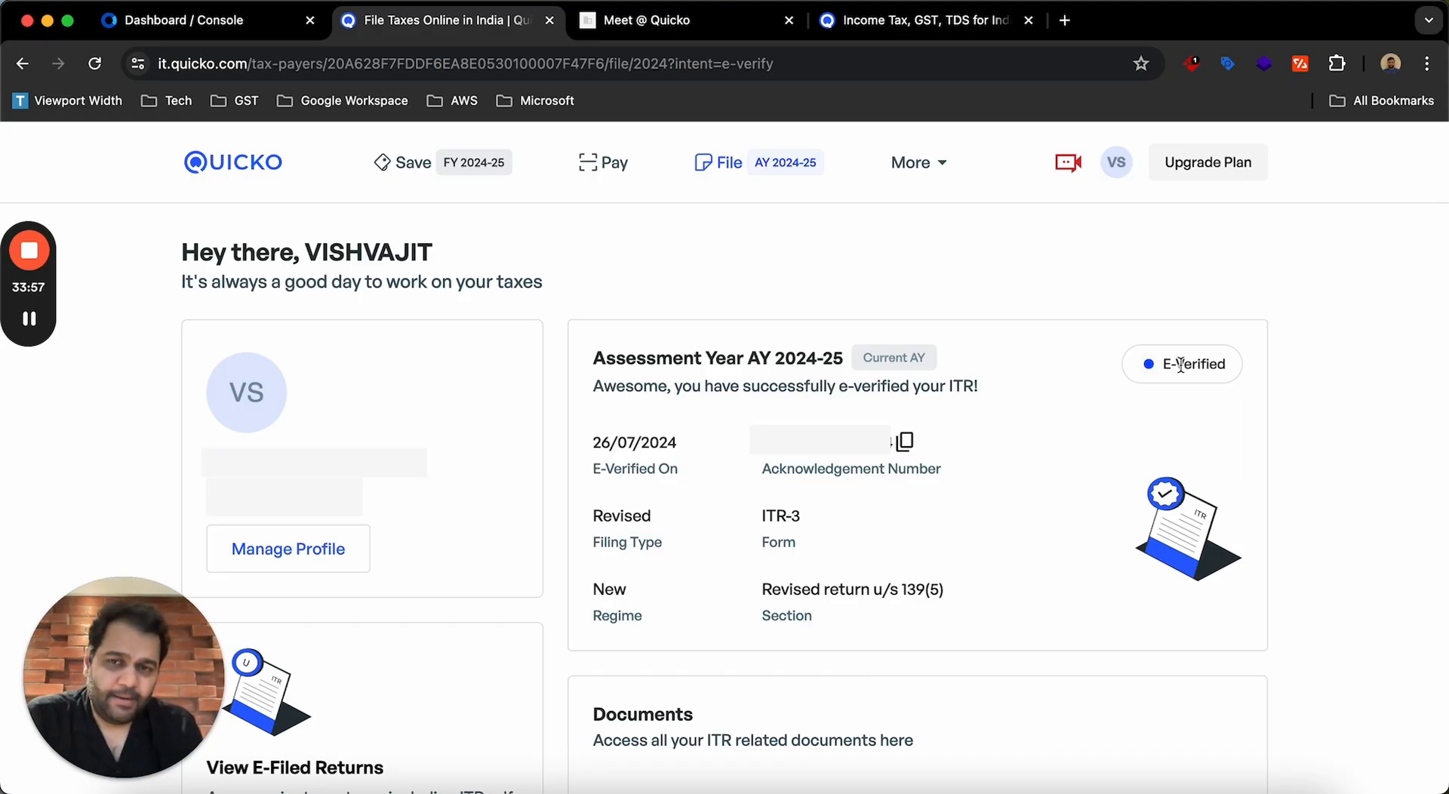
pyautogui.scroll(-5, 998, 451)
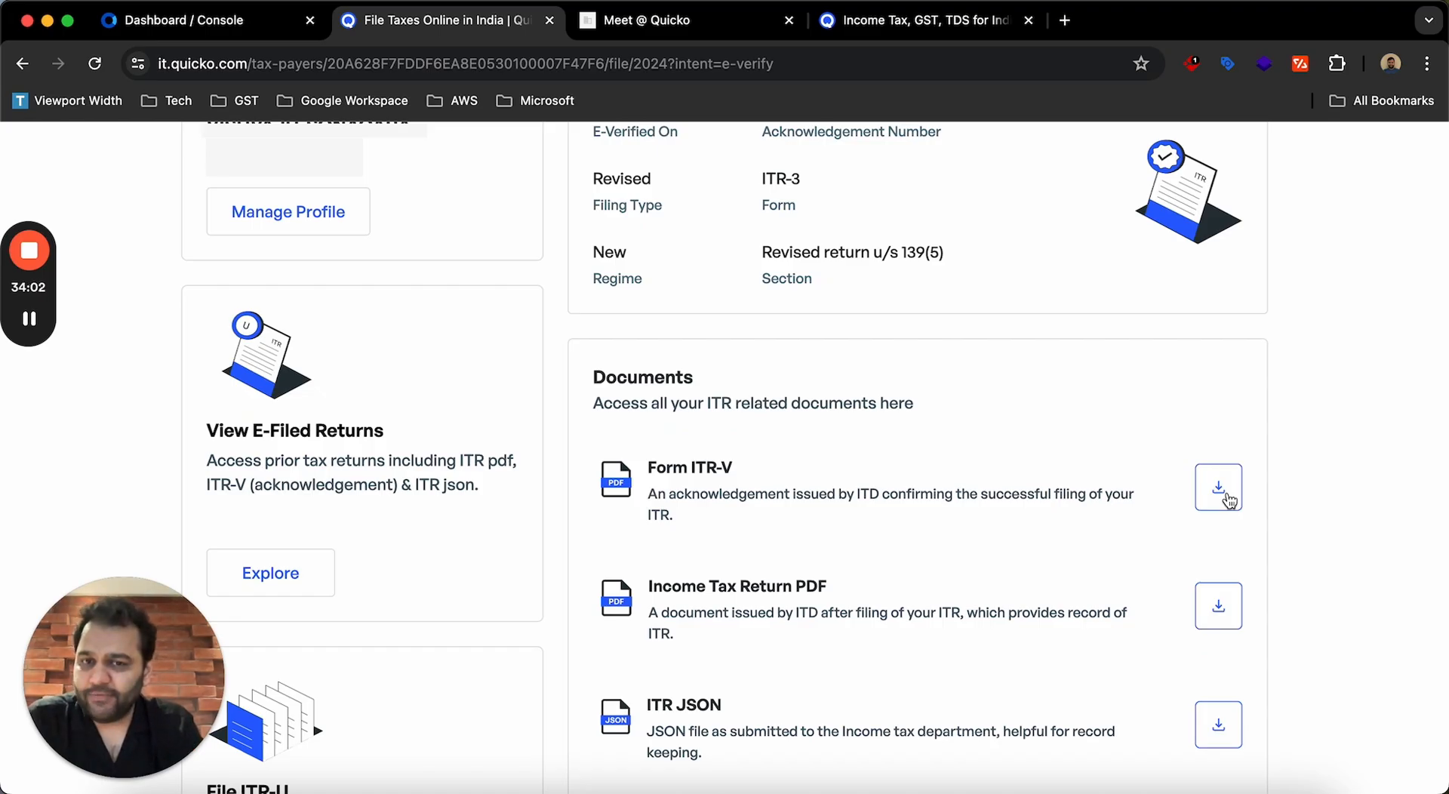
pyautogui.scroll(-3, 1229, 500)
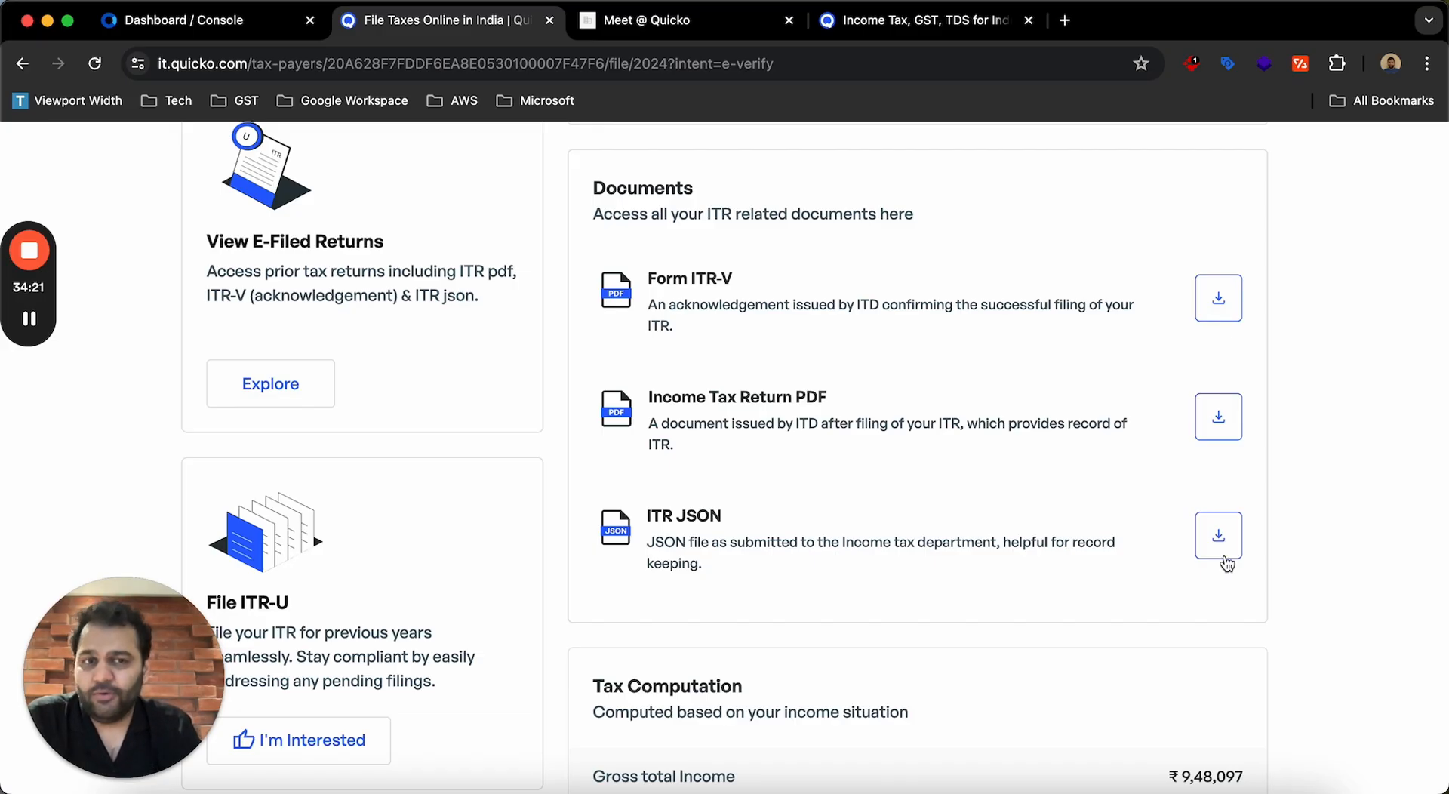
pyautogui.scroll(-3, 990, 414)
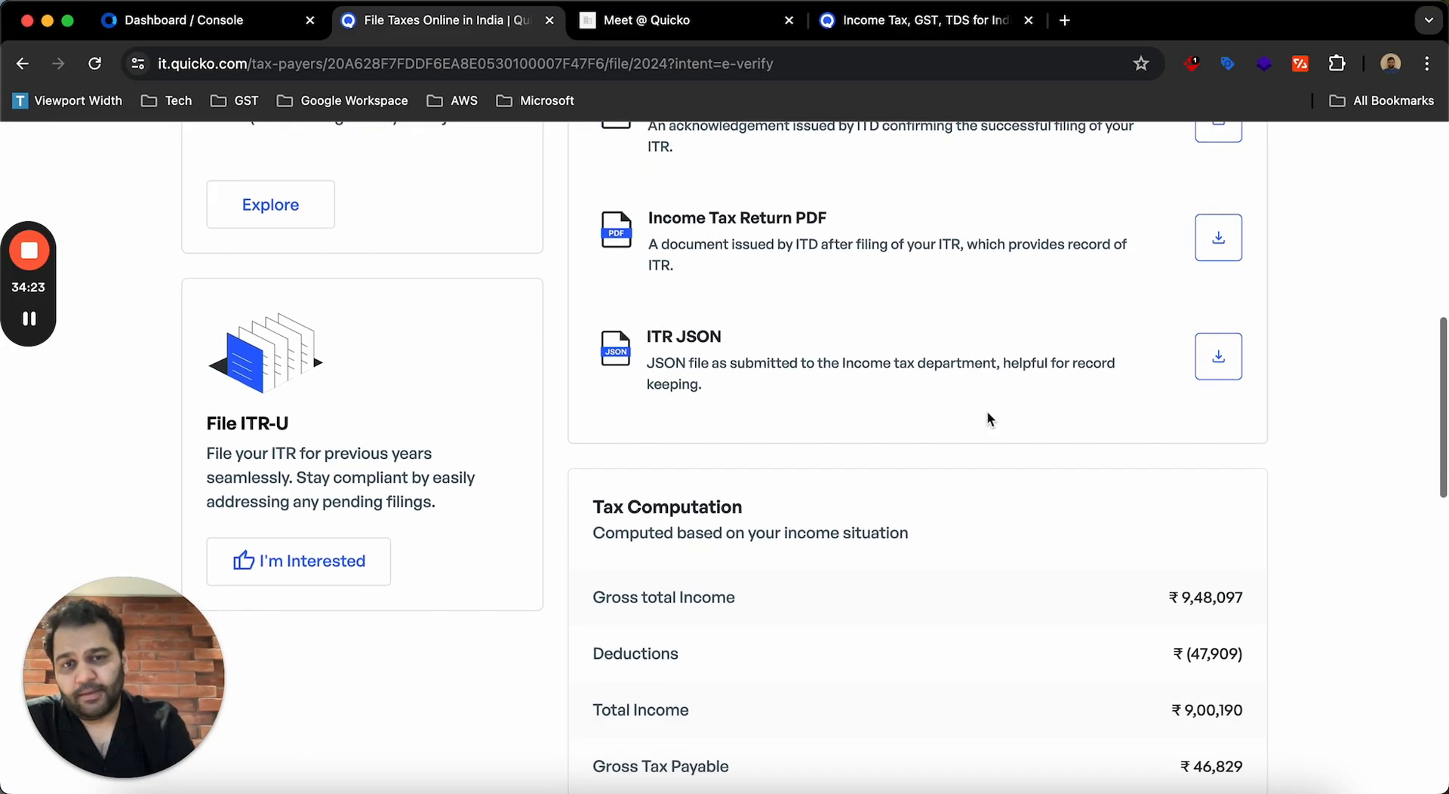
pyautogui.scroll(-5, 1023, 647)
pyautogui.scroll(3, 1023, 646)
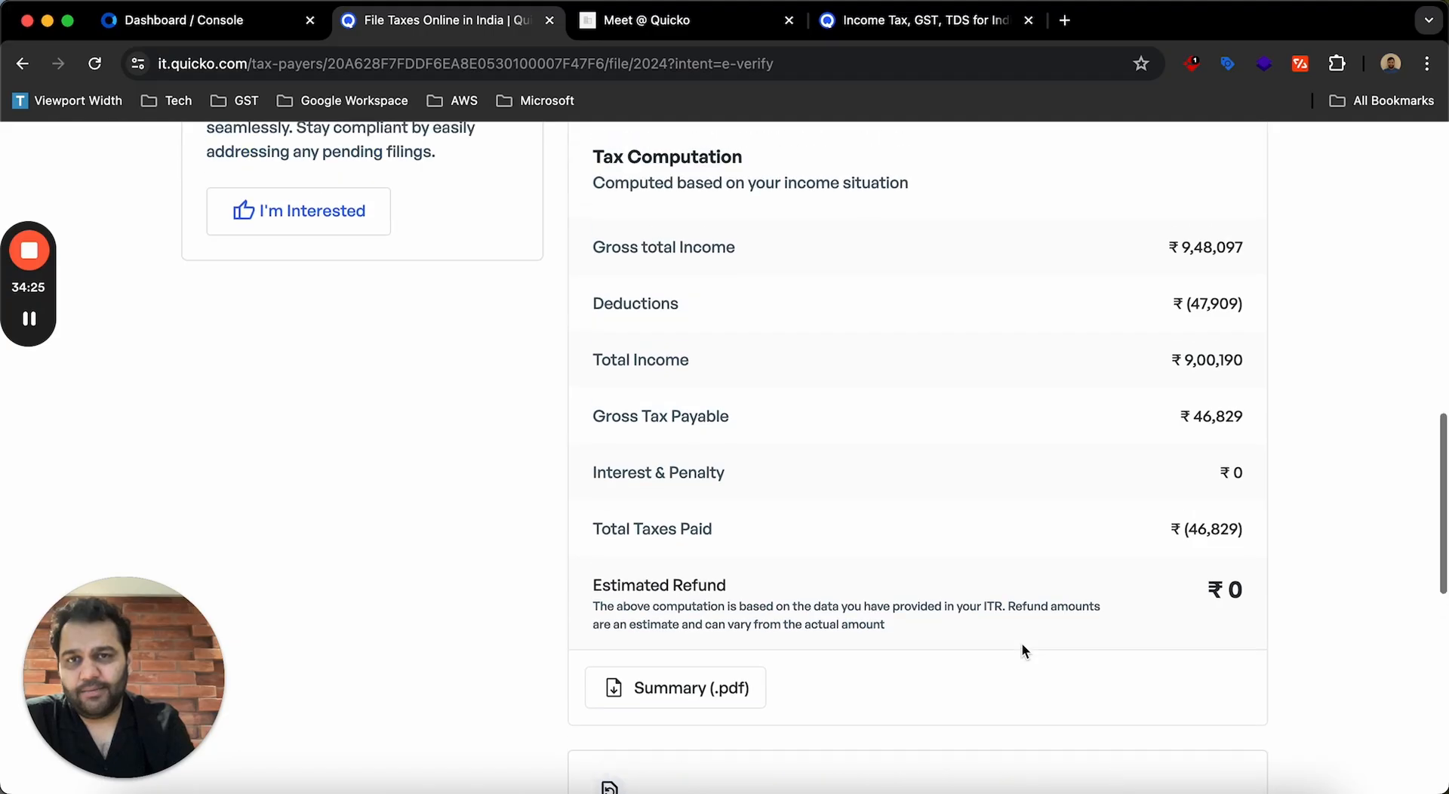
pyautogui.scroll(-3, 846, 626)
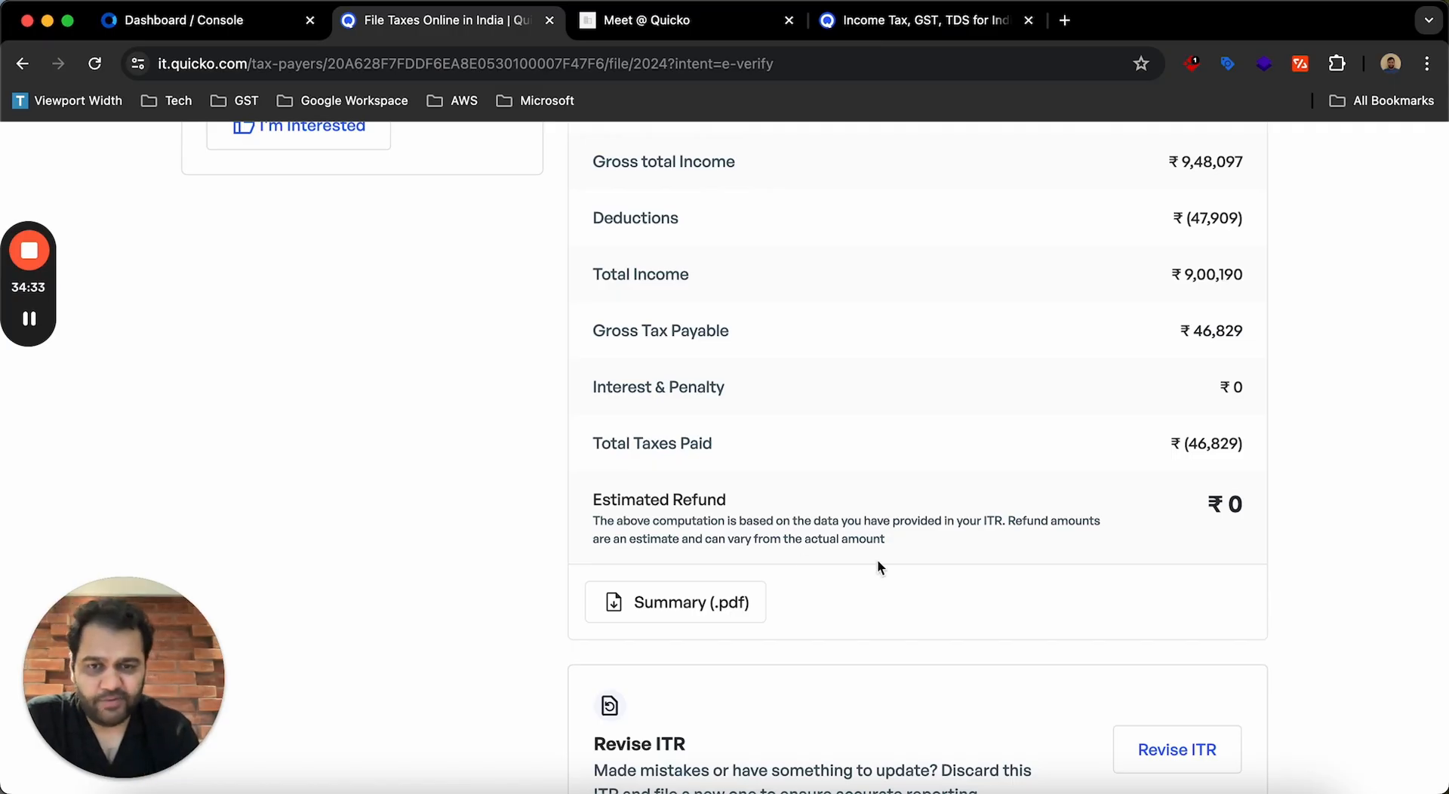
pyautogui.scroll(-5, 877, 559)
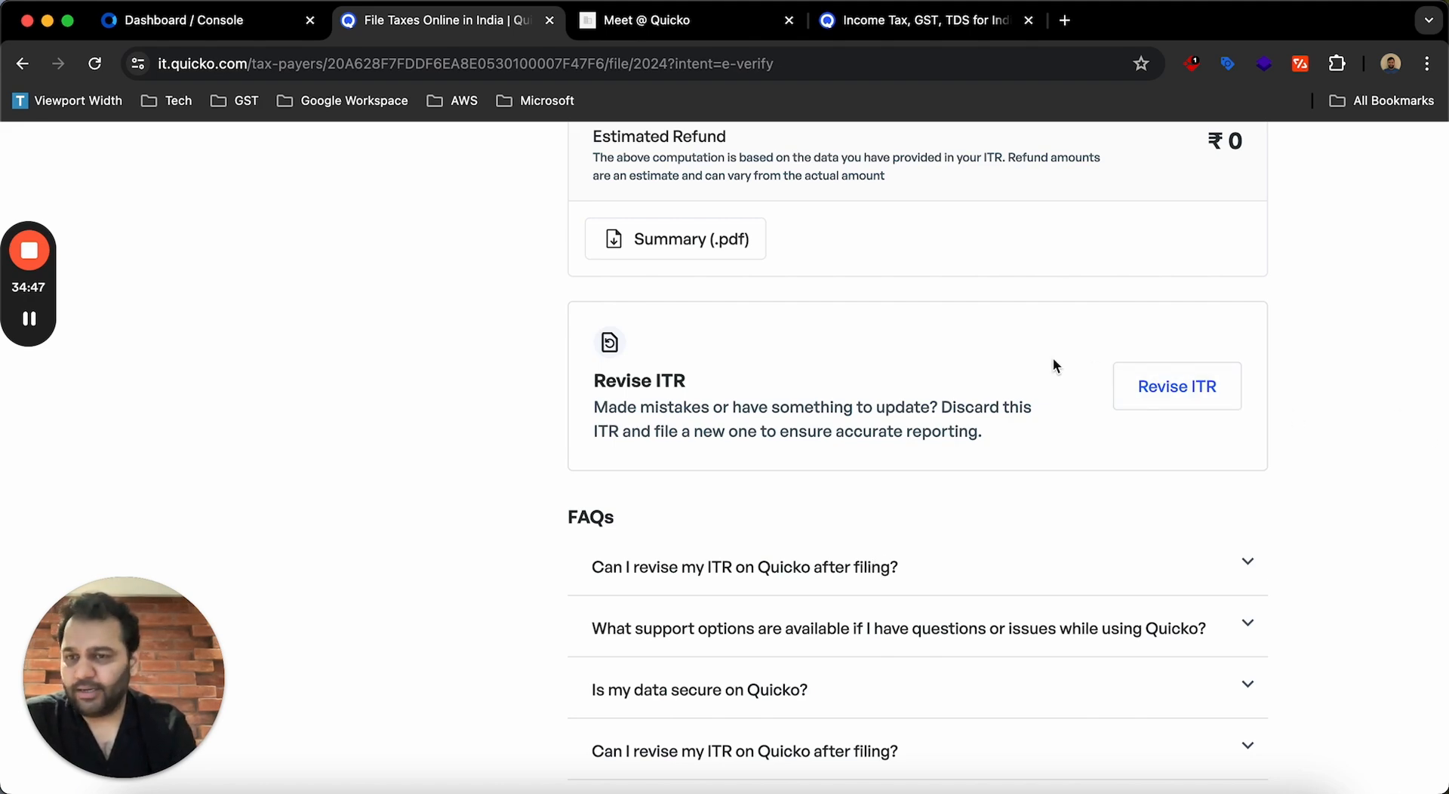
pyautogui.scroll(15, 1054, 361)
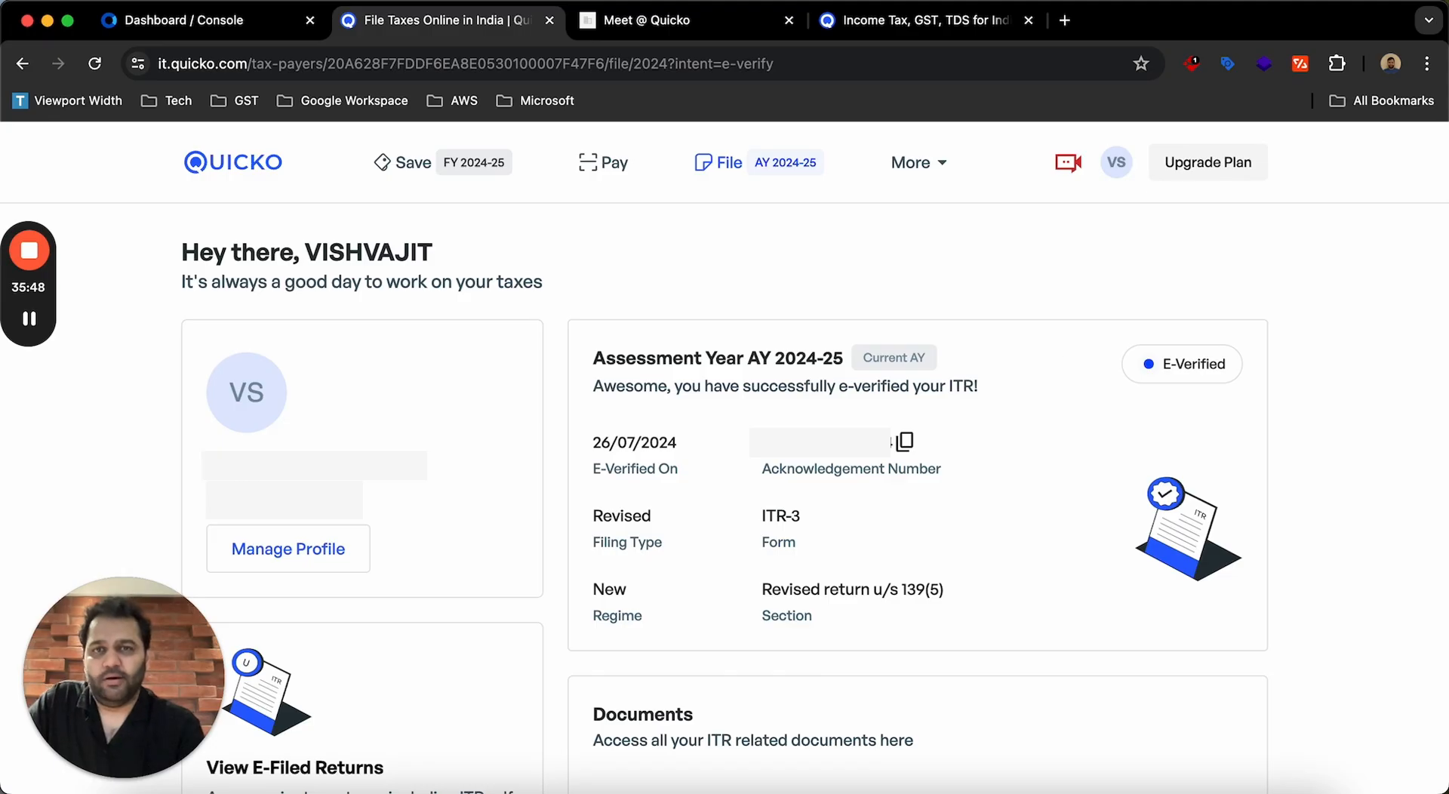
# Switch to the Meet @ Quicko store browser tab
pyautogui.click(699, 22)
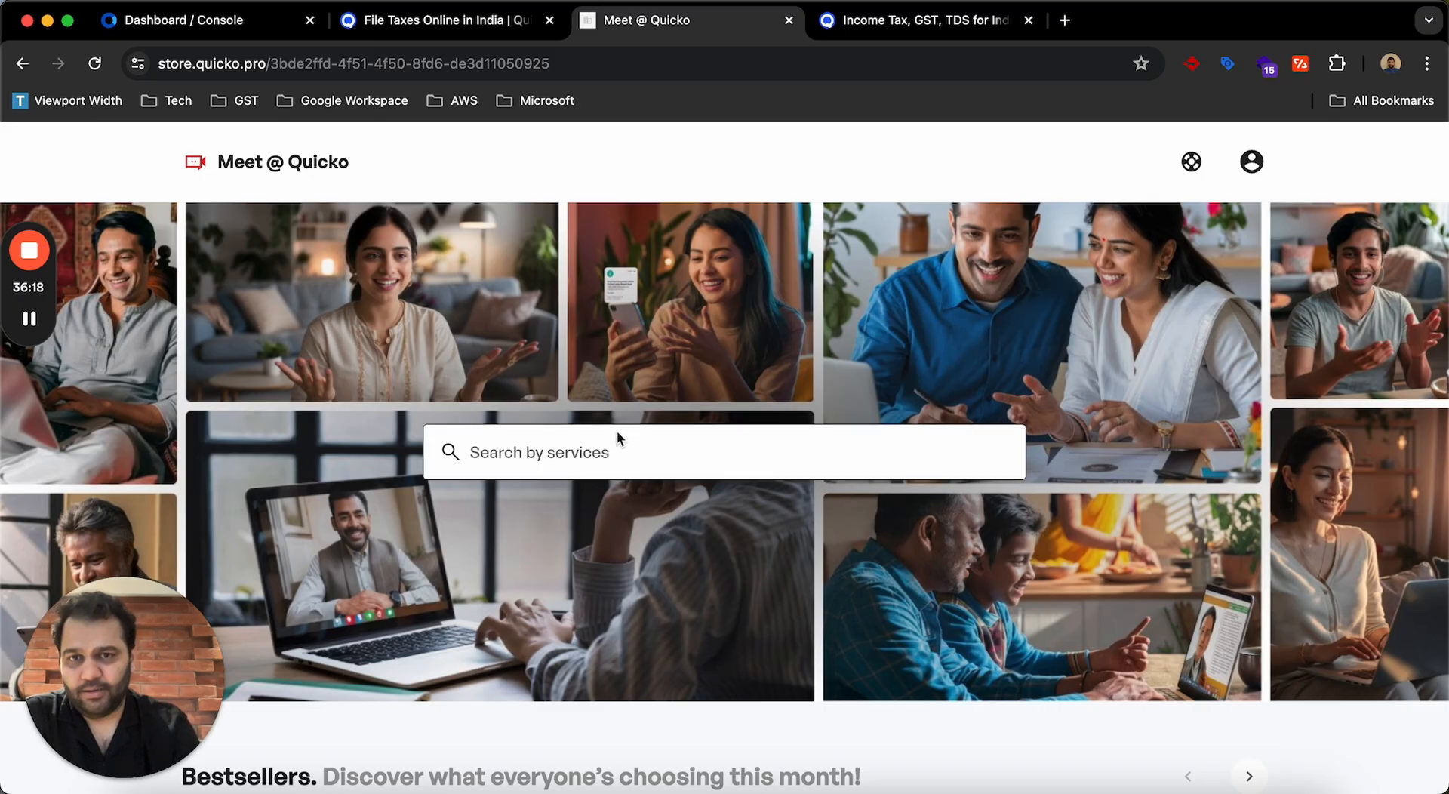
pyautogui.scroll(-6, 617, 433)
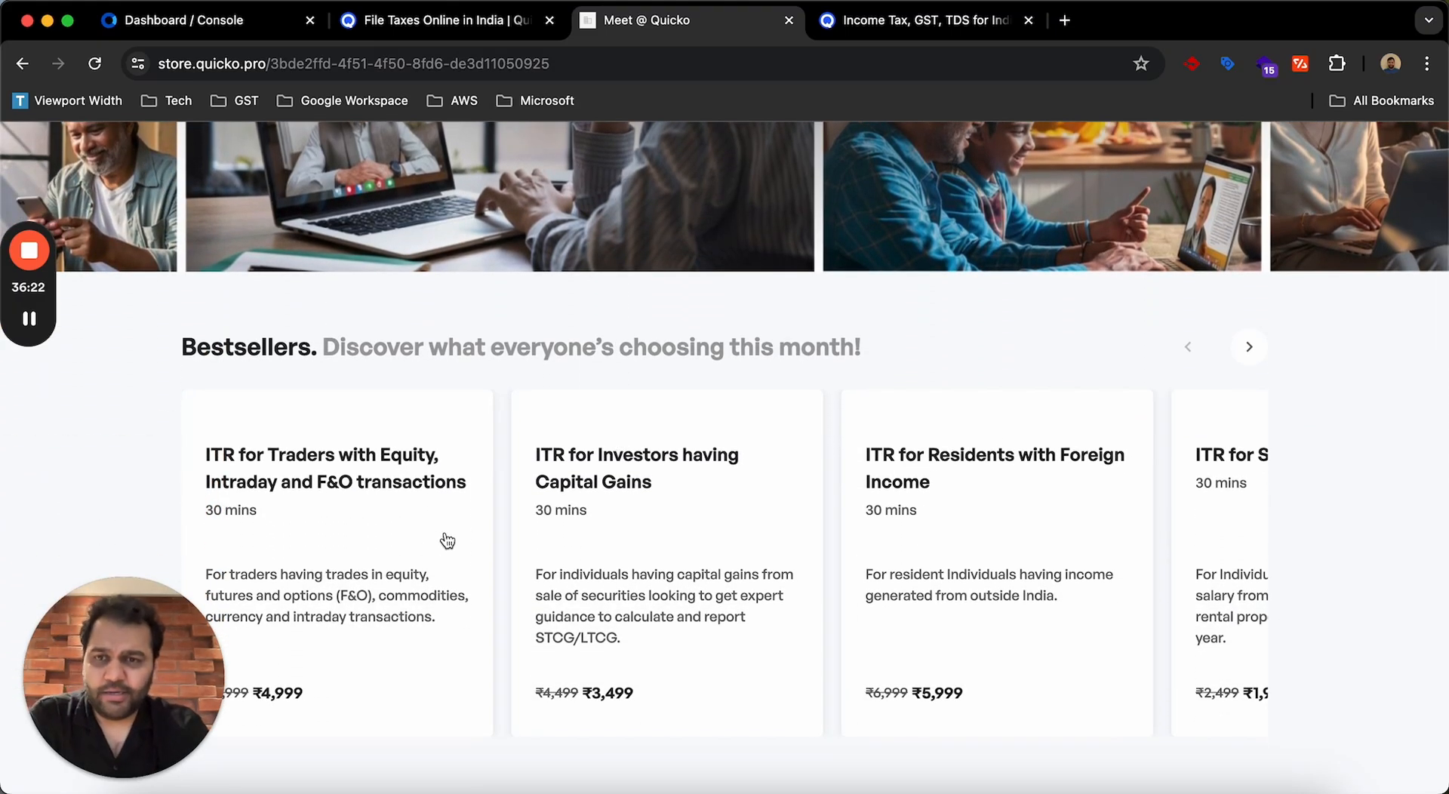
pyautogui.scroll(-1, 415, 559)
pyautogui.scroll(-2, 415, 559)
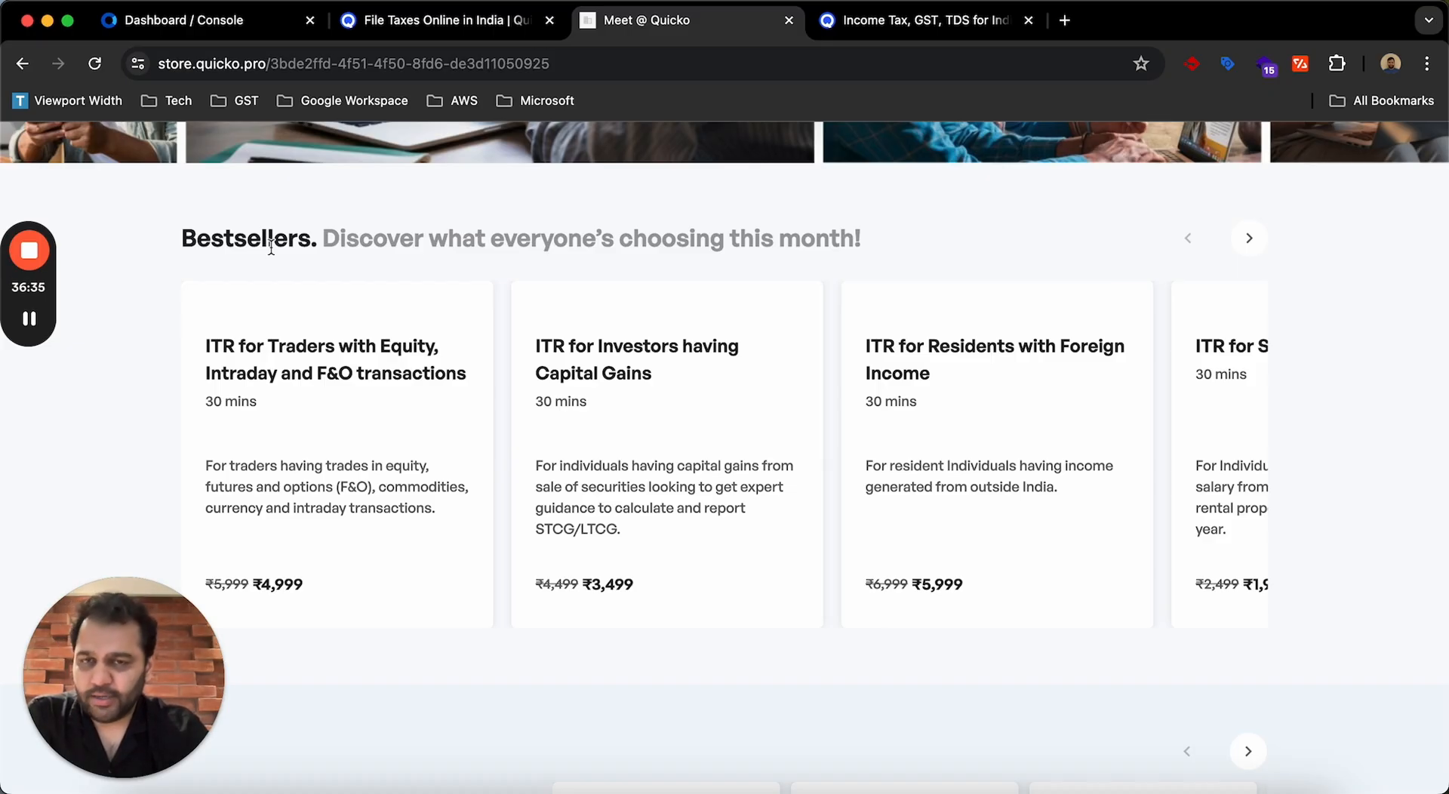
pyautogui.scroll(-1, 411, 382)
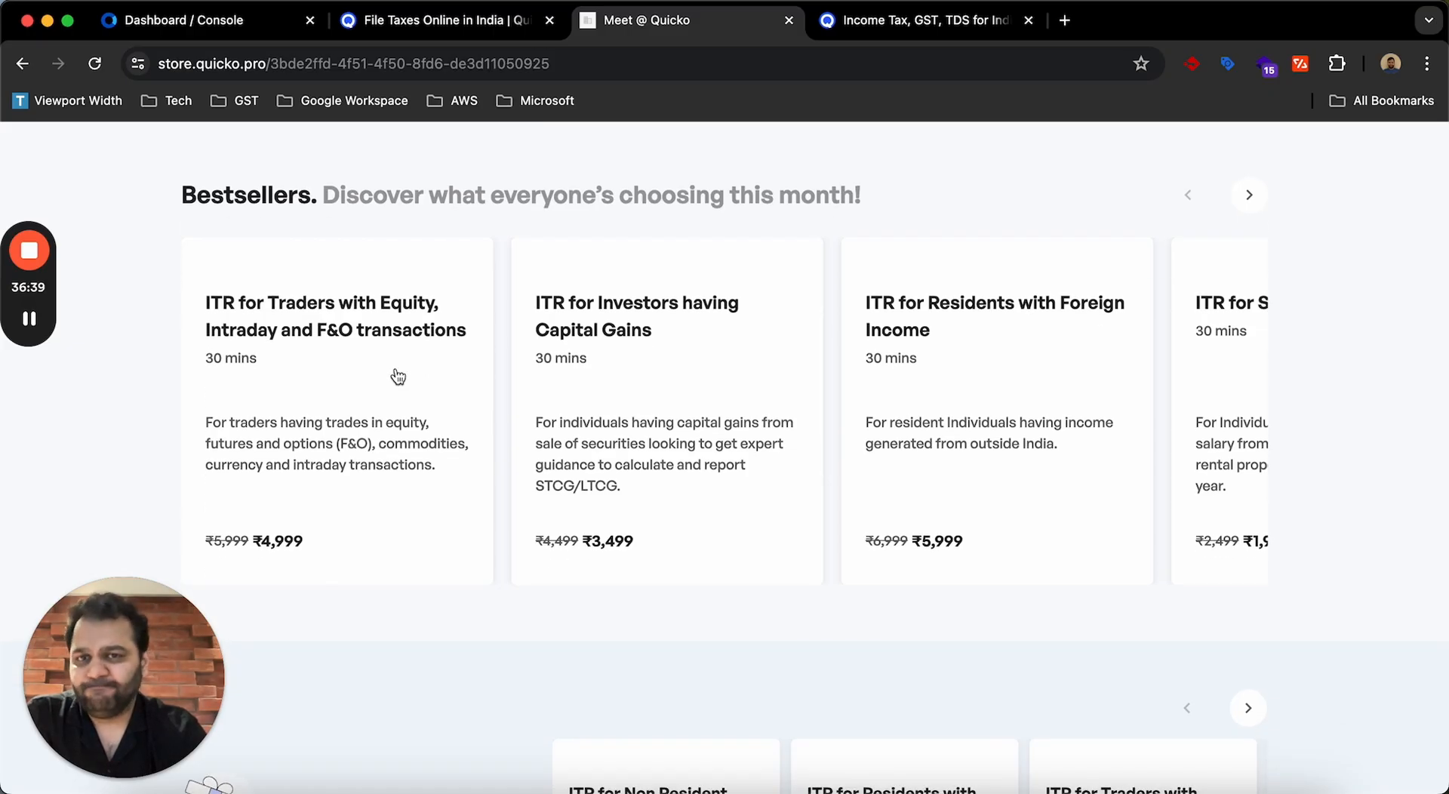
pyautogui.scroll(-1, 398, 376)
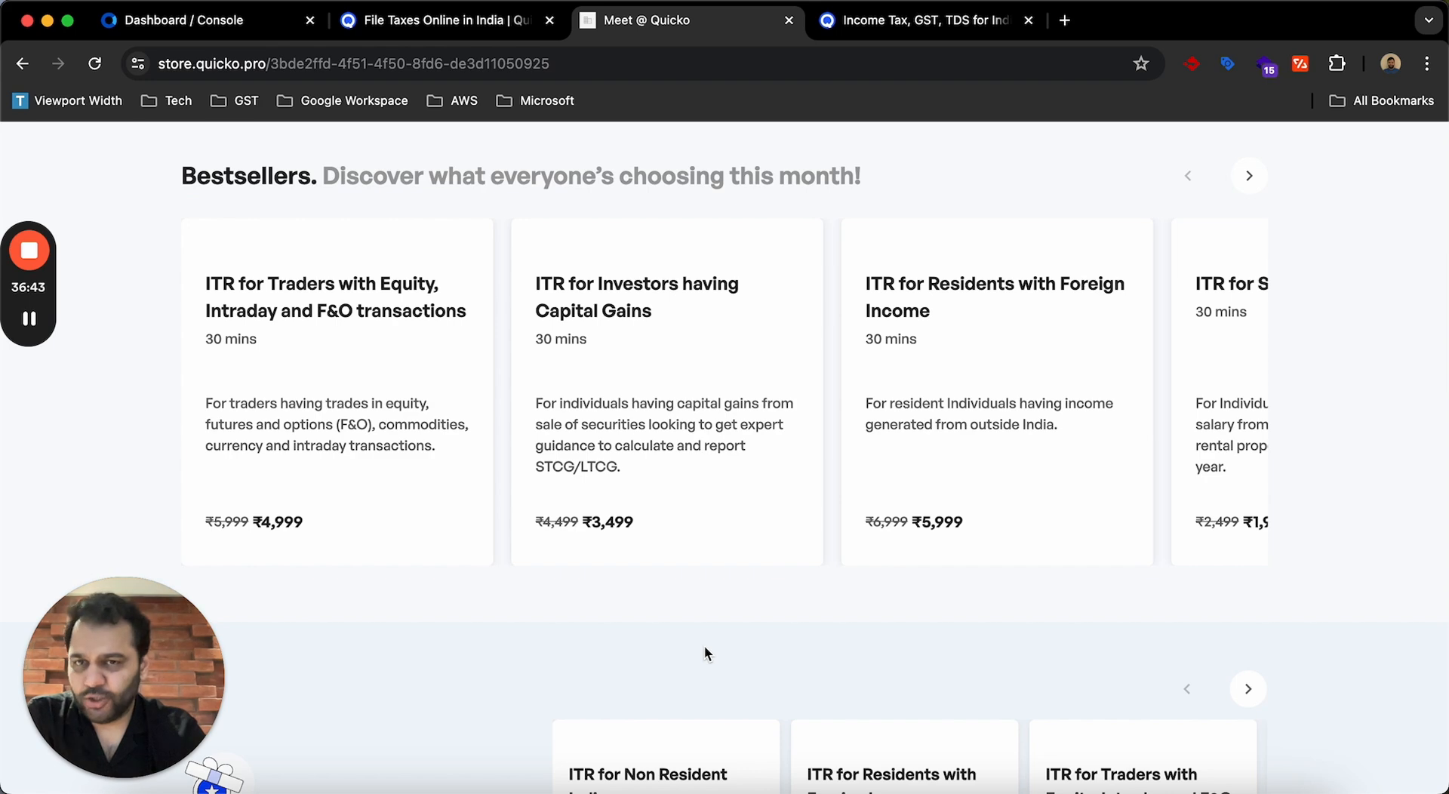
pyautogui.scroll(8, 704, 646)
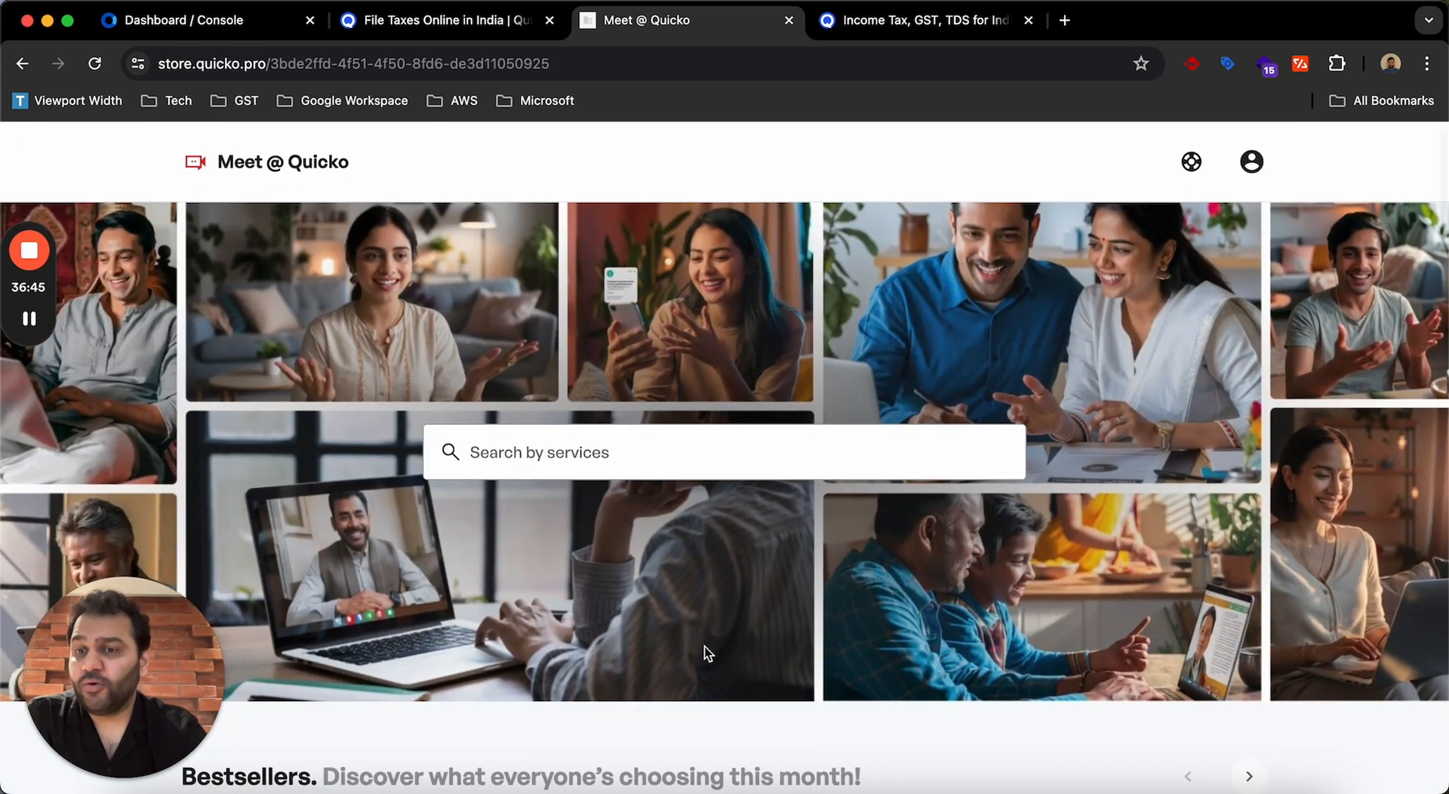